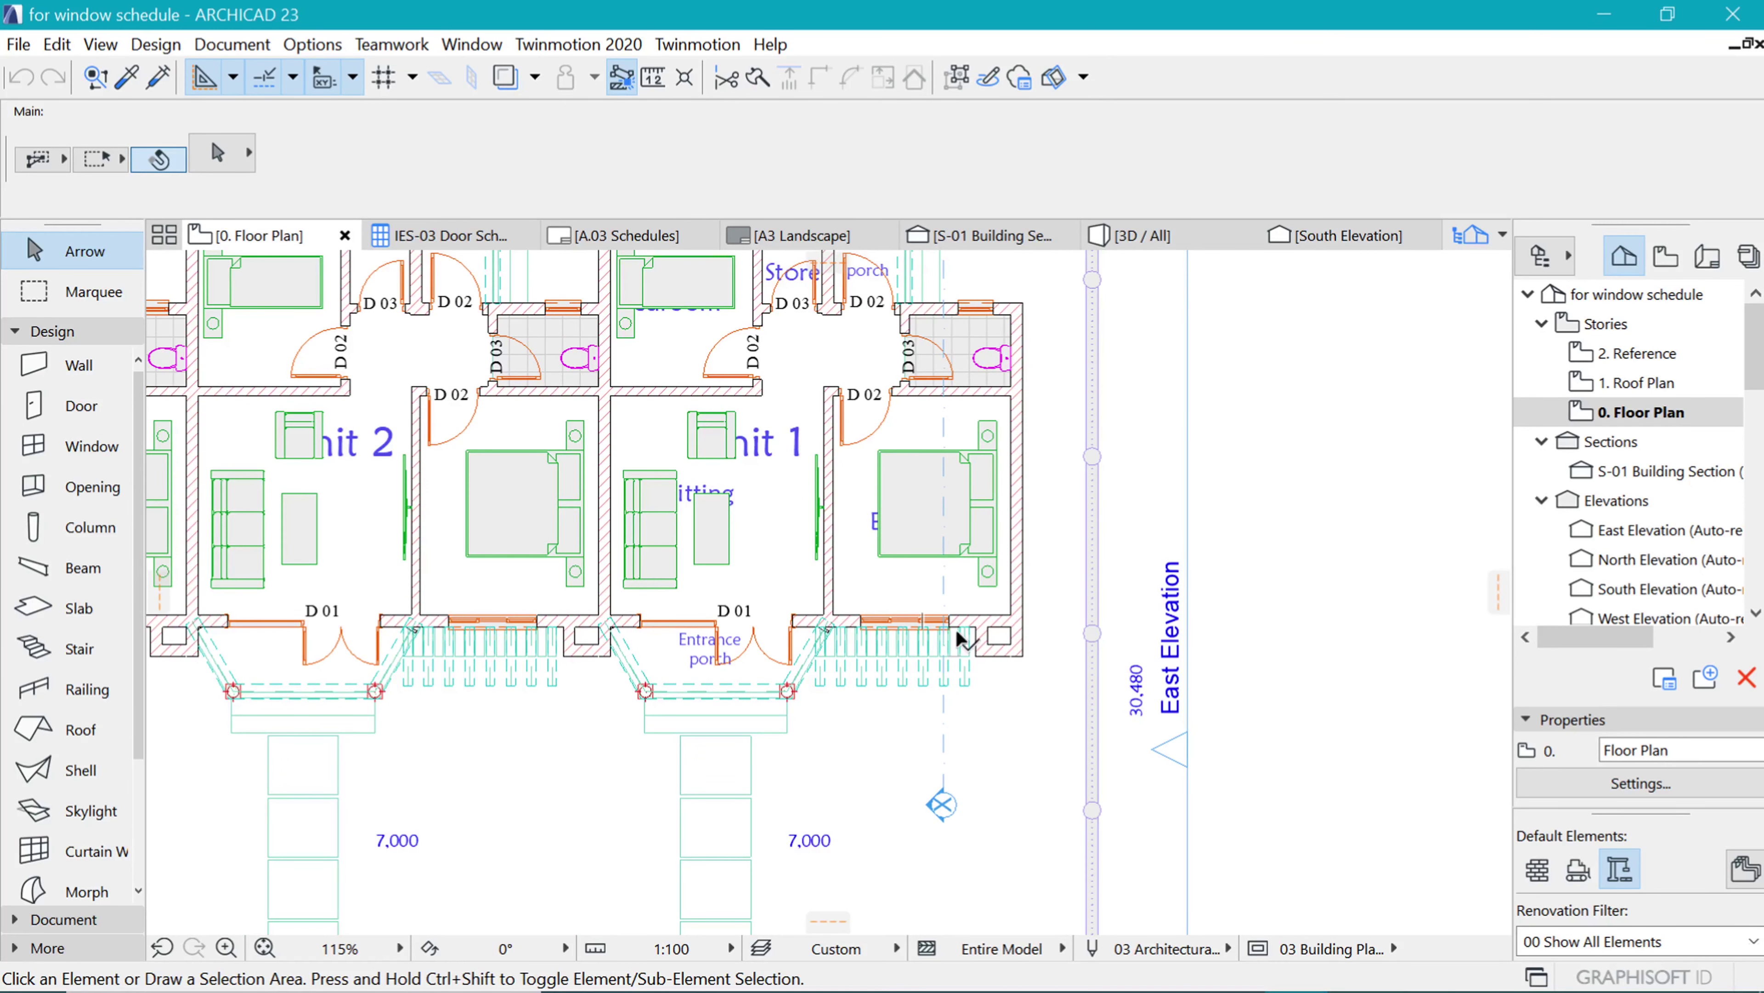
- Open the settings of the front bedroom window in Unit 1 and assign it the W Marker 23 dimension marker
scroll(946, 615, up, 3)
click(954, 612)
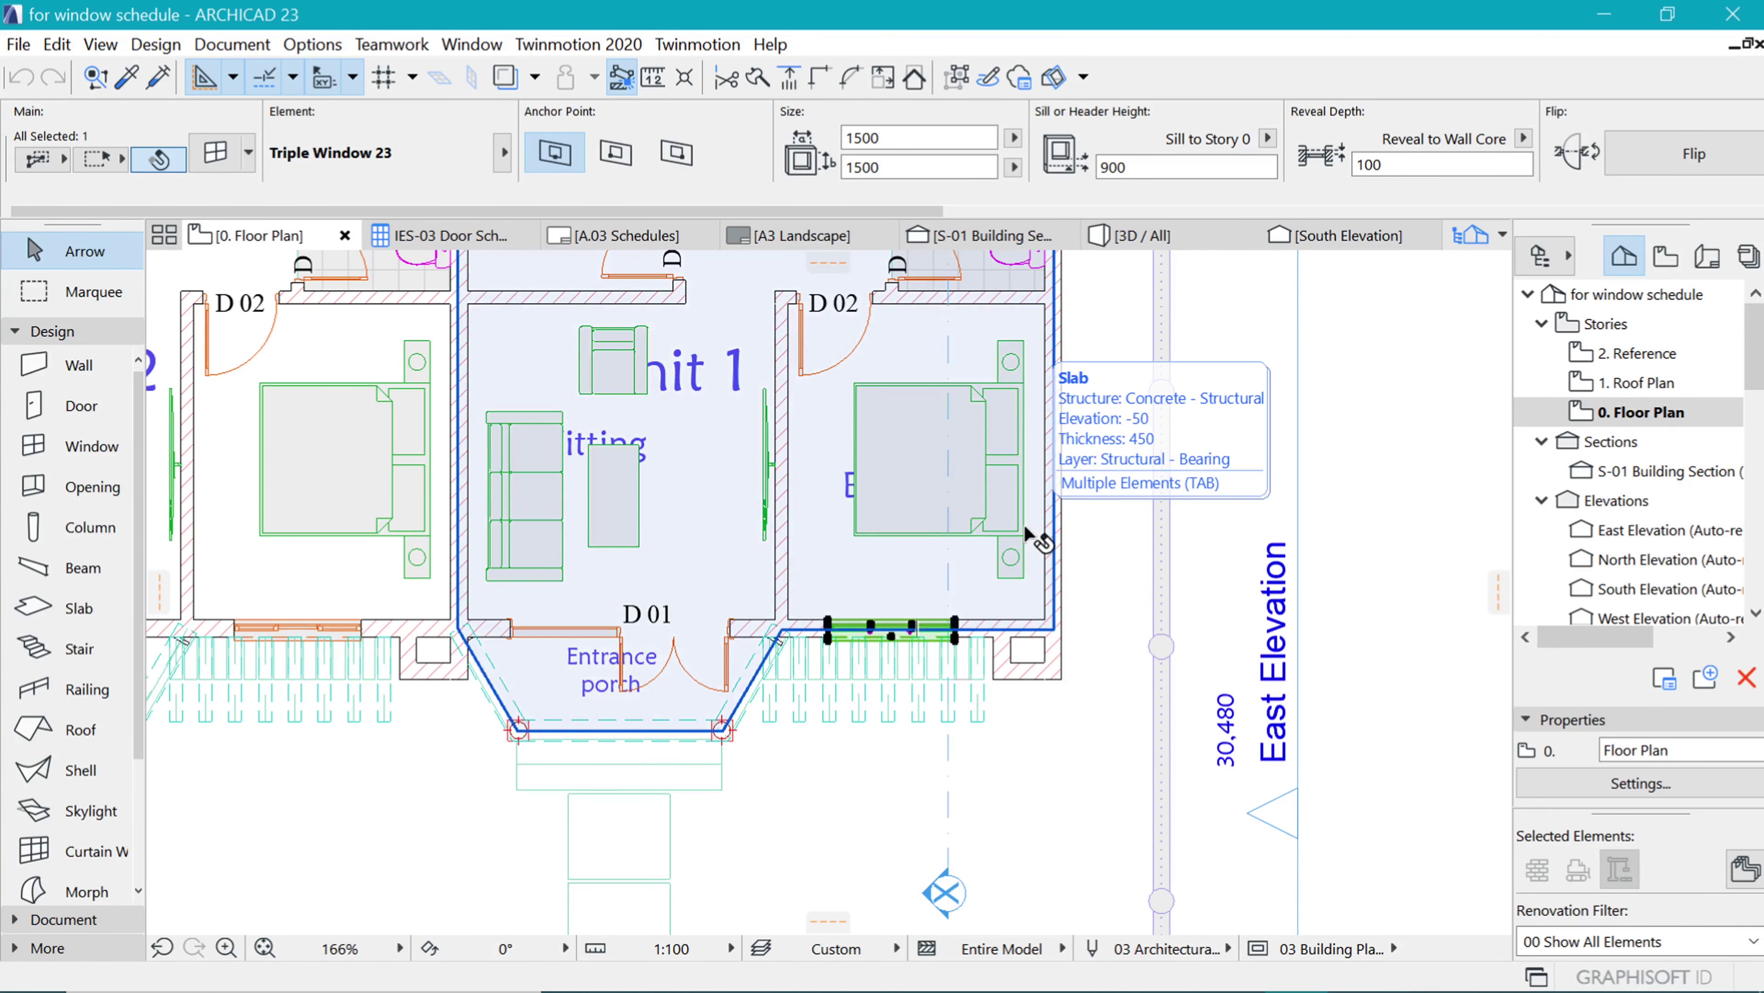
key(ctrl+t)
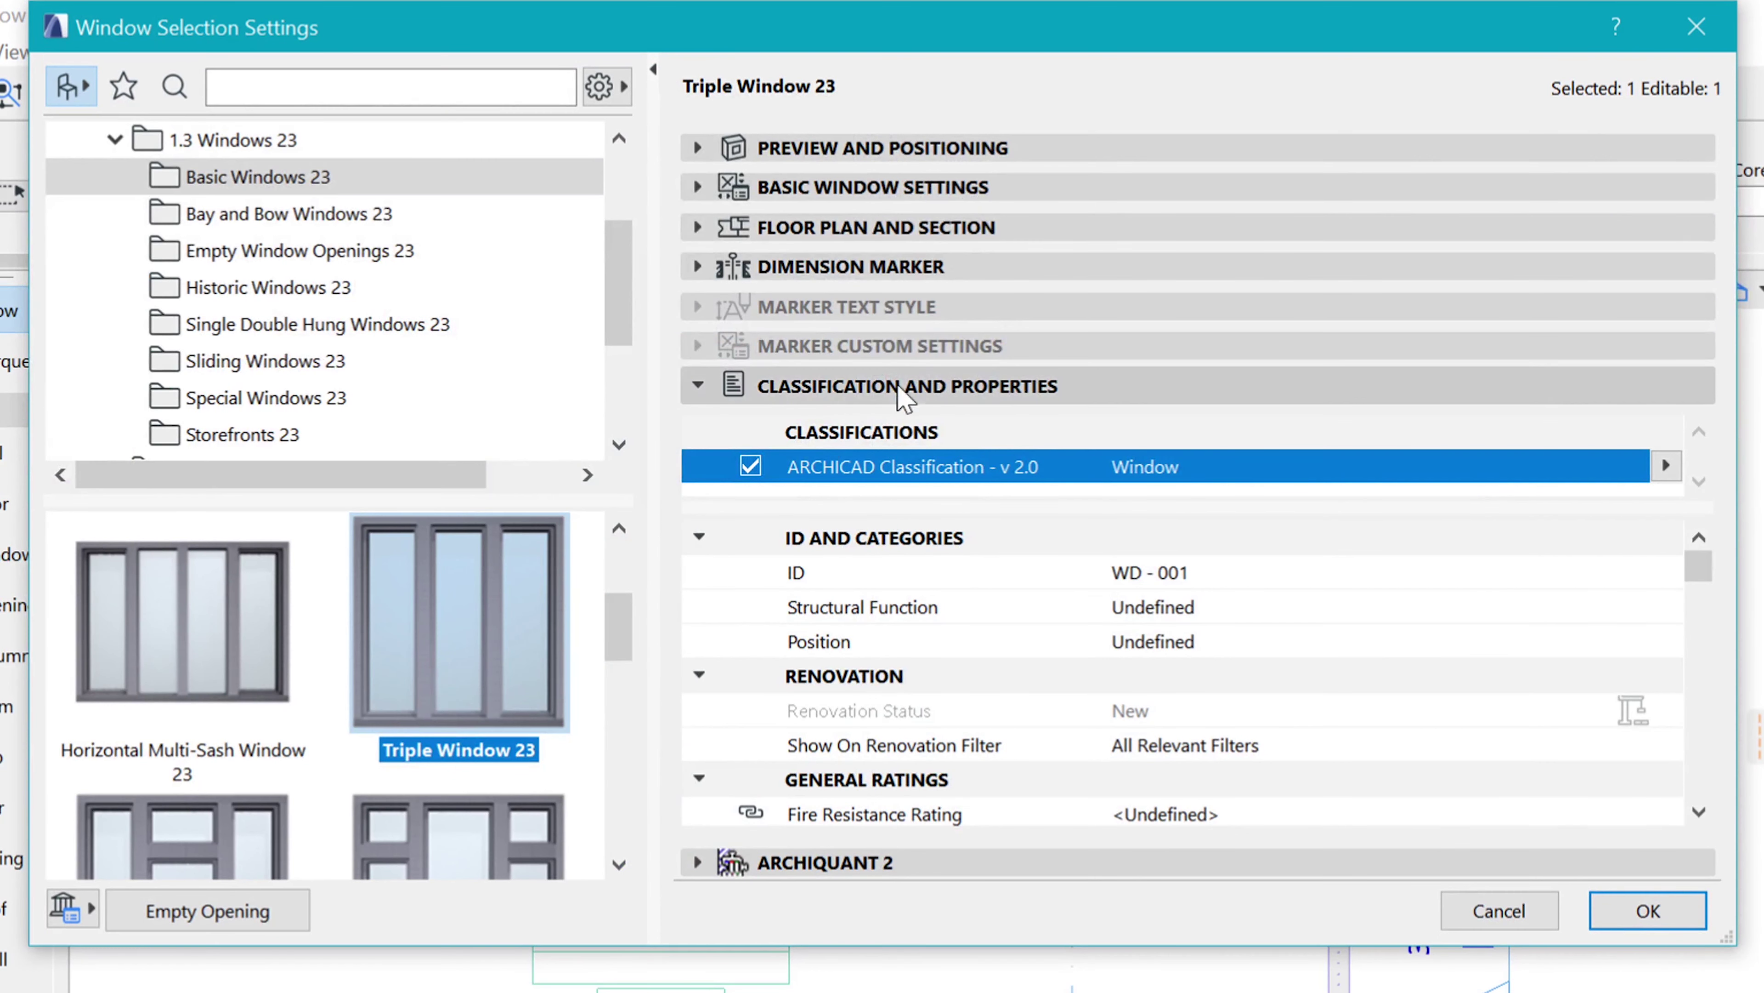
click(817, 278)
click(816, 278)
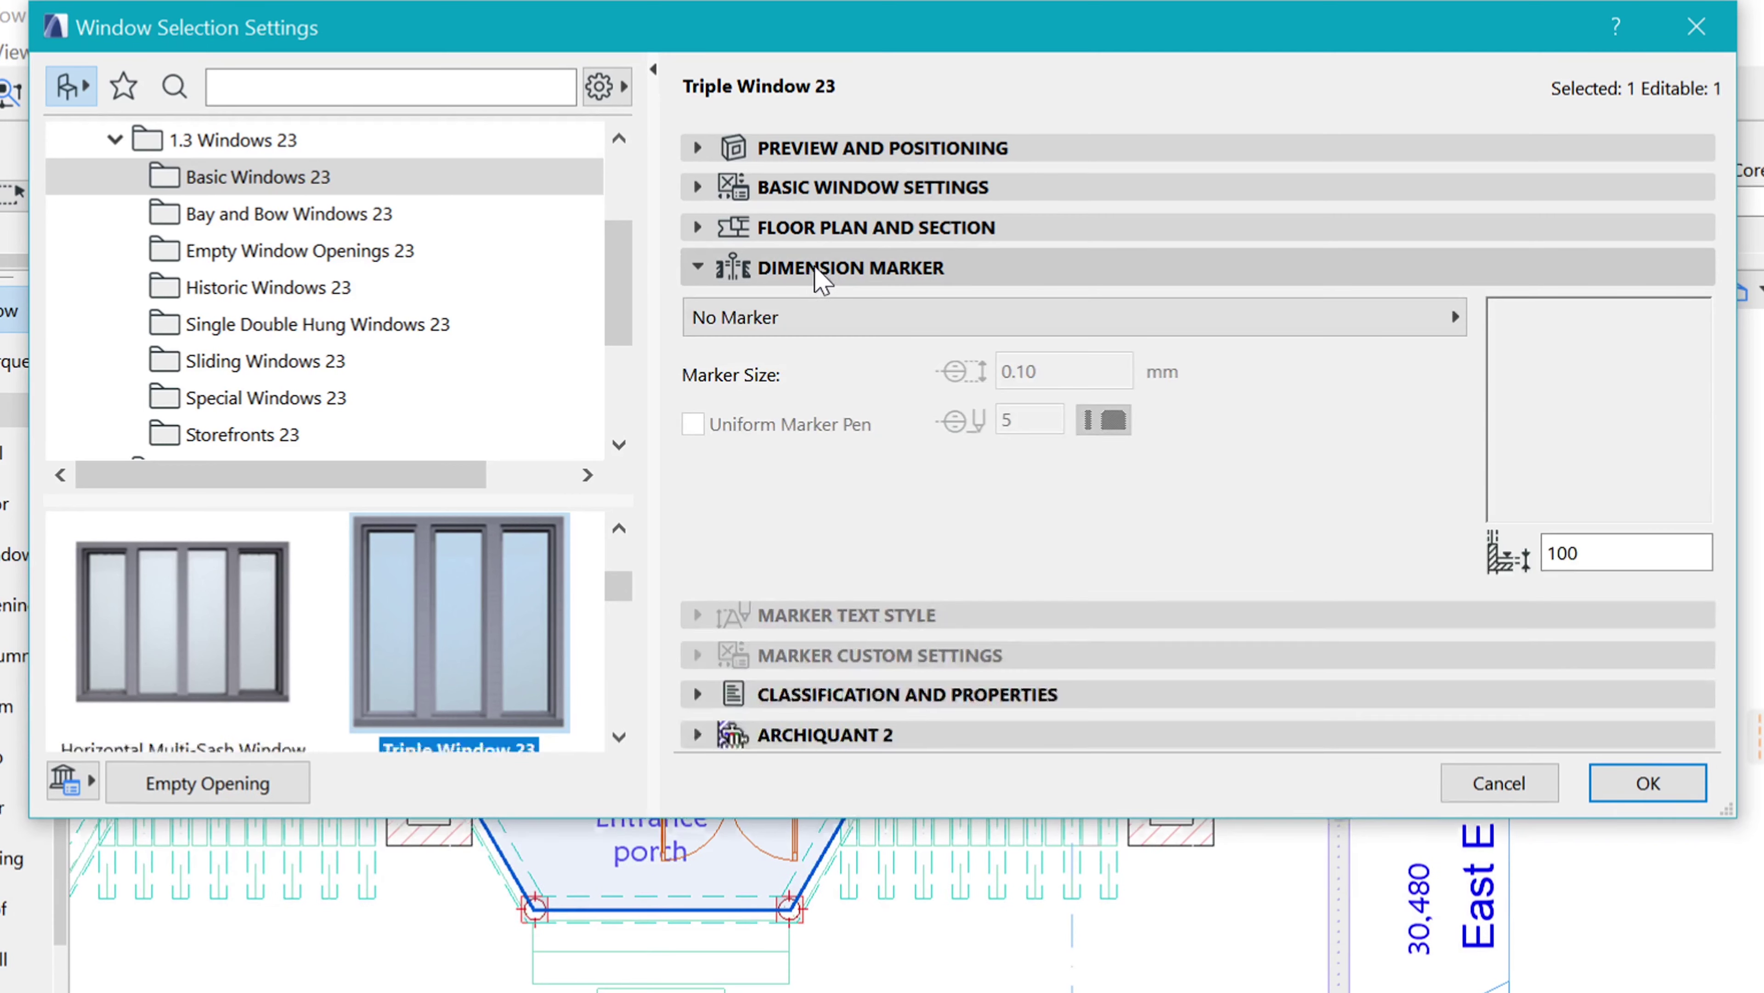
click(1034, 333)
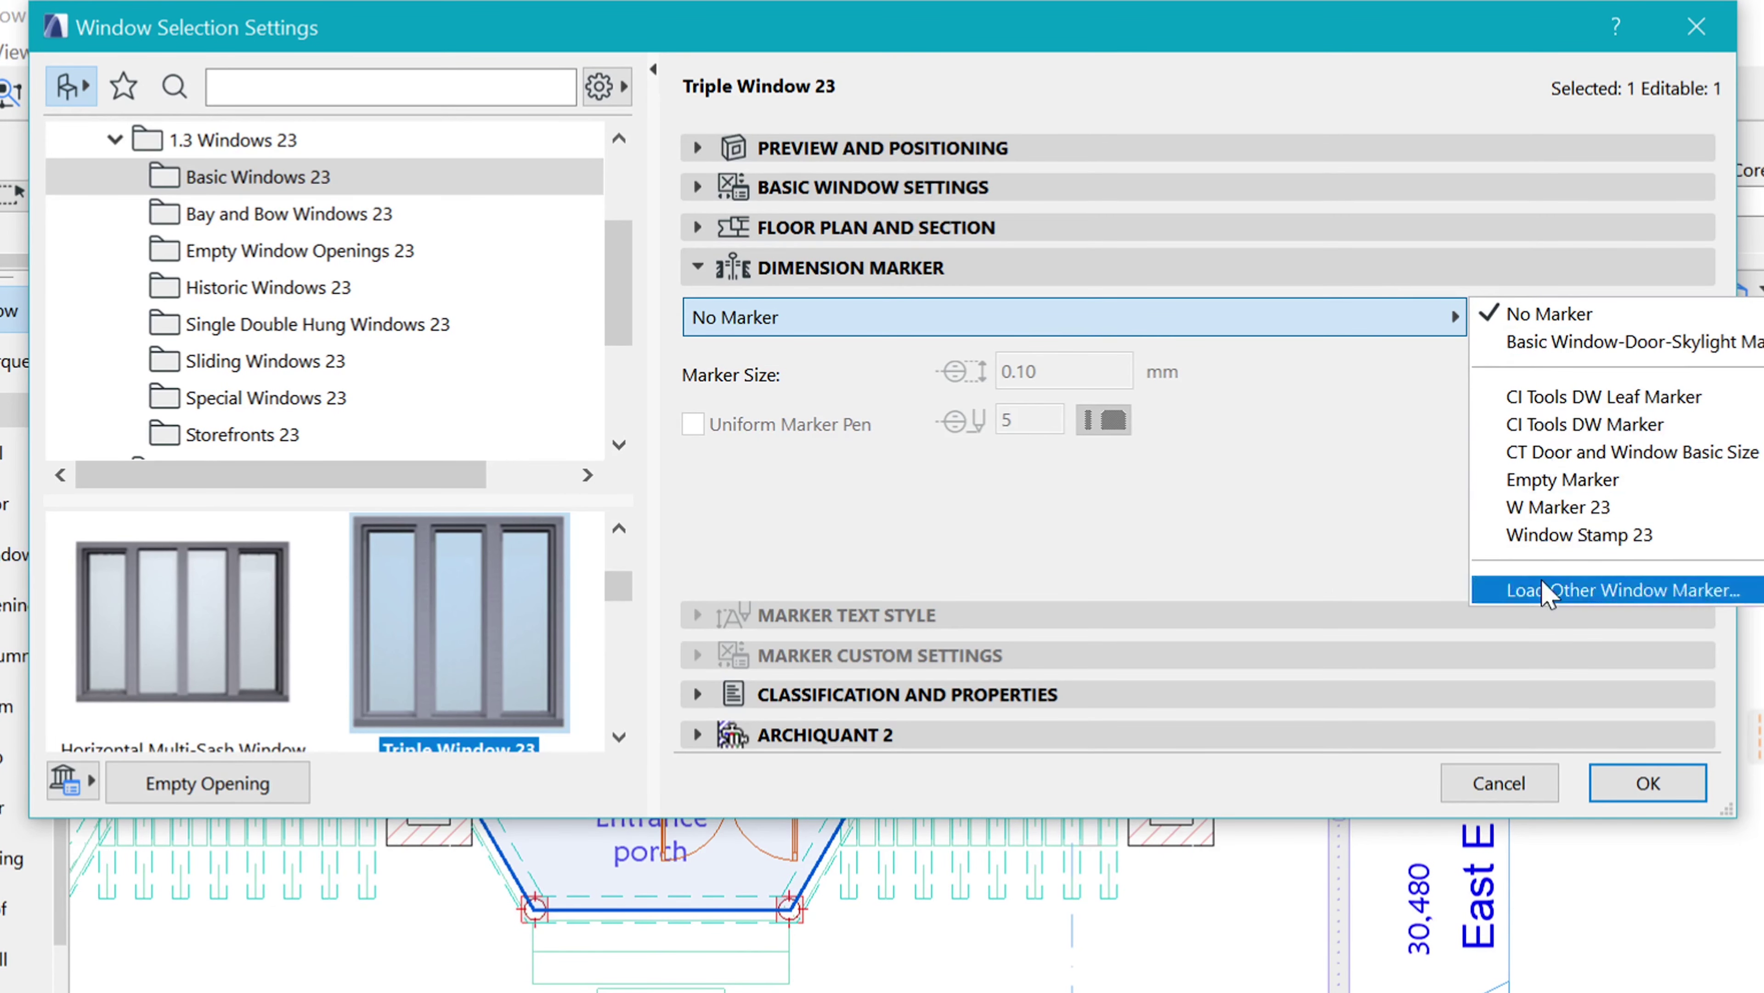
click(1541, 516)
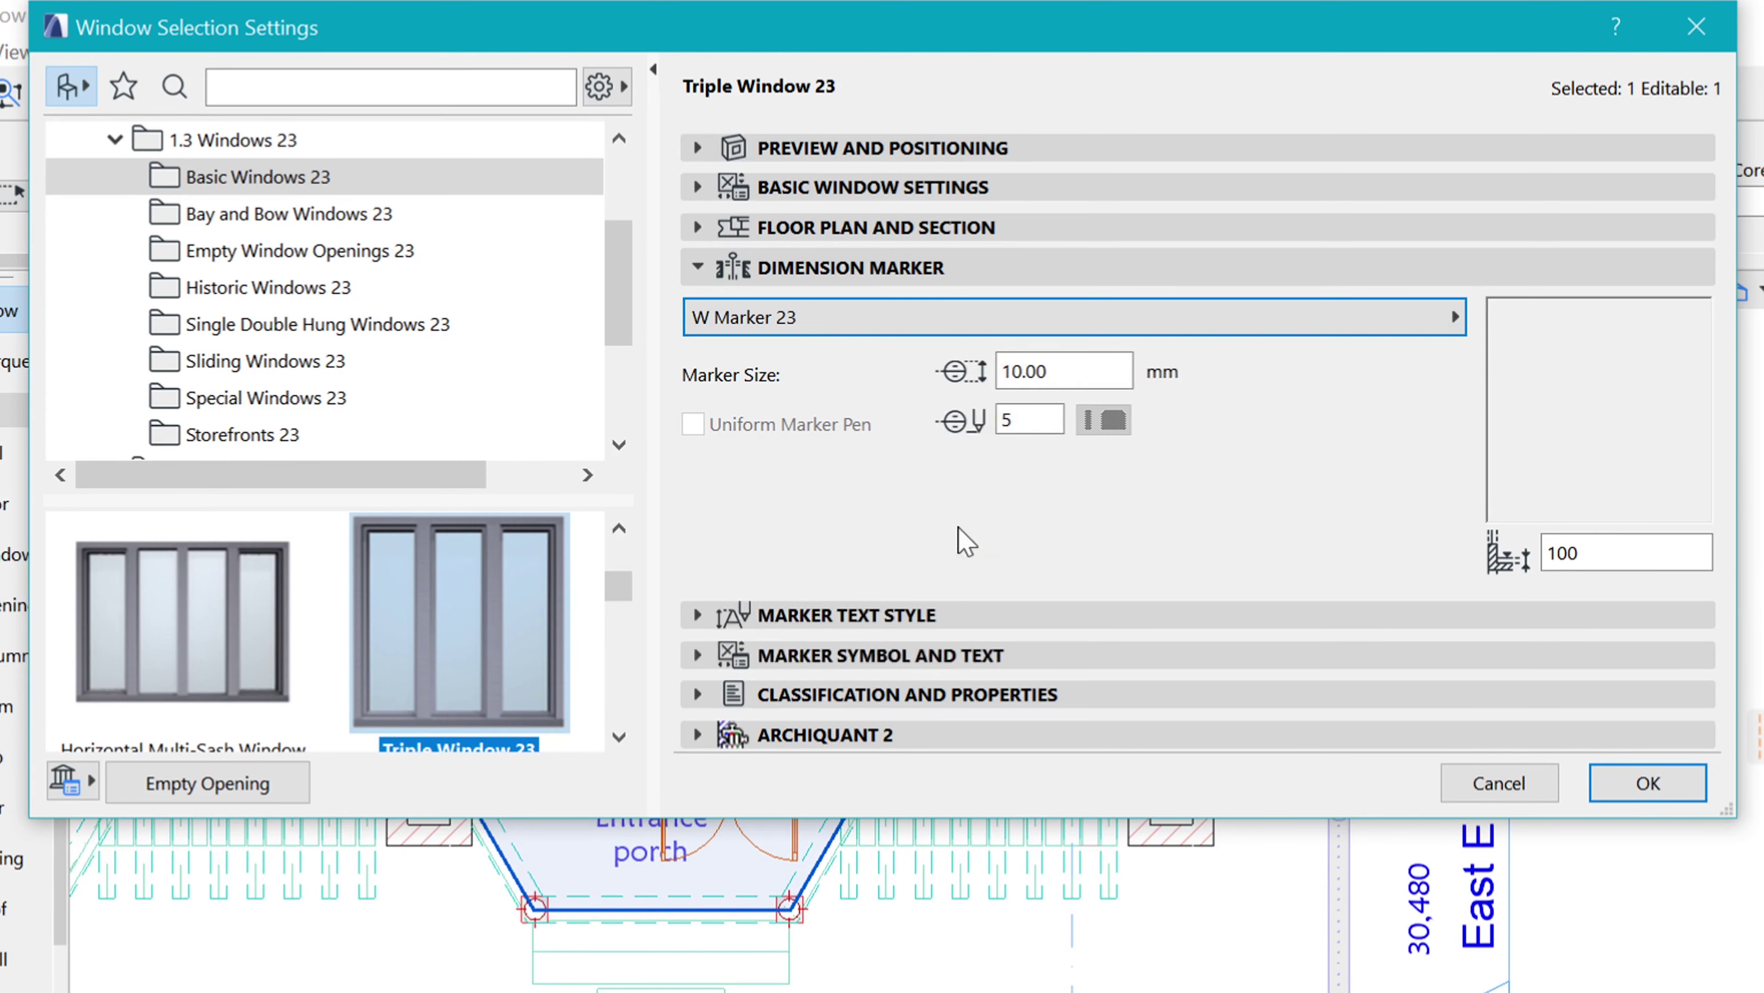
- In the marker geometry, turn off Flip Marker, Marker Head and Extension Line, and set the Marker Position to 2 mm
click(869, 655)
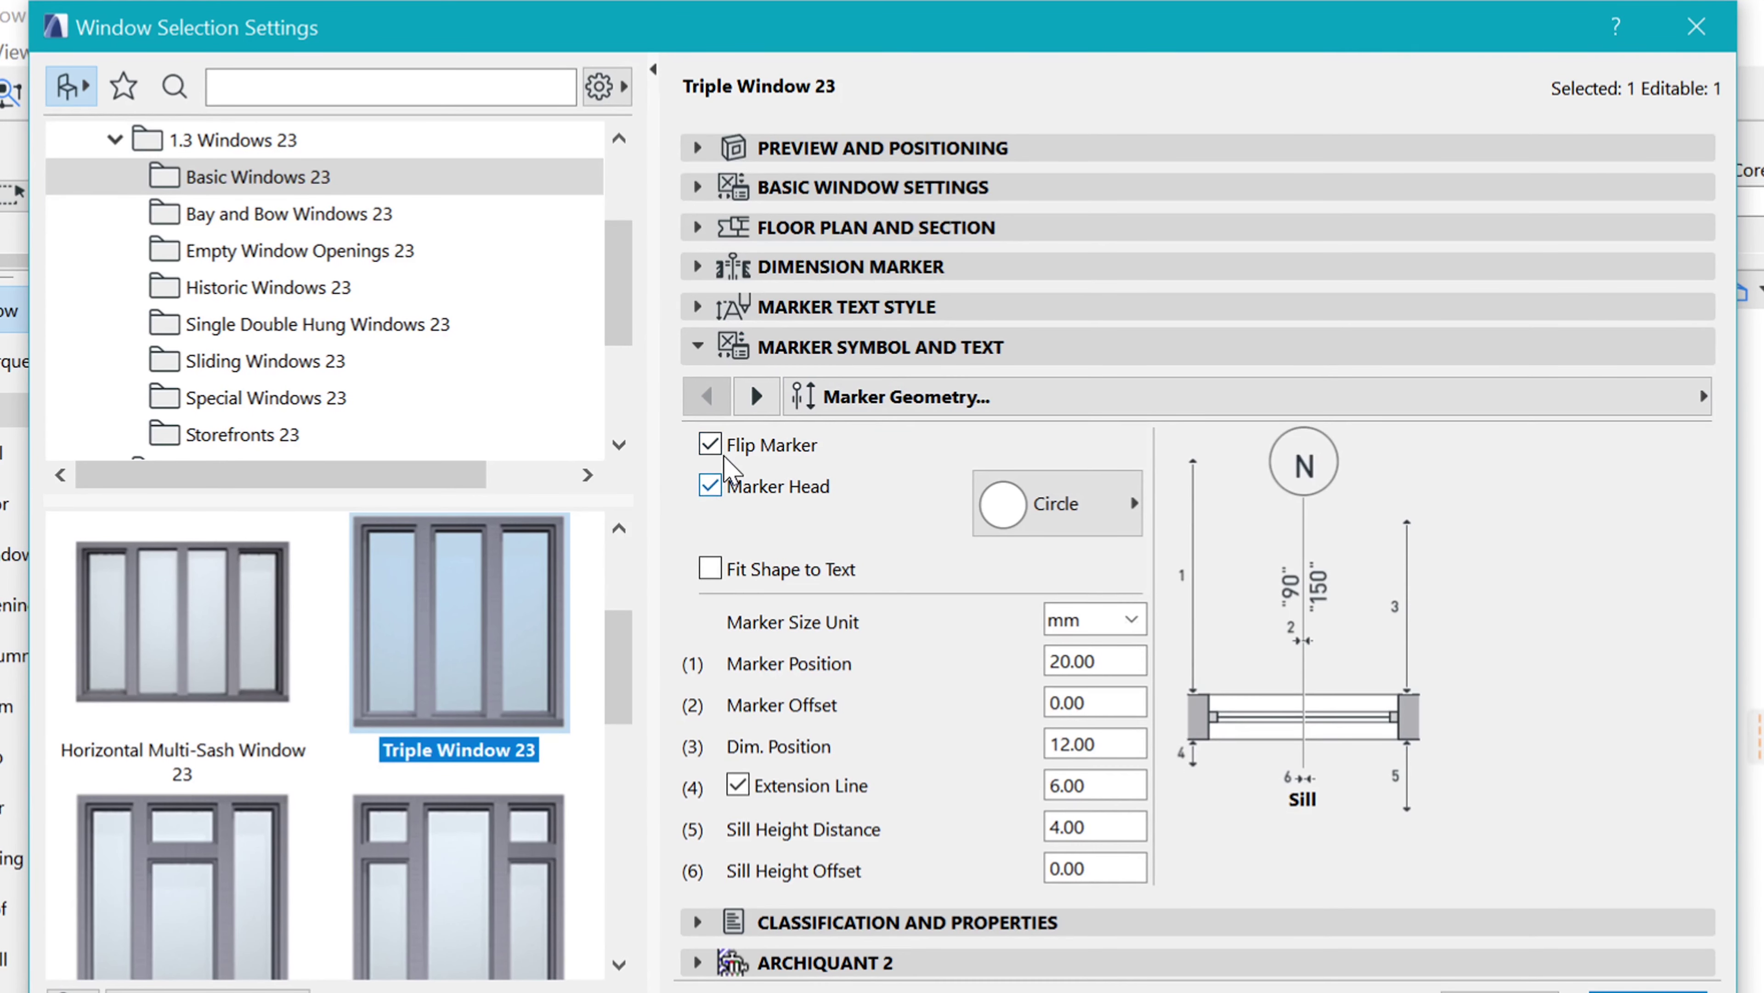
click(1056, 501)
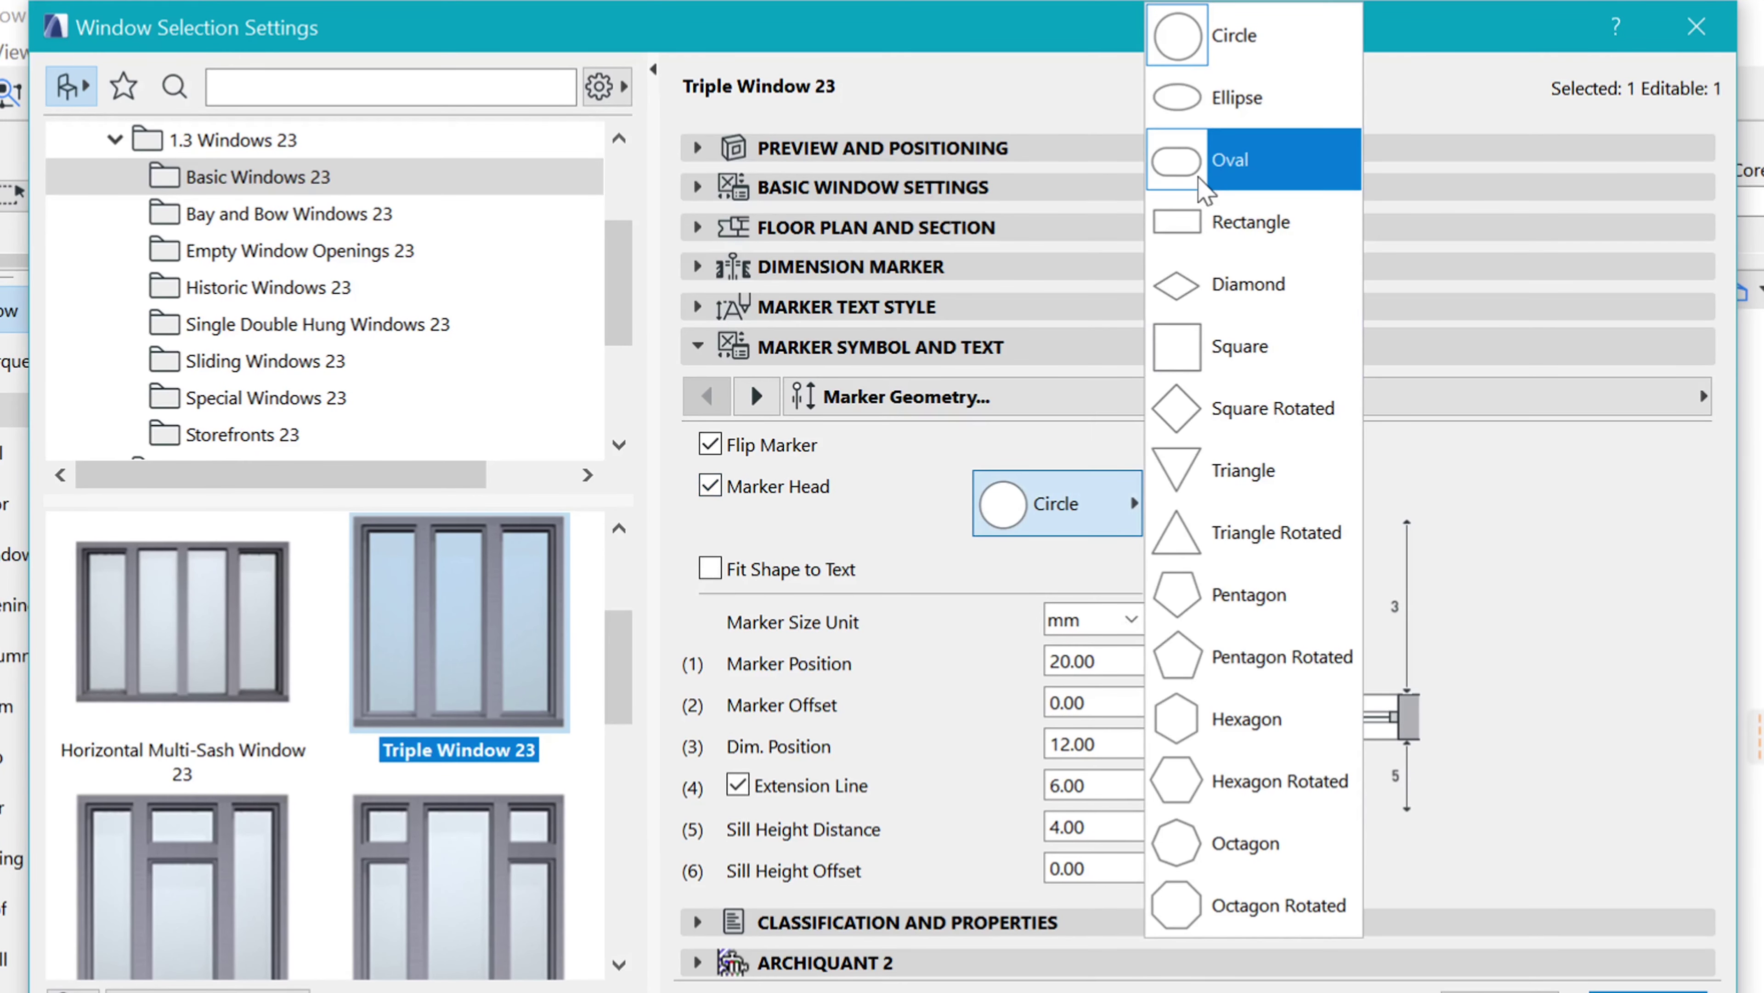
click(841, 636)
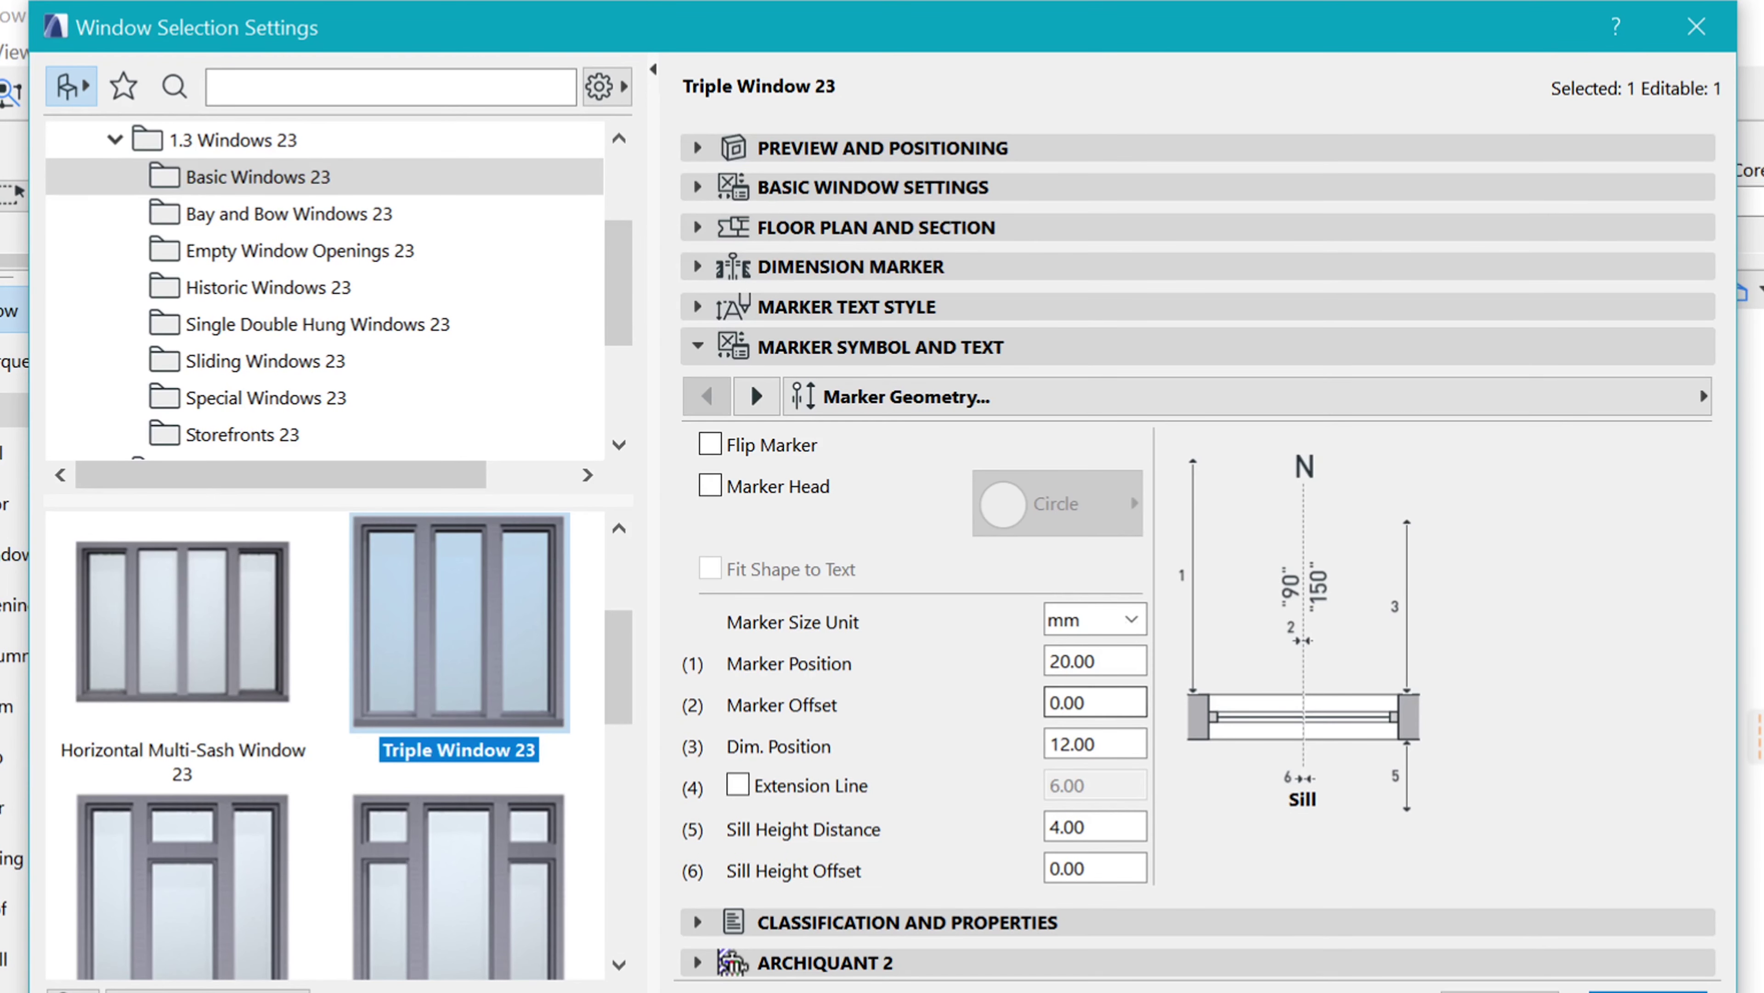
click(1095, 660)
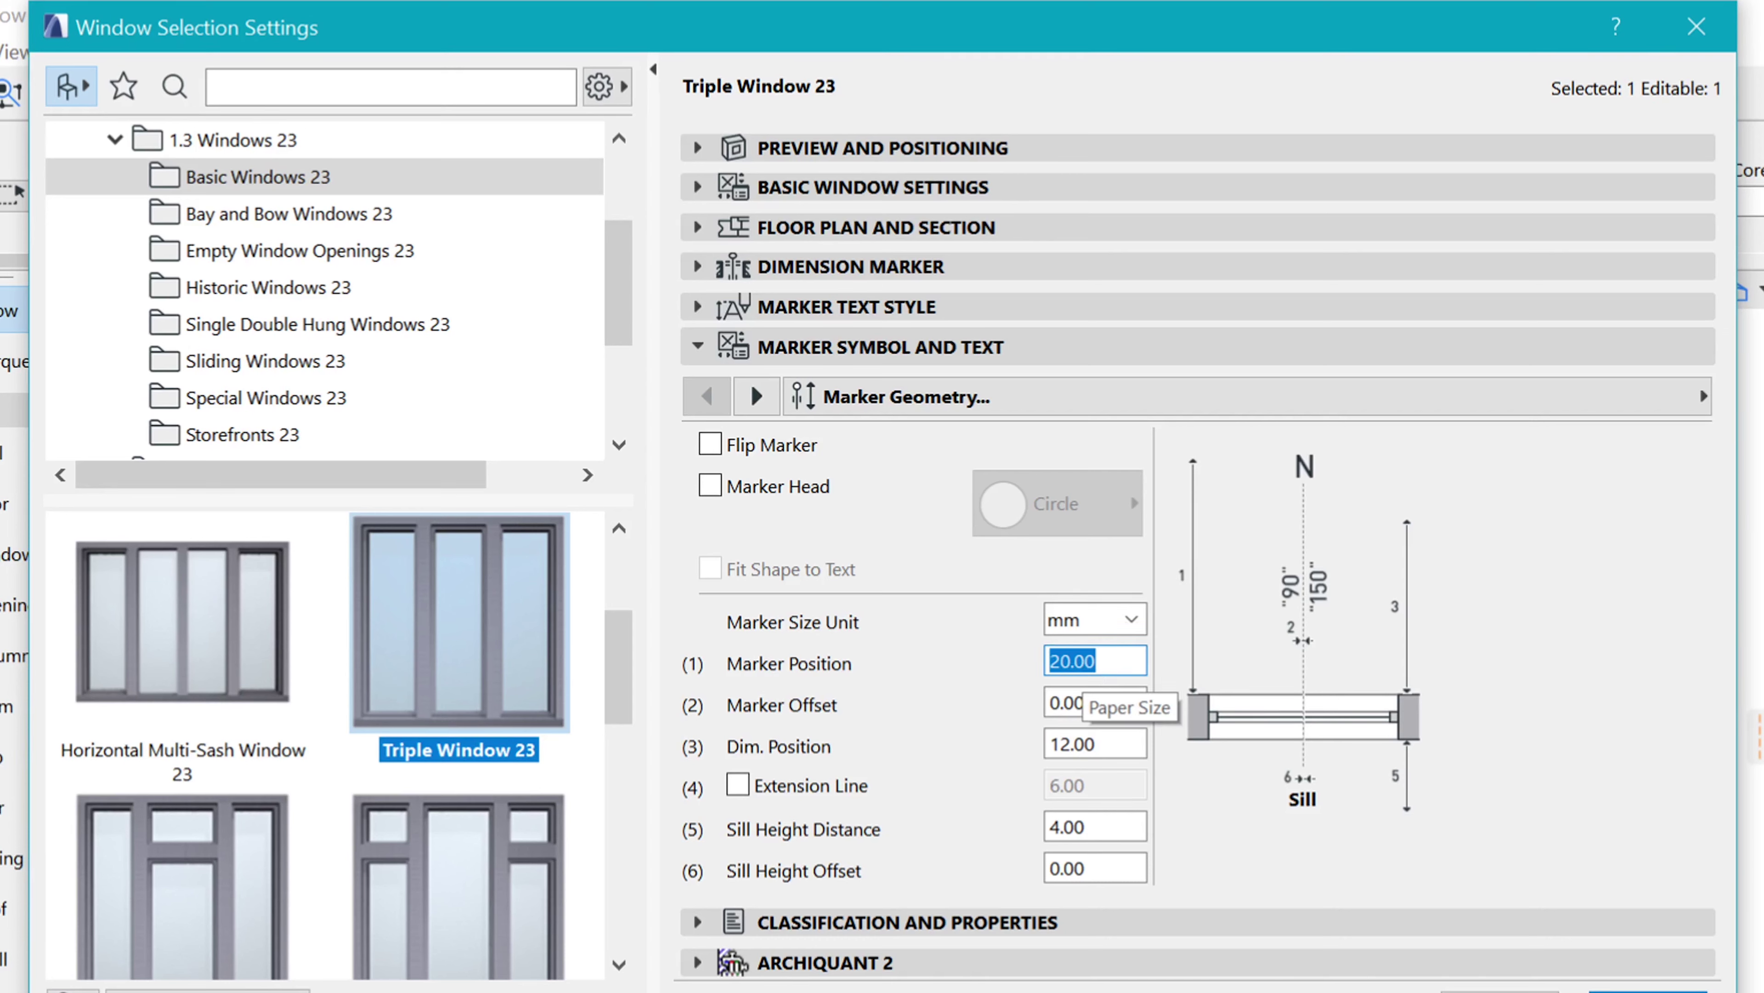
text(2)
key(Return)
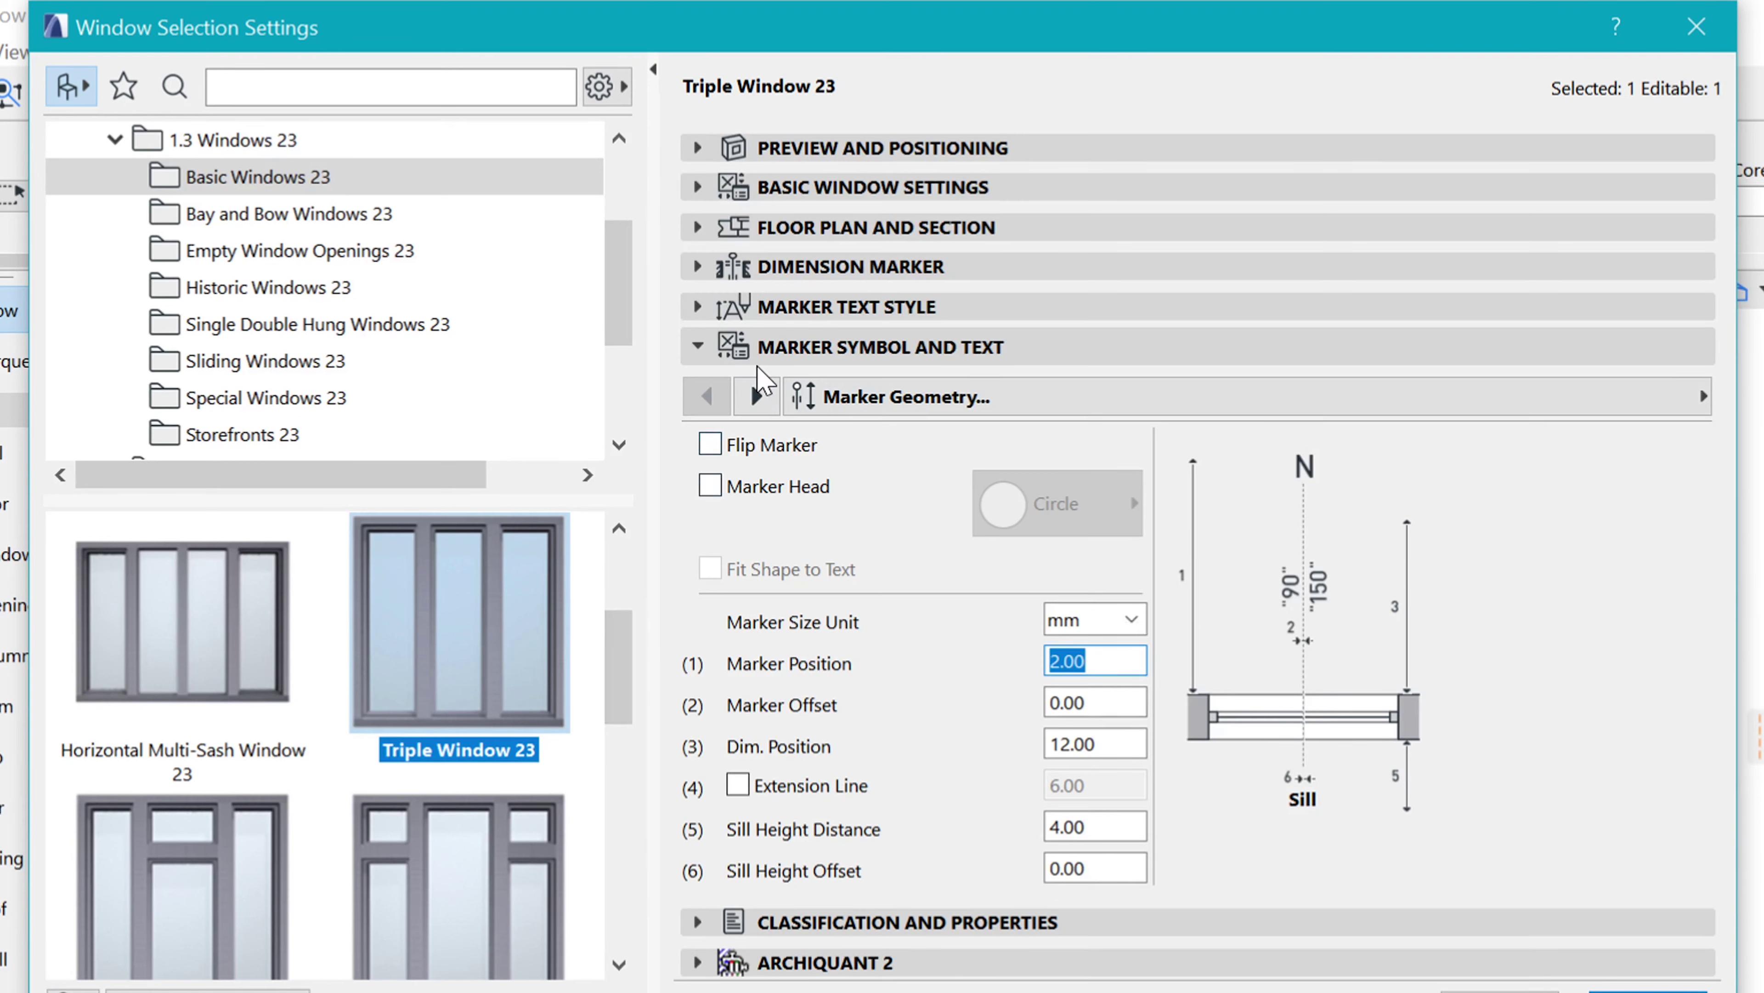
- Turn off the sill height and the dimensions in the marker content, leaving only the ID shown
click(756, 396)
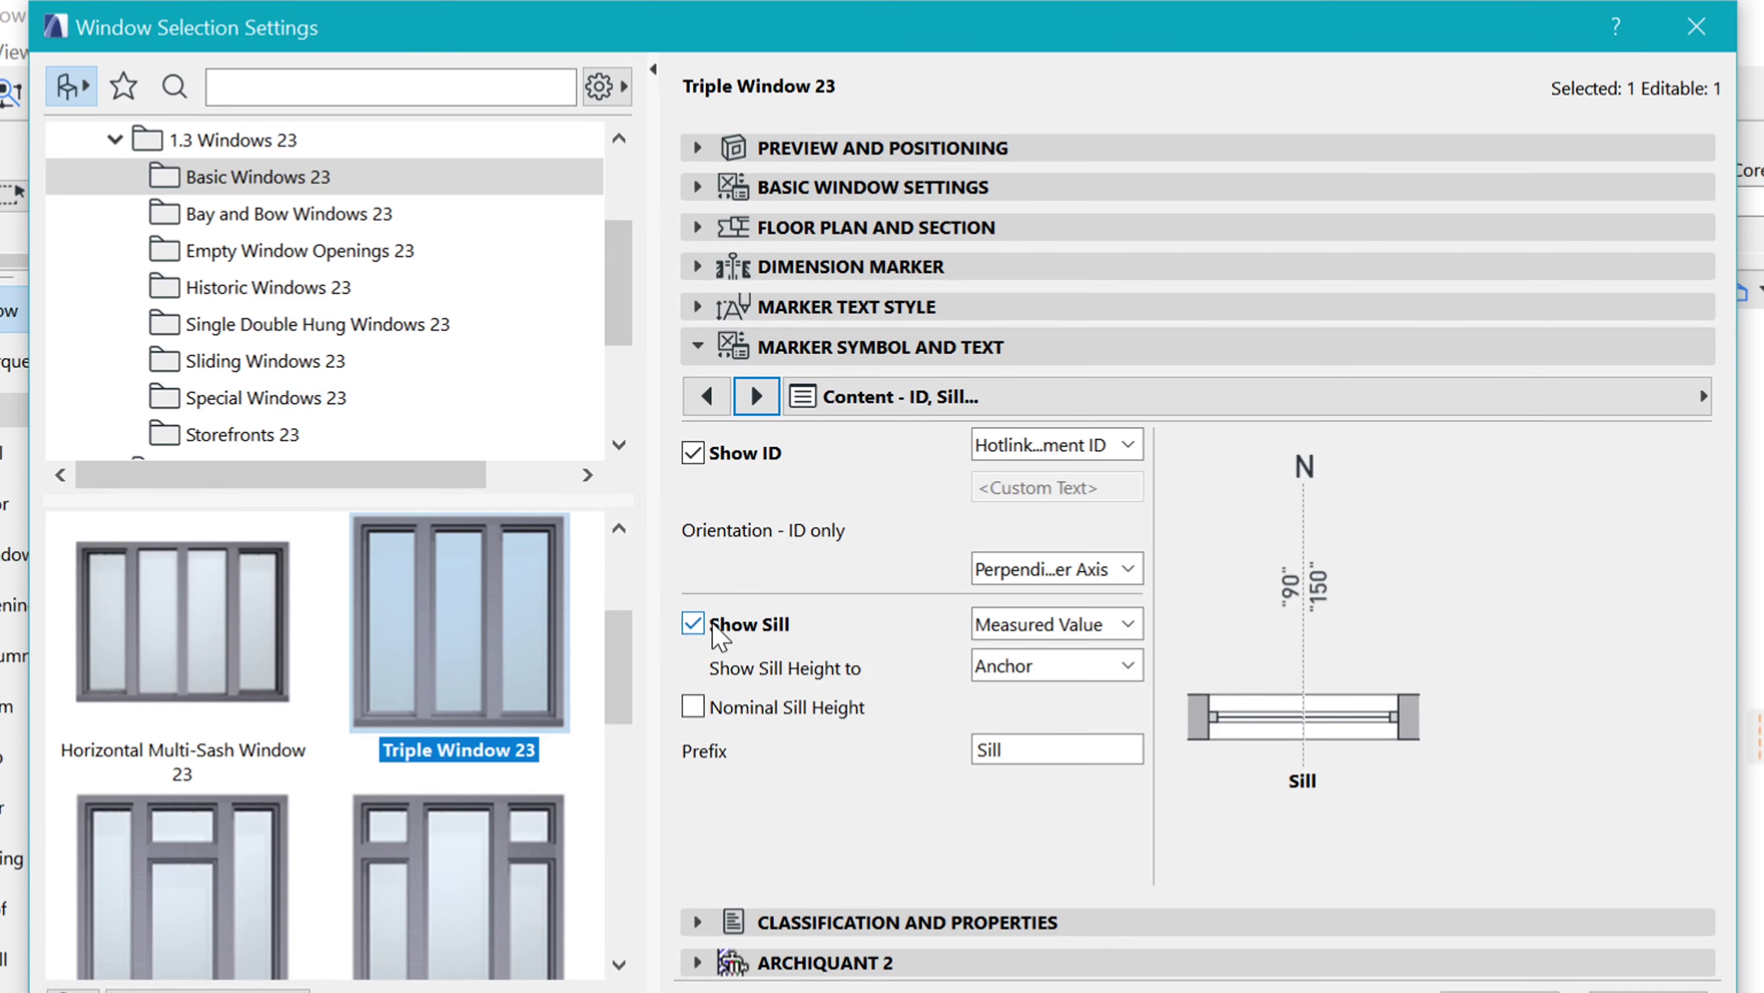
click(692, 624)
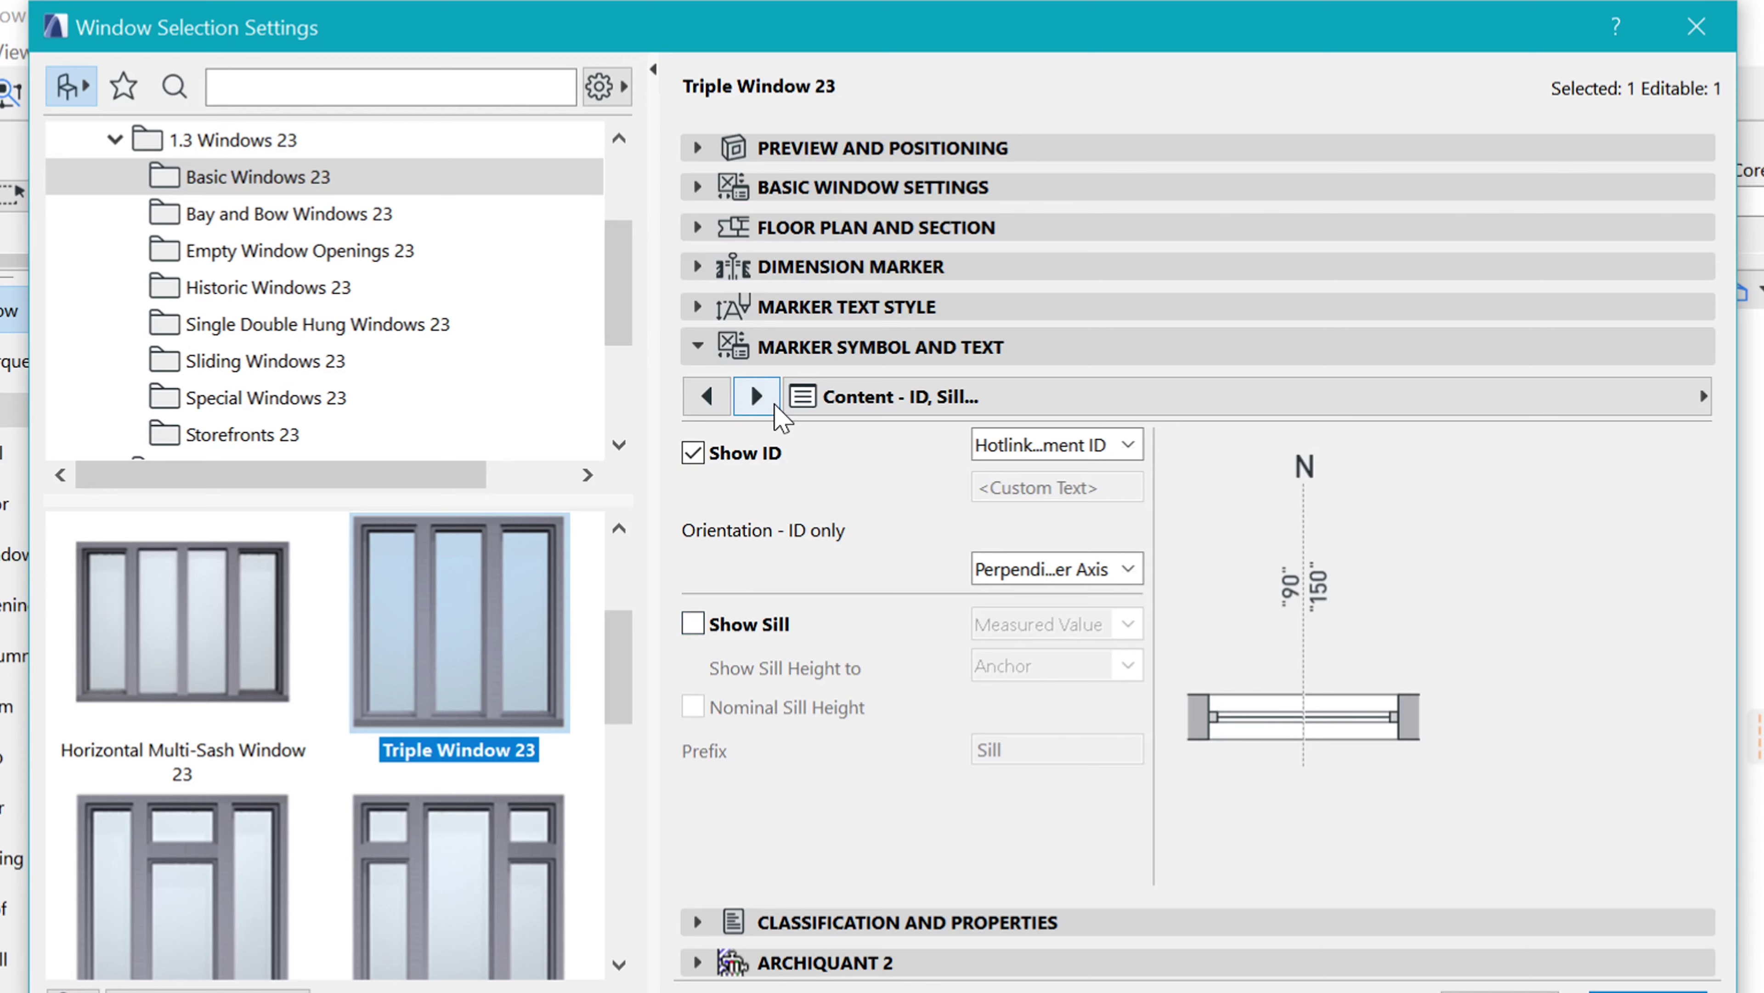
click(755, 397)
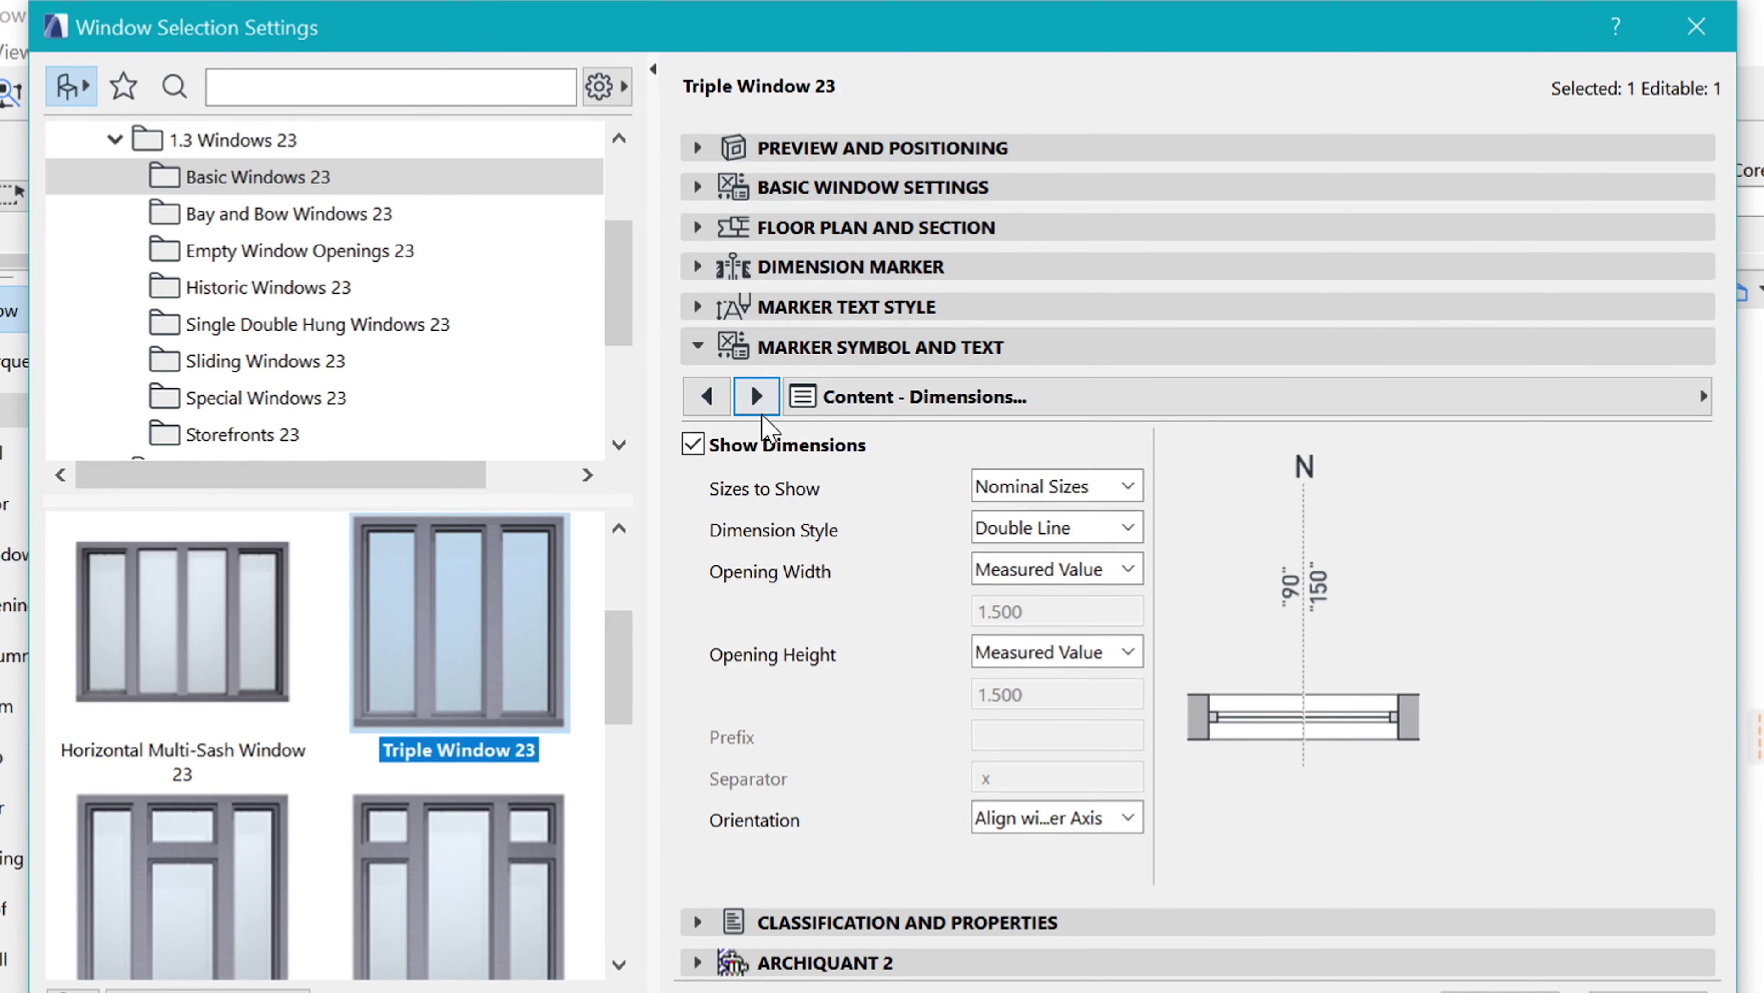
click(704, 444)
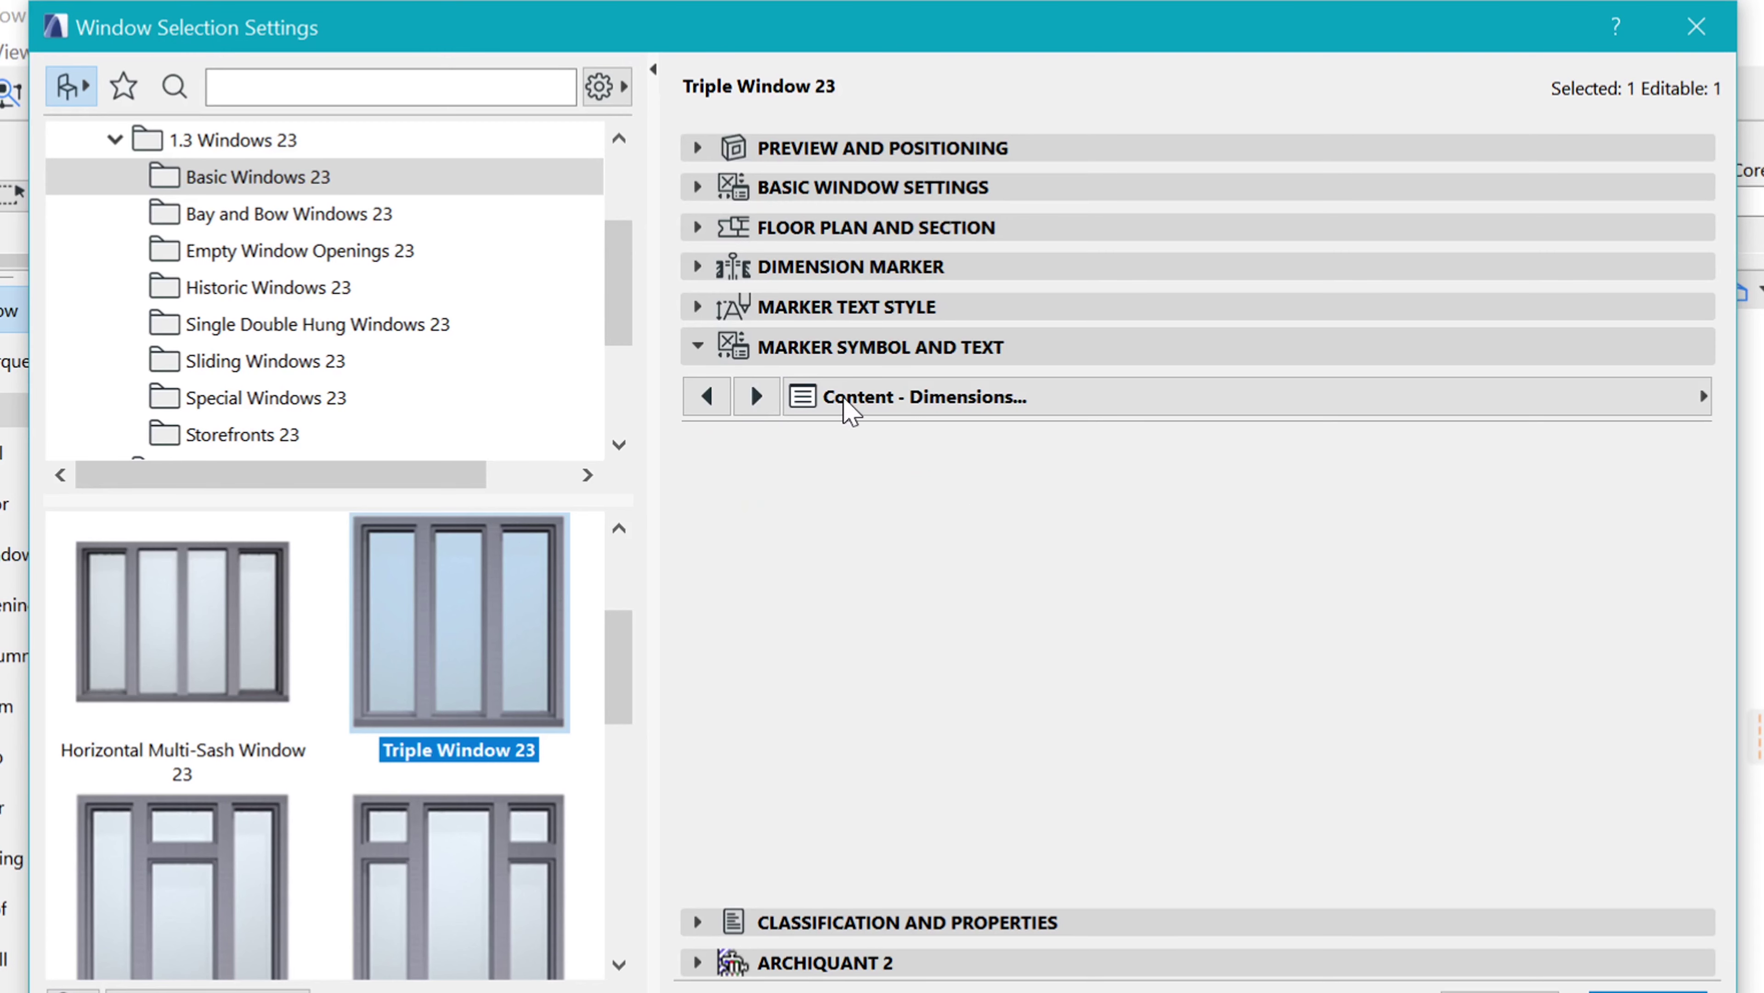
click(740, 406)
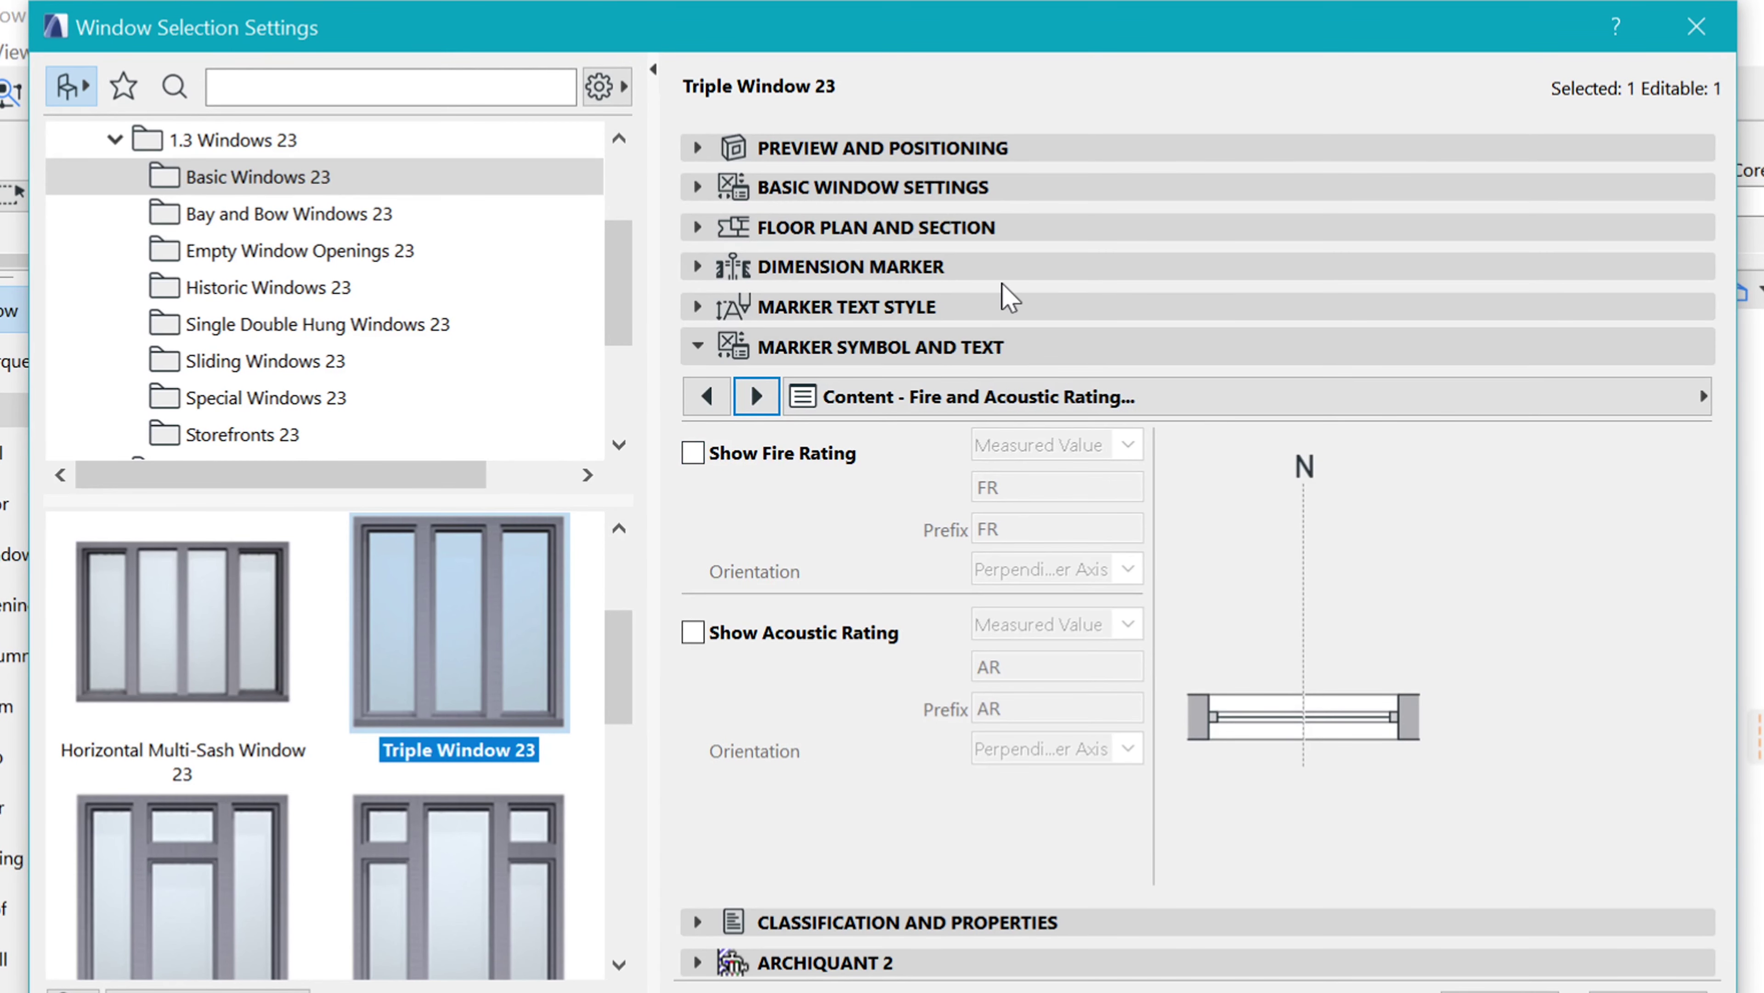
- Set the marker text font to Times New Roman and check the marker preview
click(998, 306)
click(917, 359)
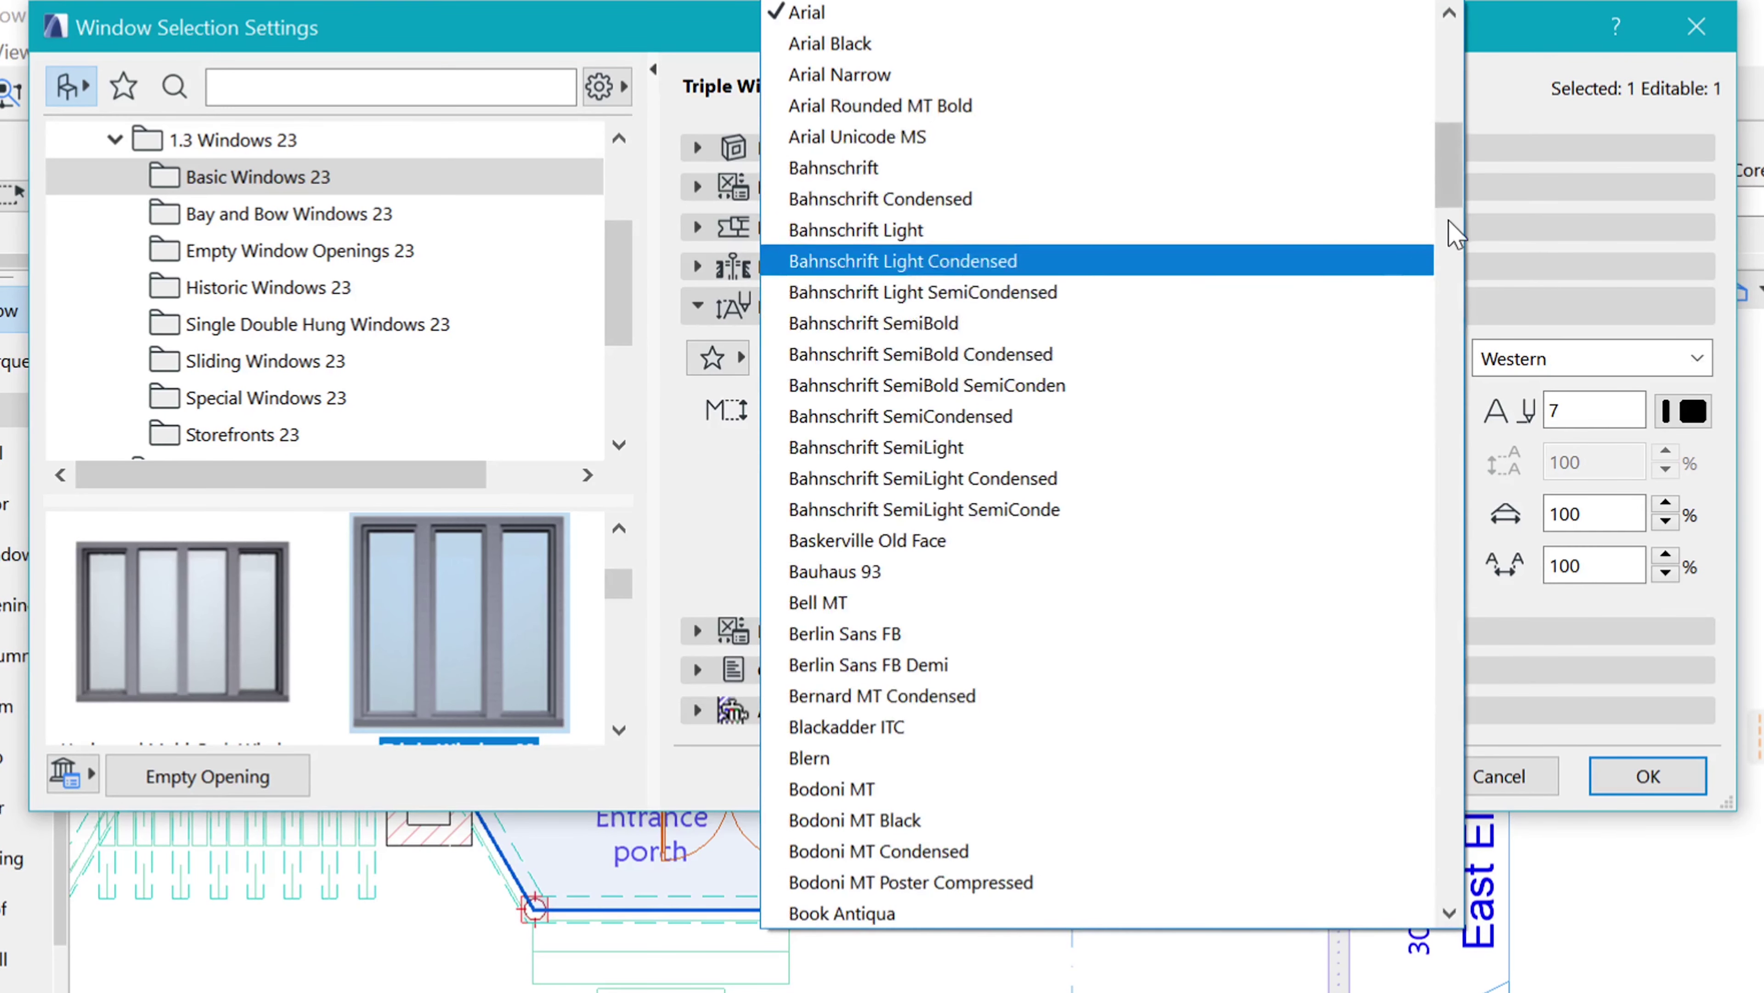
drag(1449, 167, 1448, 42)
click(1115, 18)
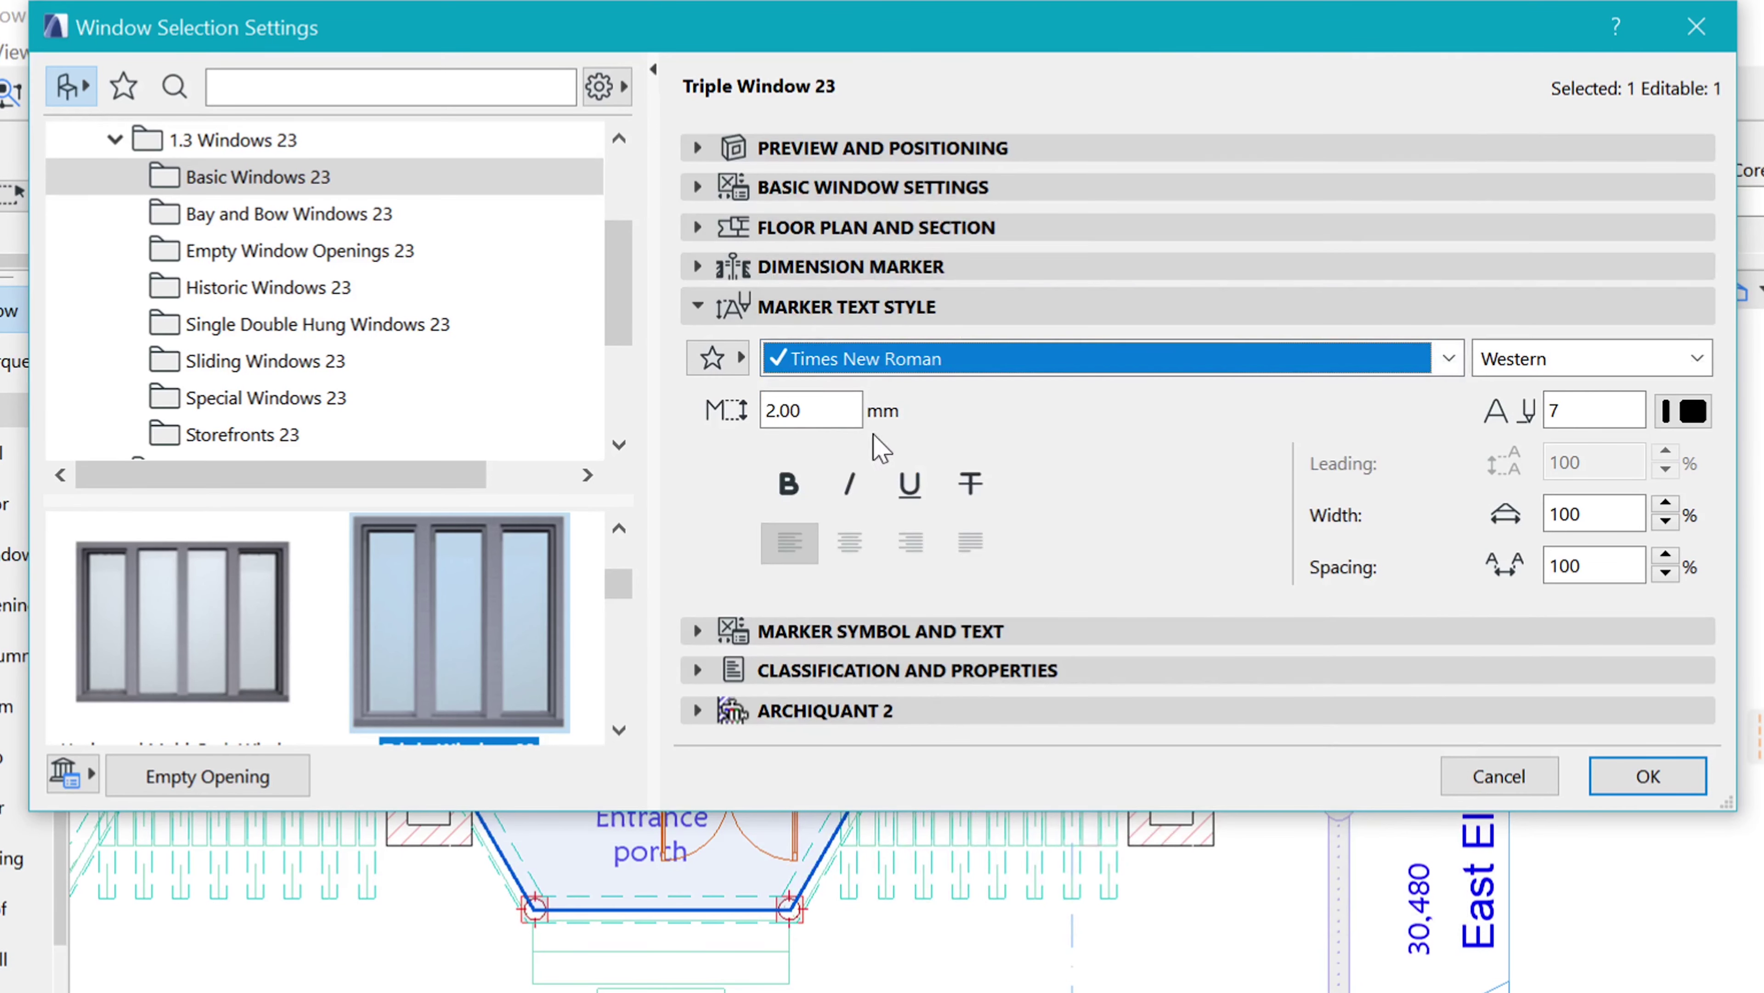
click(1115, 270)
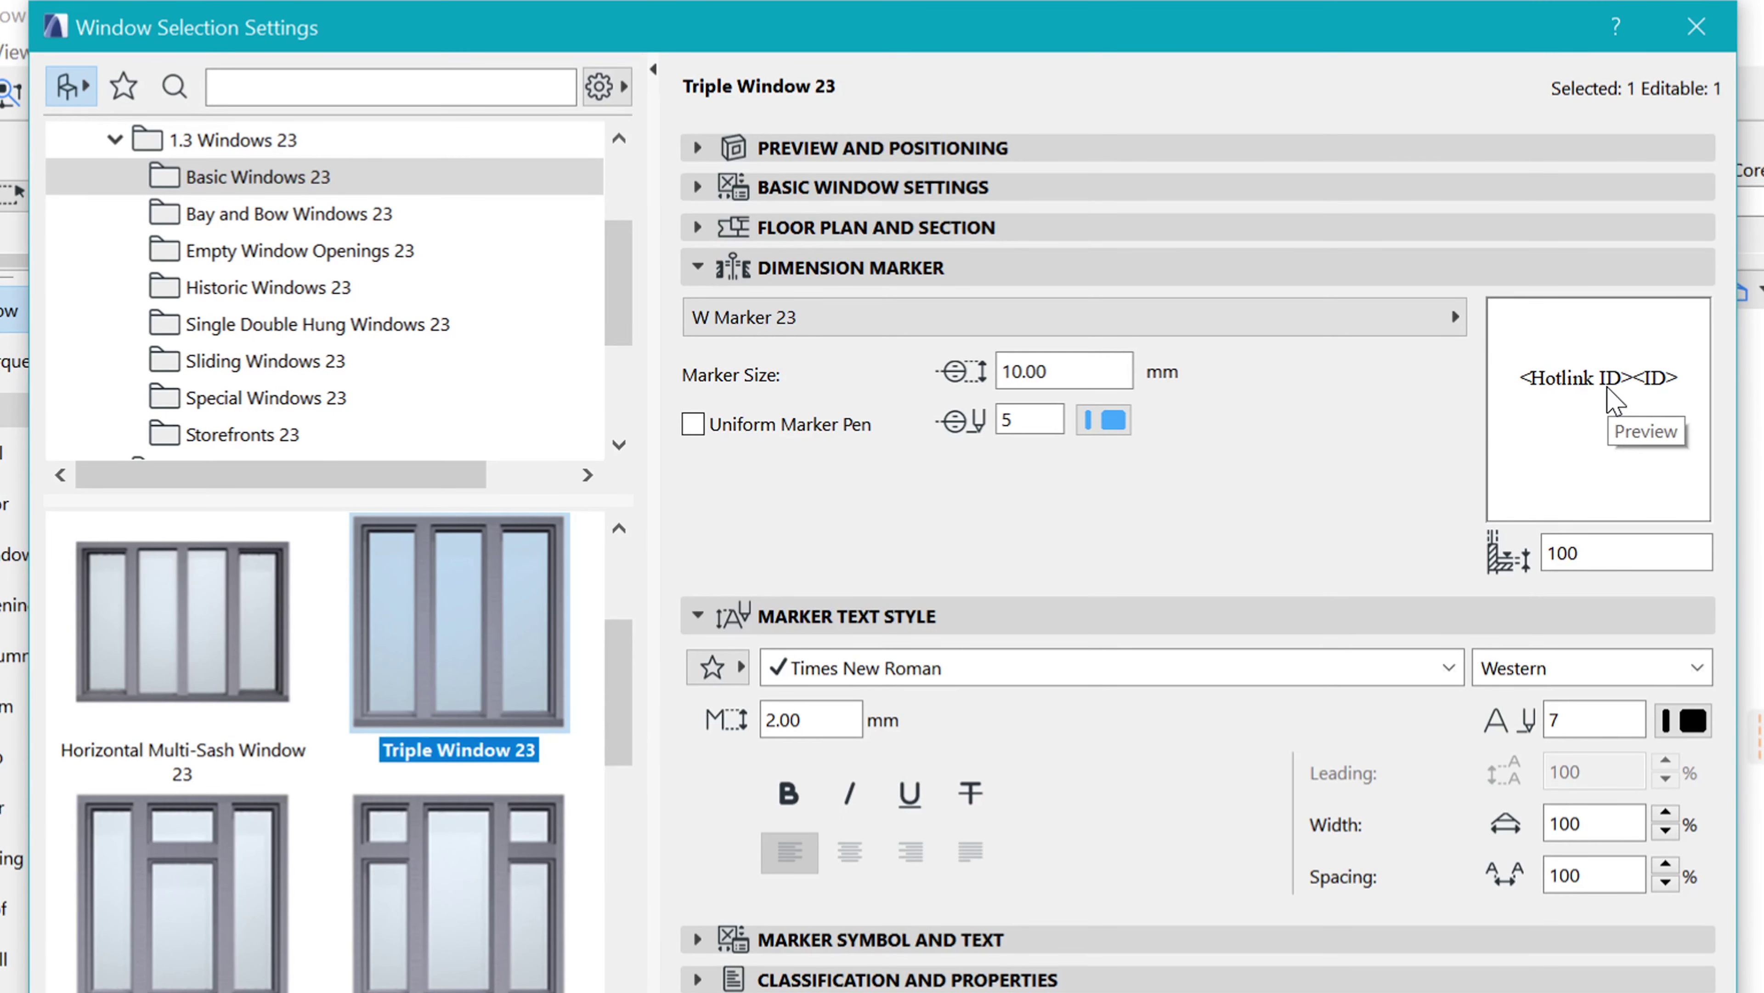
- Set the window's ID to W 01, apply the settings and deselect the window
click(882, 980)
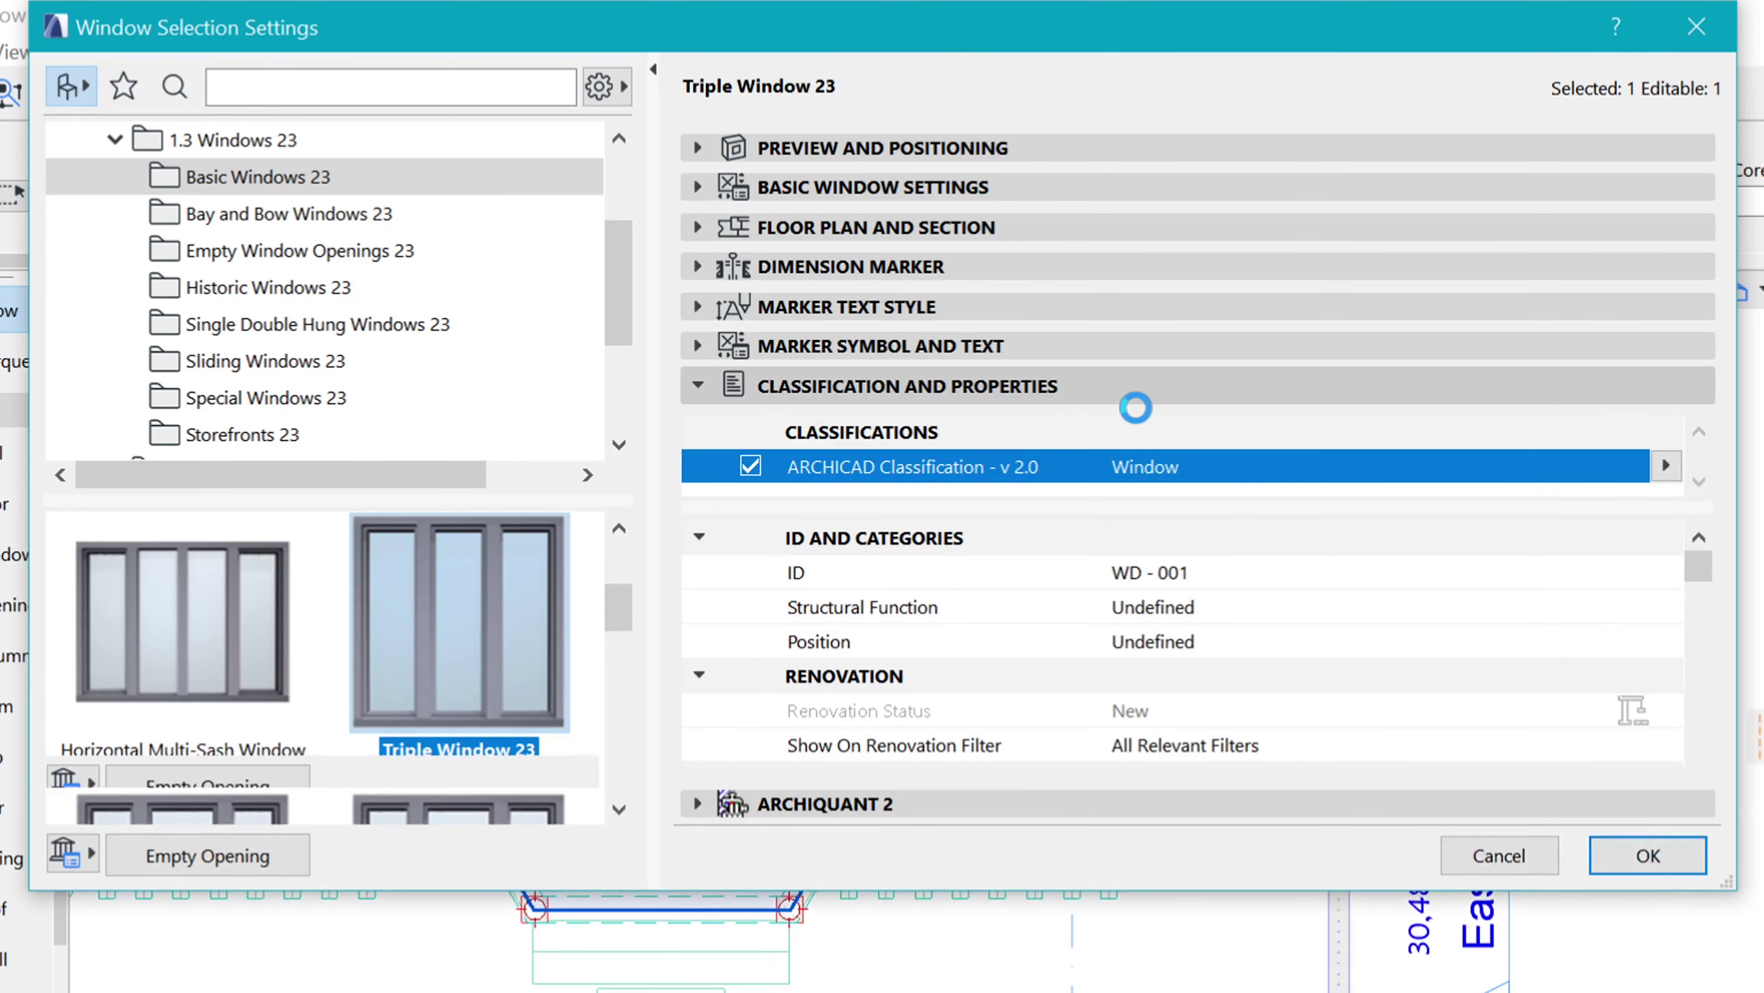
click(1159, 581)
click(1159, 577)
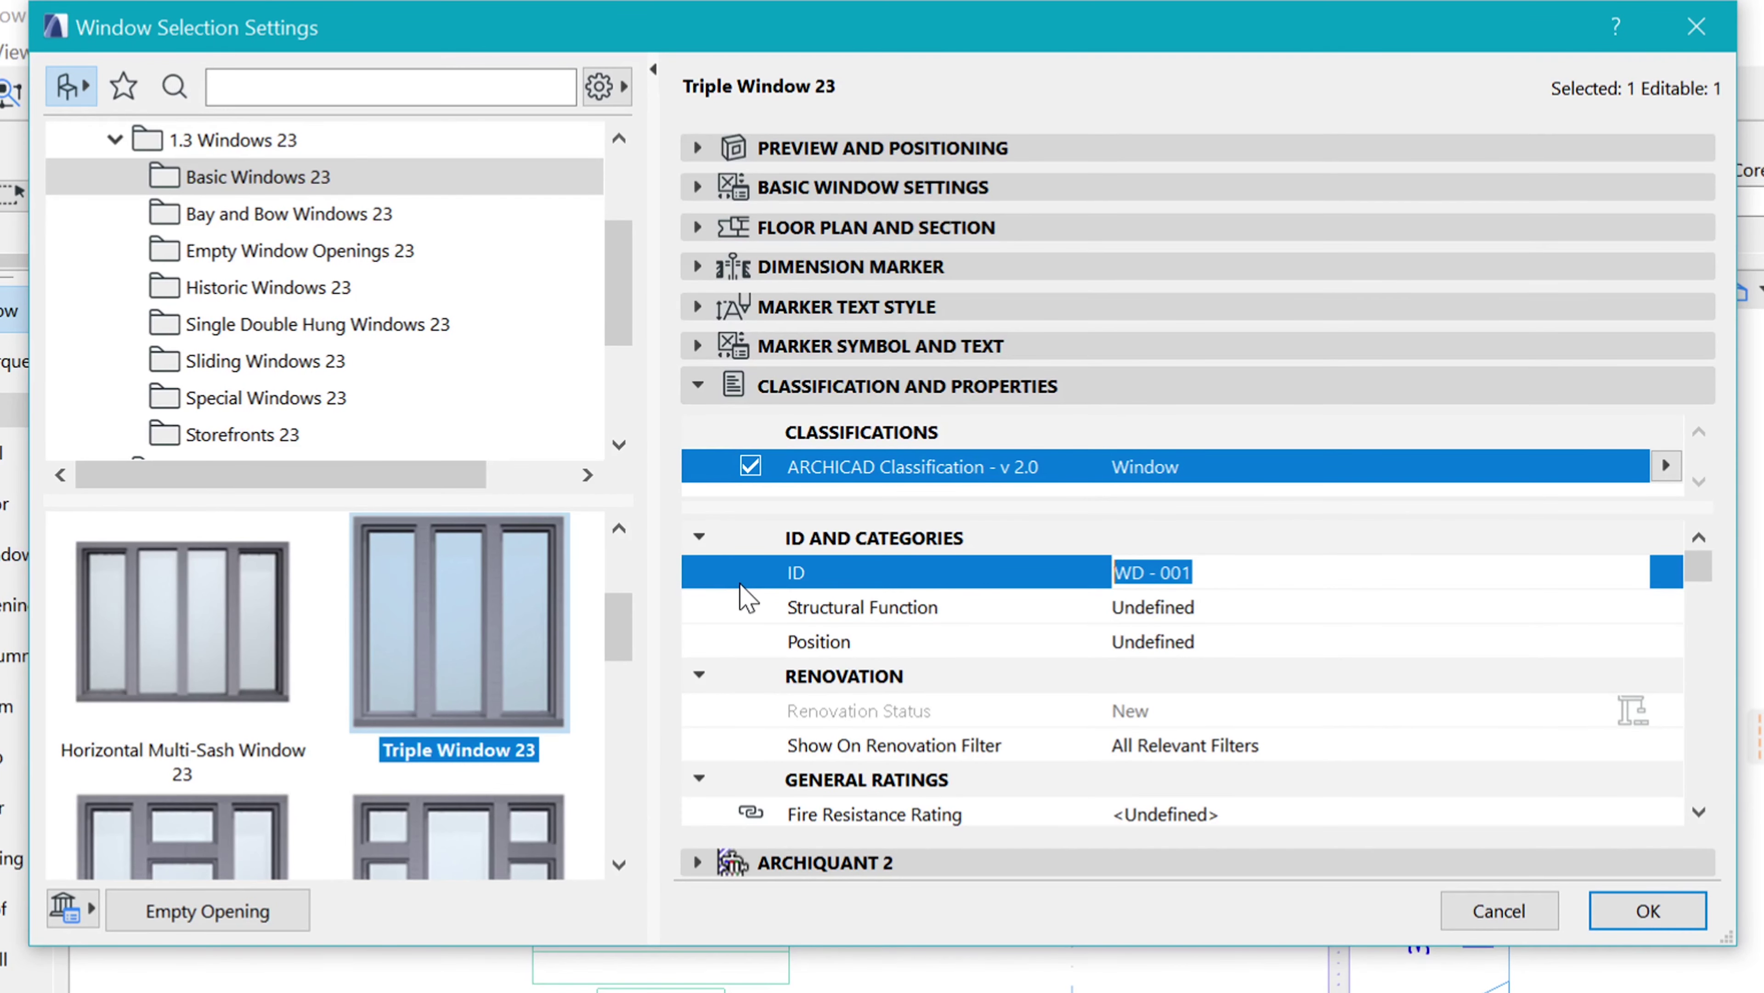
text(W)
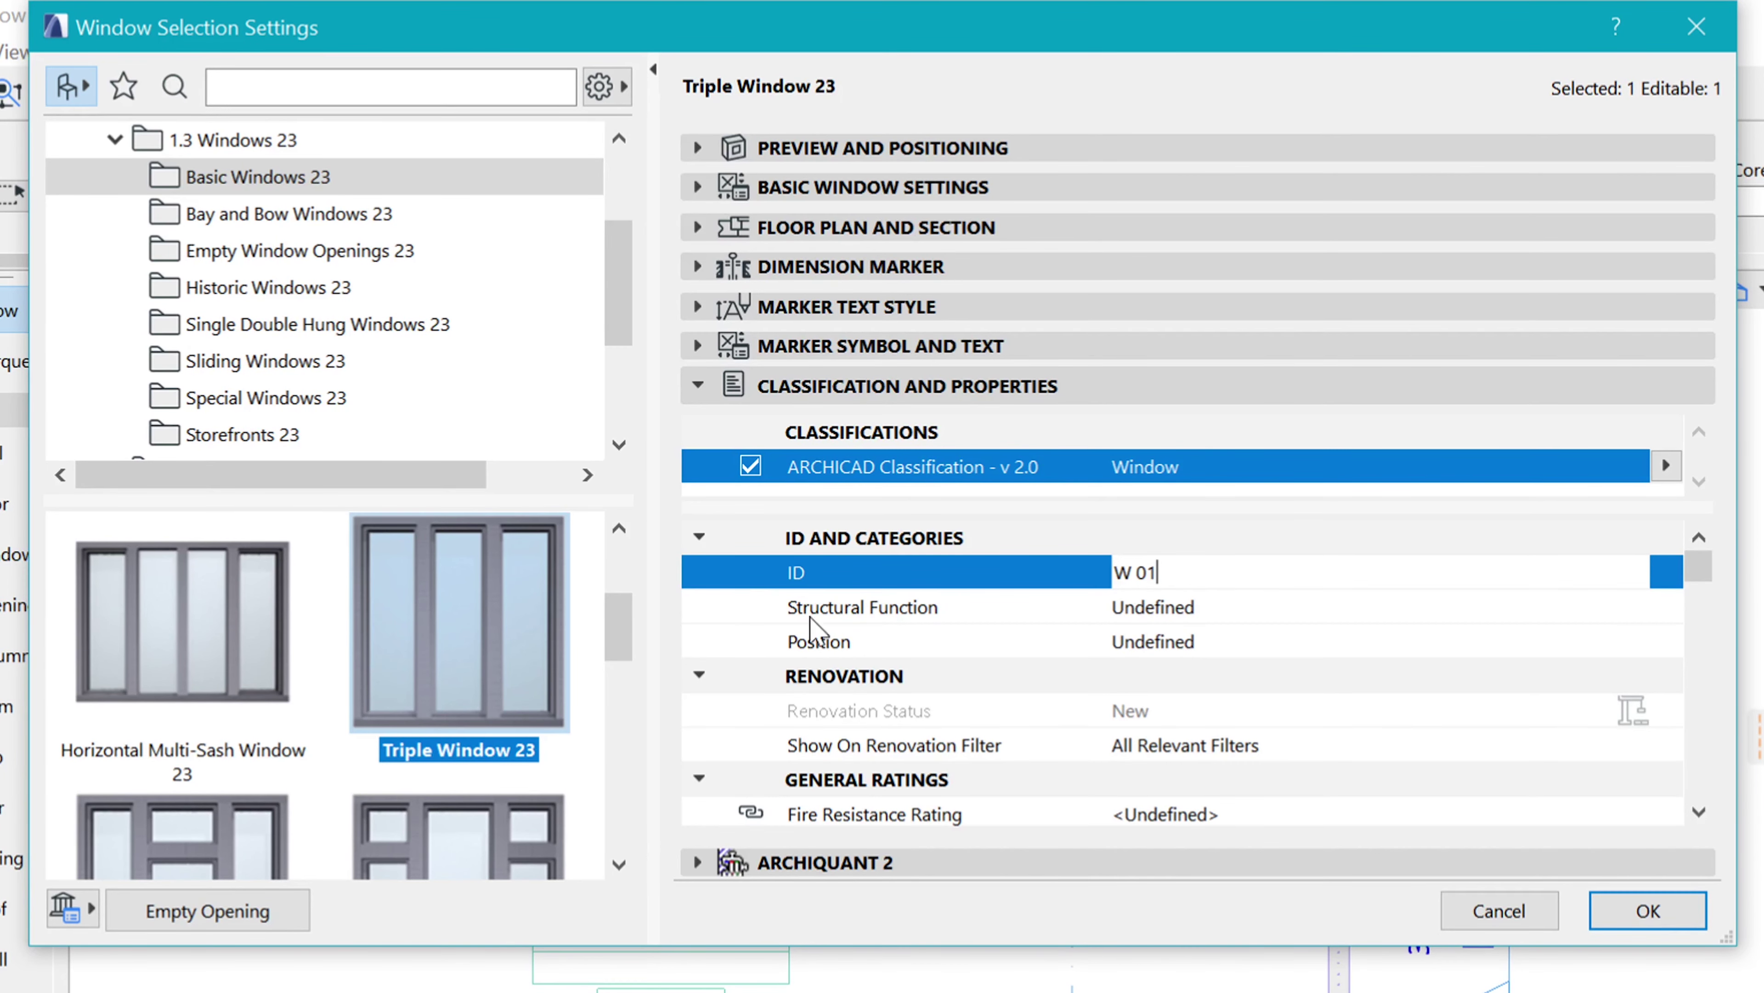
click(1657, 905)
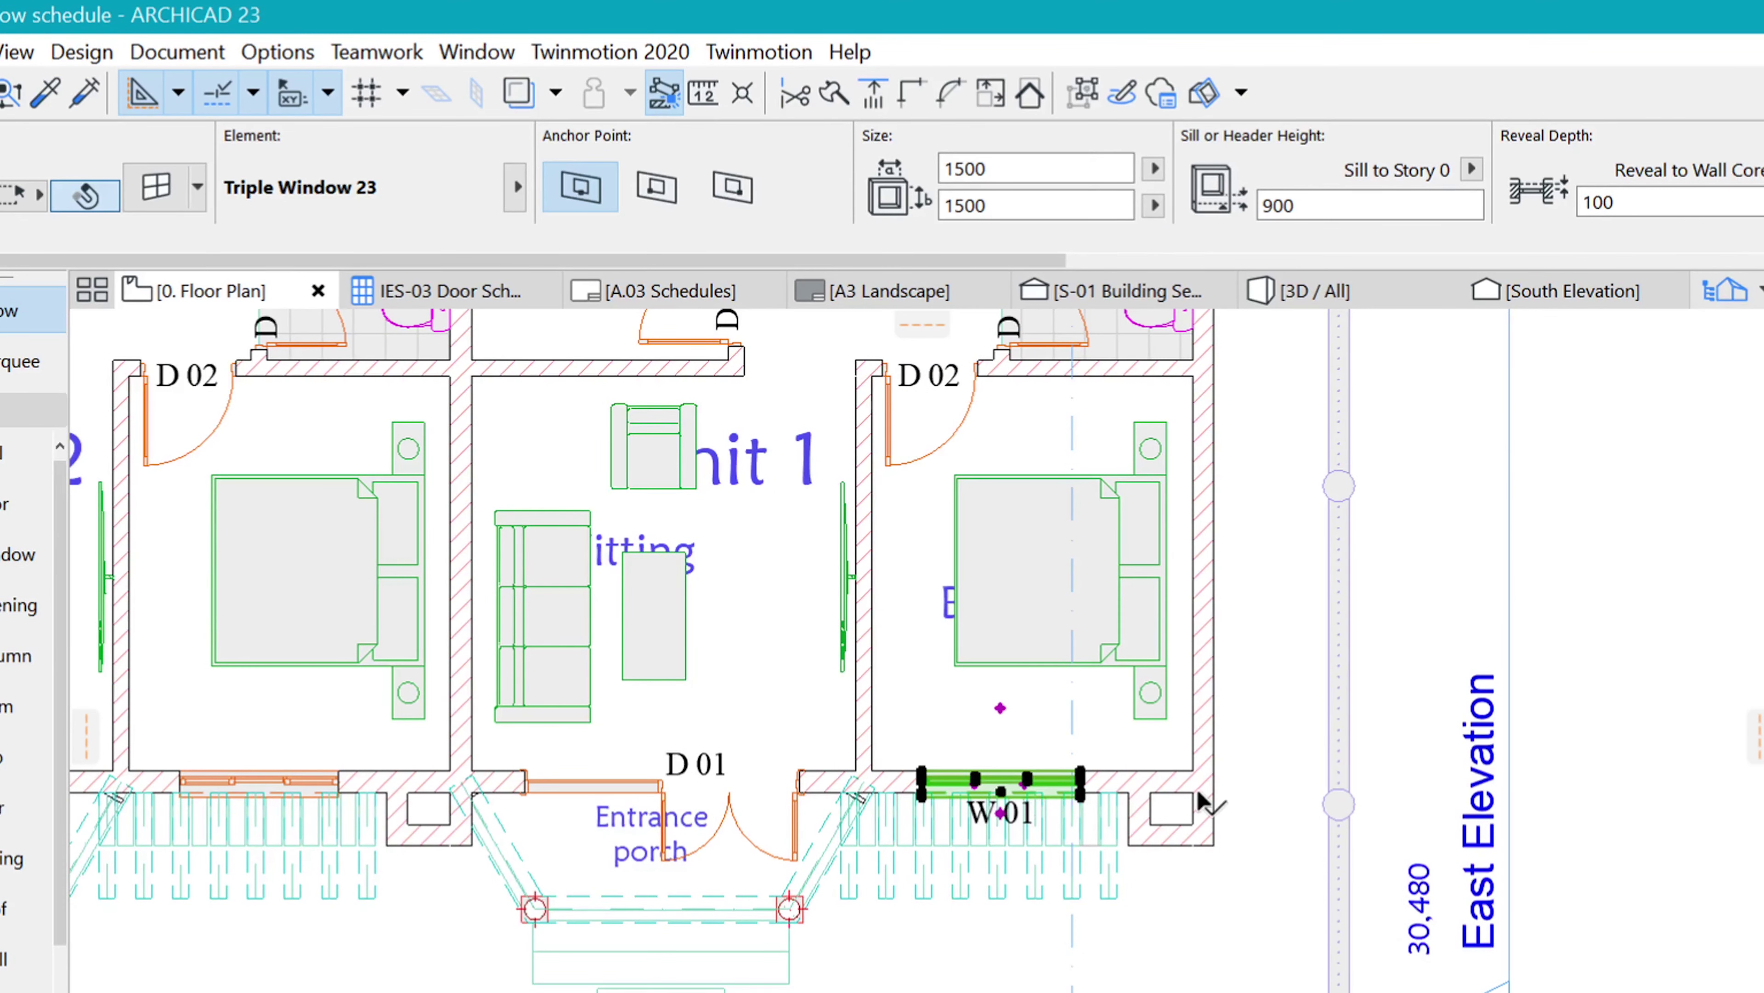
key(Escape)
- Pick up the settings of window W 01 and transfer them to the front bedroom window of Unit 2
scroll(994, 764, up, 1)
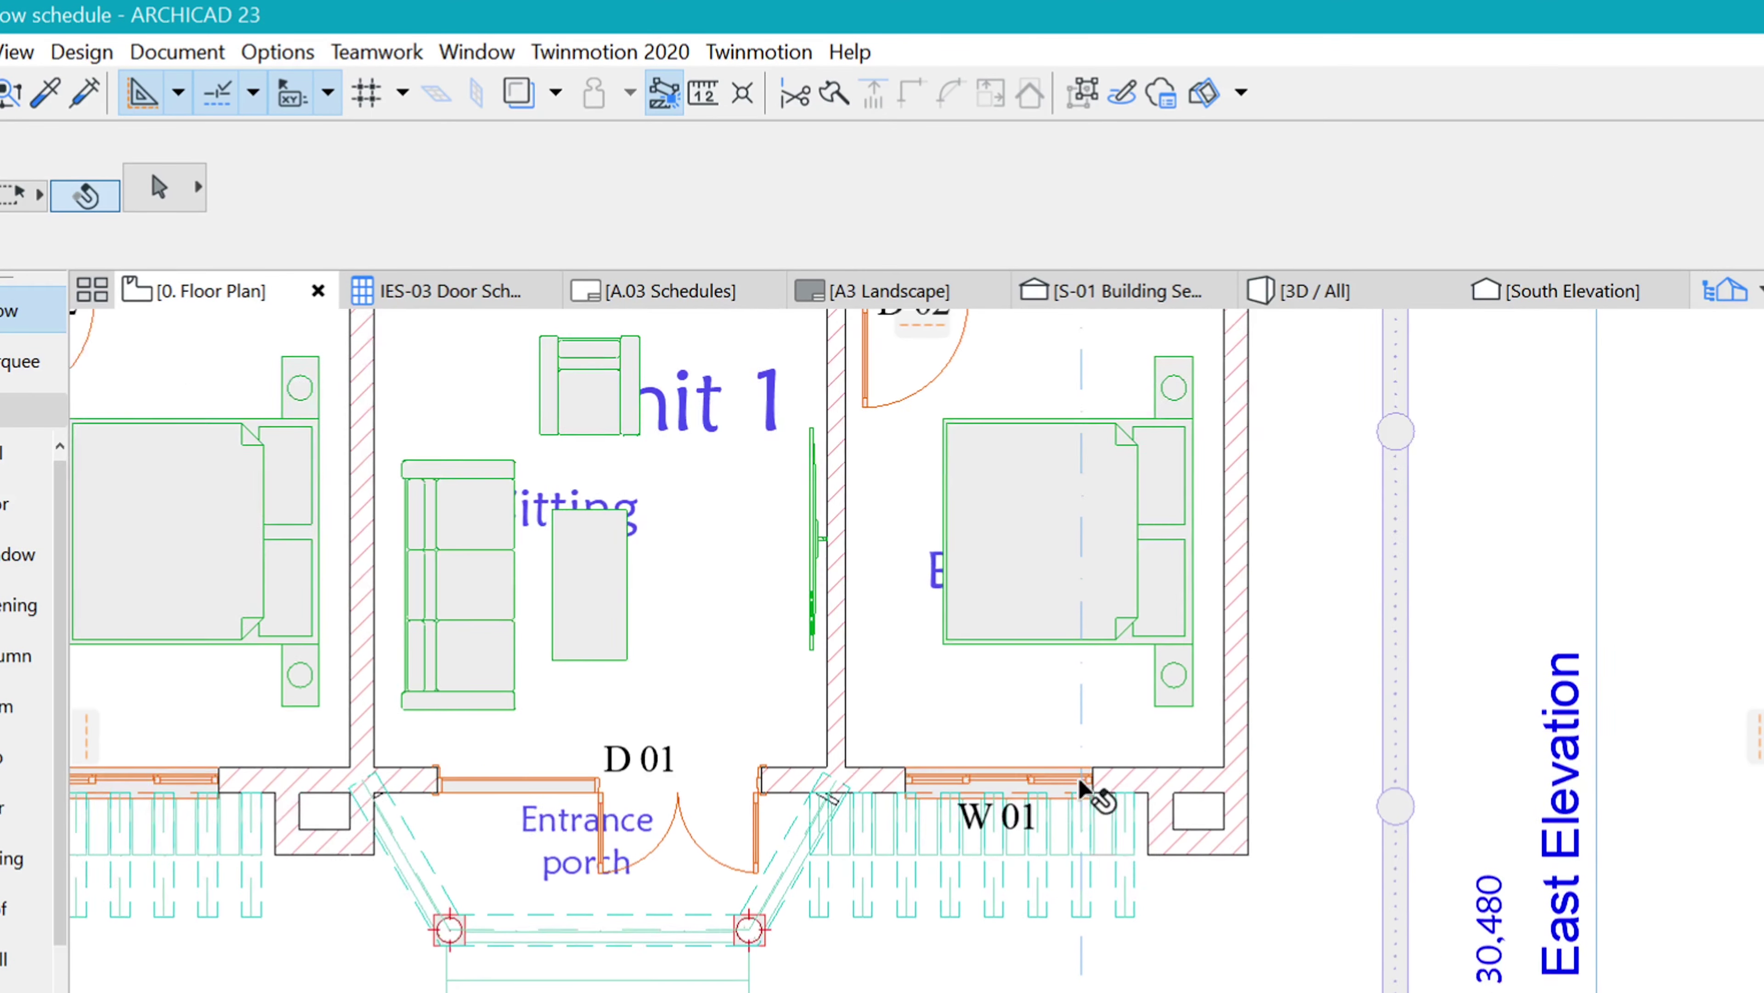
click(1094, 761)
key(Escape)
scroll(1008, 733, down, 2)
scroll(961, 741, up, 3)
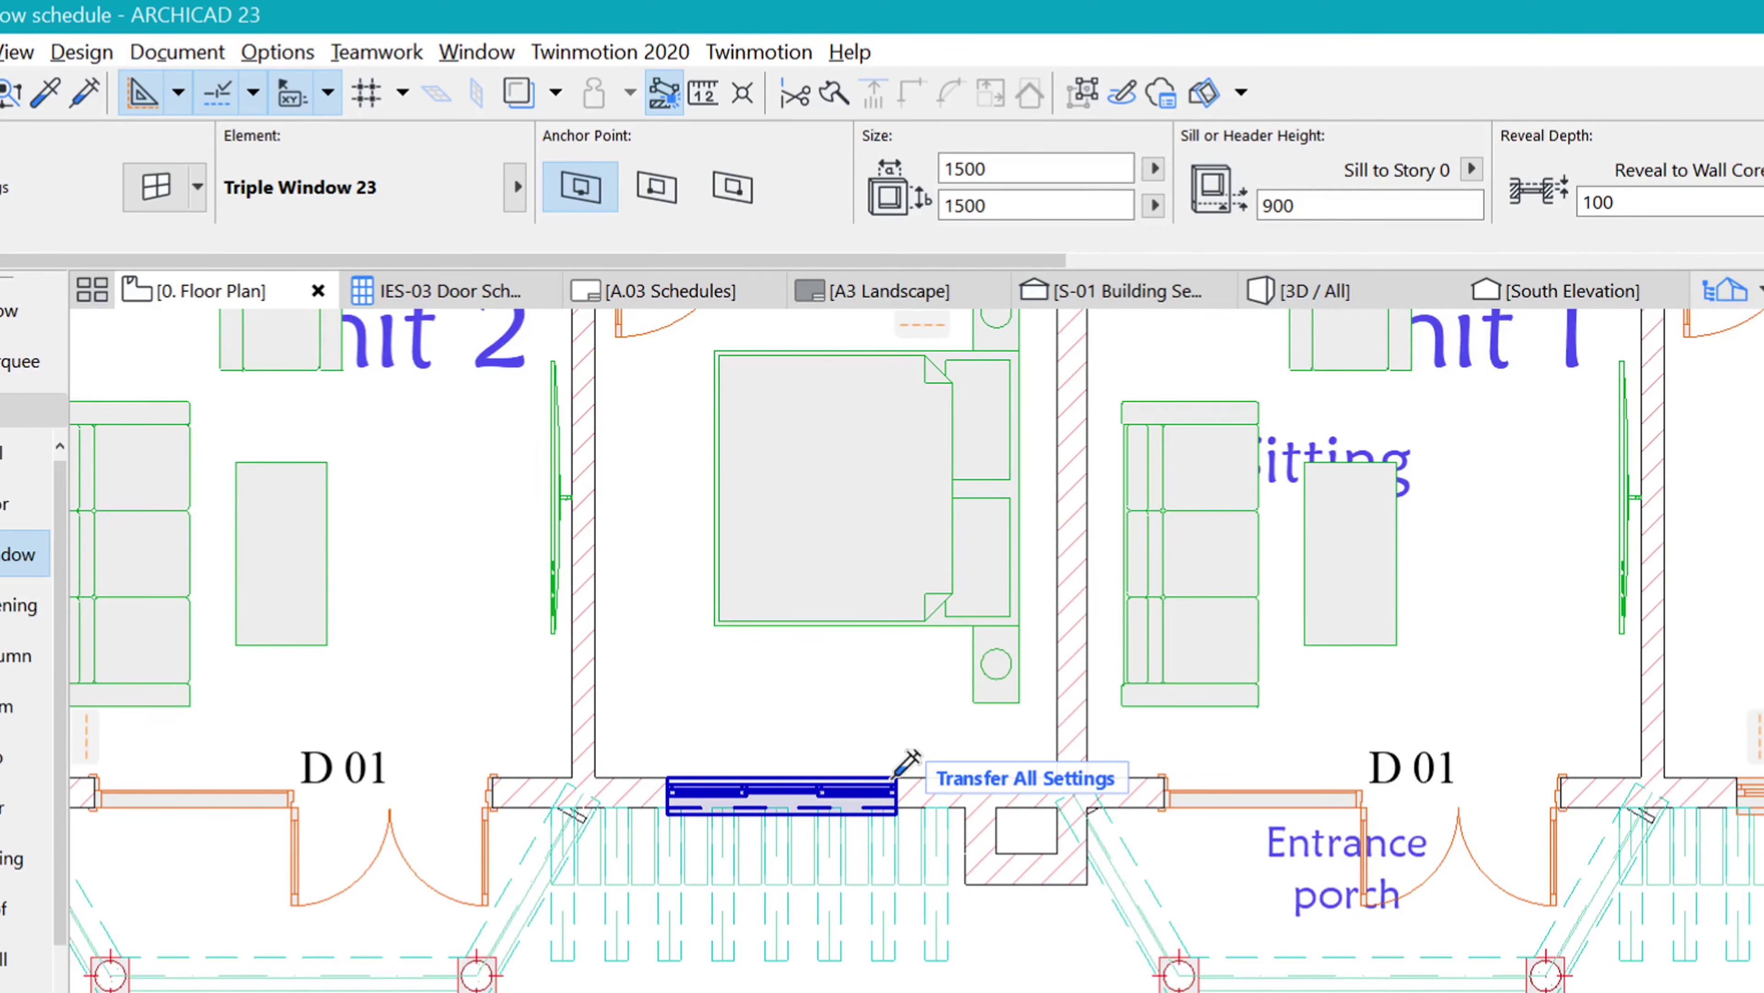
ctrl+alt+click(906, 768)
- Transfer the W 01 window settings to the front bedroom windows of Units 3 and 4
scroll(1170, 682, down, 4)
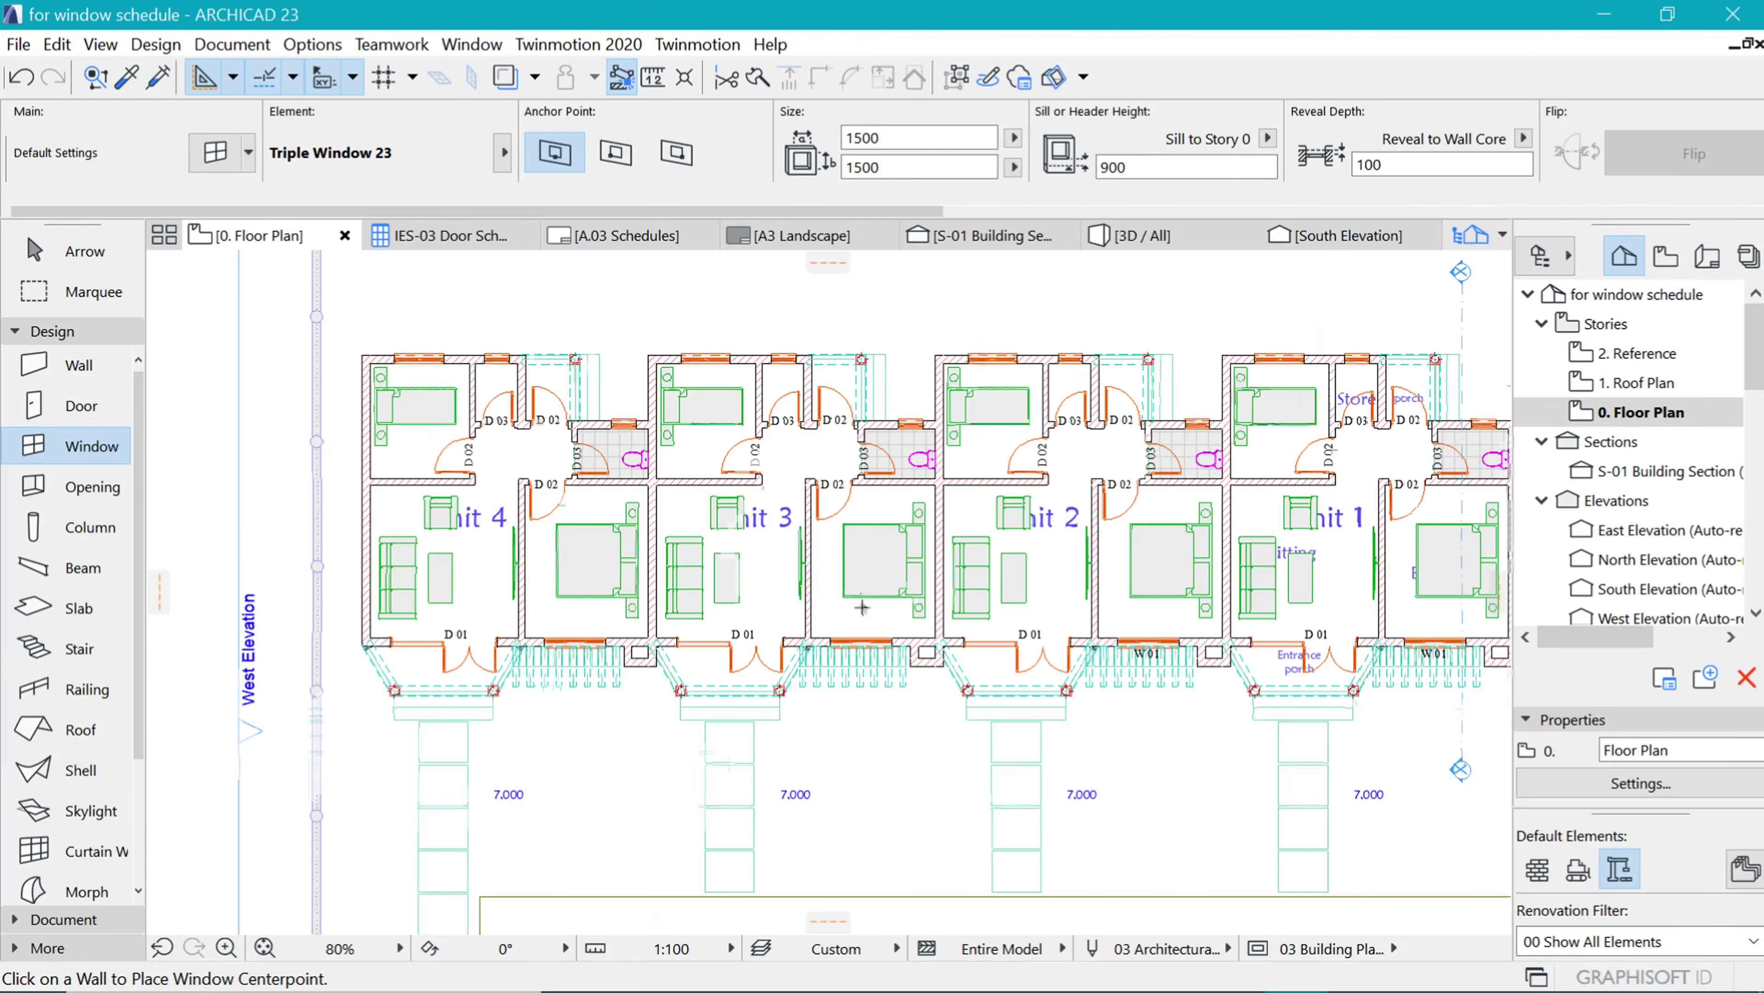
scroll(917, 653, up, 4)
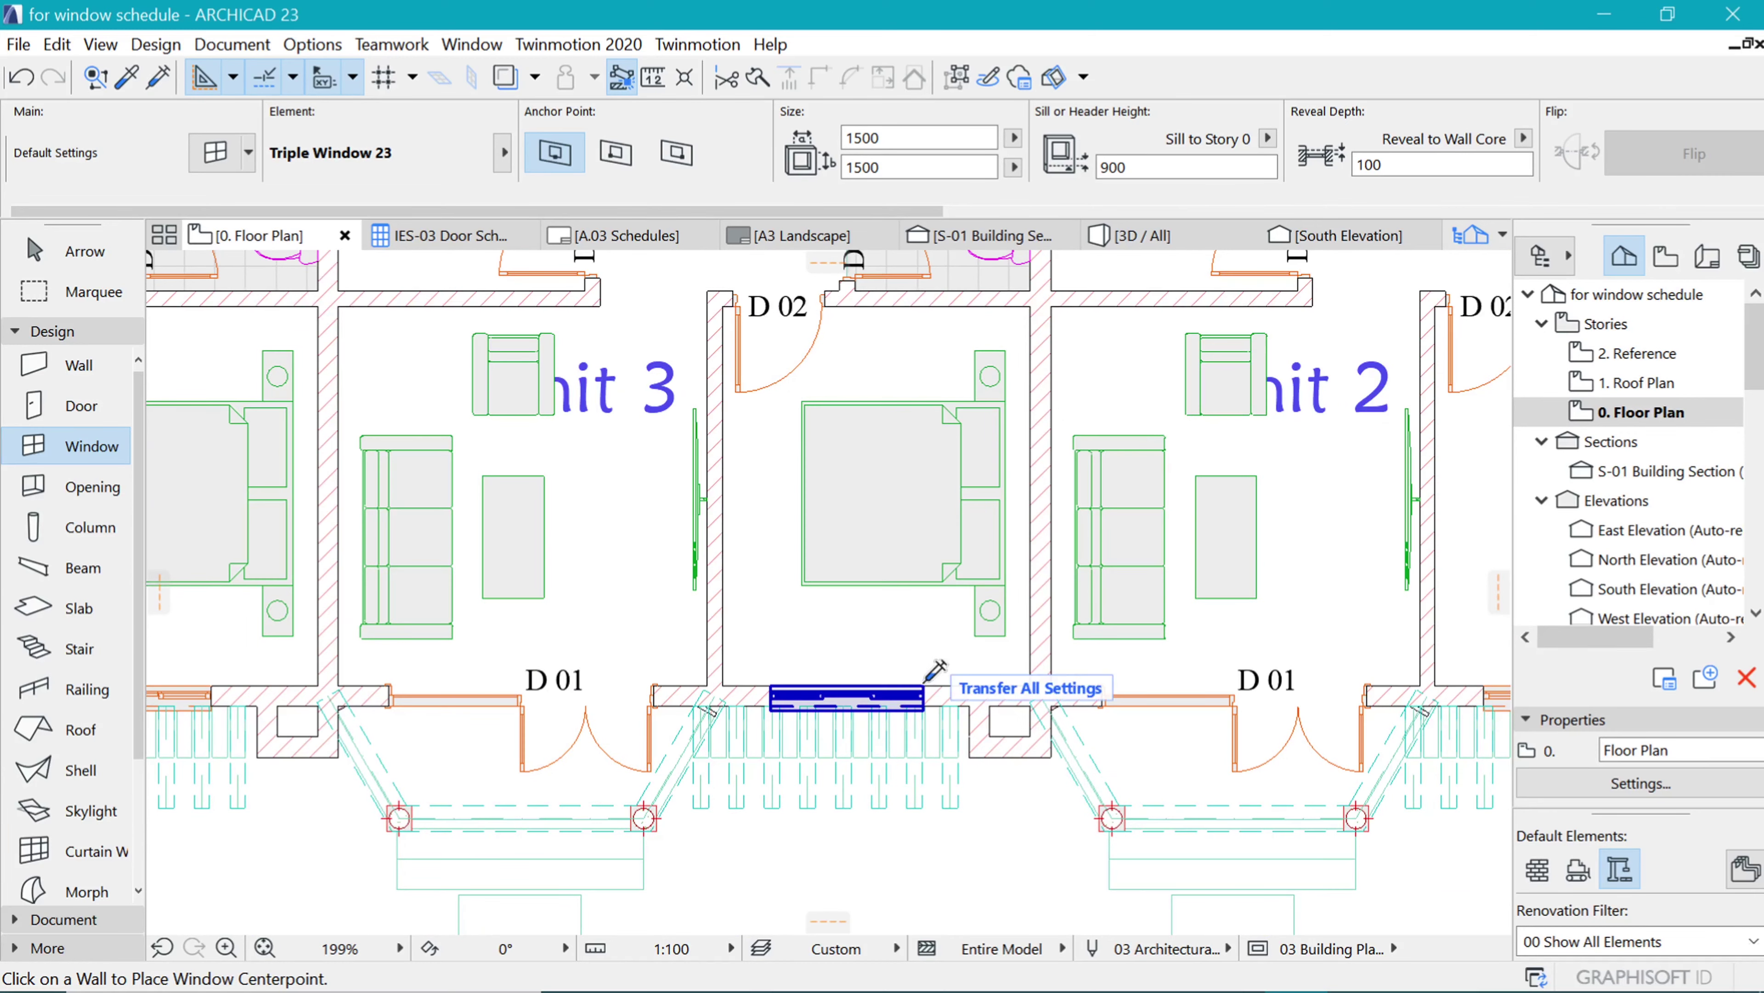
ctrl+alt+click(949, 672)
scroll(1111, 681, down, 1)
scroll(1112, 681, down, 3)
scroll(762, 688, up, 3)
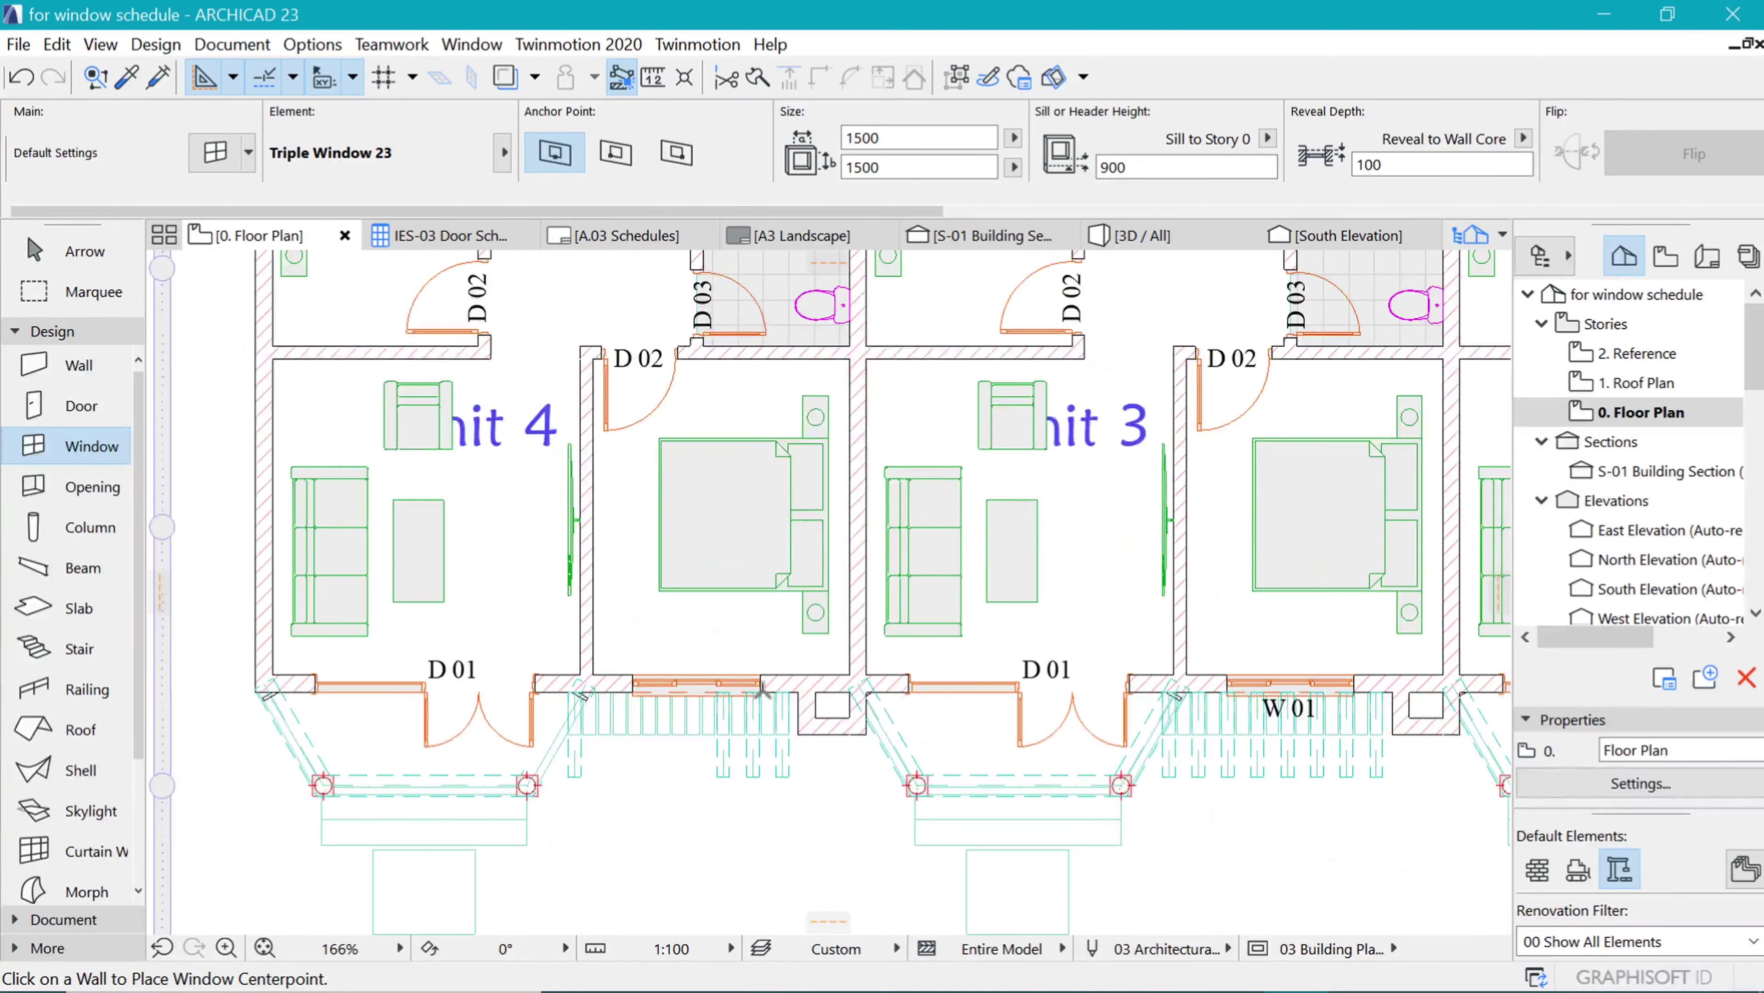
ctrl+alt+click(764, 672)
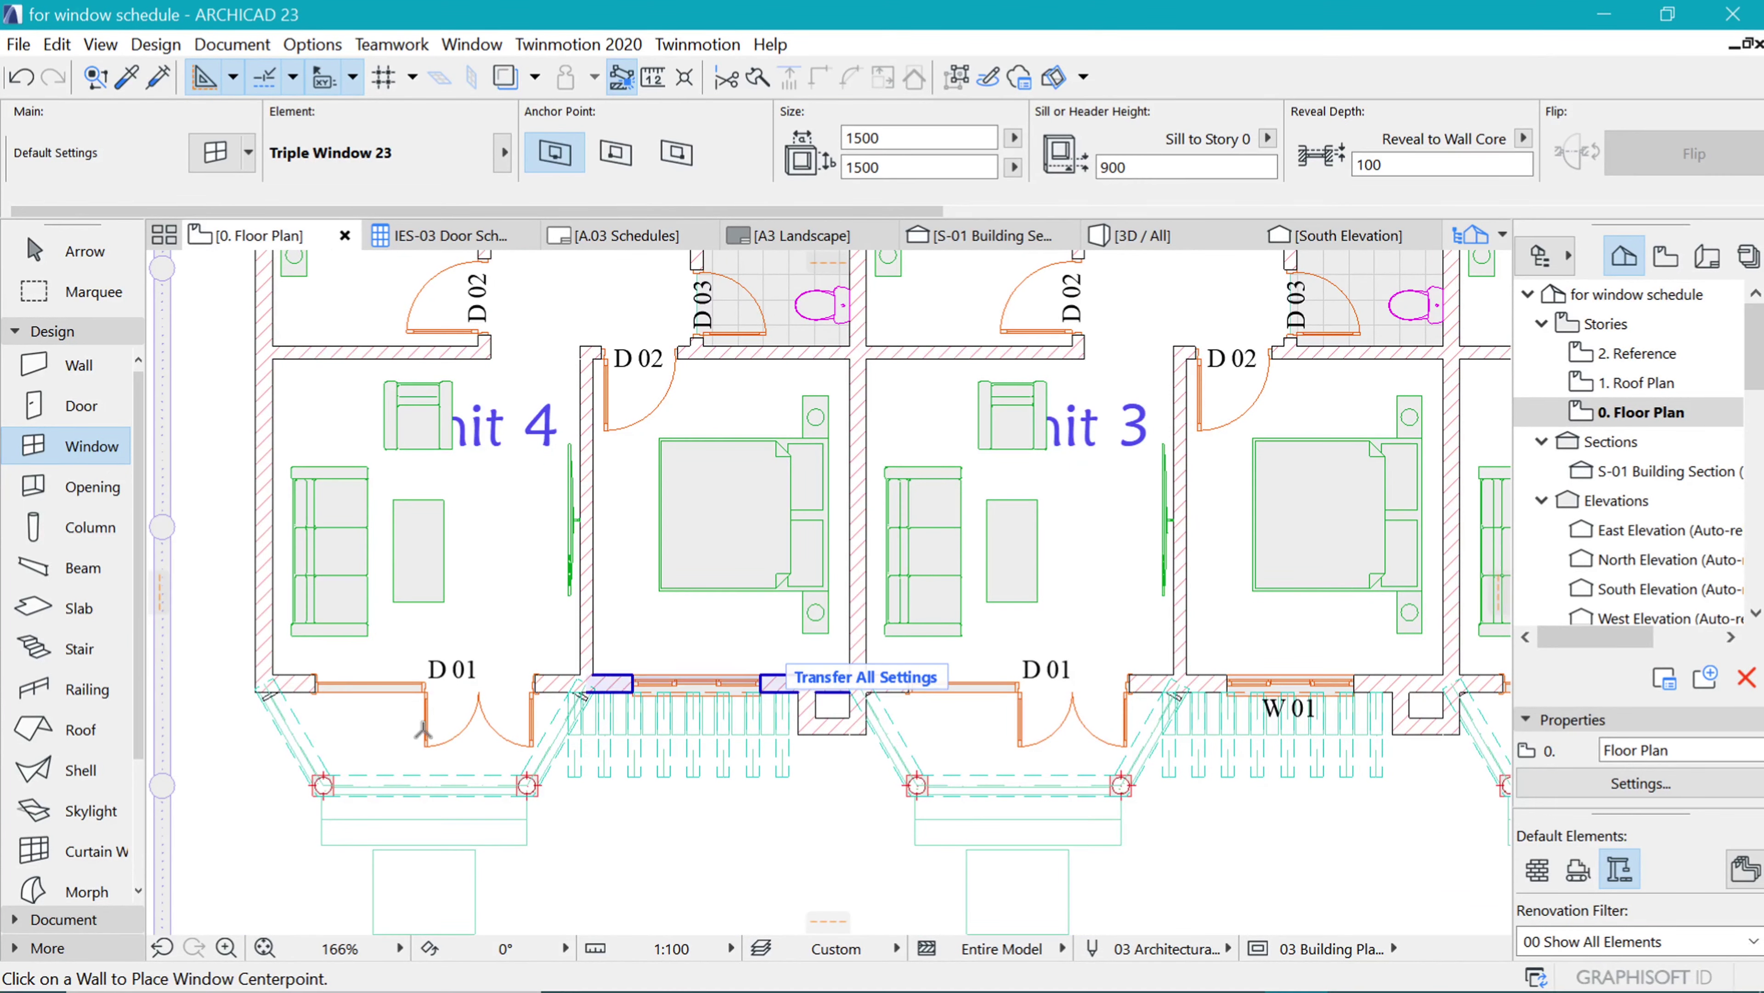
- Draw a marquee around the rear half of all four units, select every window inside it and open their settings
scroll(423, 730, down, 4)
scroll(943, 723, up, 1)
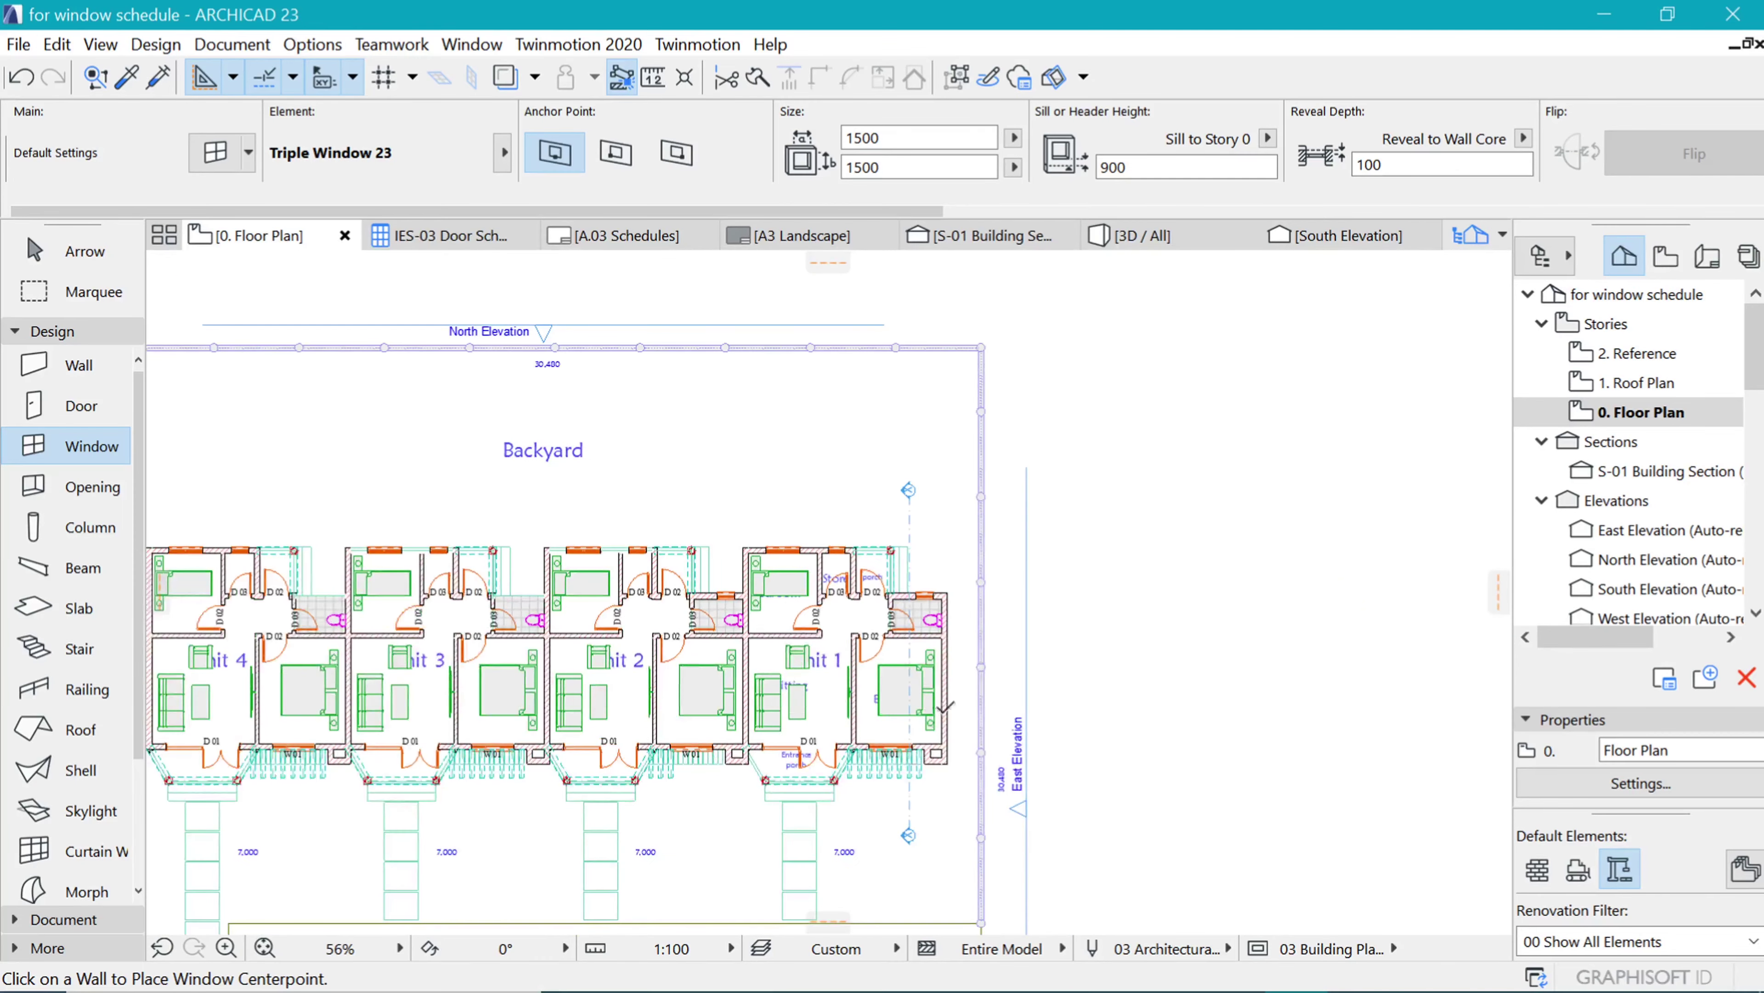
scroll(813, 716, up, 1)
scroll(973, 660, down, 2)
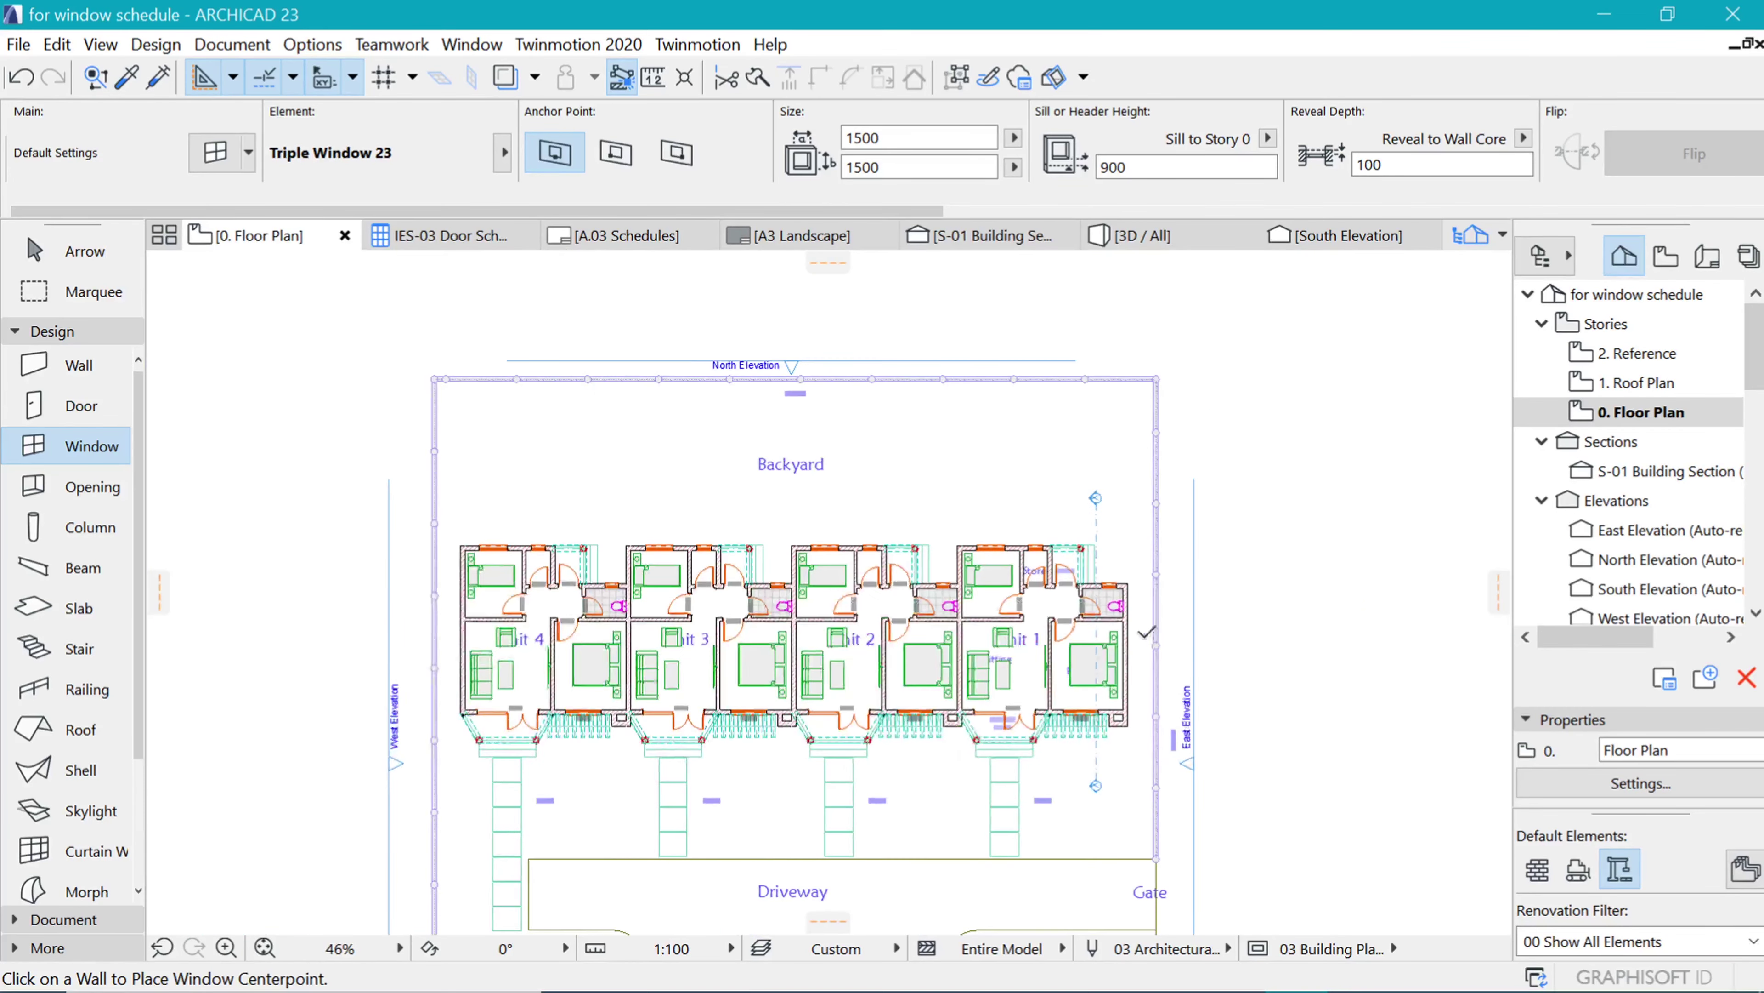
scroll(1031, 556, up, 1)
scroll(973, 543, up, 2)
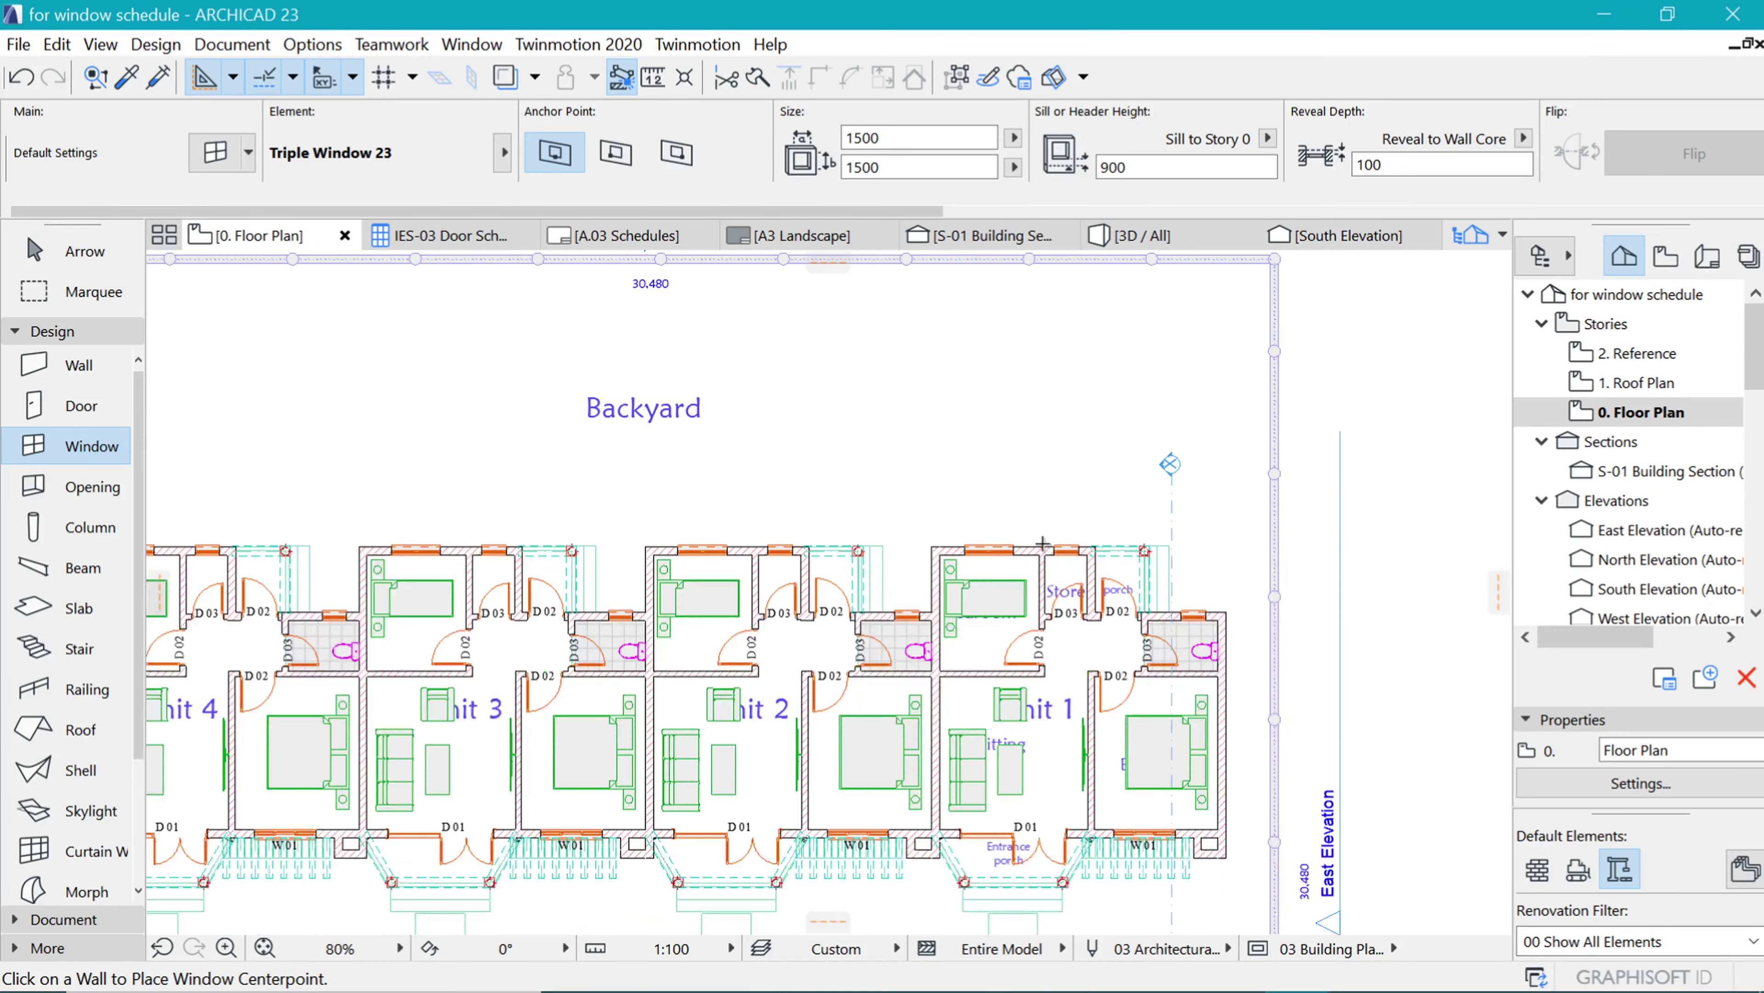
scroll(954, 519, down, 2)
click(83, 291)
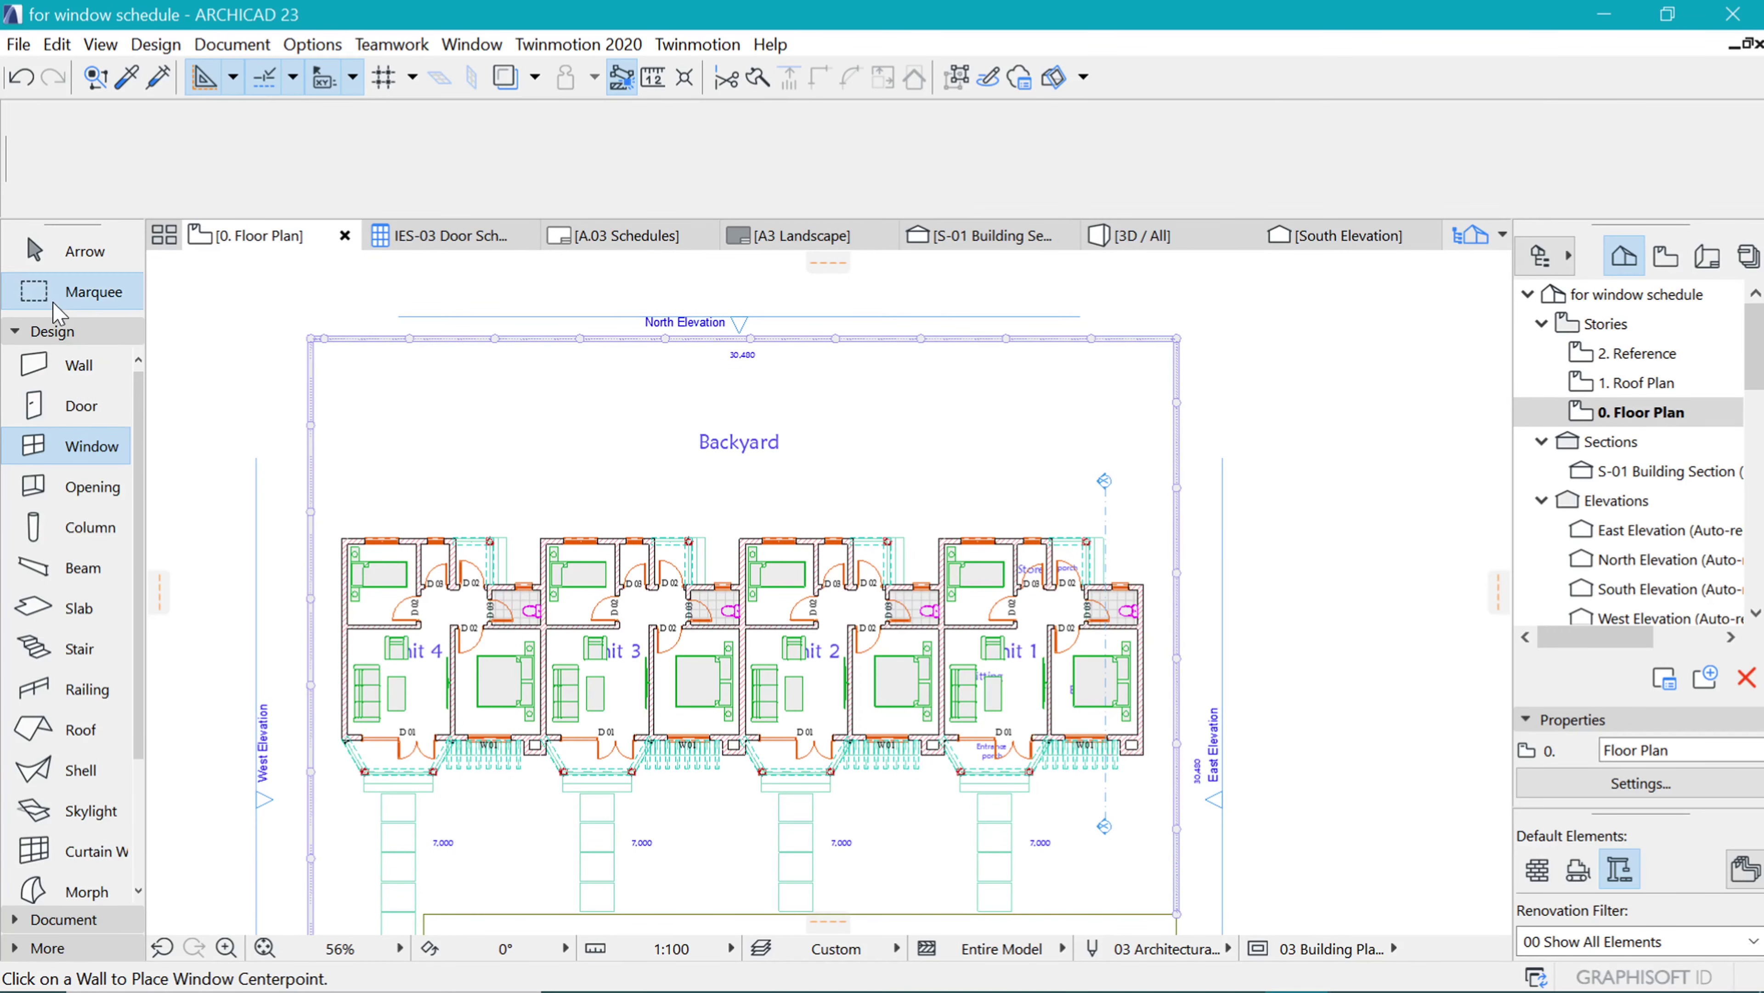
click(327, 490)
click(1151, 652)
click(64, 449)
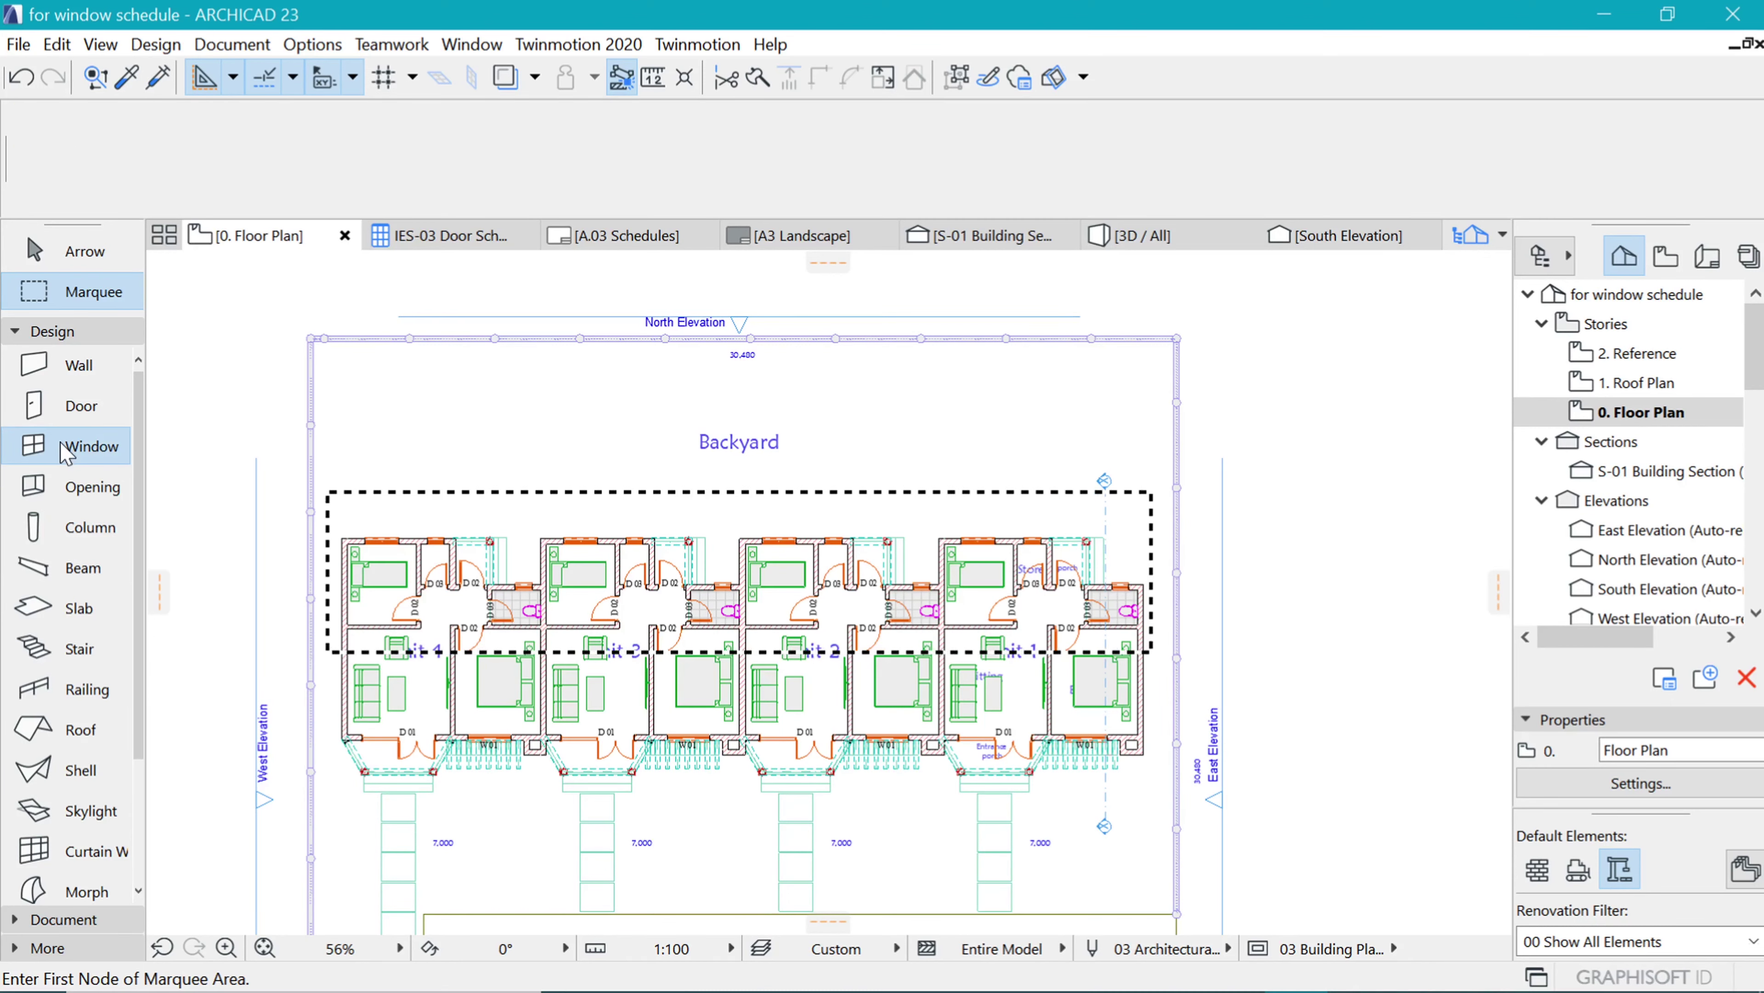
key(ctrl+a)
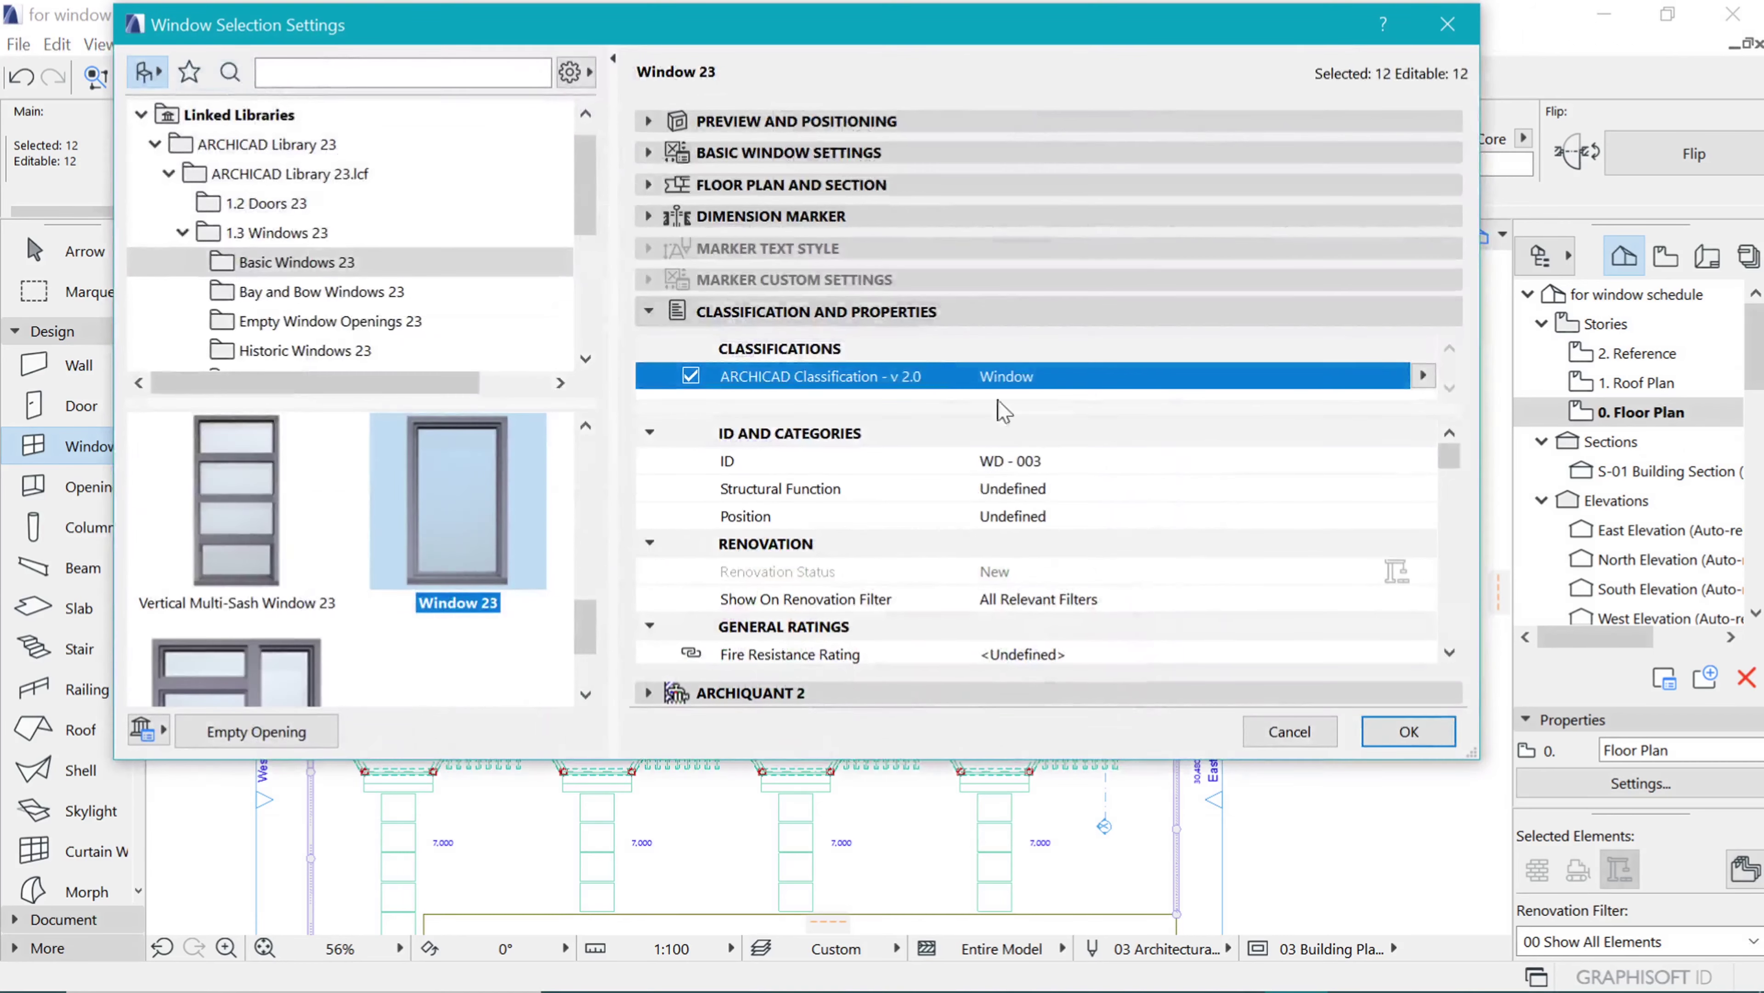
- Set the ID of the selected rear windows to W 02 and assign them the W Marker 23 dimension marker
click(1011, 461)
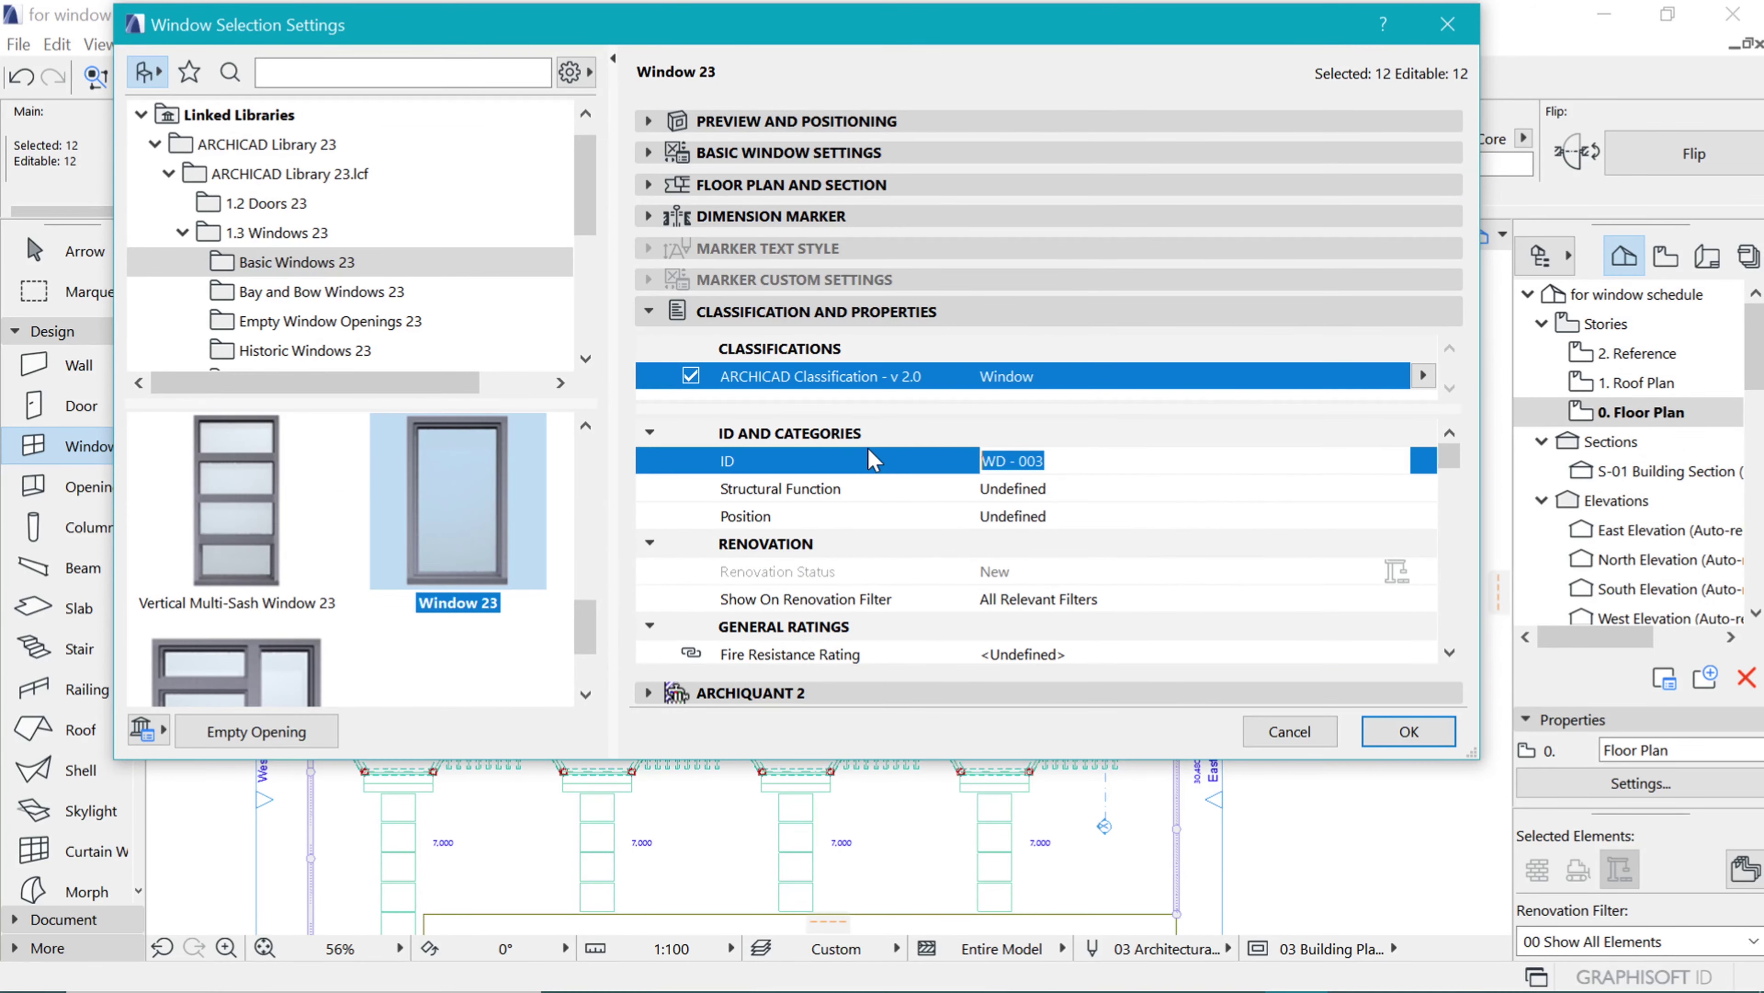
text(W 02)
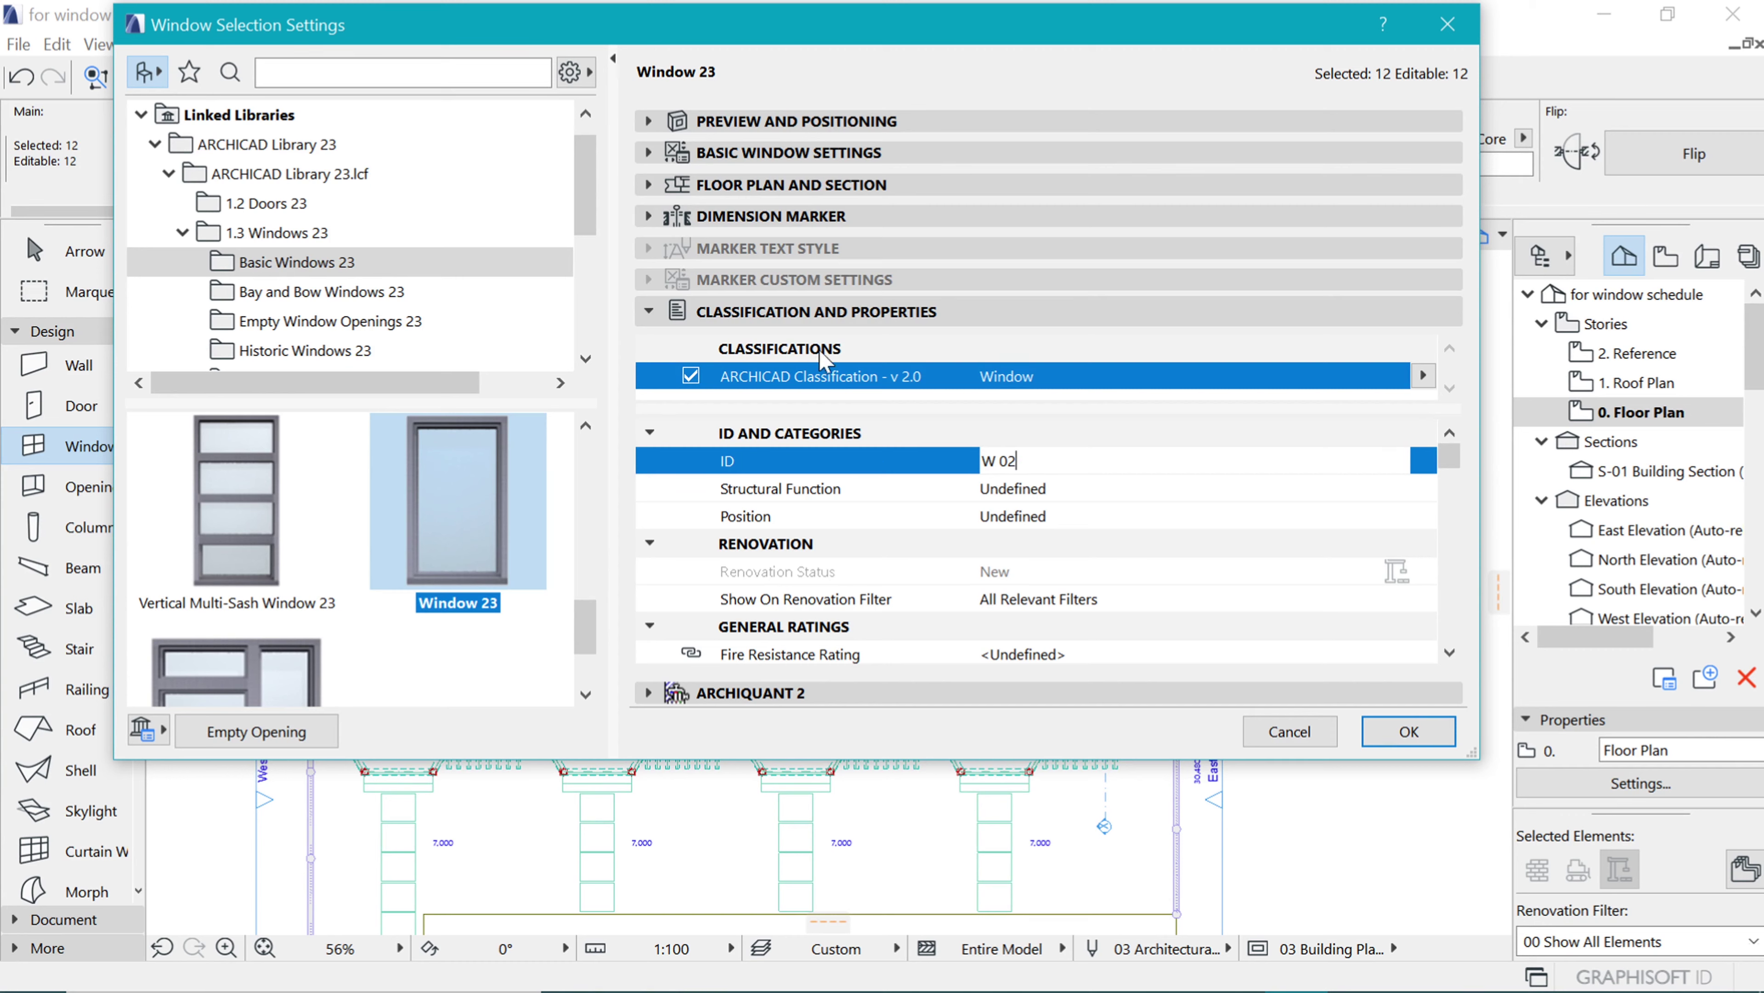
click(754, 217)
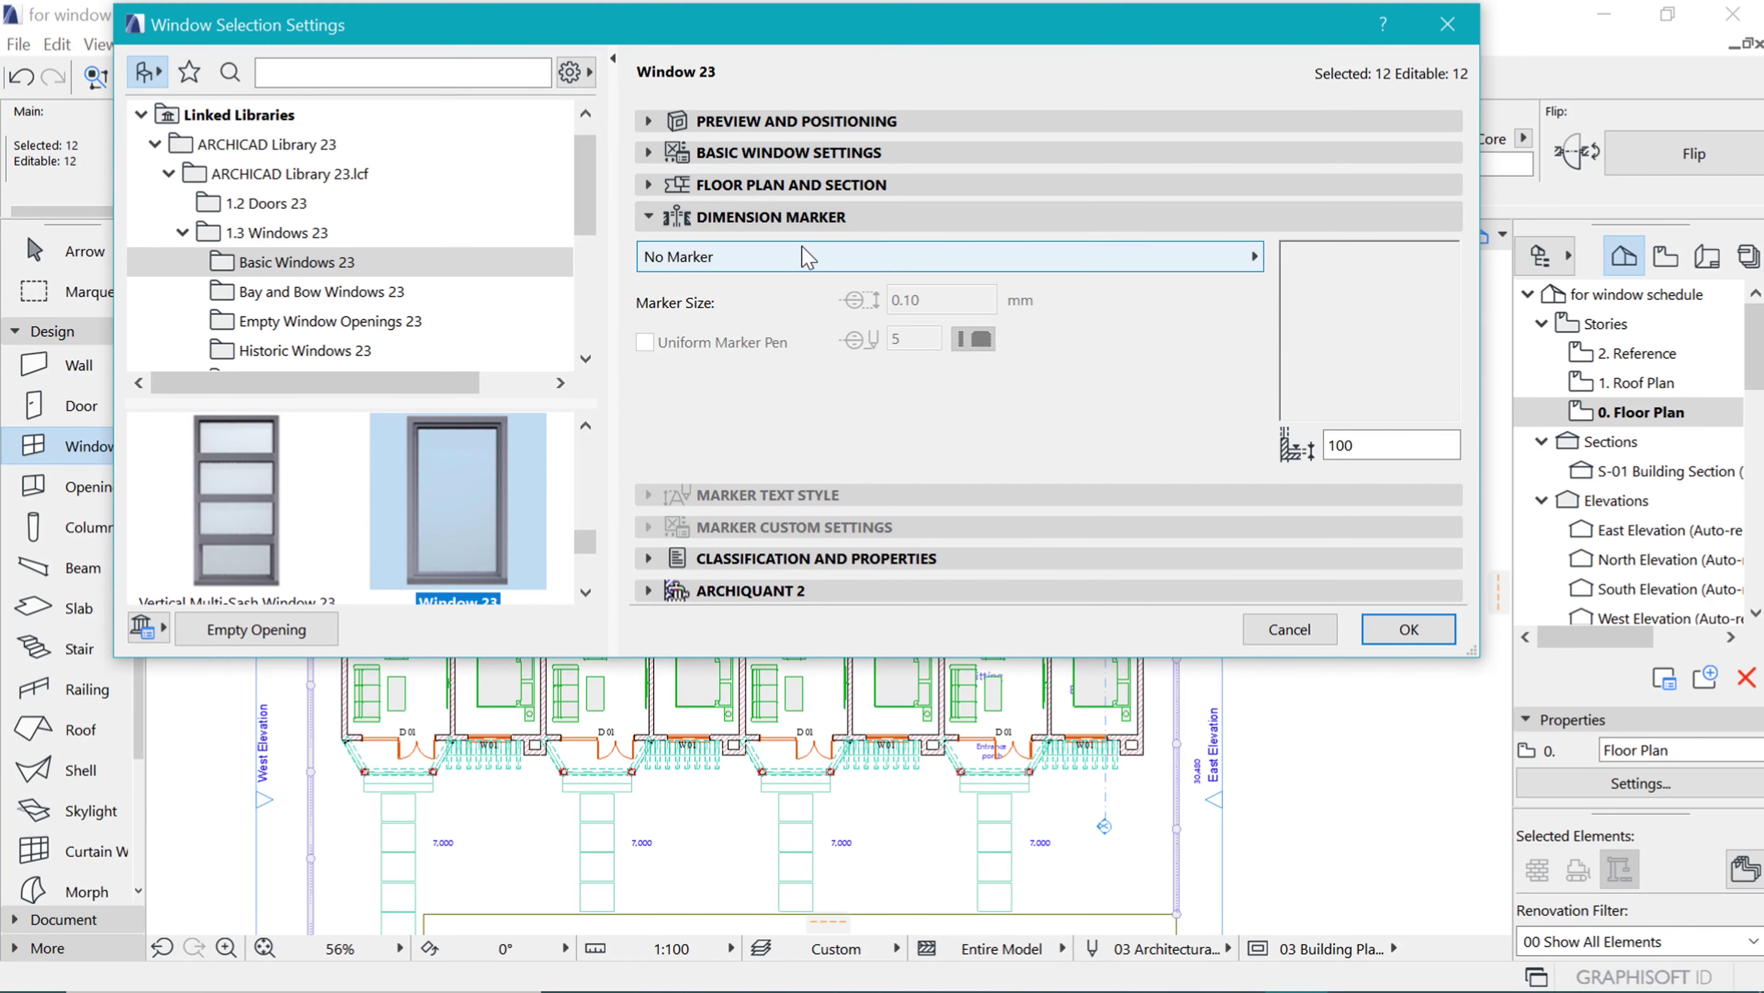
click(809, 256)
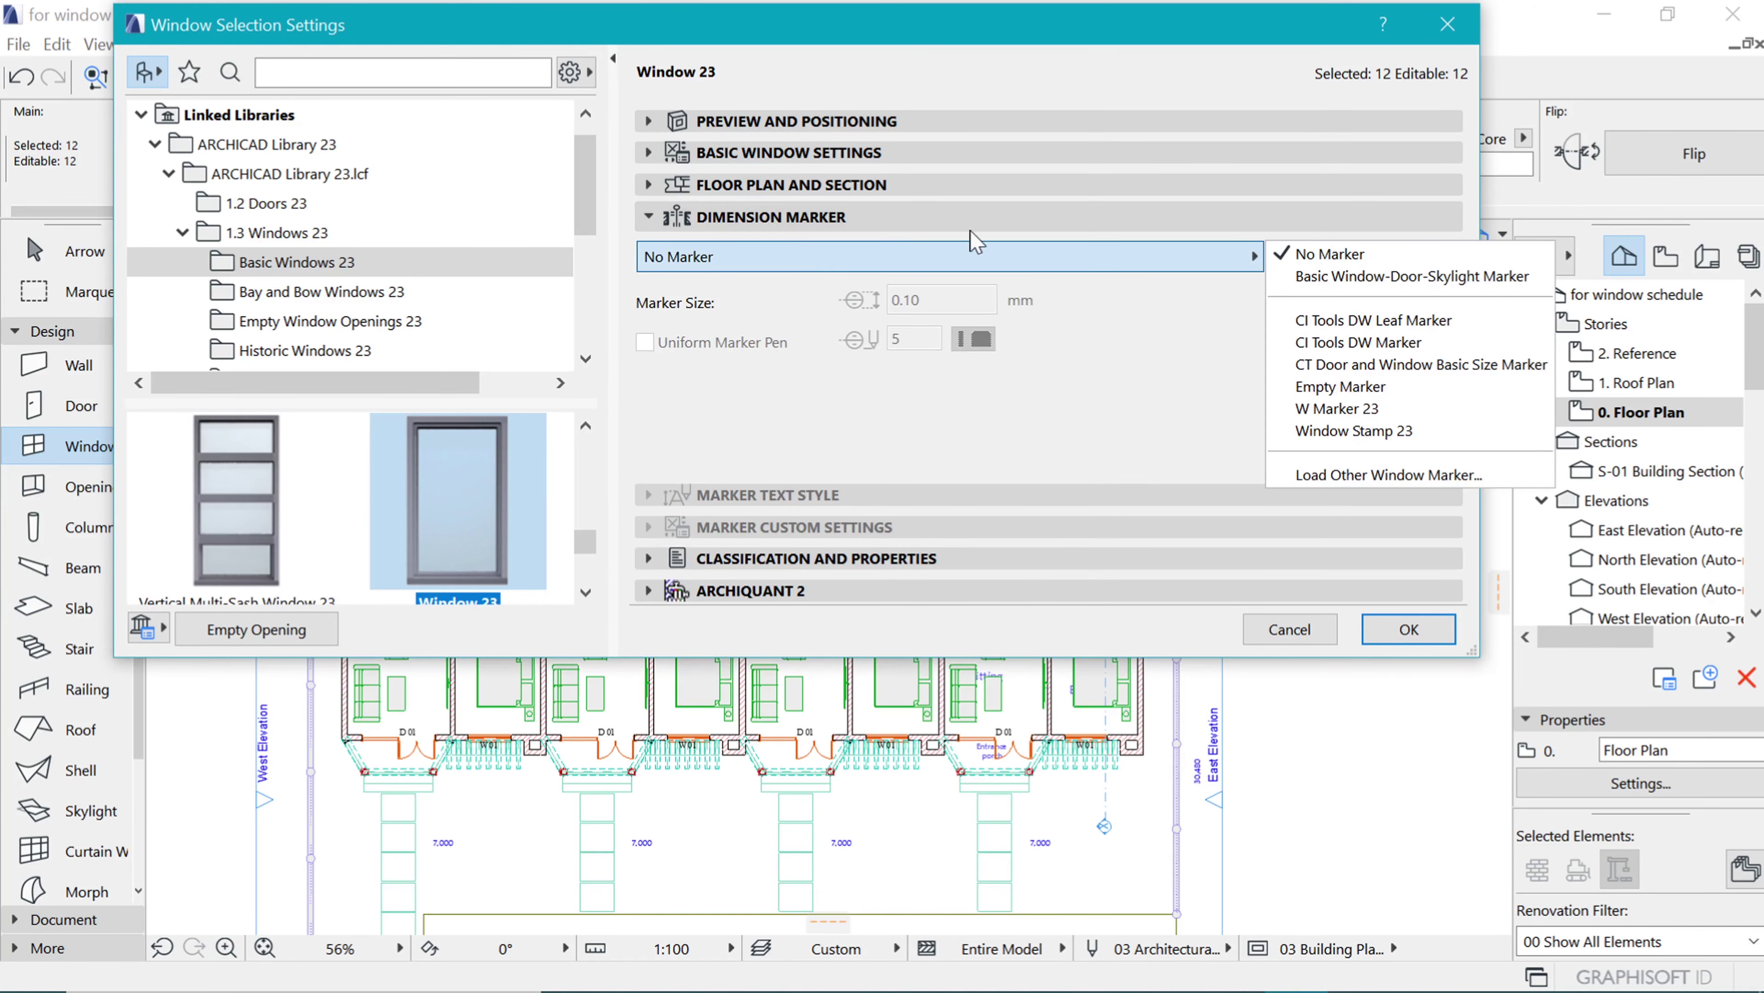
click(1363, 409)
- Turn off the marker head and extension line in the marker geometry and set the marker position to 2 mm
click(765, 488)
click(659, 391)
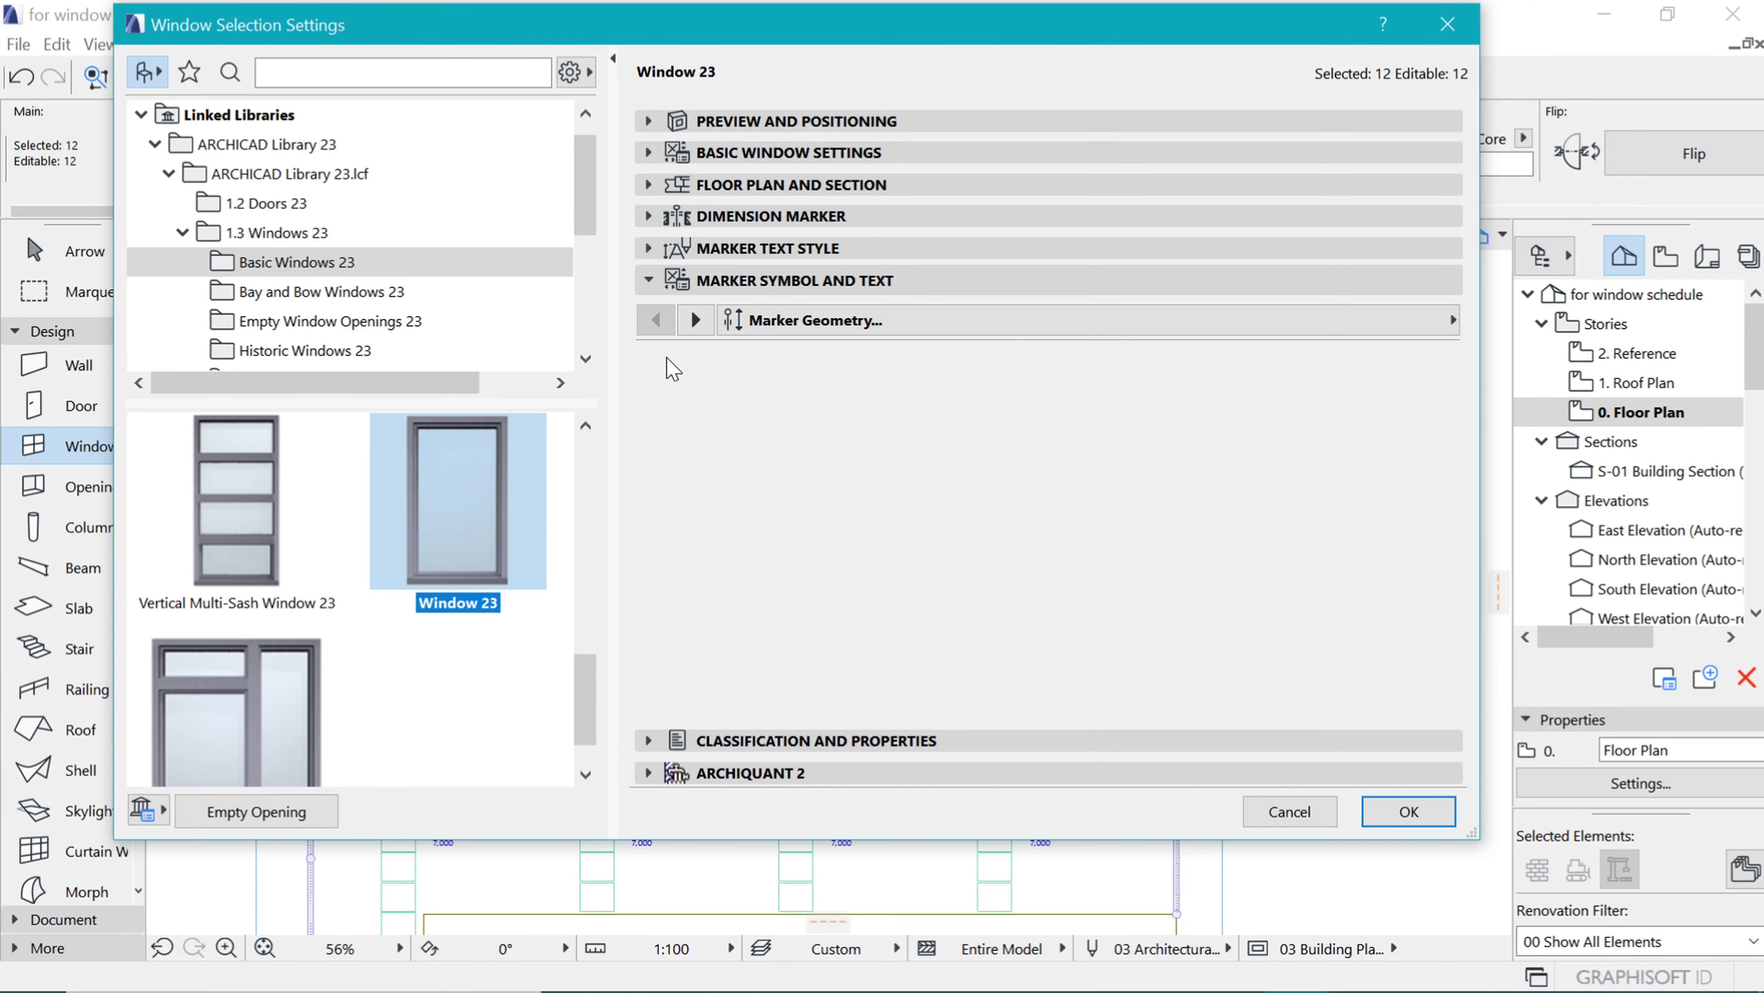
click(680, 631)
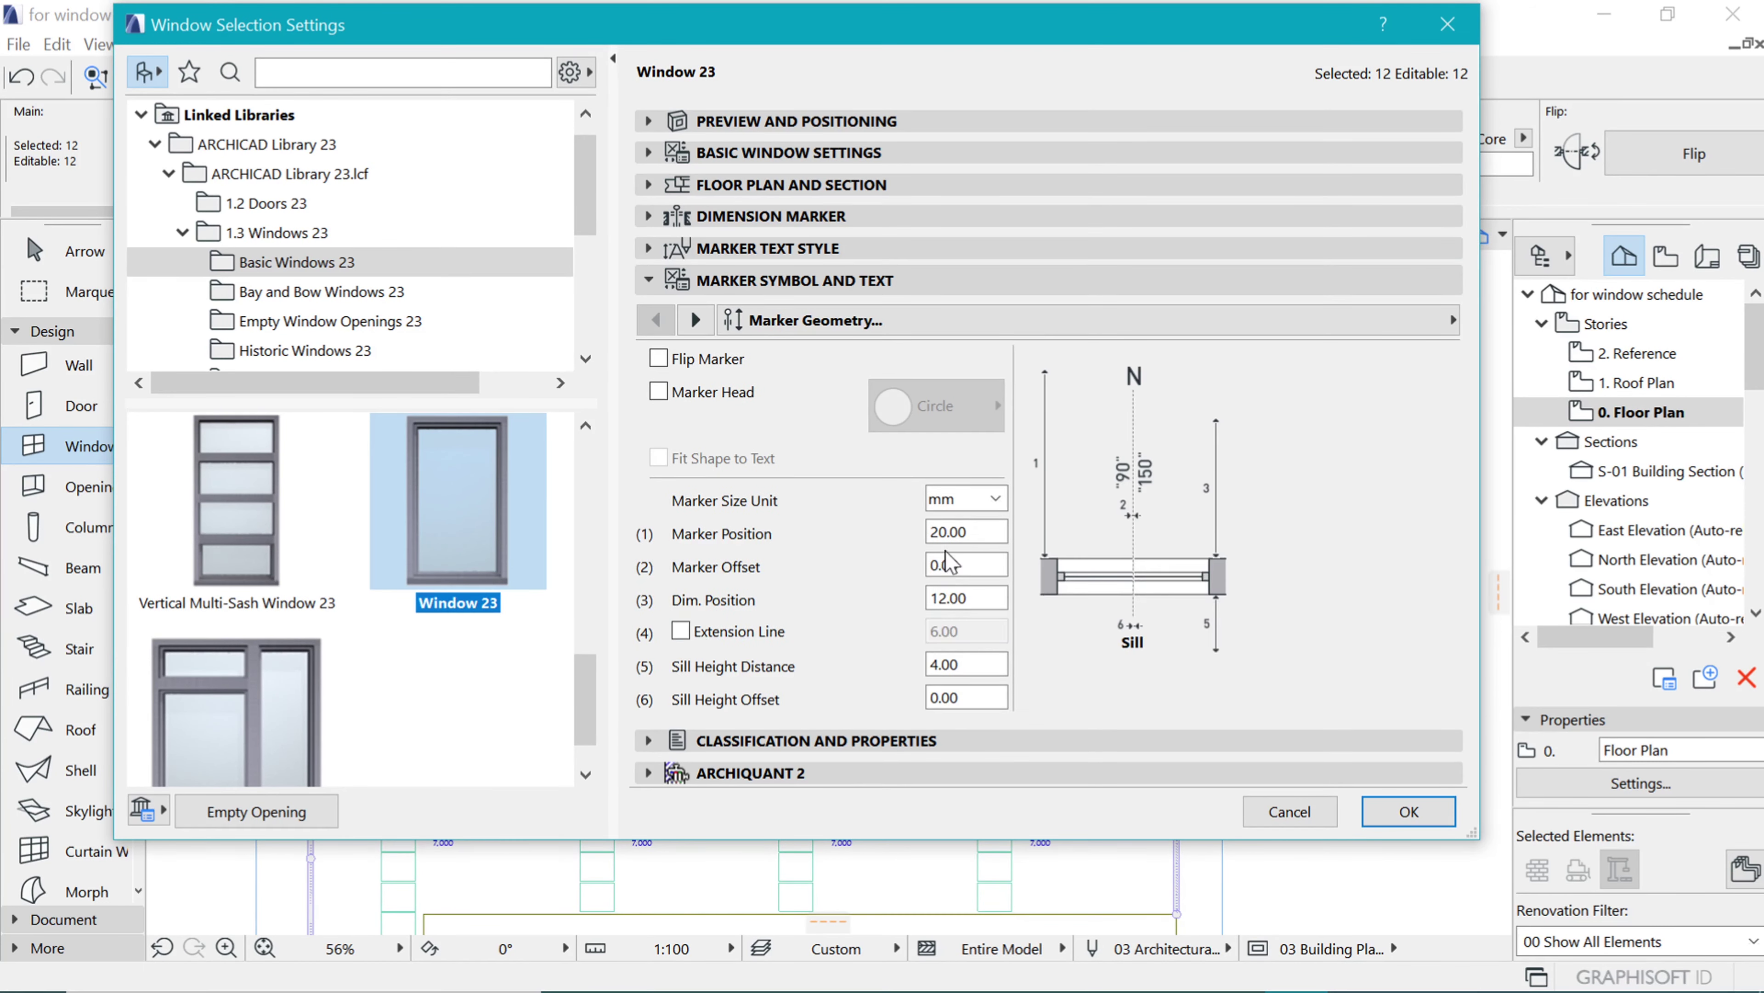
text(2)
- Hide the sill height and the dimensions in the marker content, keeping only the ID shown
click(696, 320)
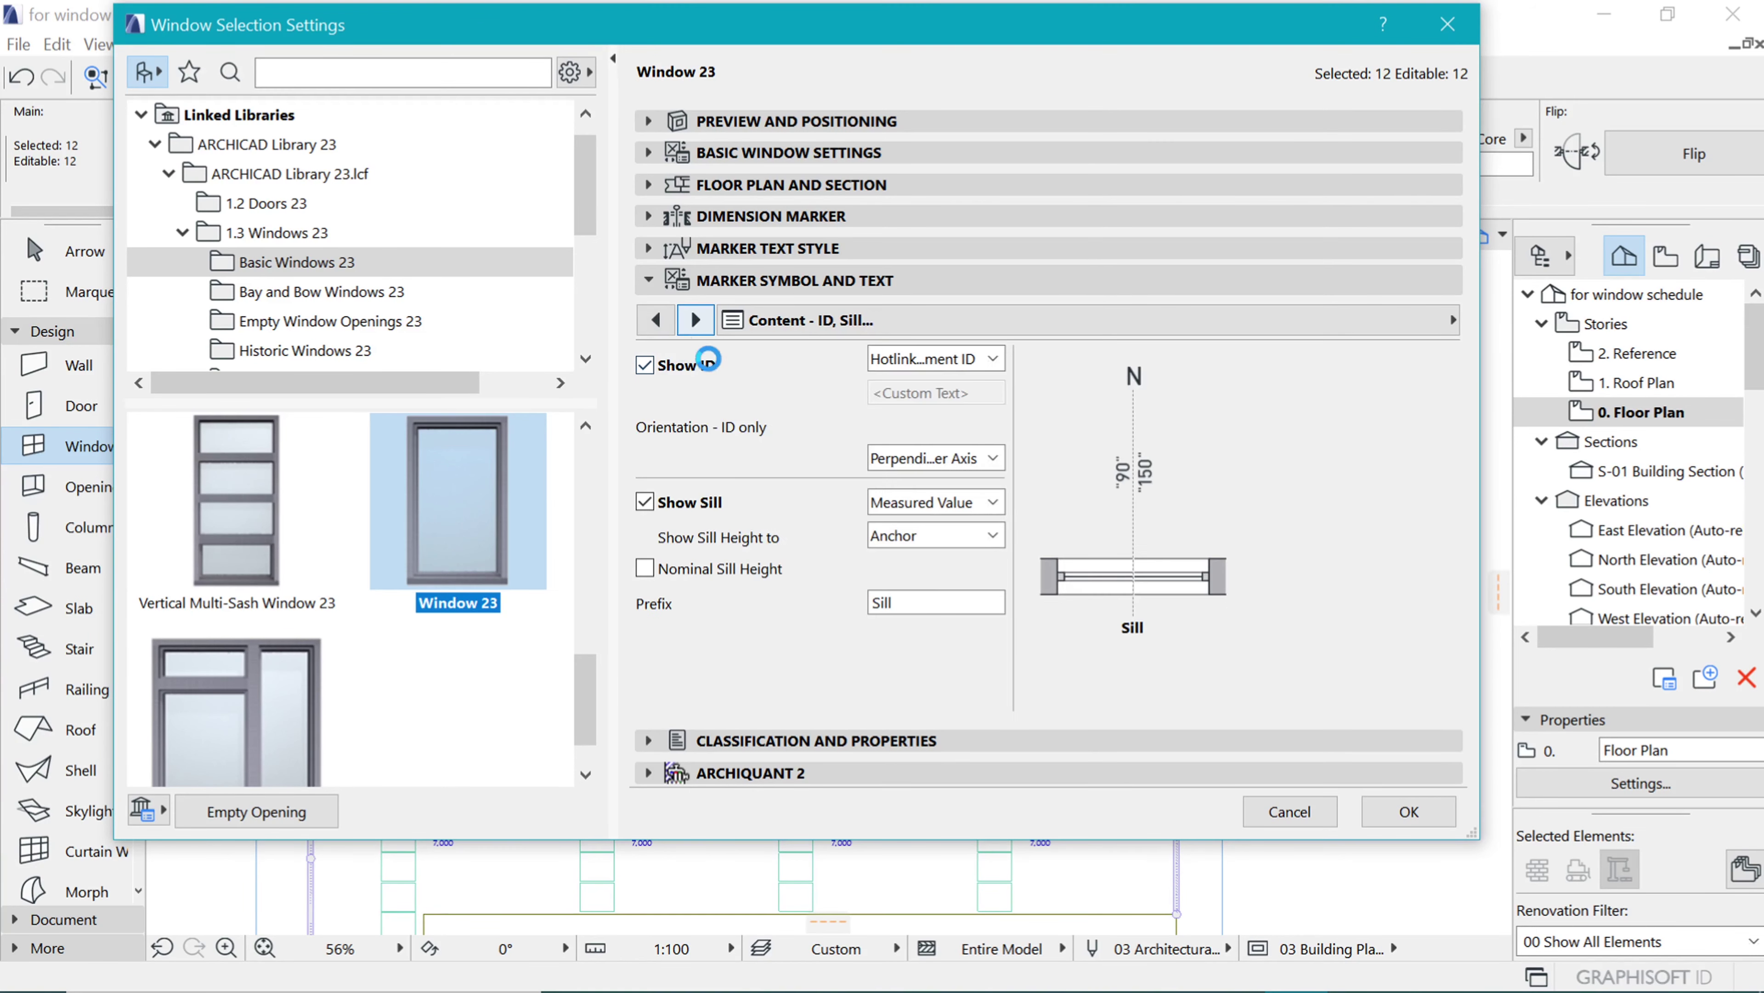
click(646, 502)
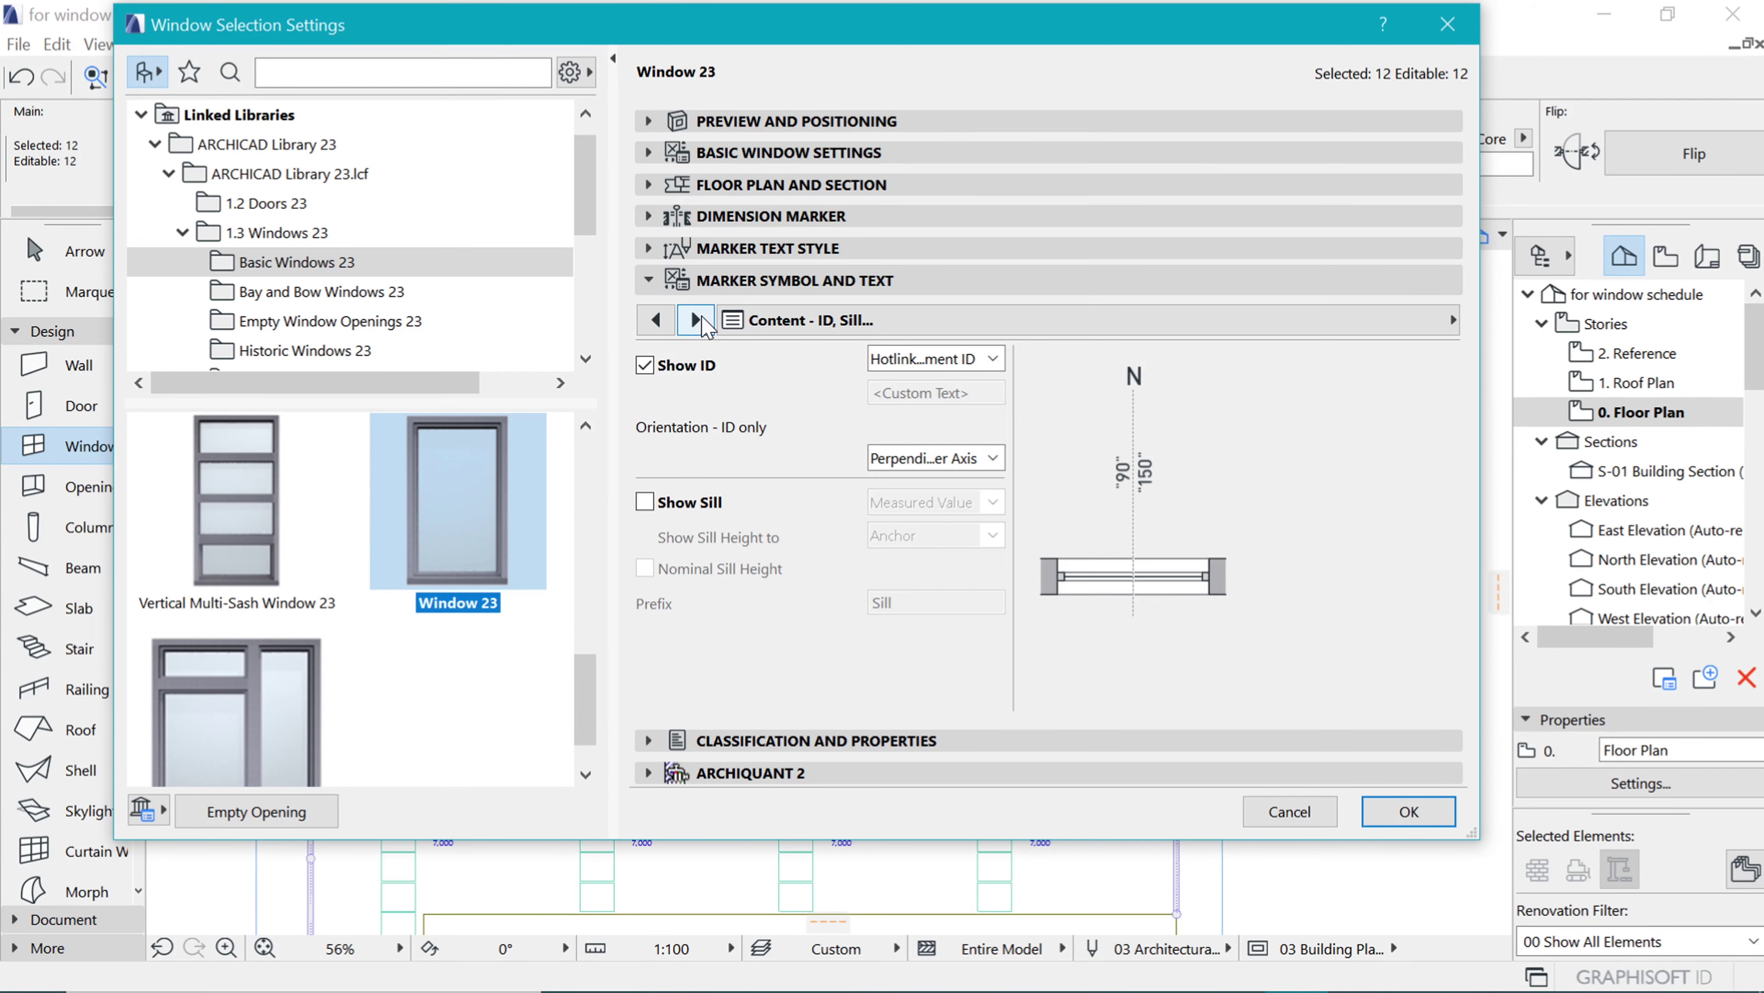
click(695, 319)
click(645, 358)
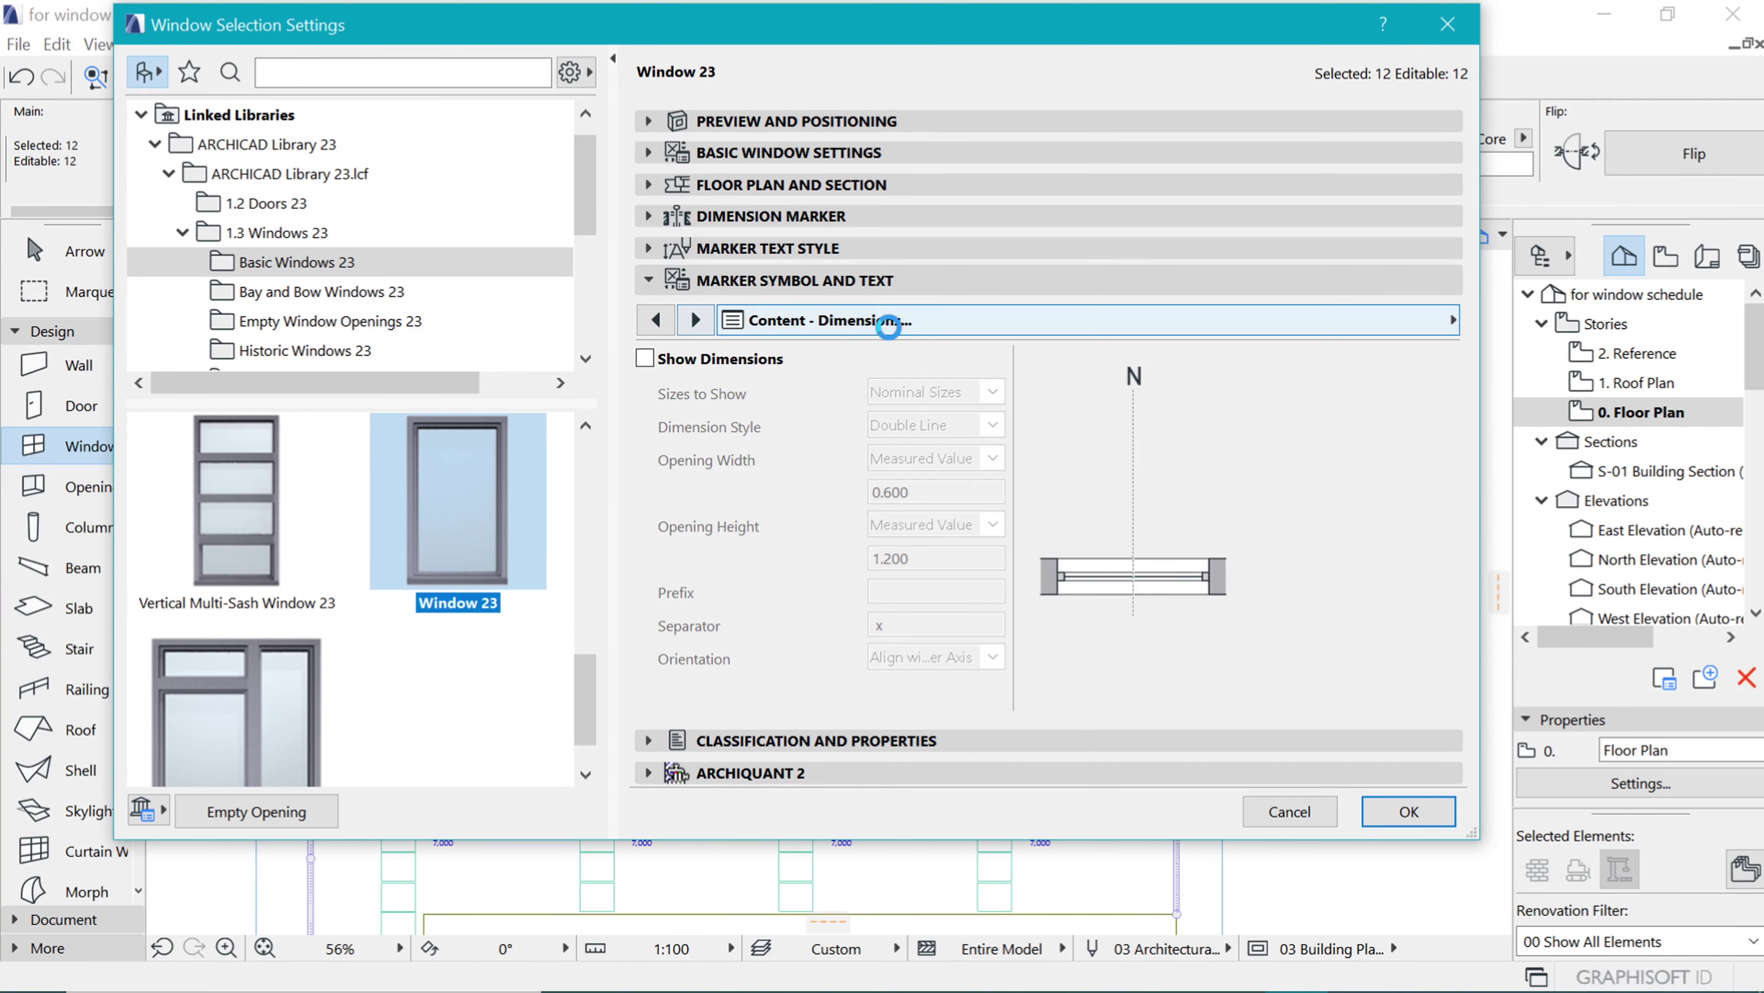
- Change the marker text font to Times New Roman, apply the settings and deselect the windows
click(764, 248)
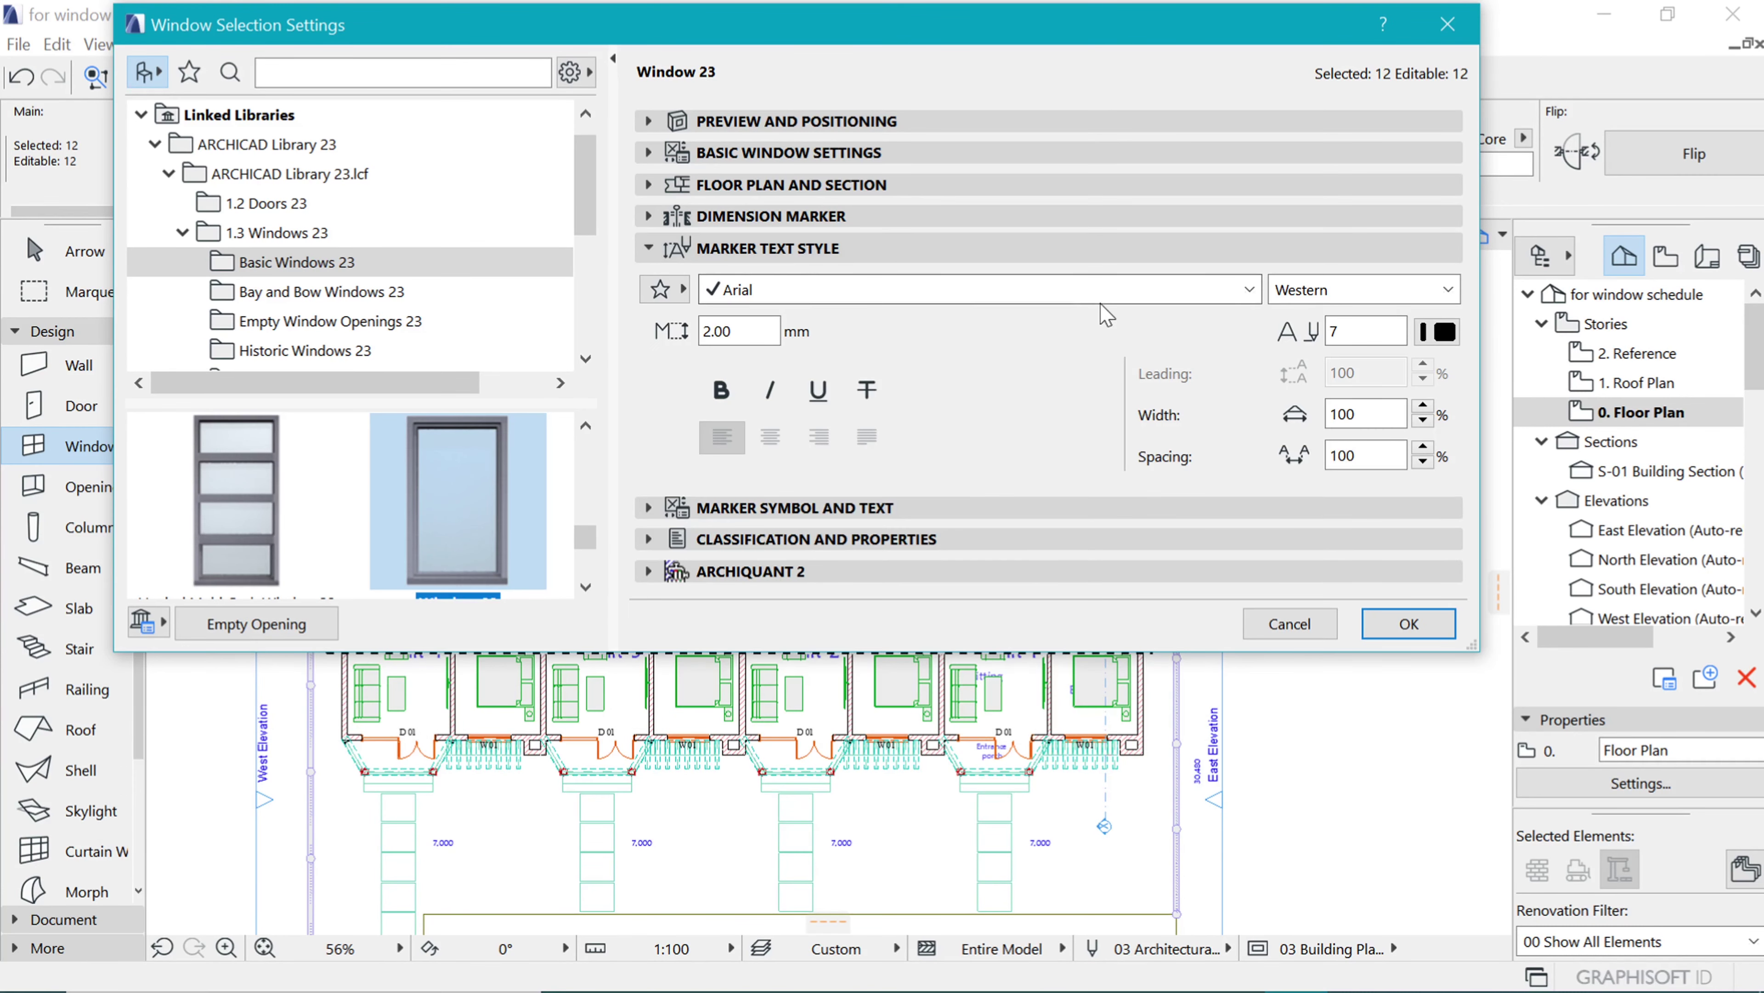
click(1102, 297)
scroll(1106, 167, up, 10)
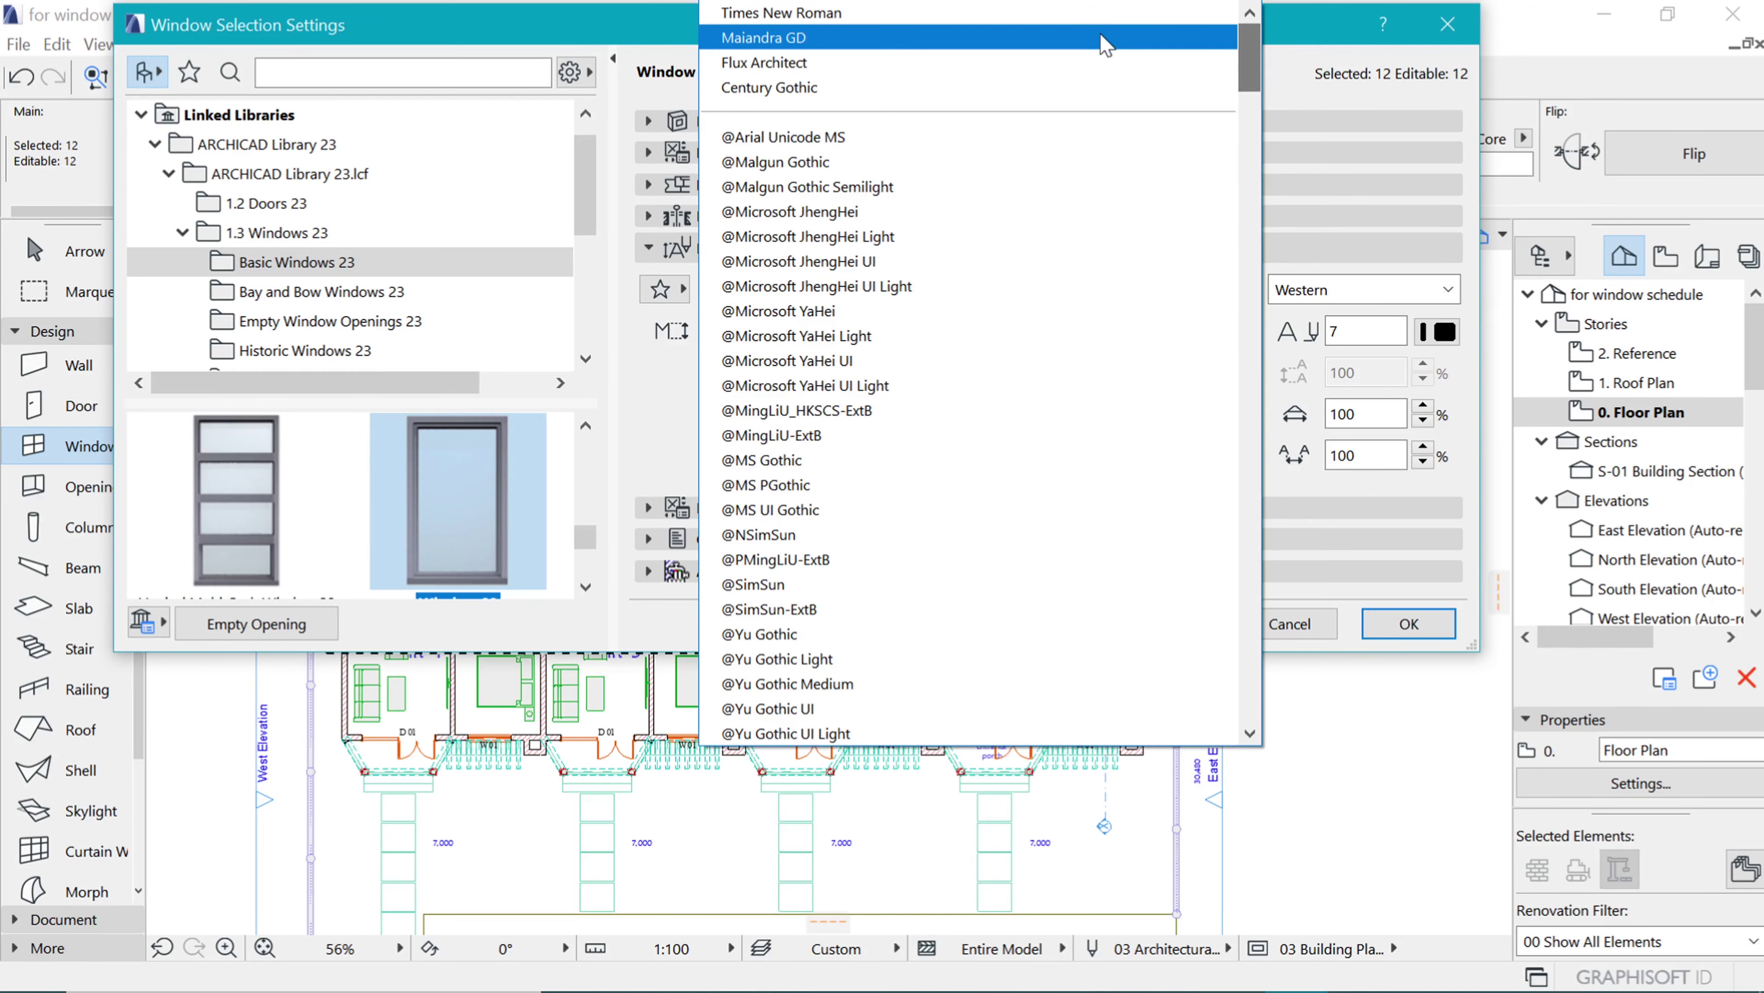
click(986, 12)
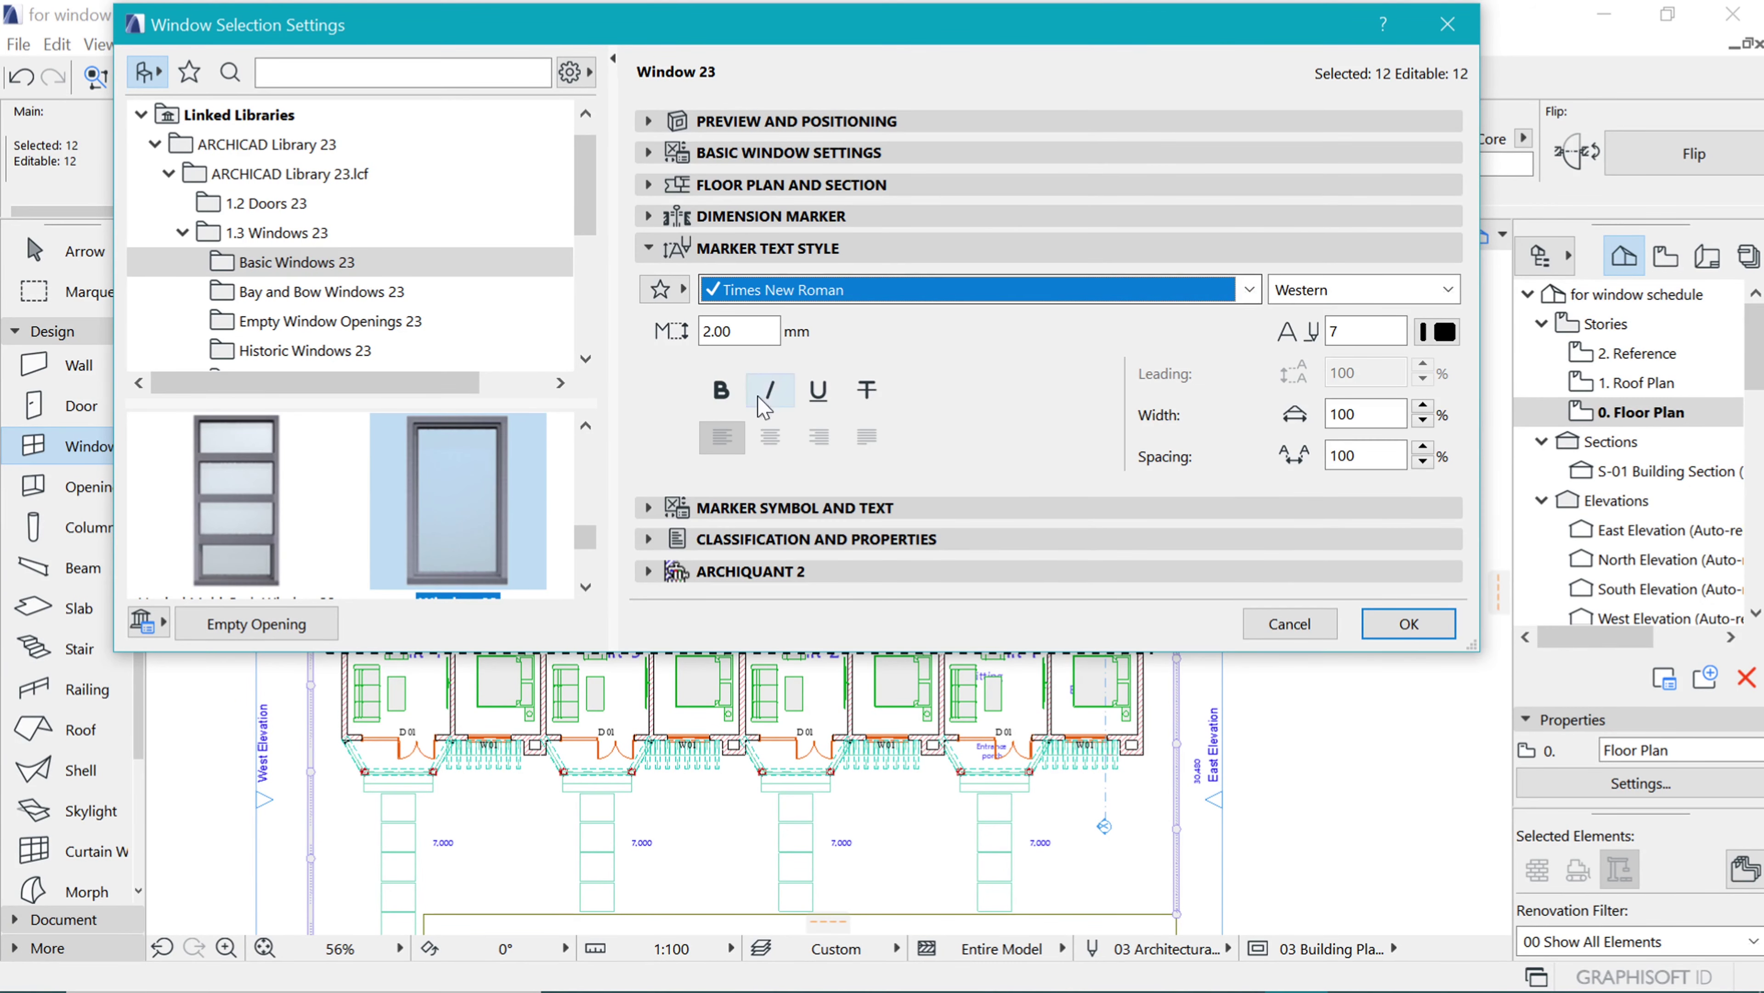
click(1250, 216)
click(1409, 624)
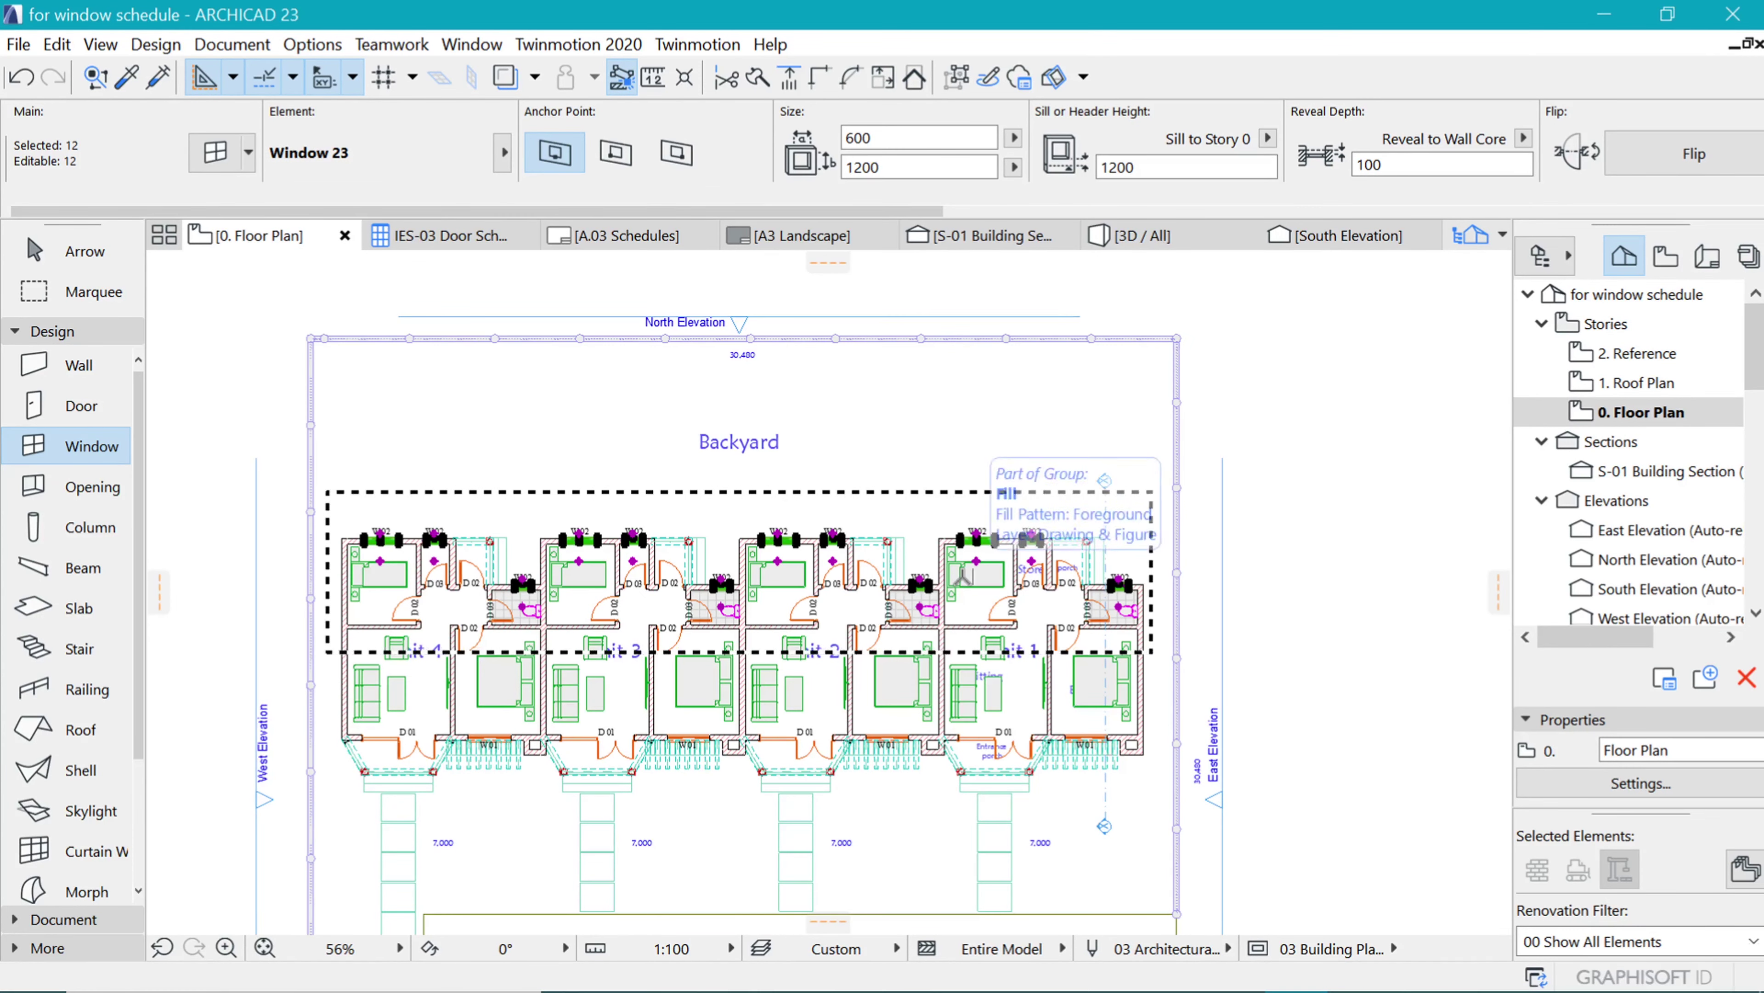
key(Escape)
- Select the 600 mm wide store and toilet windows in all four units and open their settings
scroll(563, 517, up, 3)
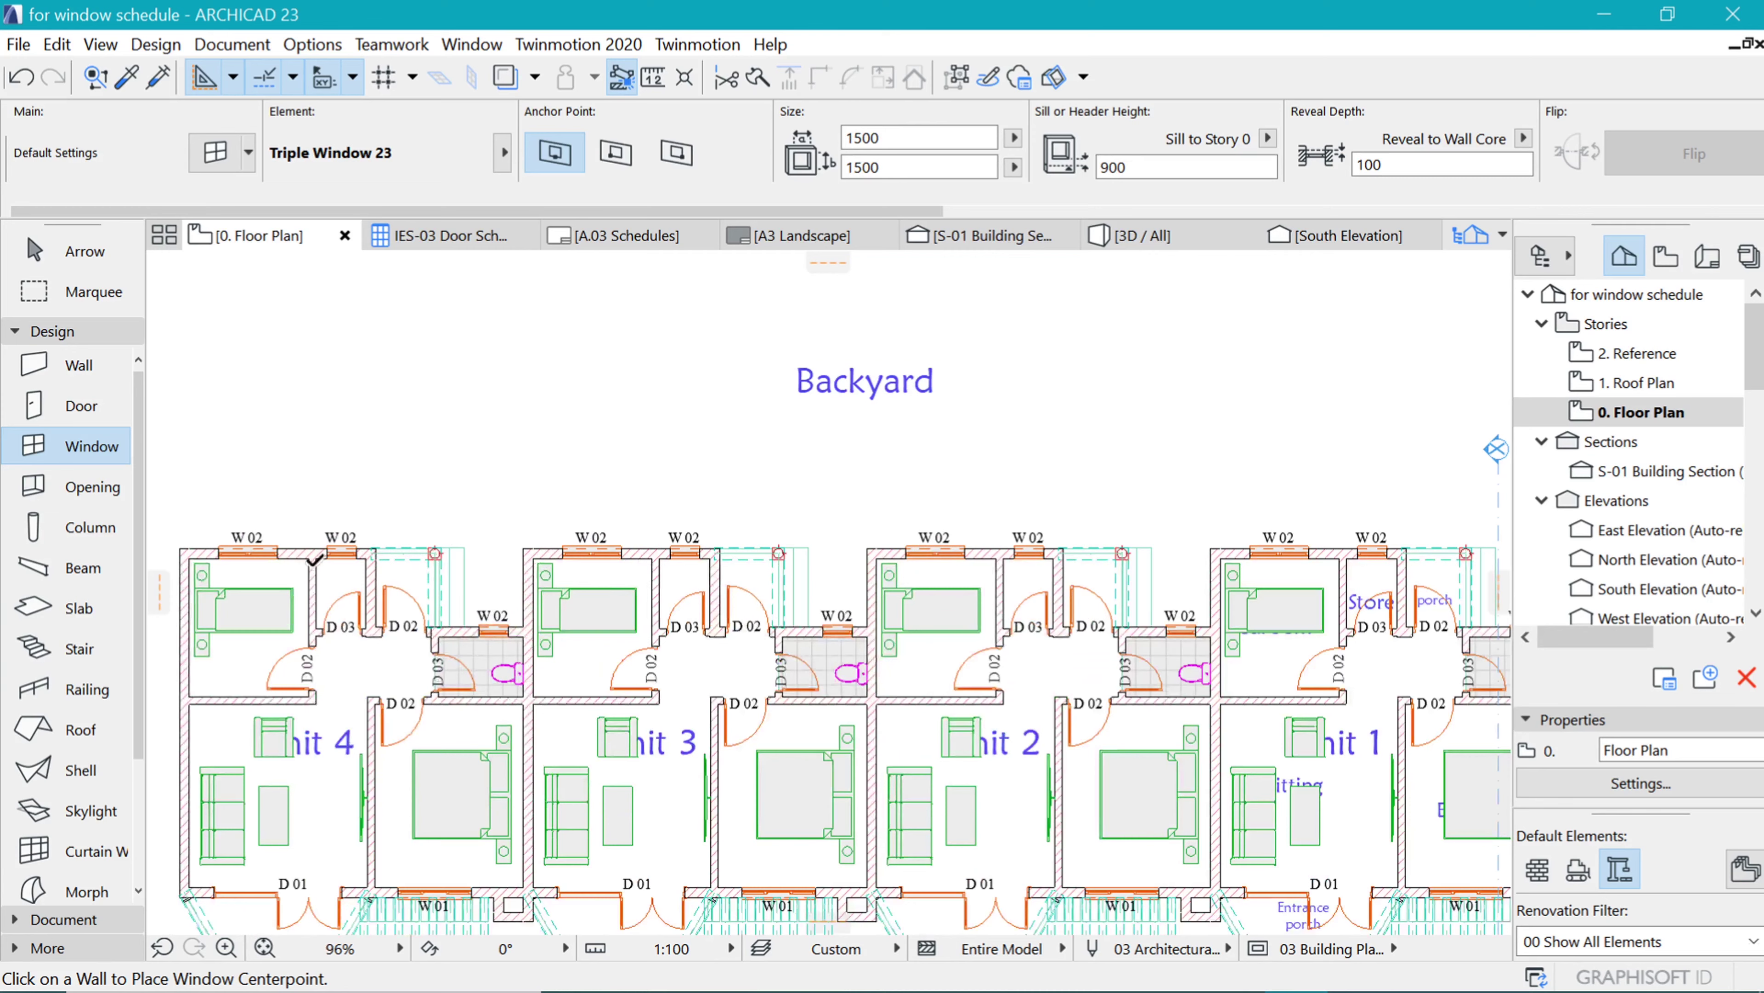
shift+click(355, 555)
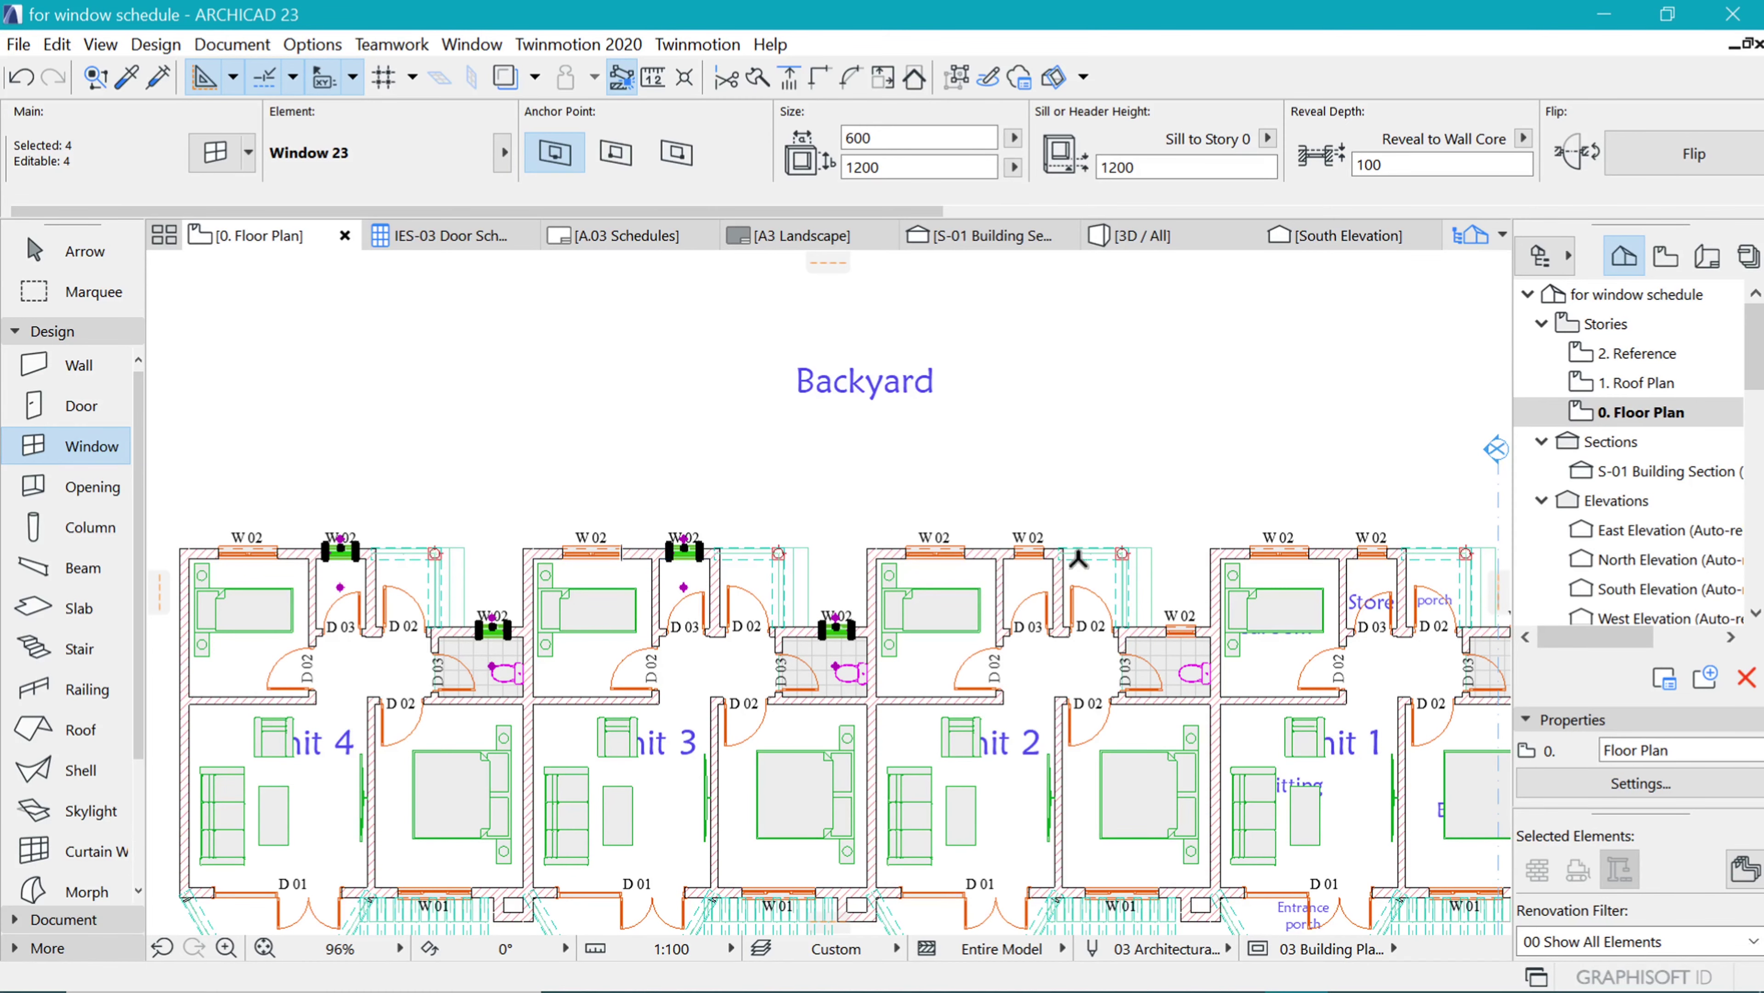
shift+click(1042, 562)
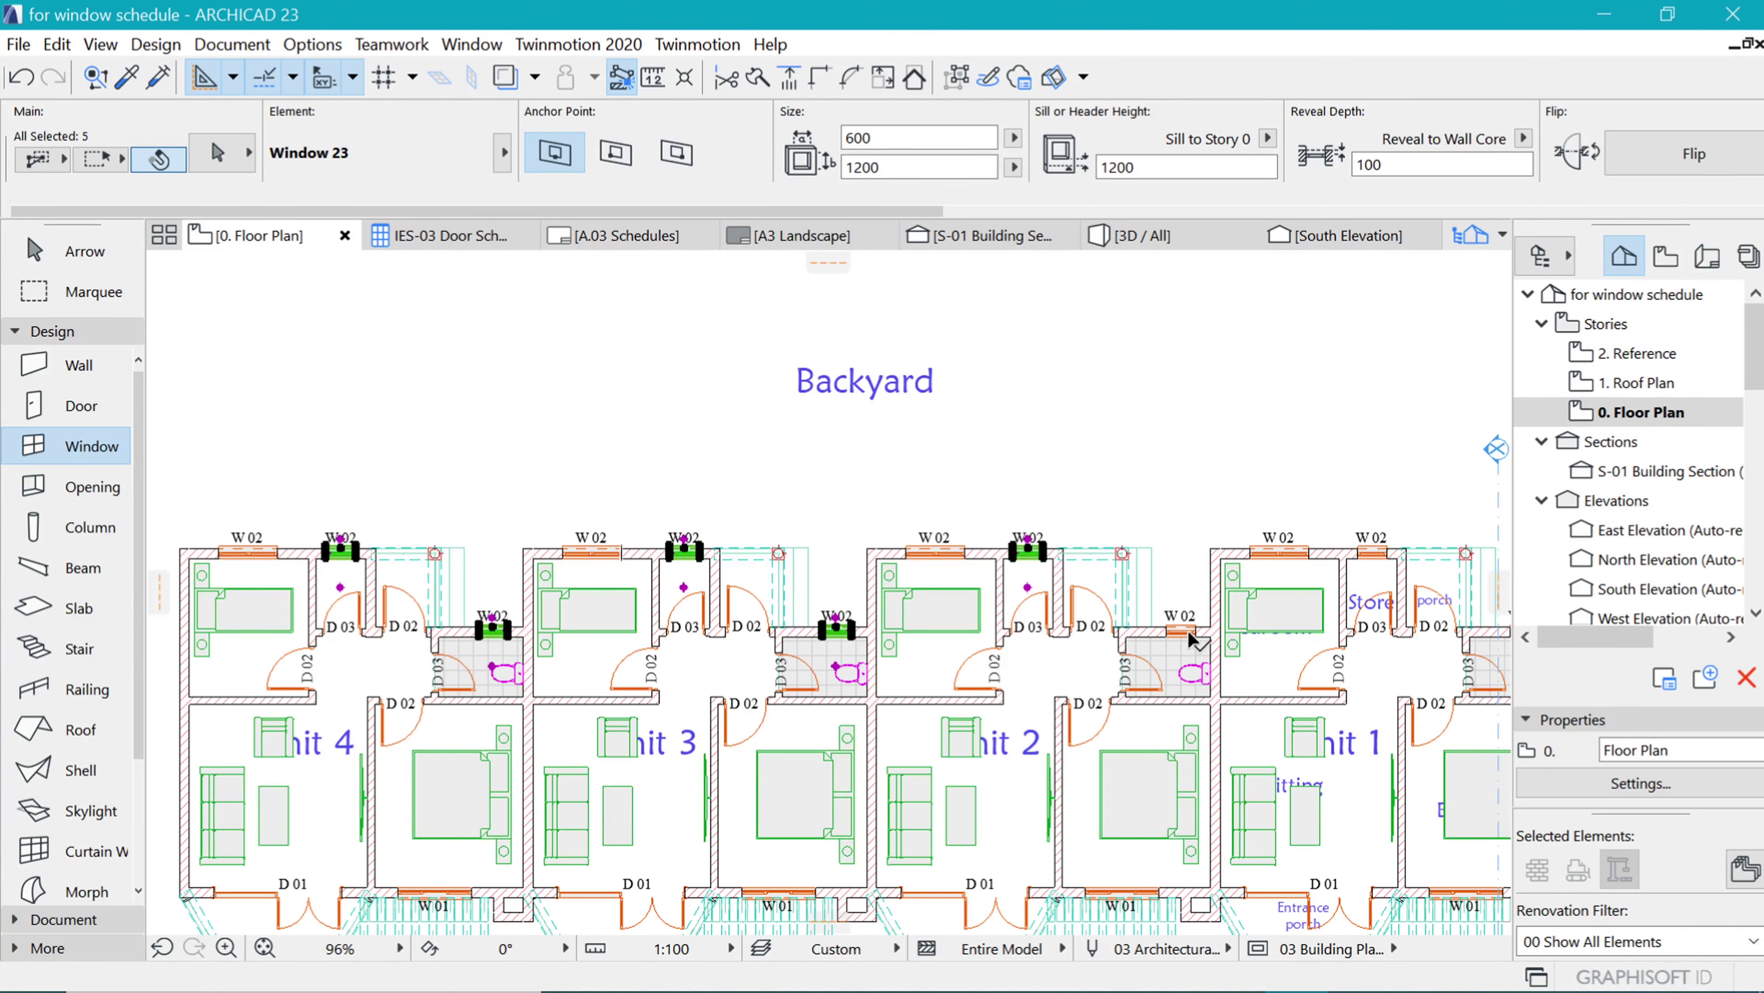
shift+click(1181, 630)
scroll(1181, 630, down, 3)
scroll(832, 630, up, 5)
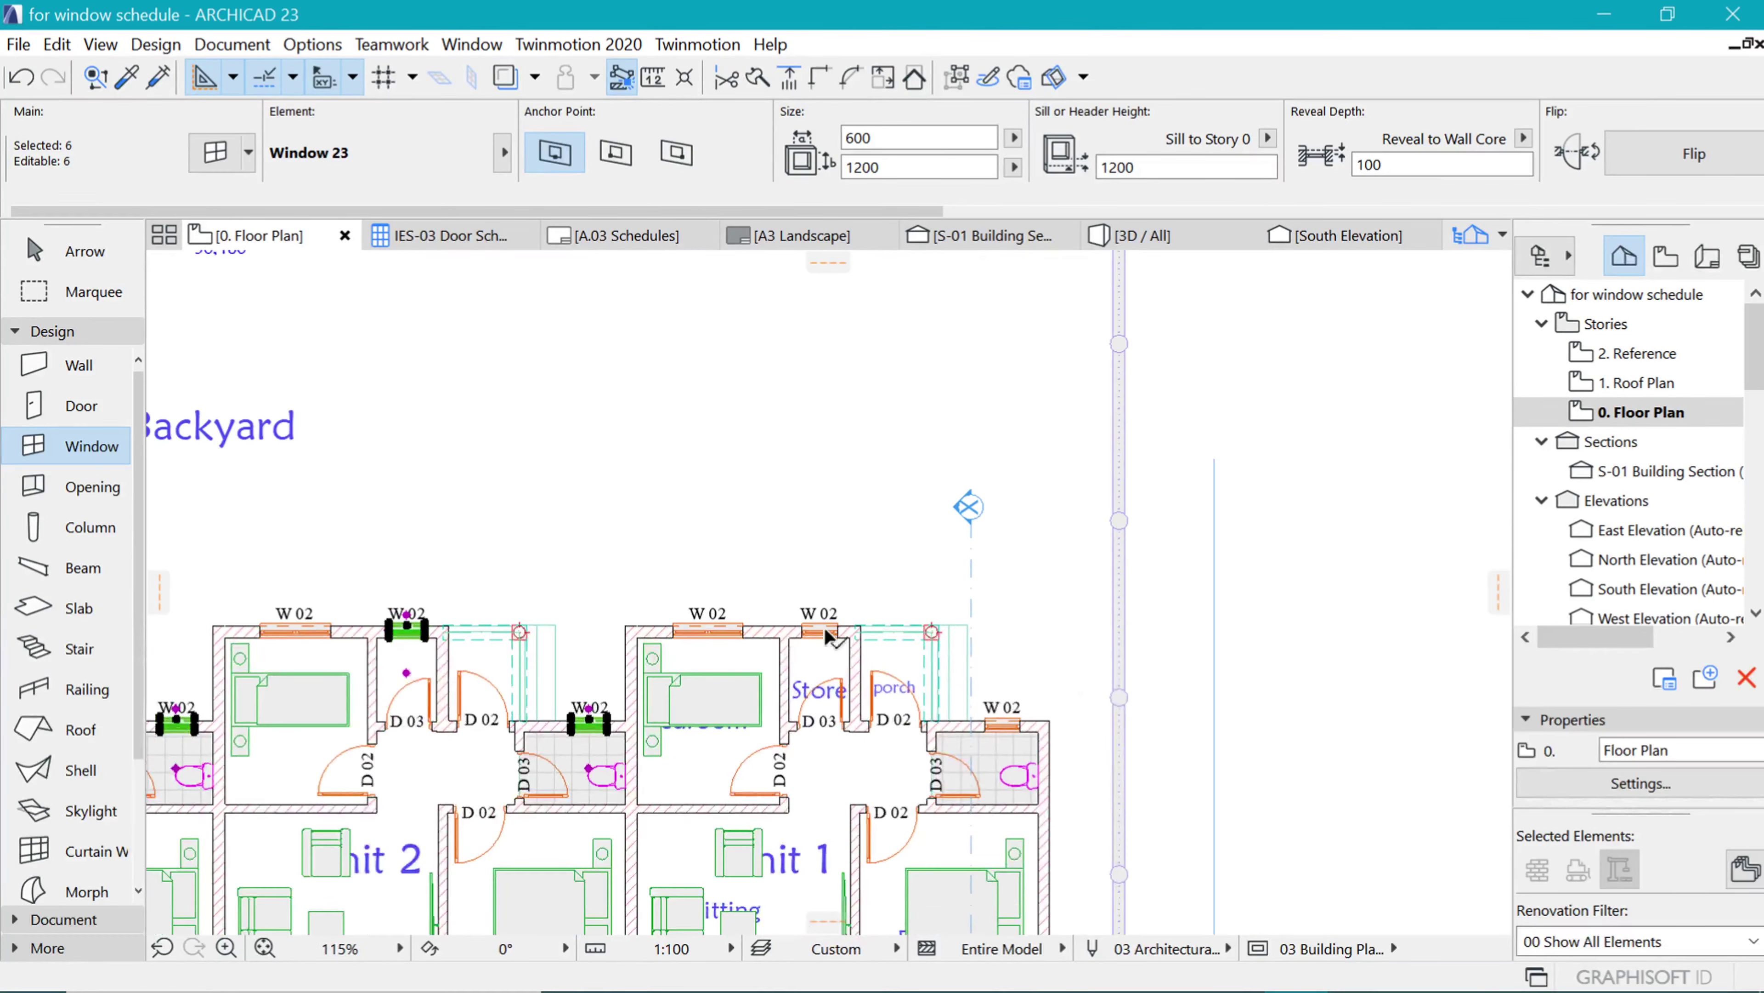
shift+click(832, 630)
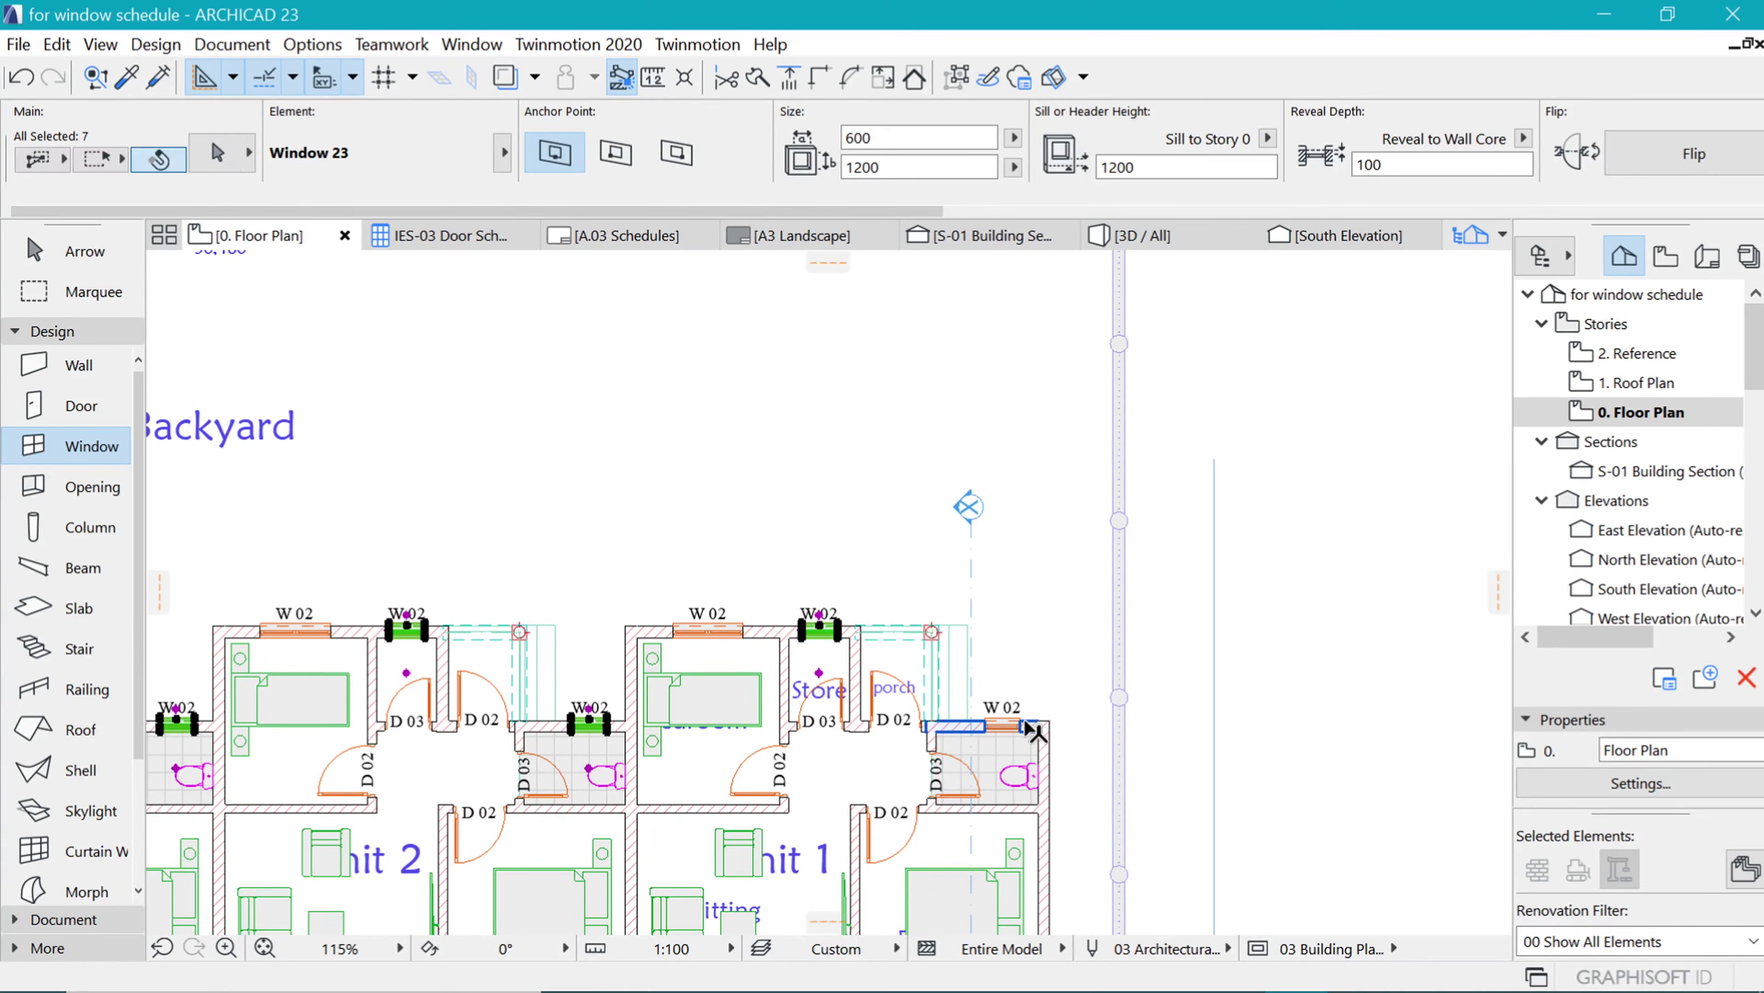
shift+click(1002, 723)
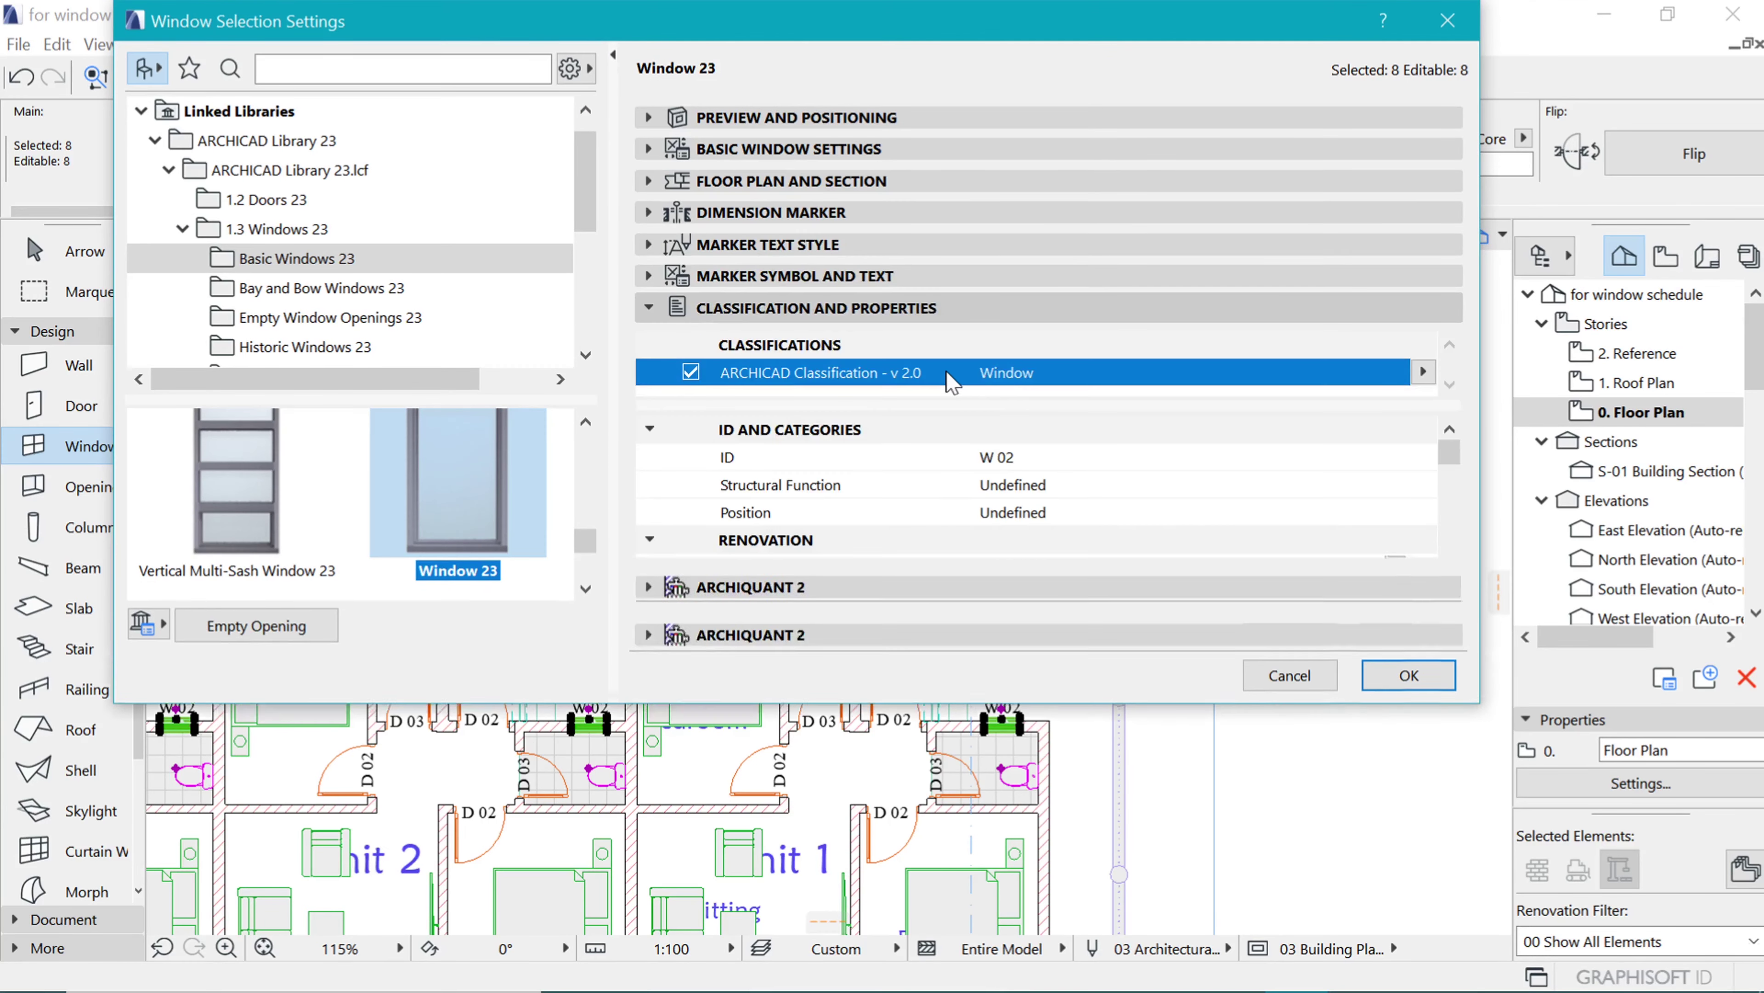
- Set the ID of the store and toilet windows to W 03, apply it and deselect them
click(1007, 457)
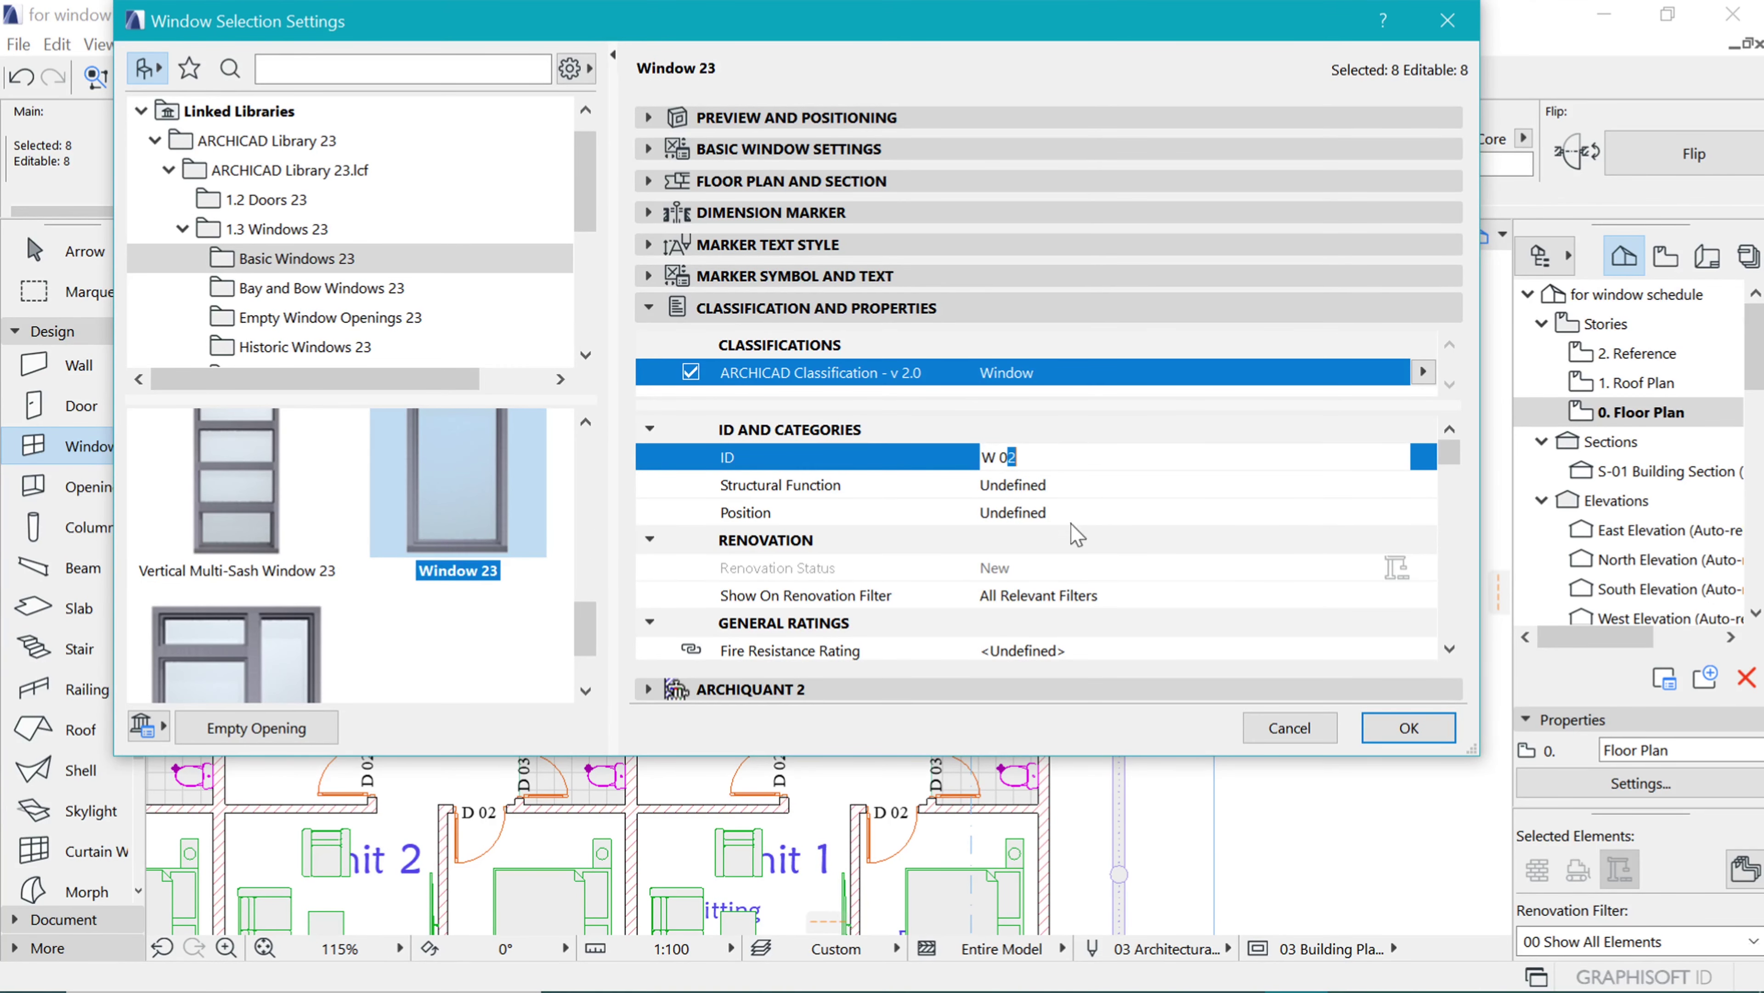
click(1409, 727)
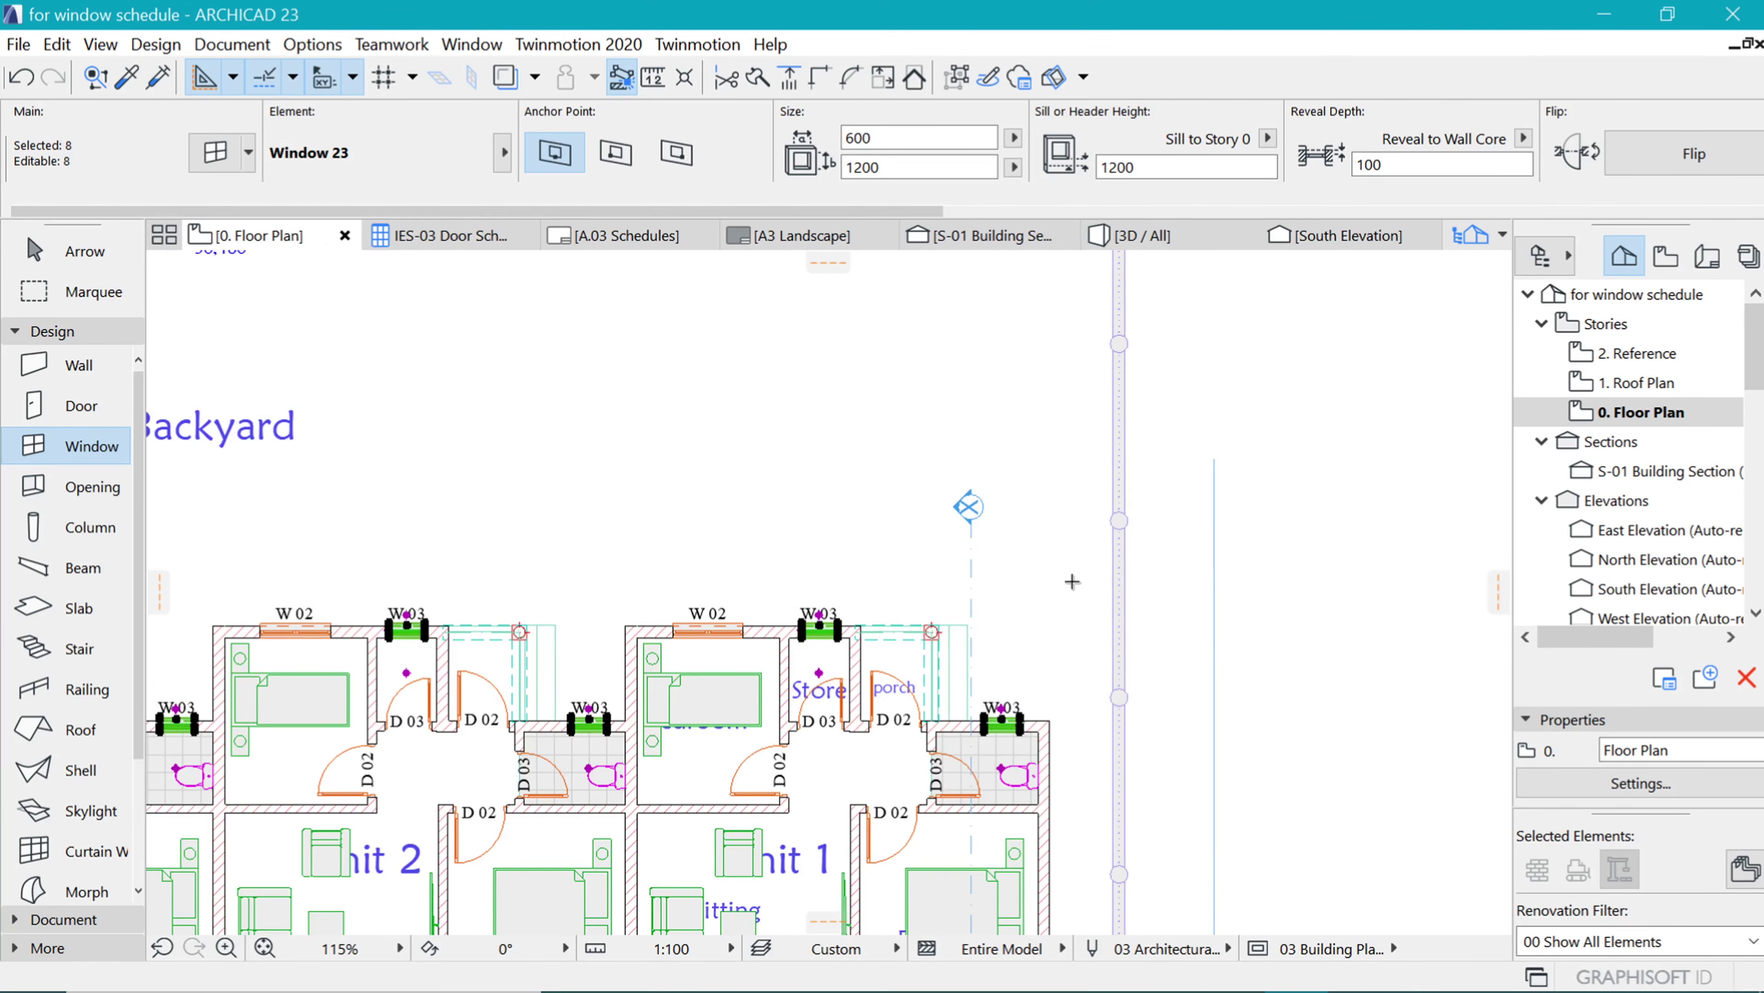
key(Escape)
- Pick up the settings of Unit 1's toilet window W 03 and transfer them to the window of the small building near the gate
scroll(1072, 581, down, 5)
scroll(1069, 547, up, 6)
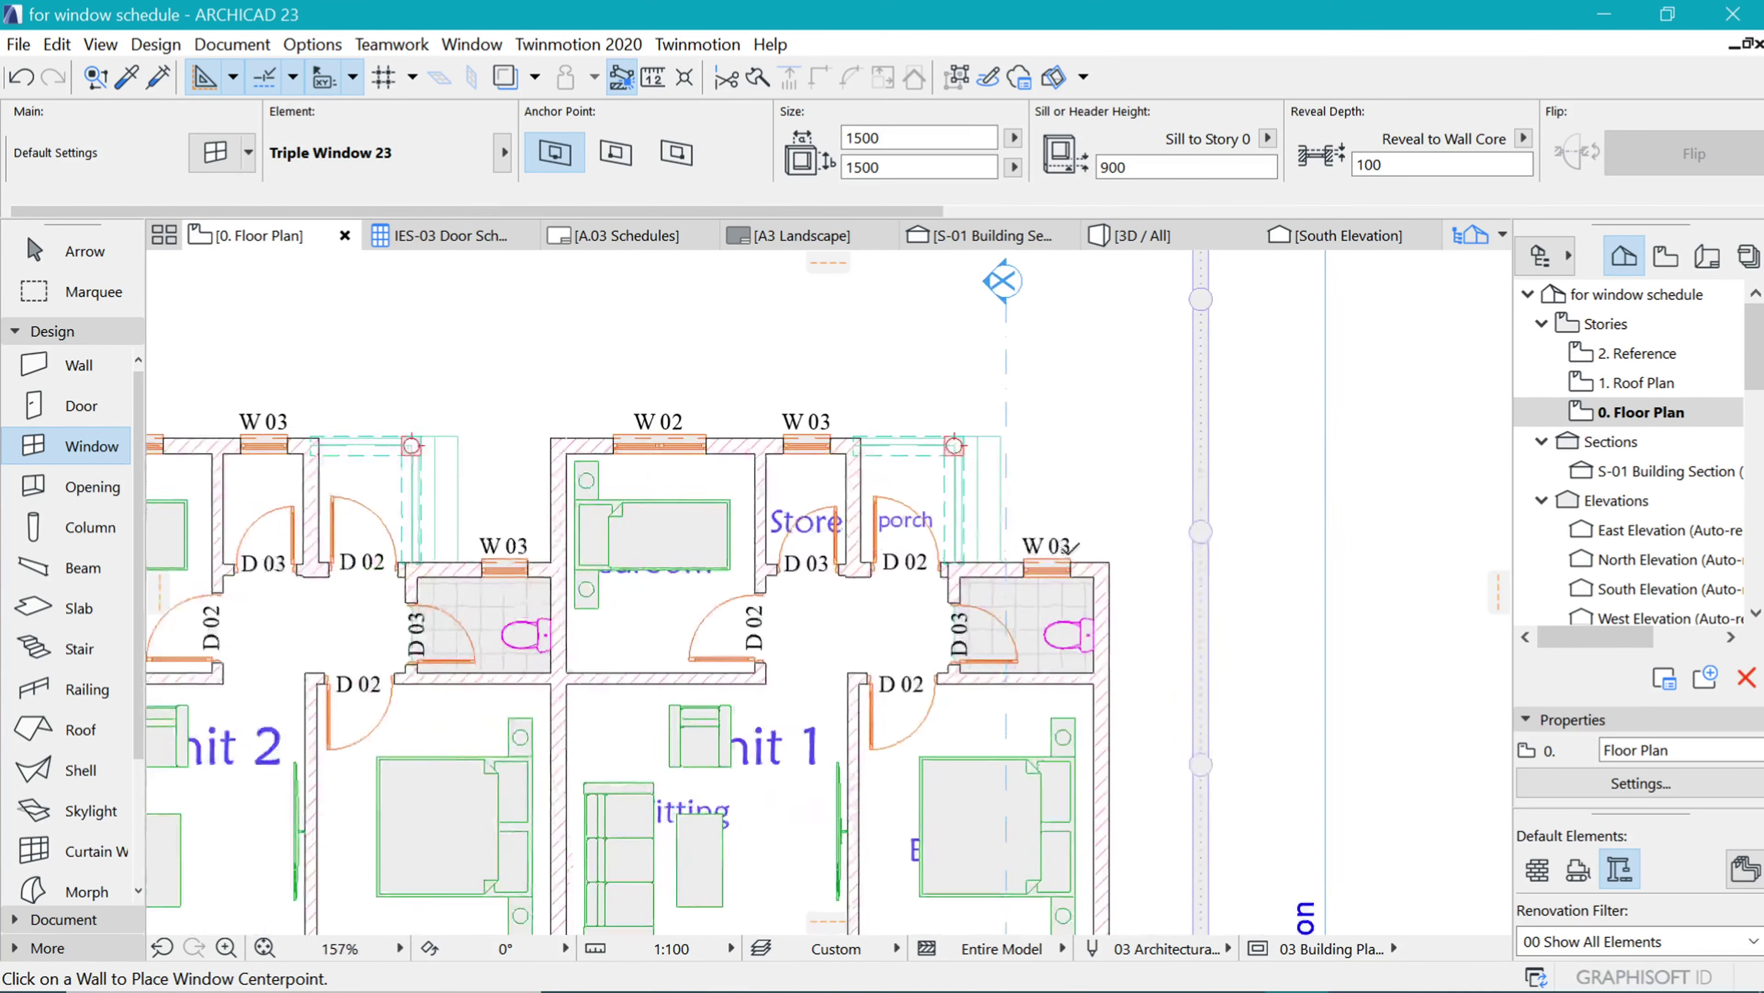
scroll(1070, 546, up, 2)
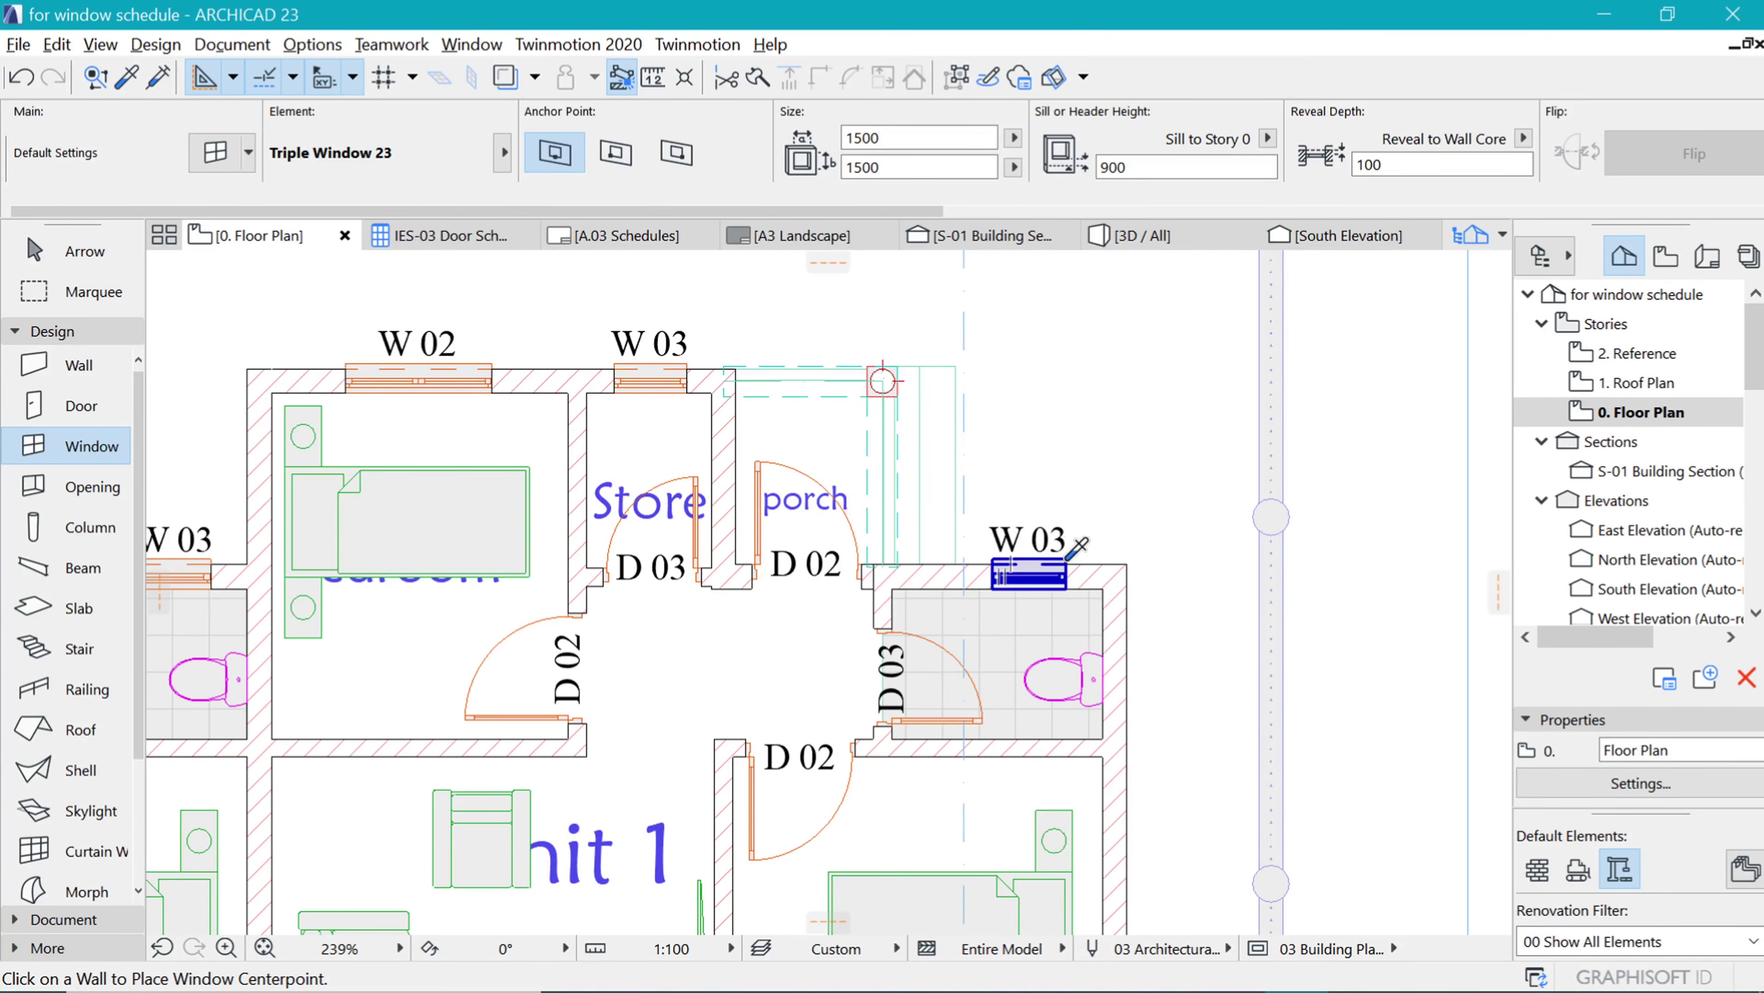
alt+click(1071, 554)
scroll(1004, 454, down, 8)
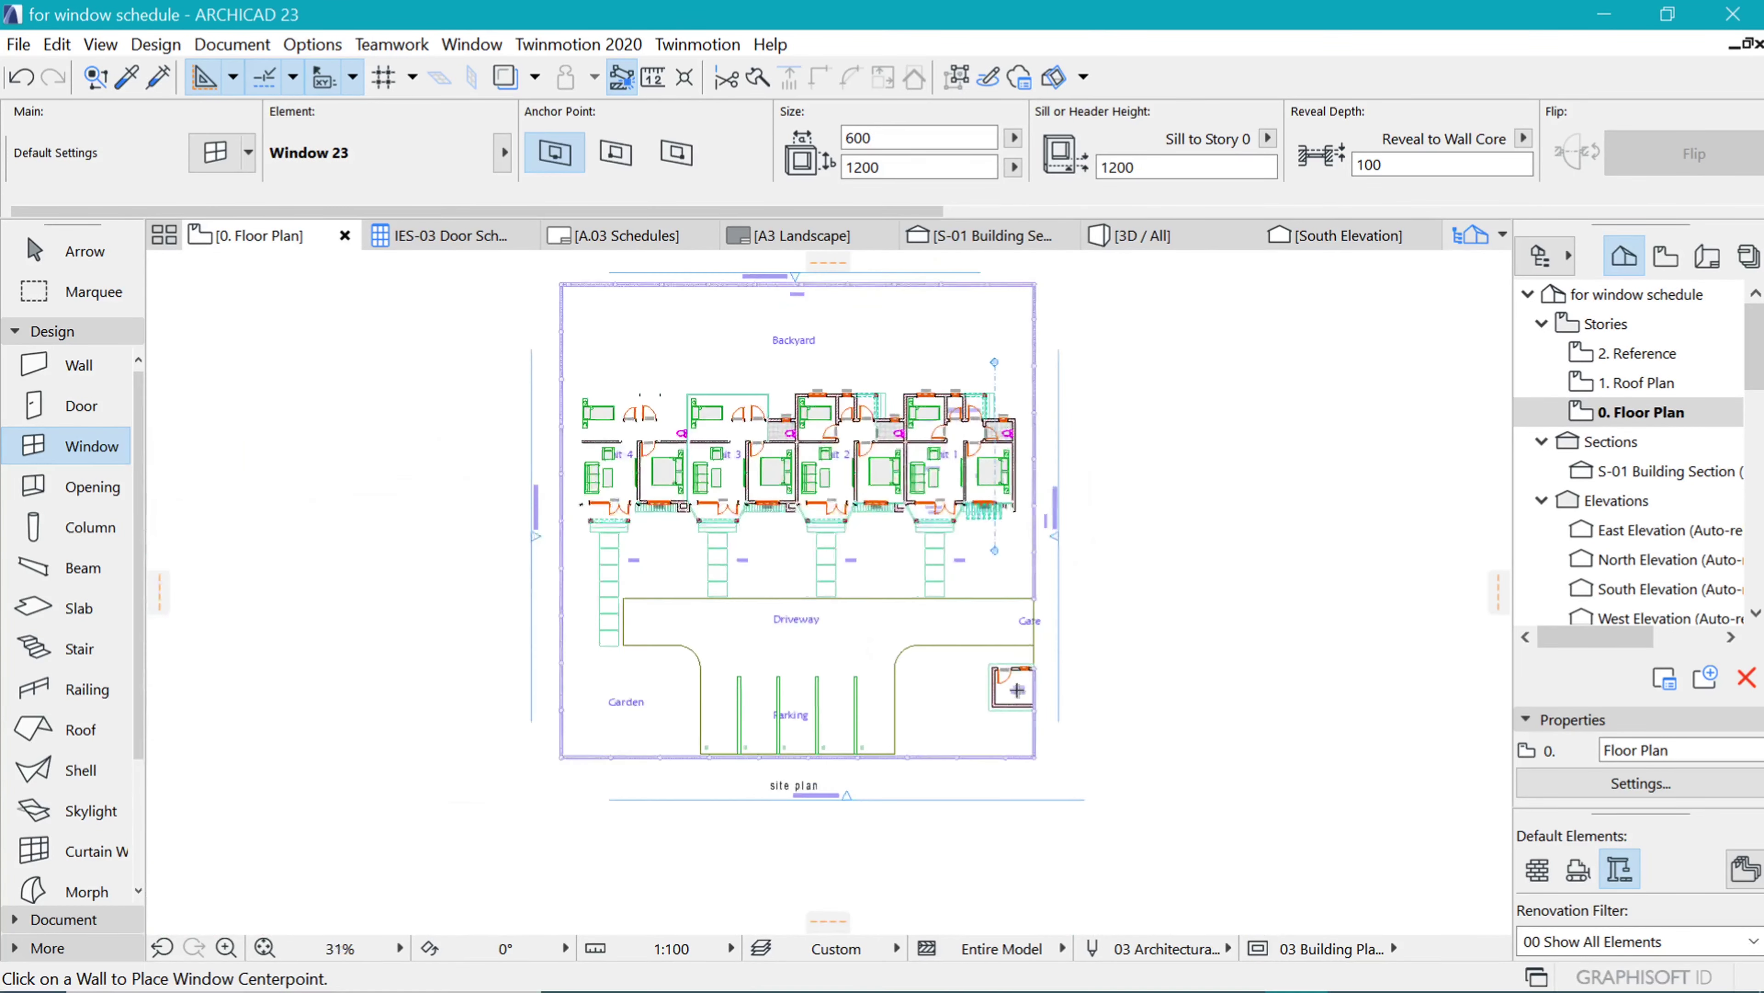
scroll(1042, 598, up, 7)
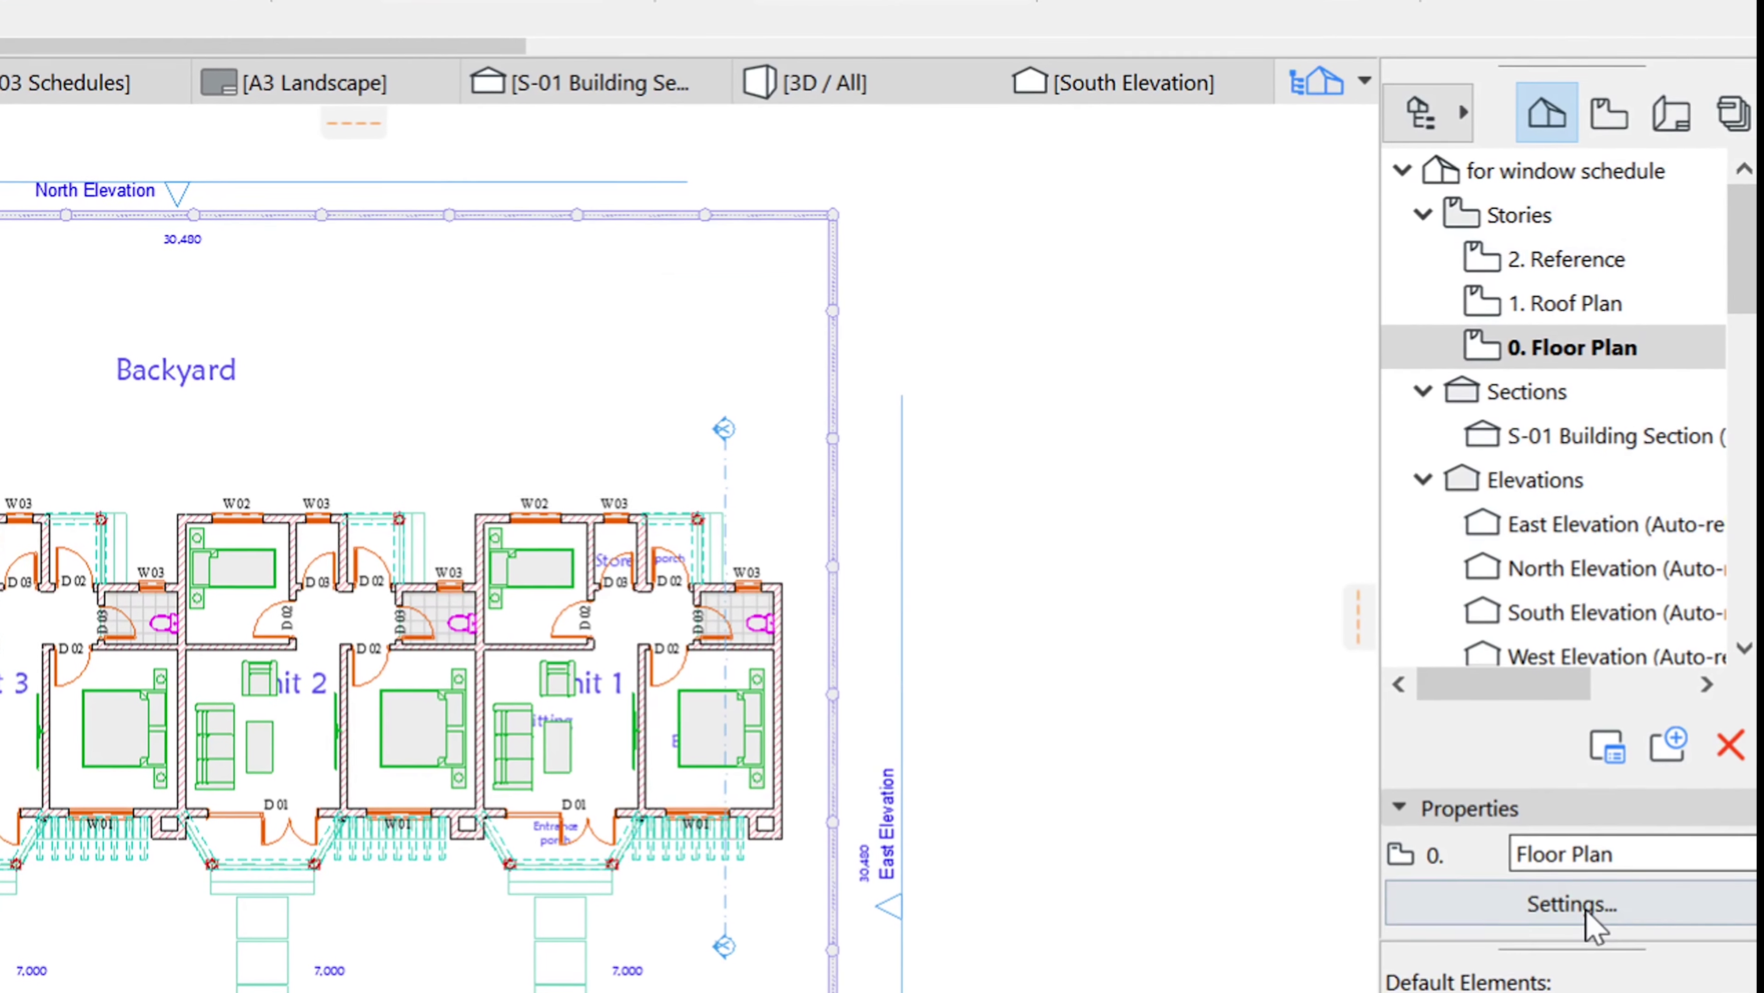
- Open the IES-04 Window Schedule, fit it to the view width and look through its rows
scroll(1525, 299, down, 5)
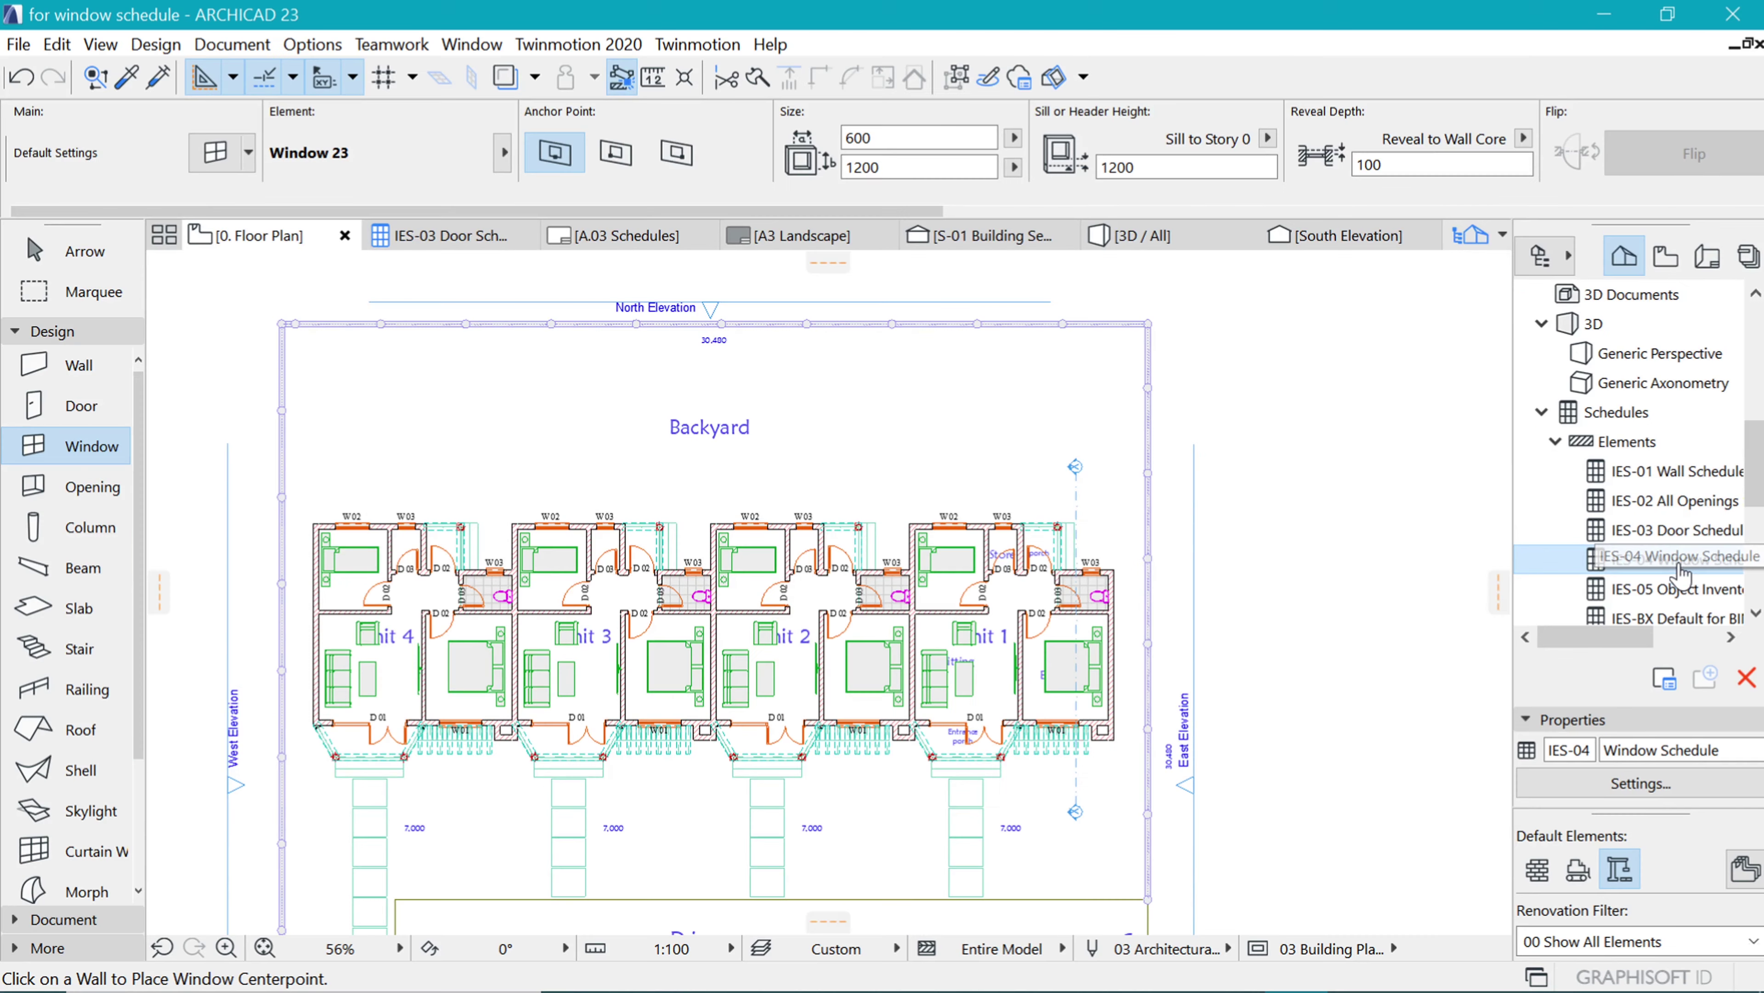
double_click(1612, 523)
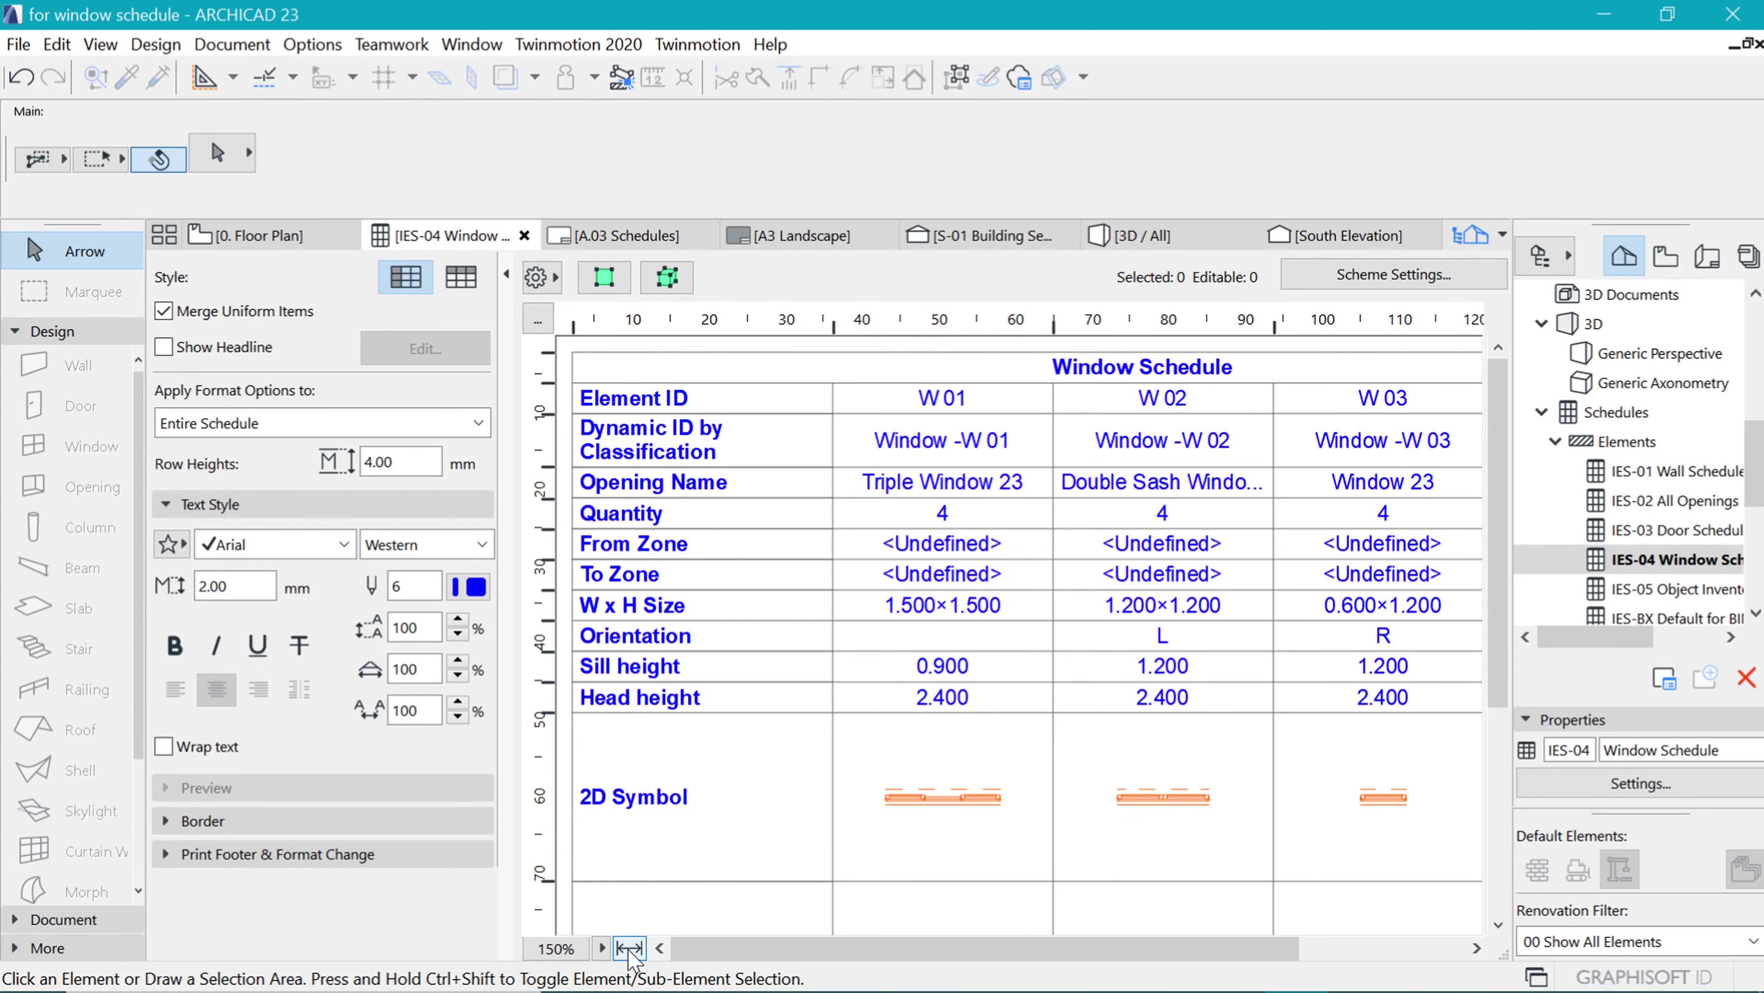
click(629, 948)
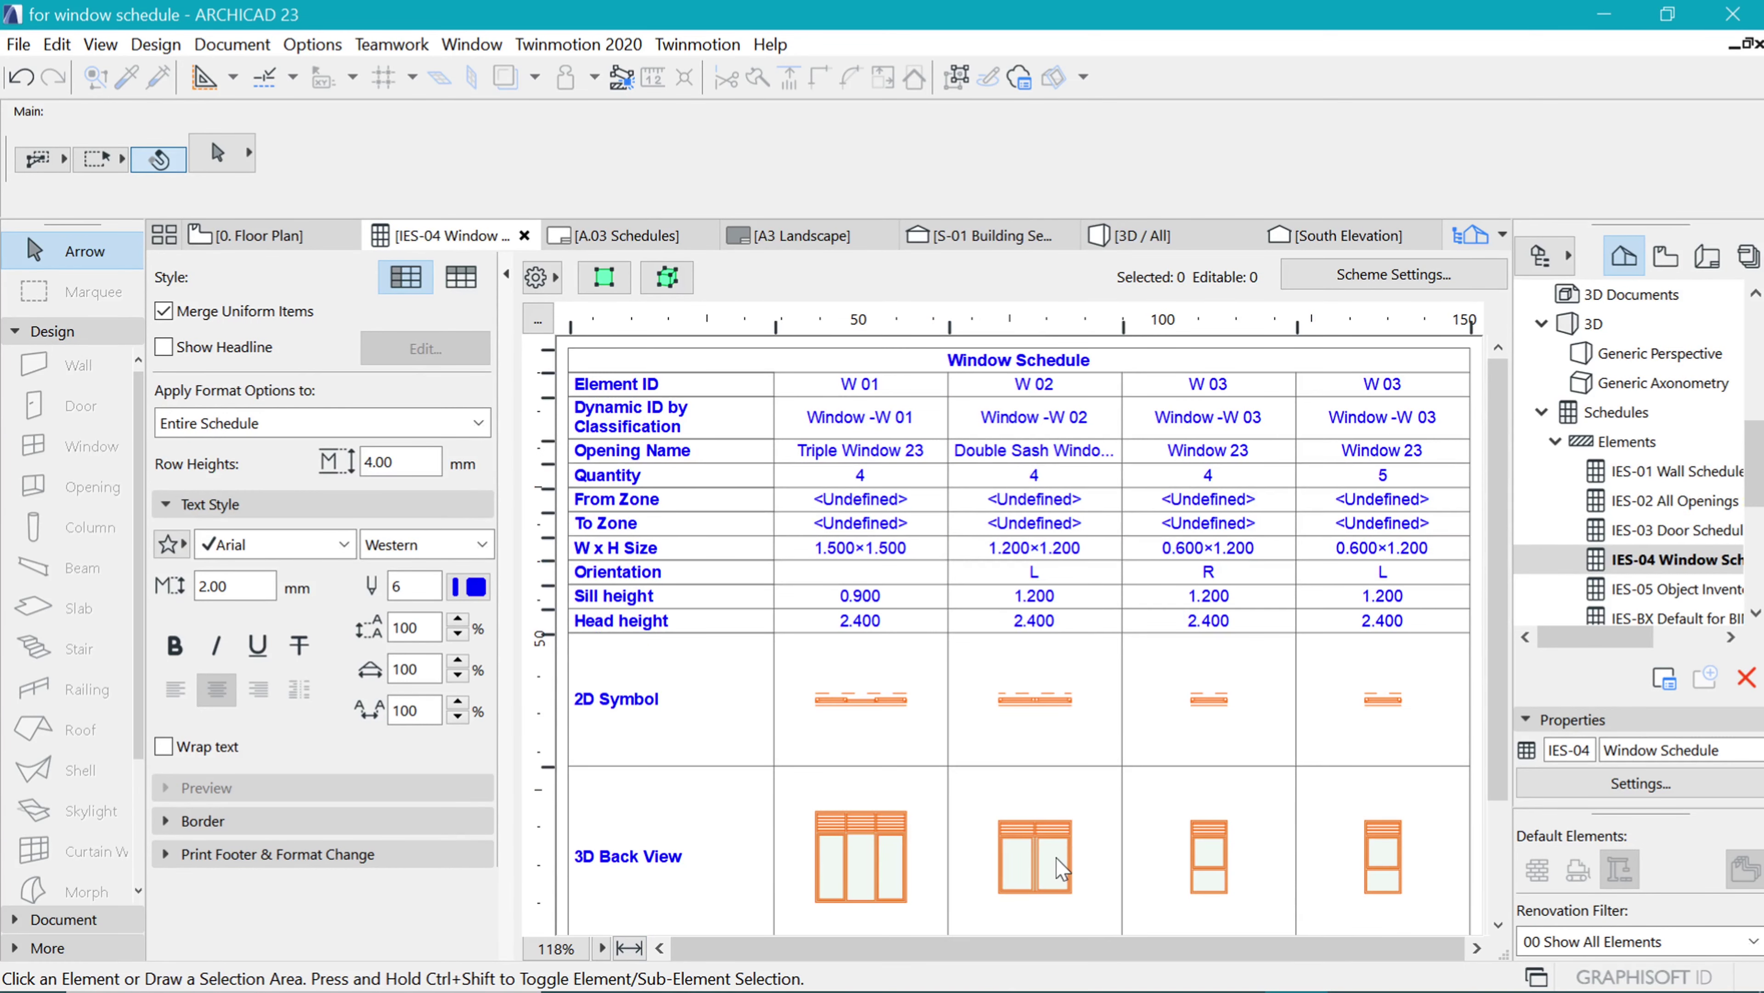
scroll(1112, 629, down, 3)
scroll(972, 362, up, 3)
scroll(821, 427, down, 3)
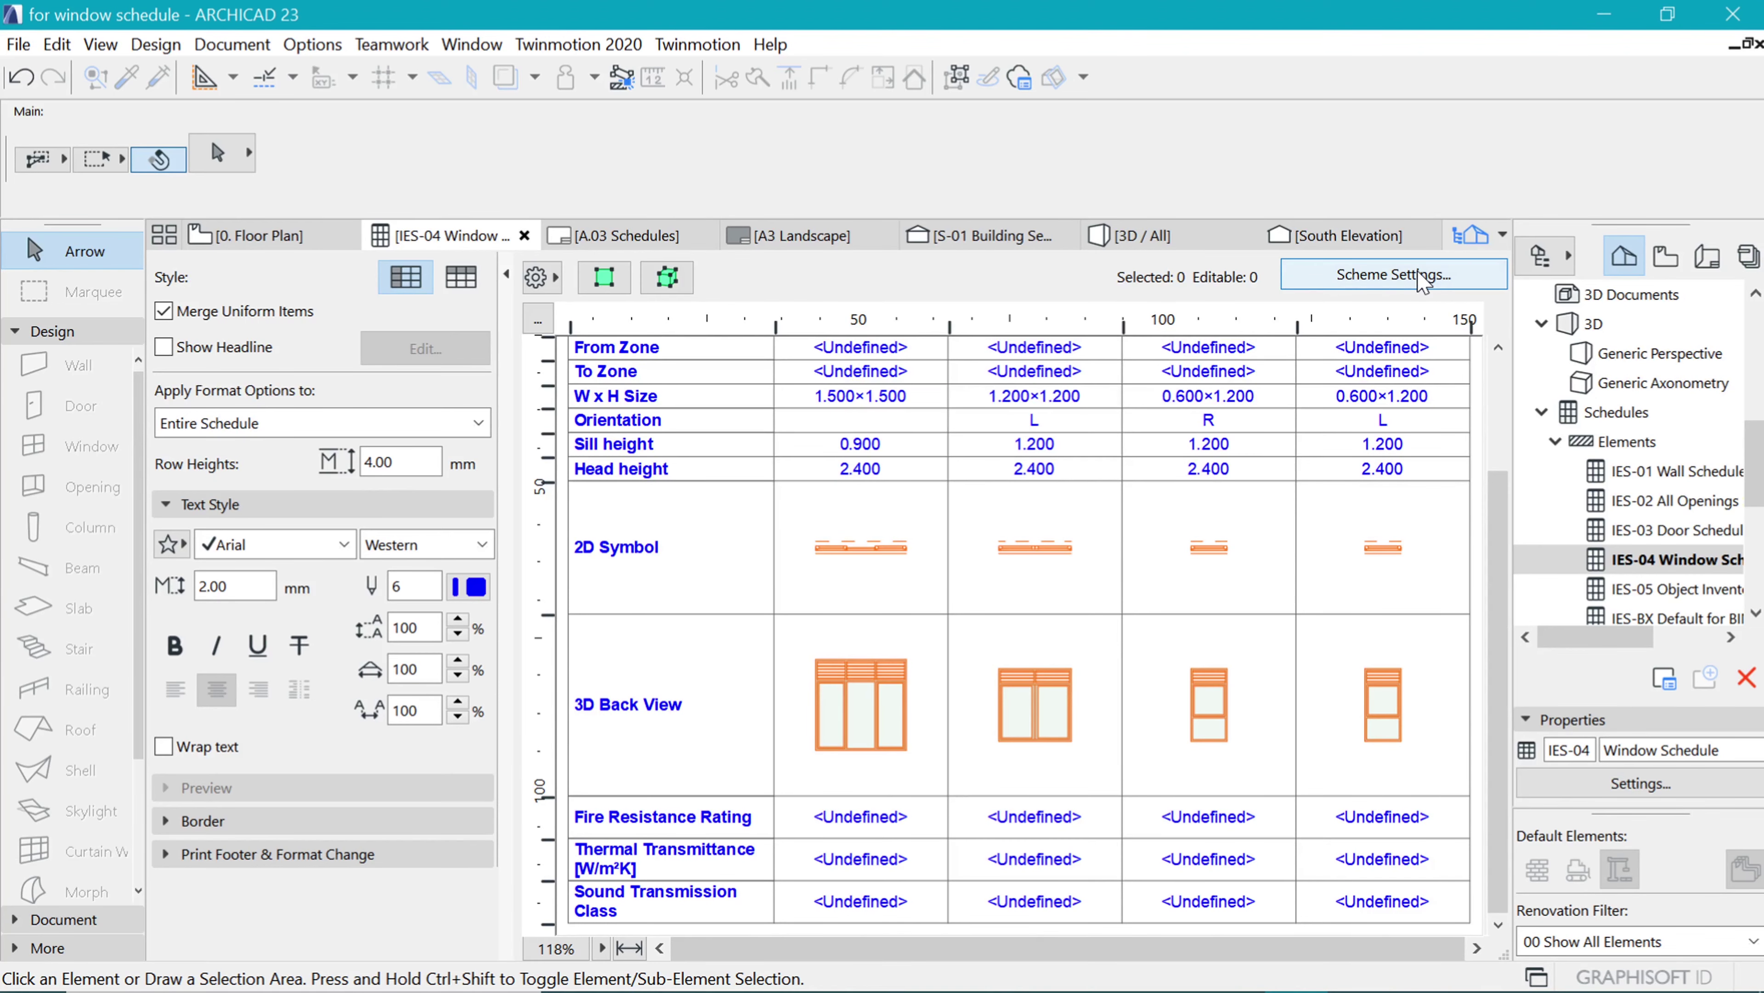
- Remove the Fire Resistance Rating, Thermal Transmittance and Sound Transmission Class fields from the window schedule scheme
click(1392, 275)
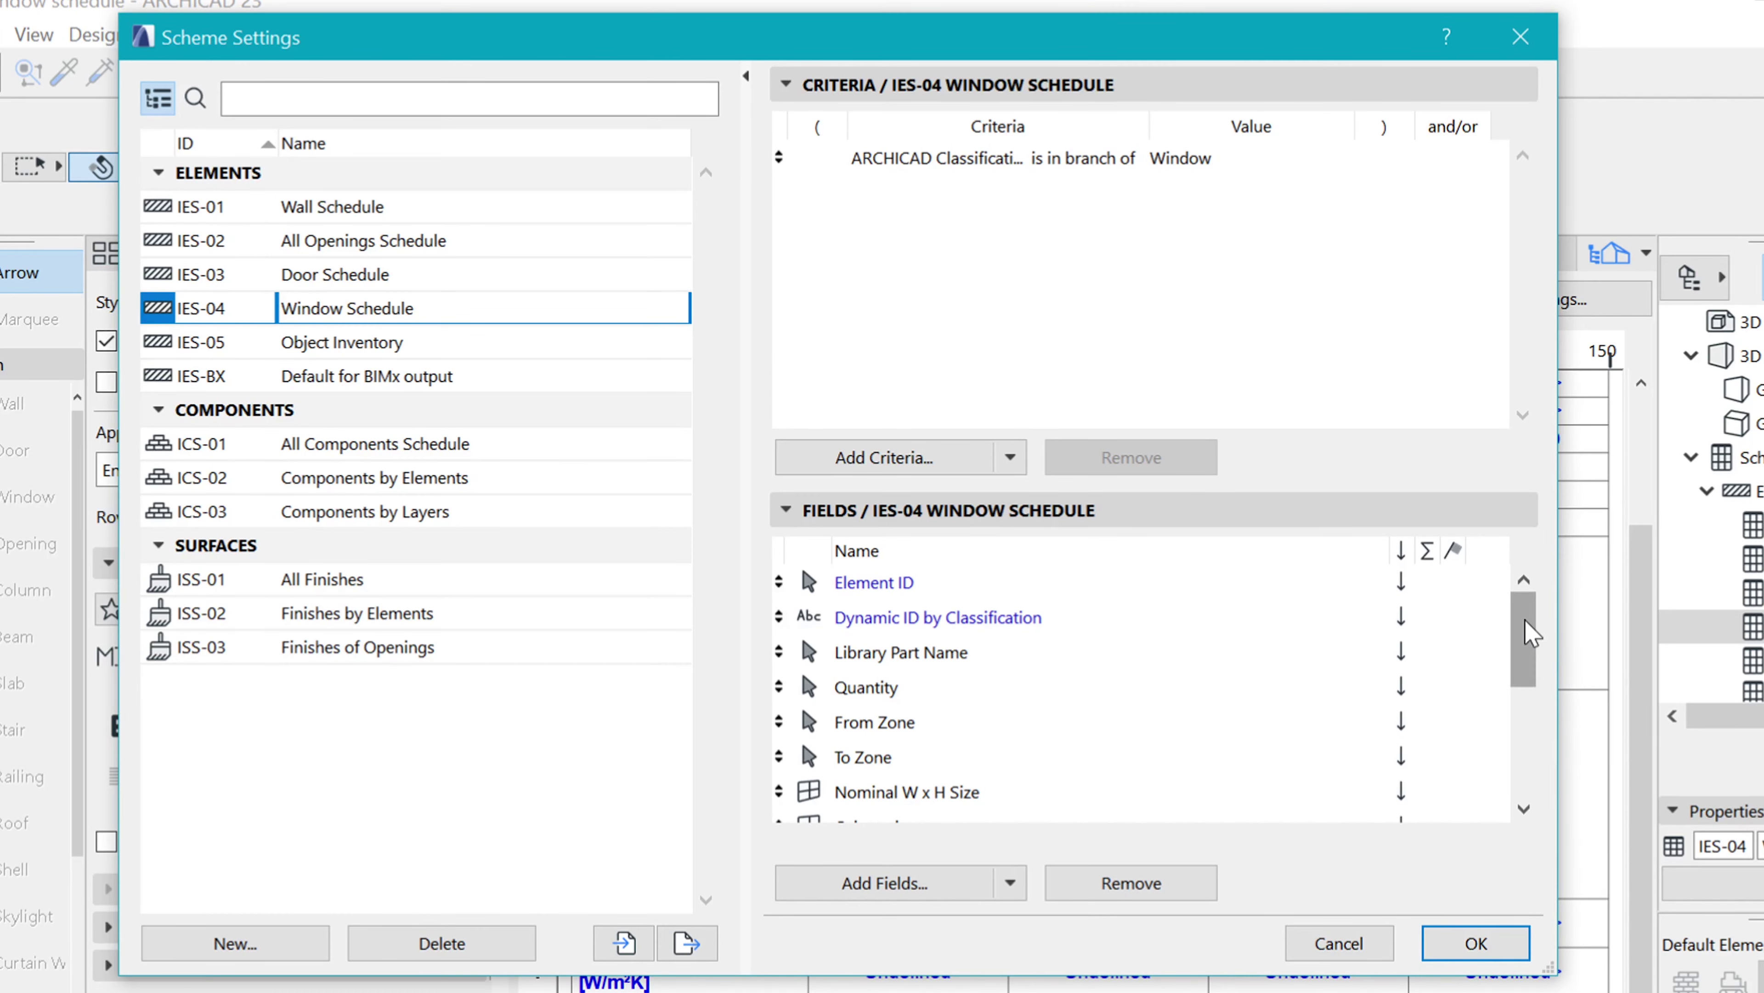
drag(1529, 592, 1521, 759)
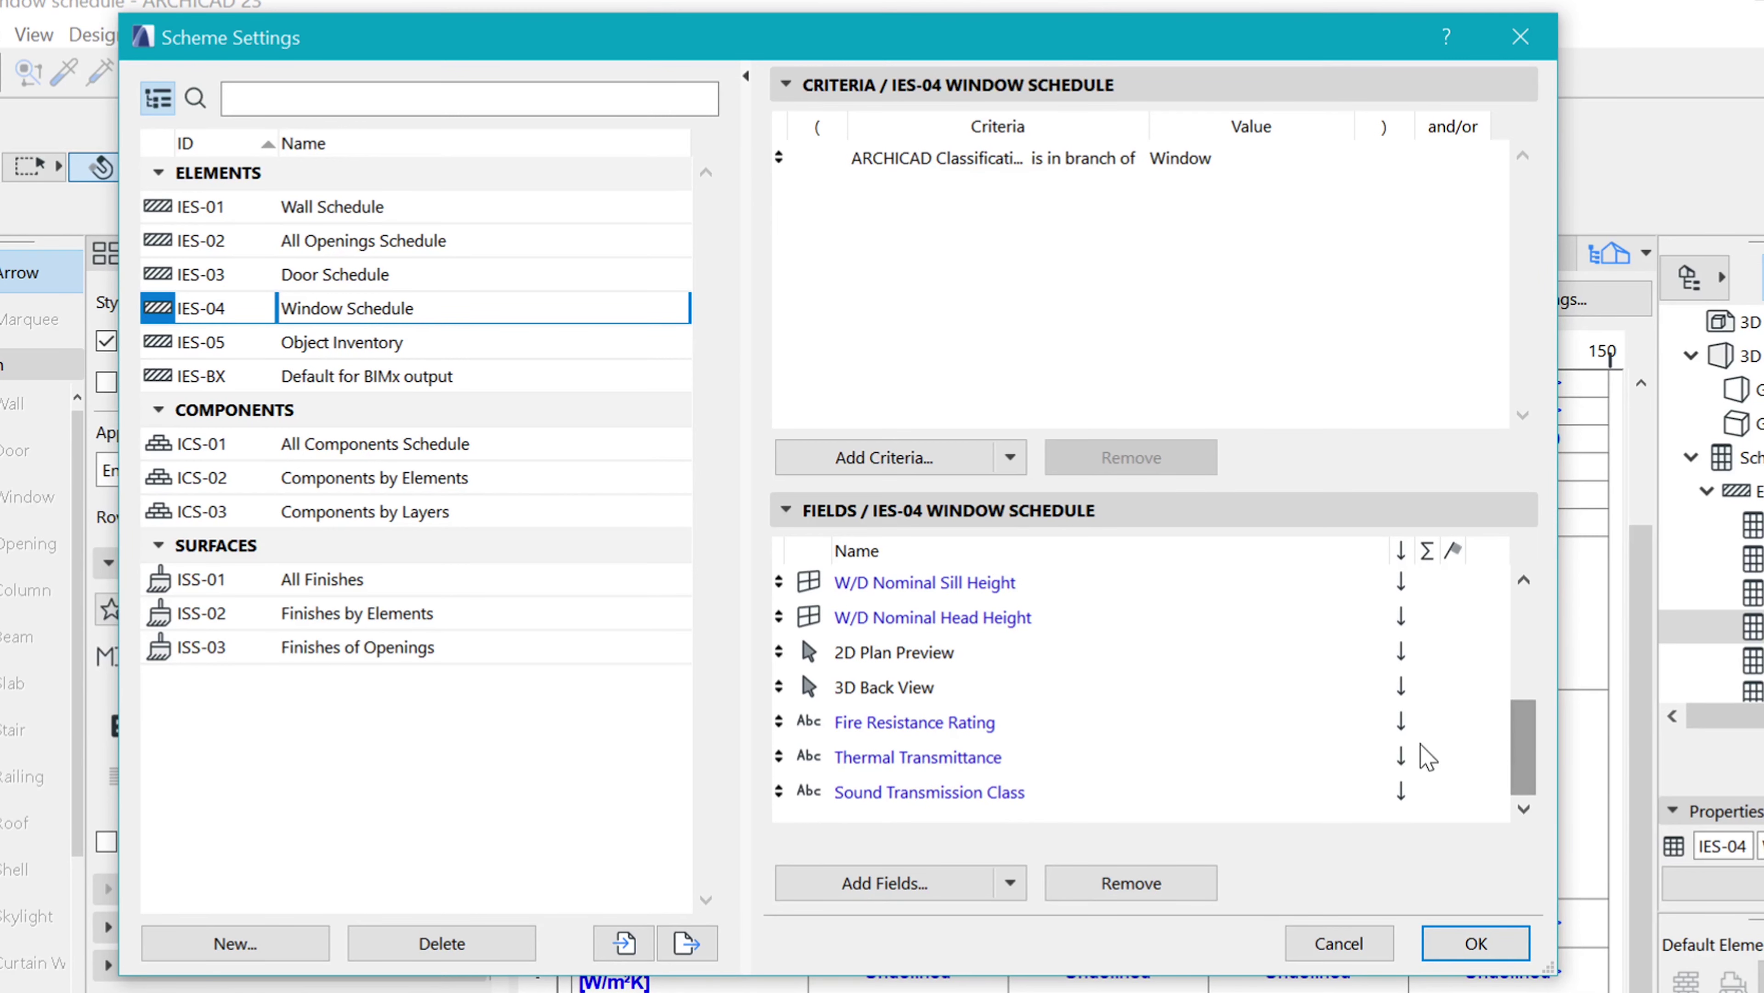
click(910, 796)
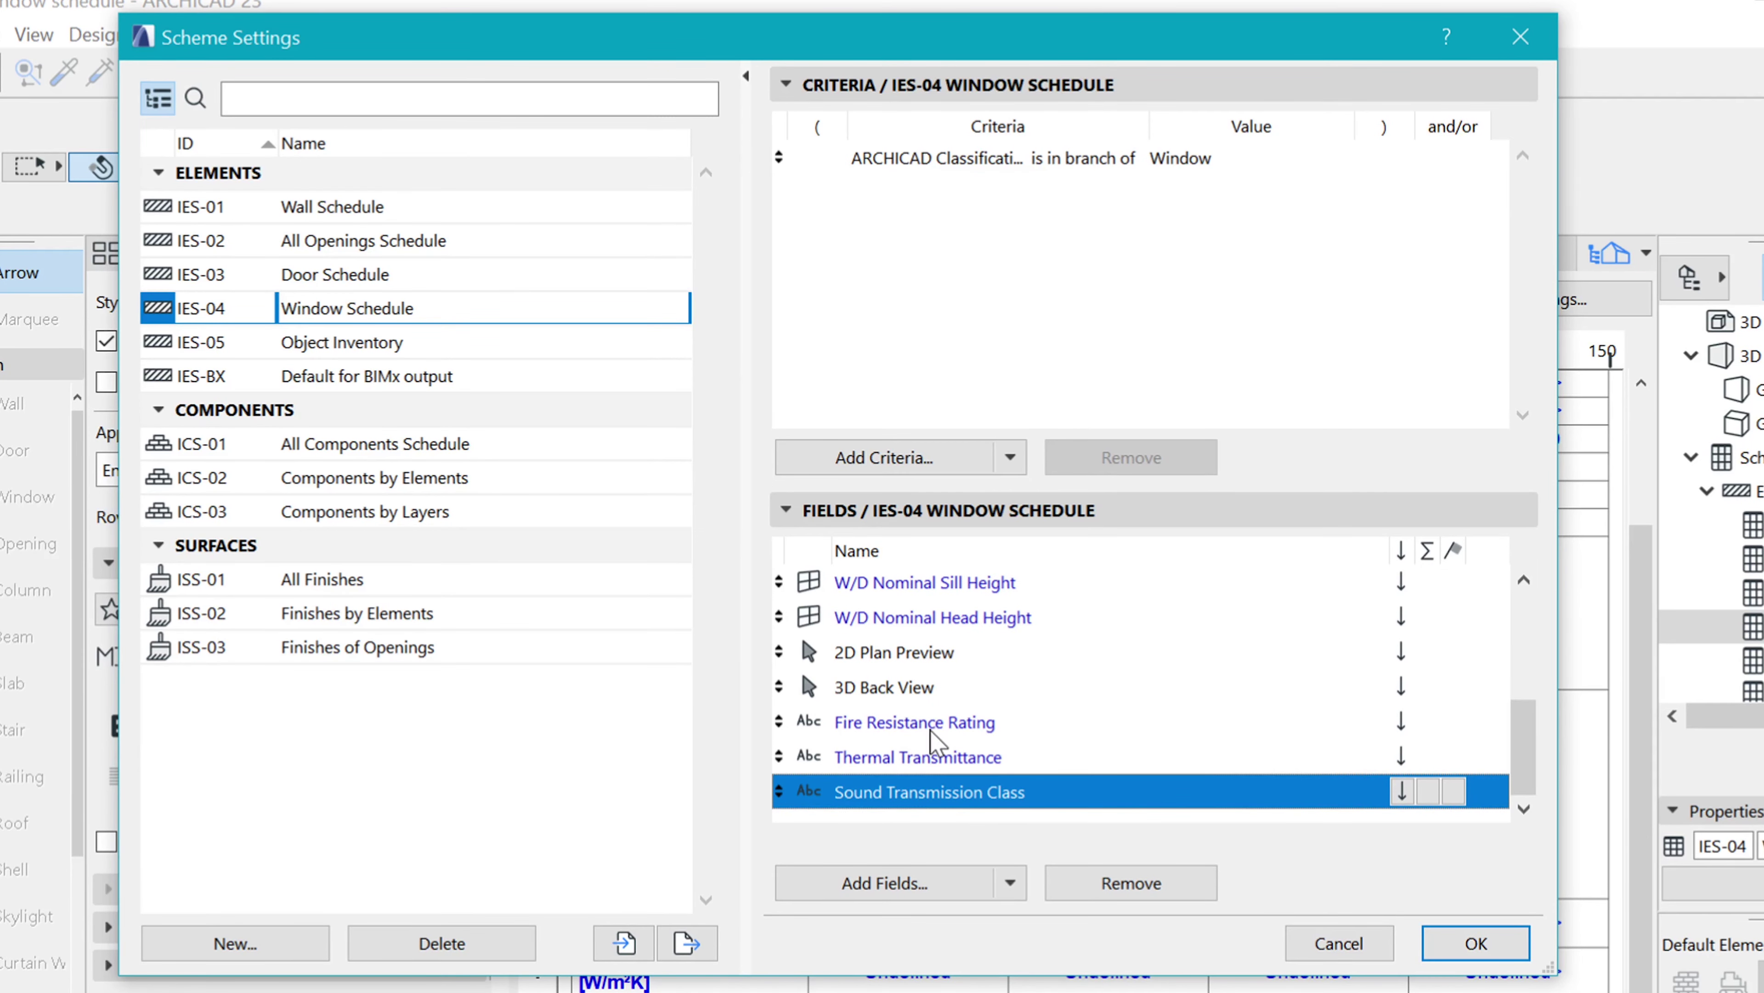
shift+click(939, 723)
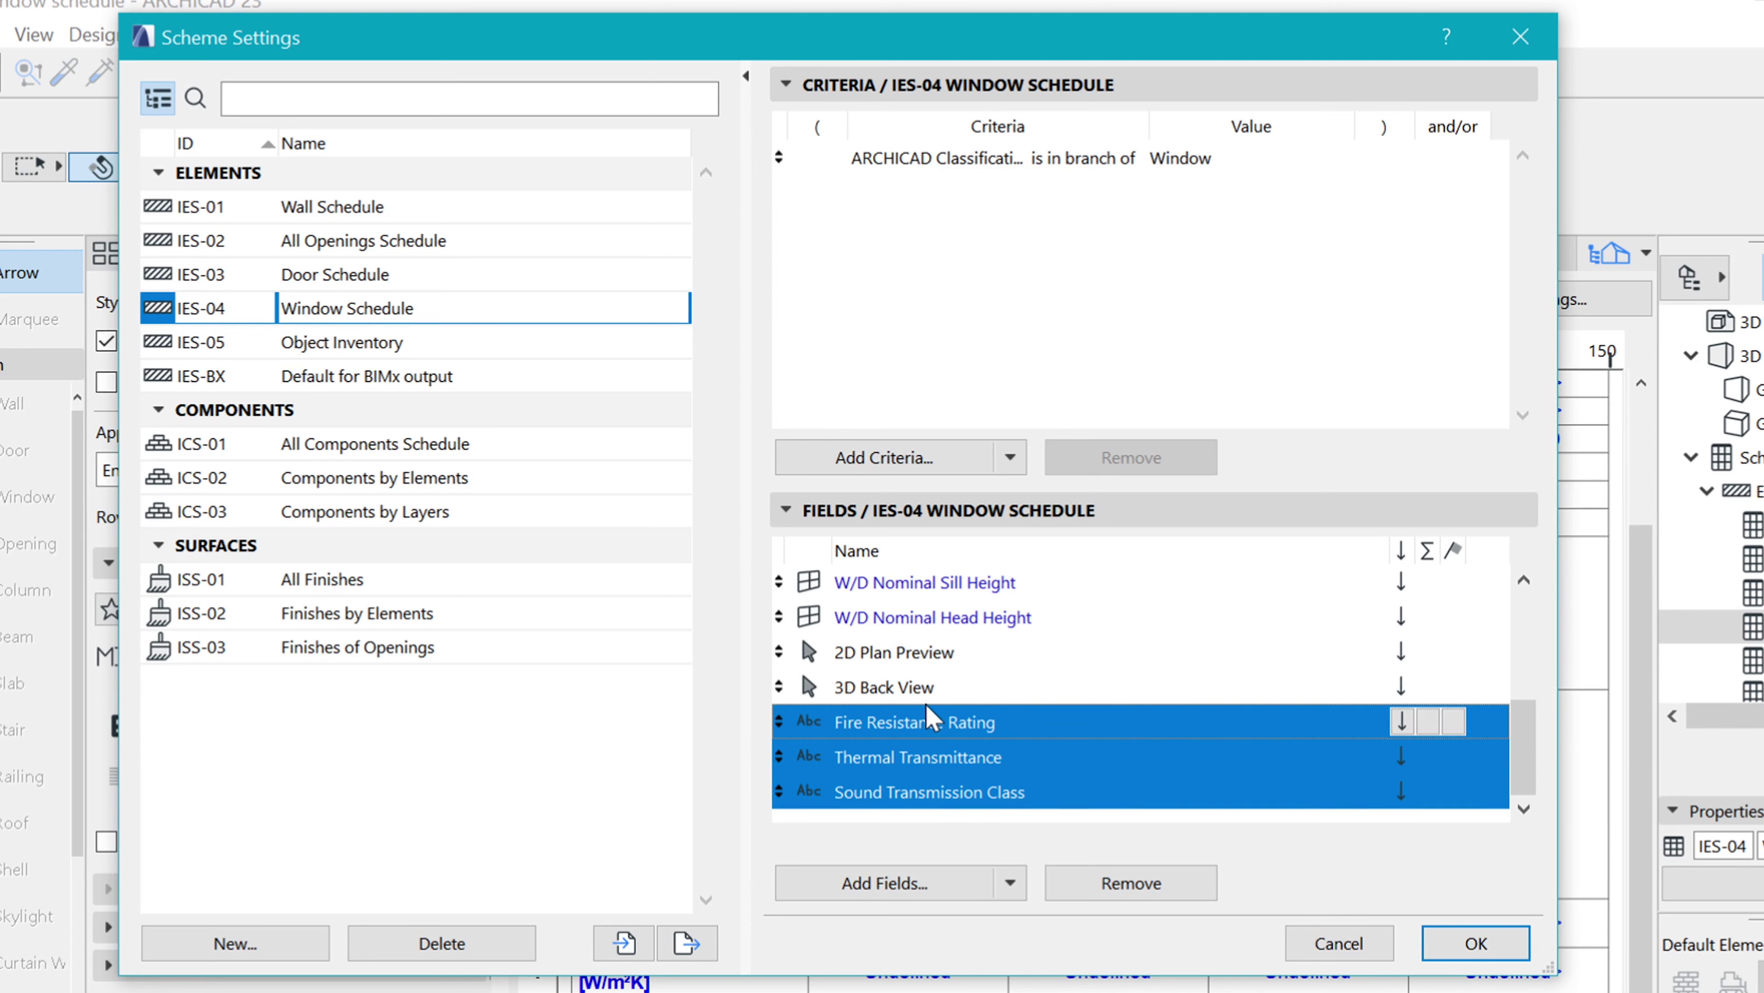
click(1154, 889)
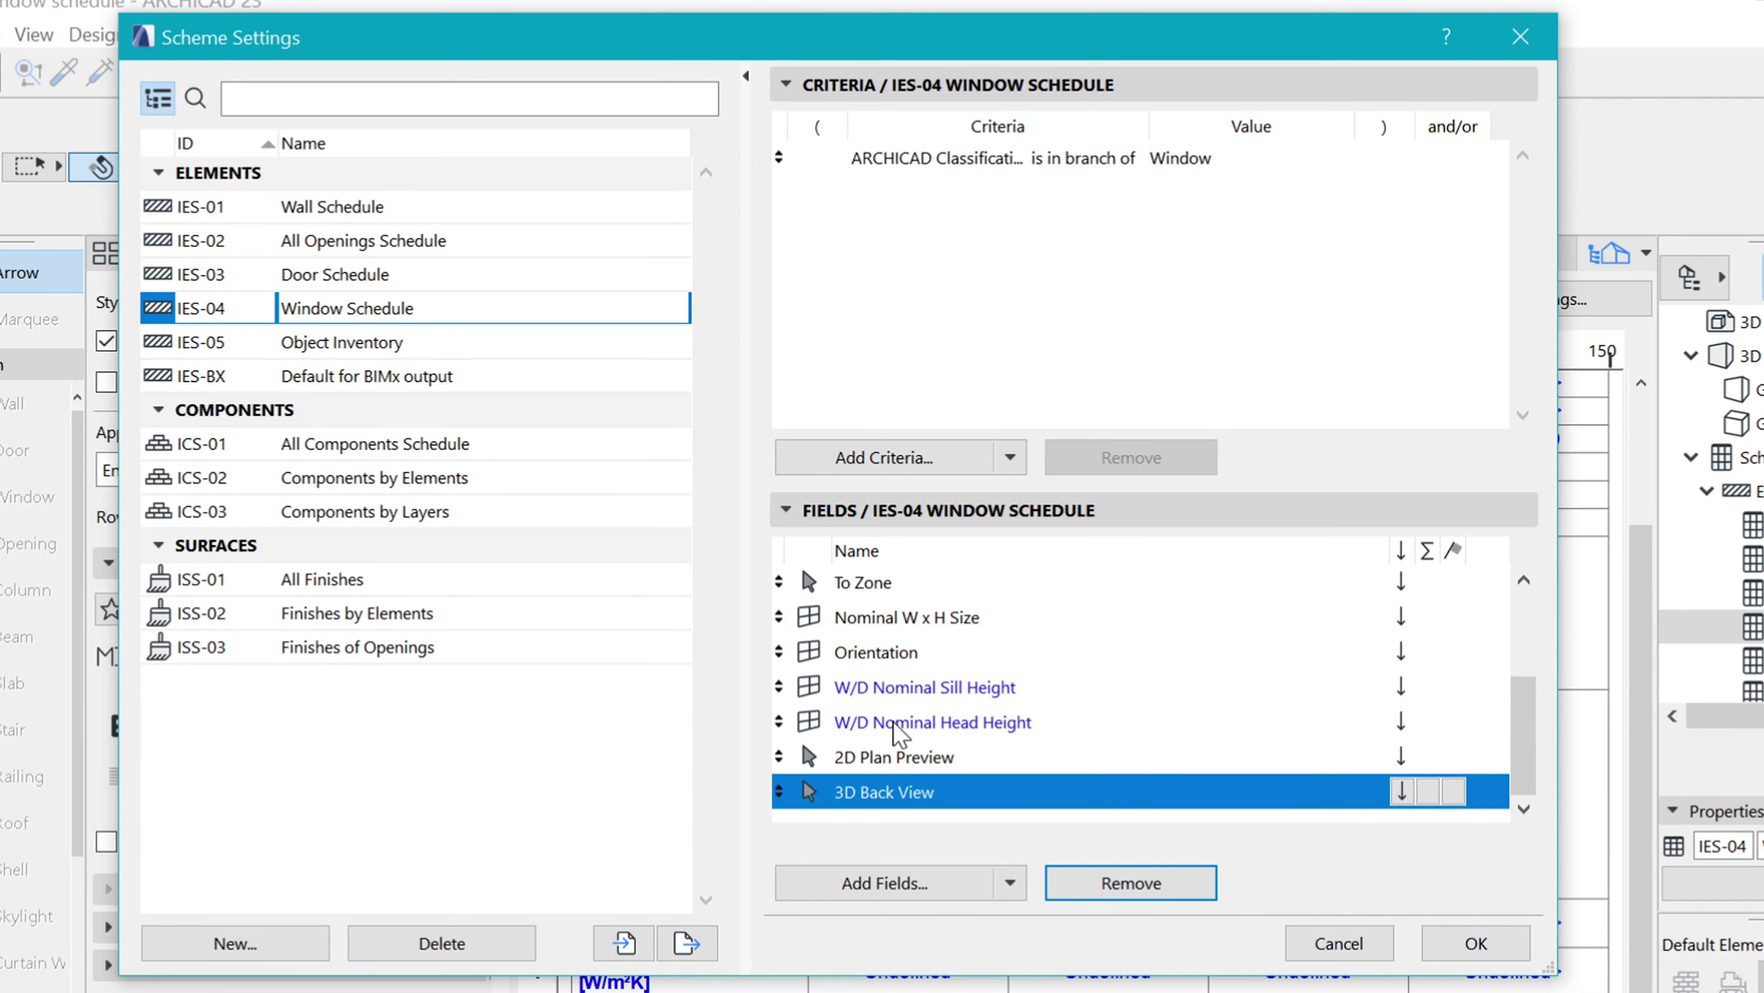
- Remove Dynamic ID by Classification, Library Part Name, From Zone, To Zone, Nominal W x H Size, Orientation and W/D Nominal Head Height from the scheme's fields
click(896, 723)
scroll(948, 636, up, 1)
scroll(951, 636, up, 2)
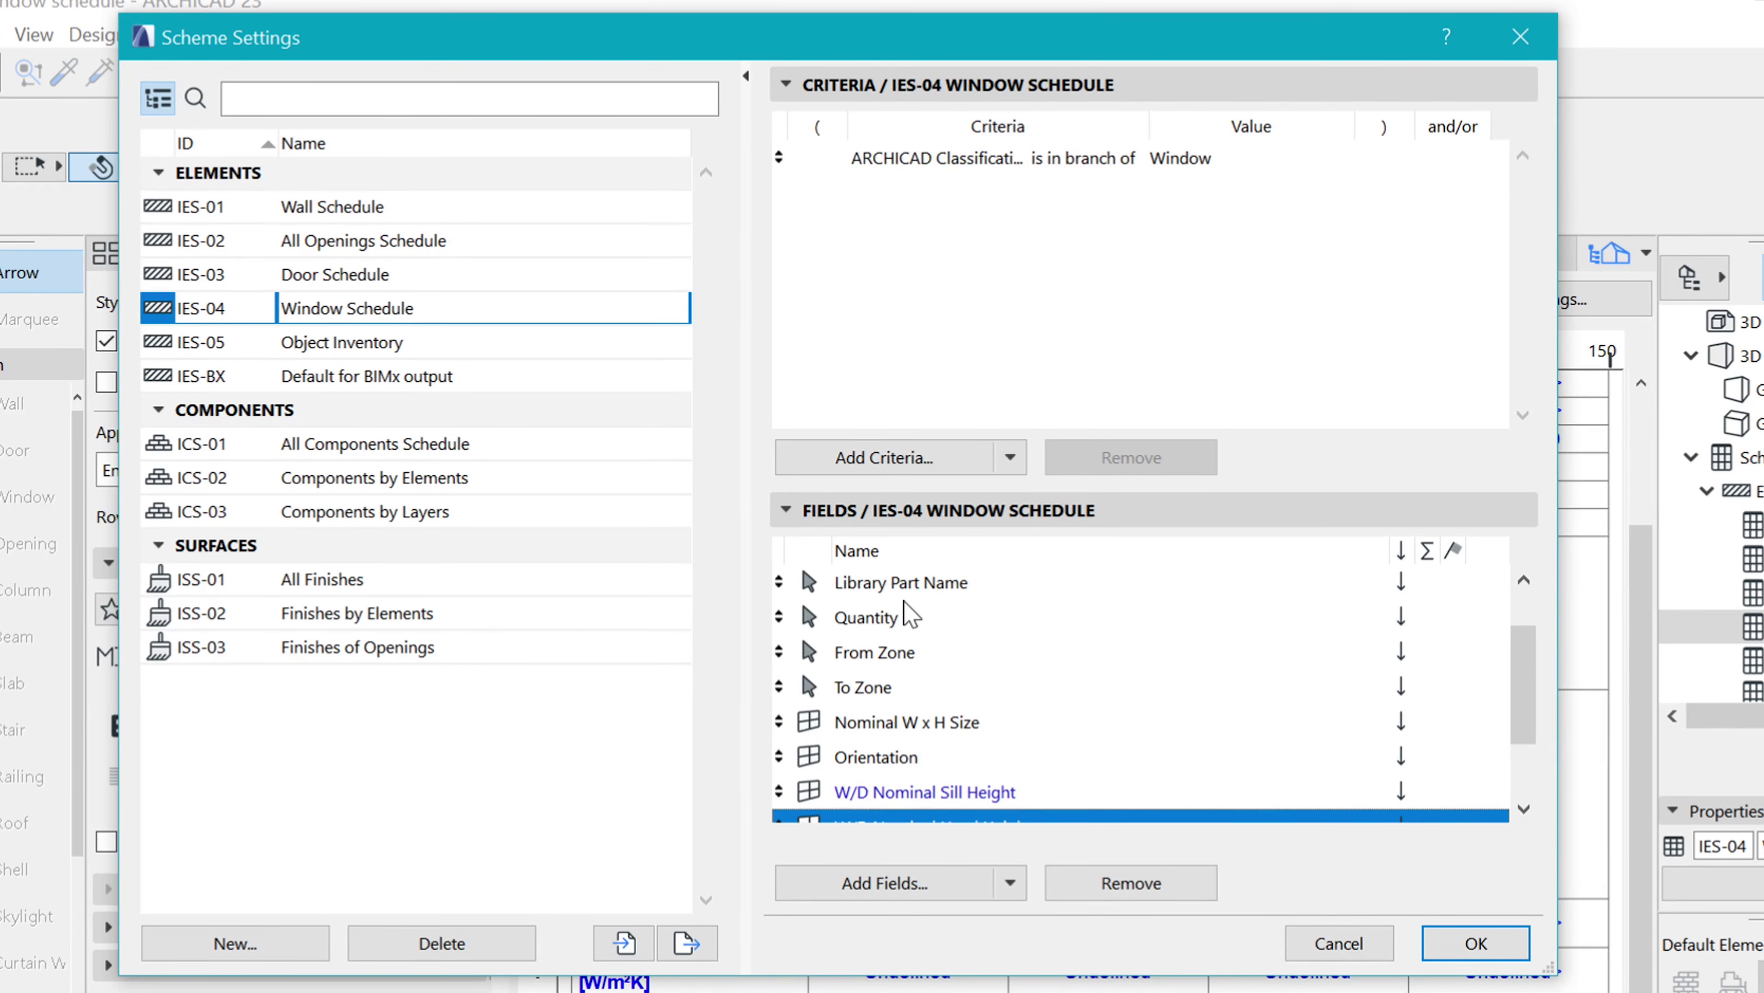
shift+click(903, 582)
scroll(979, 611, up, 2)
scroll(987, 620, down, 3)
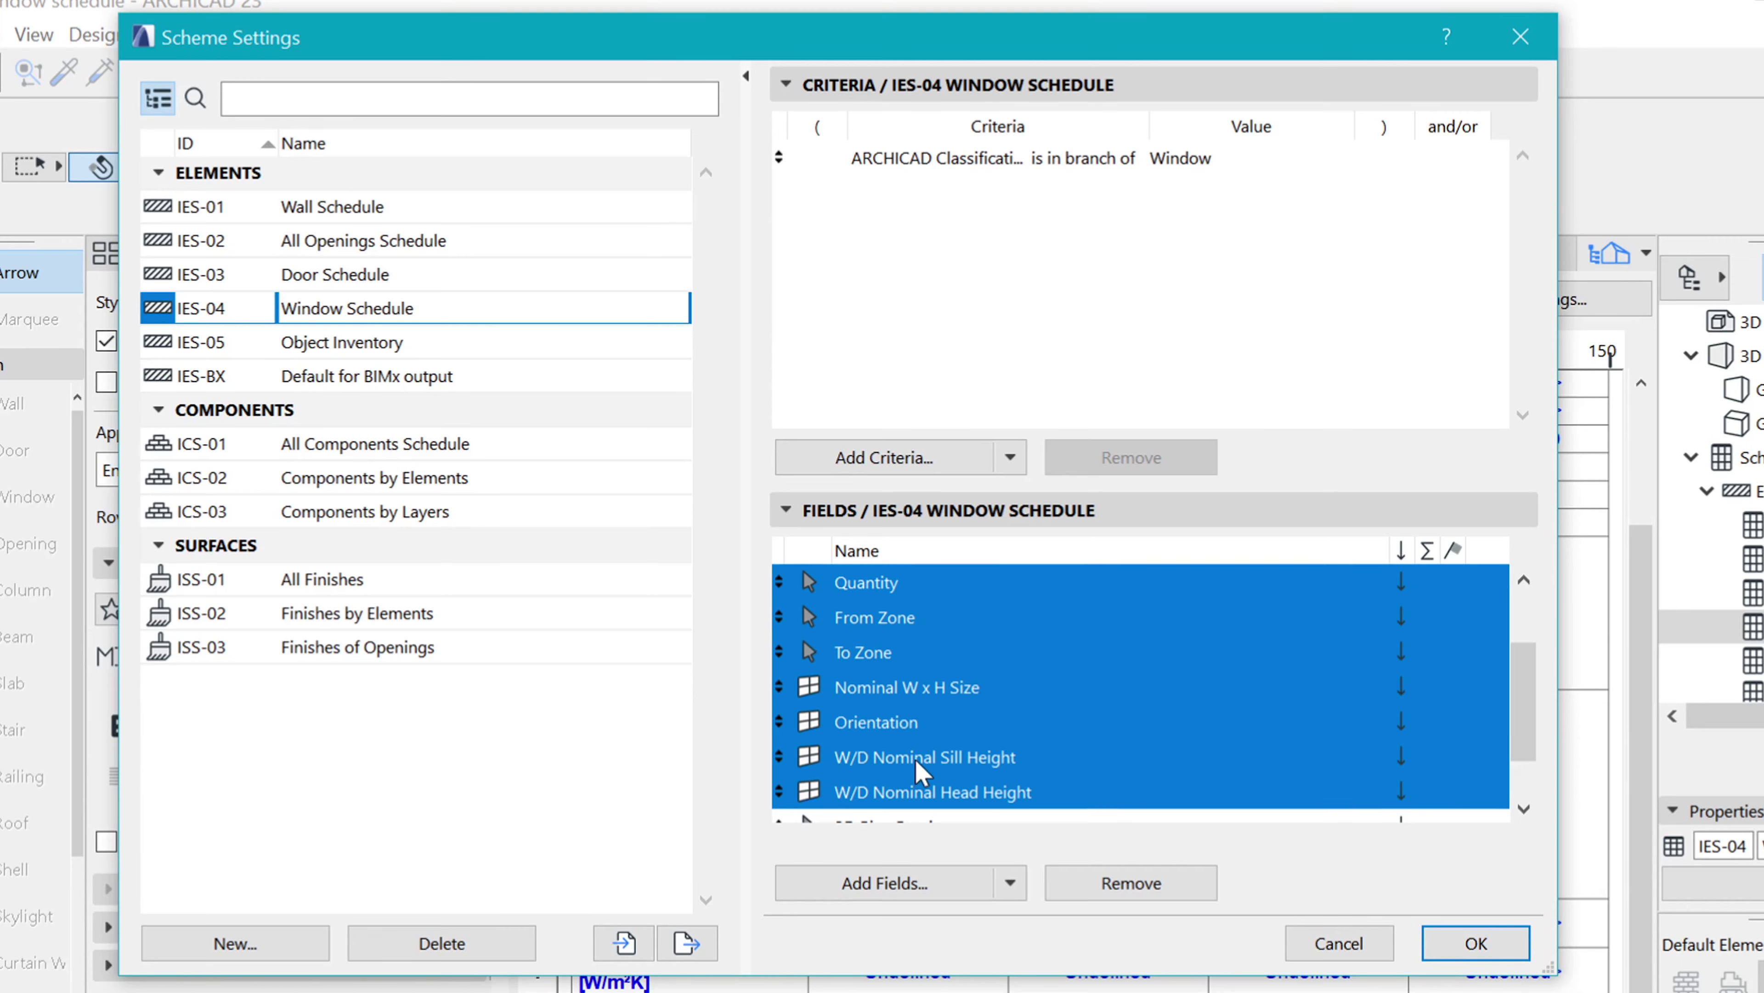
ctrl+click(1222, 750)
scroll(970, 650, up, 3)
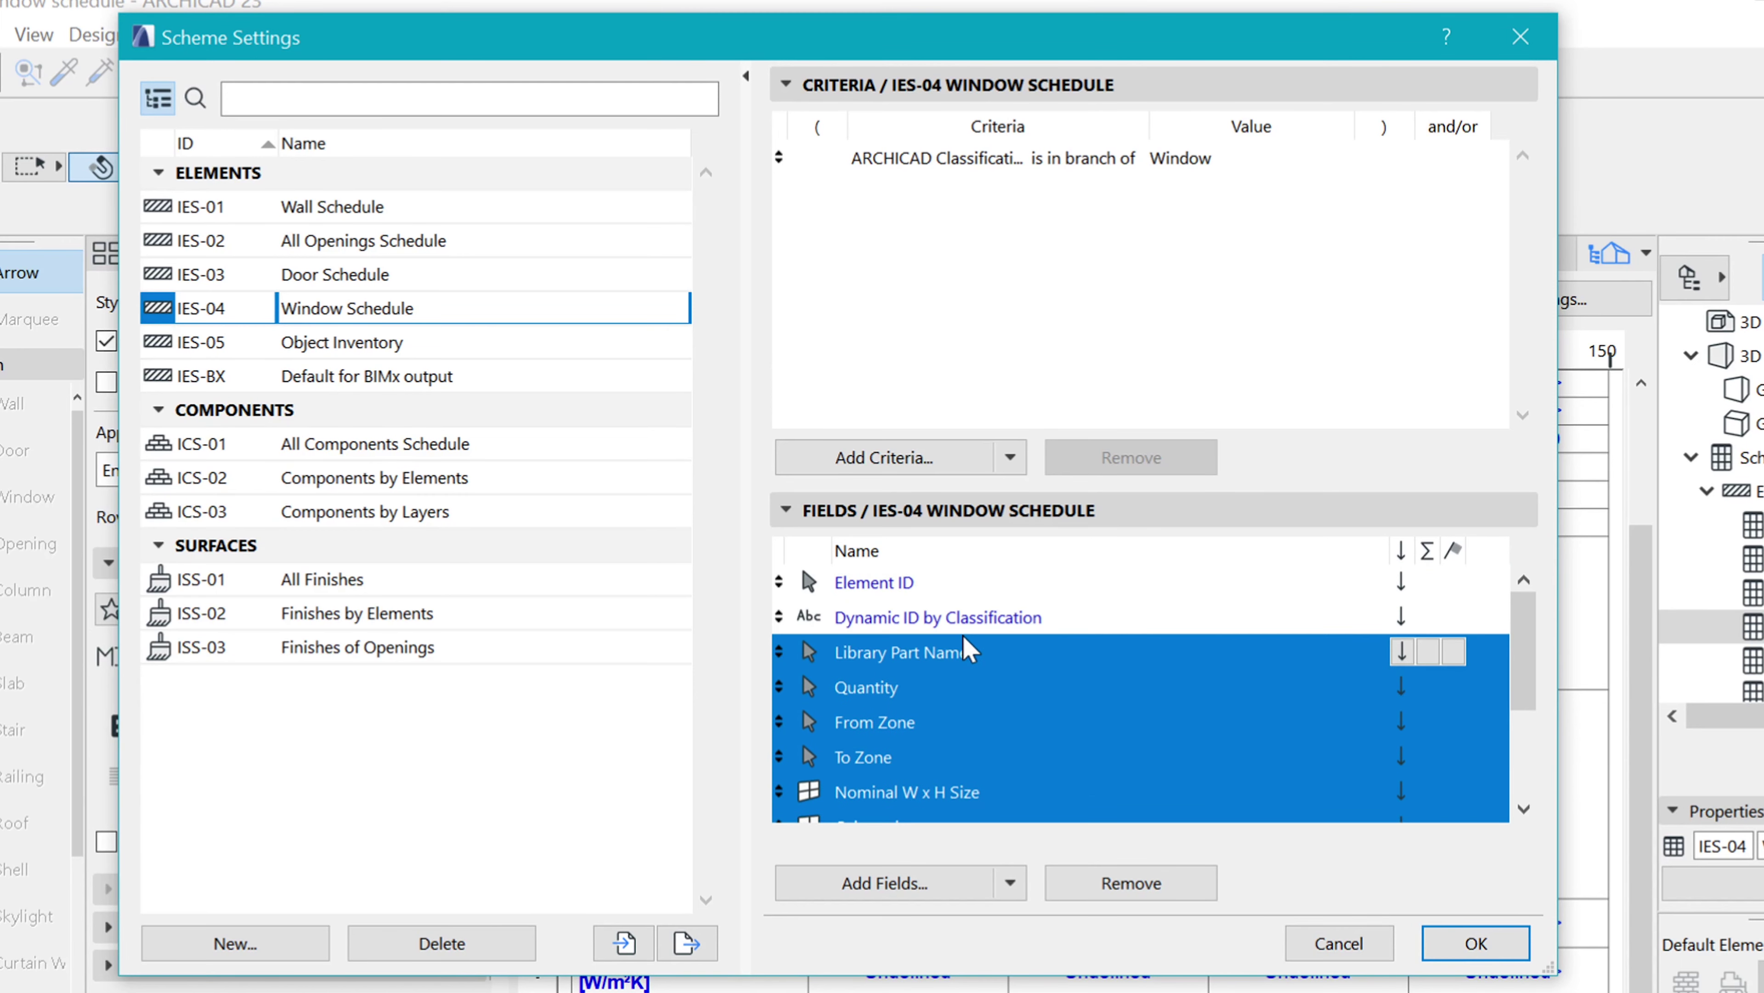
ctrl+click(972, 686)
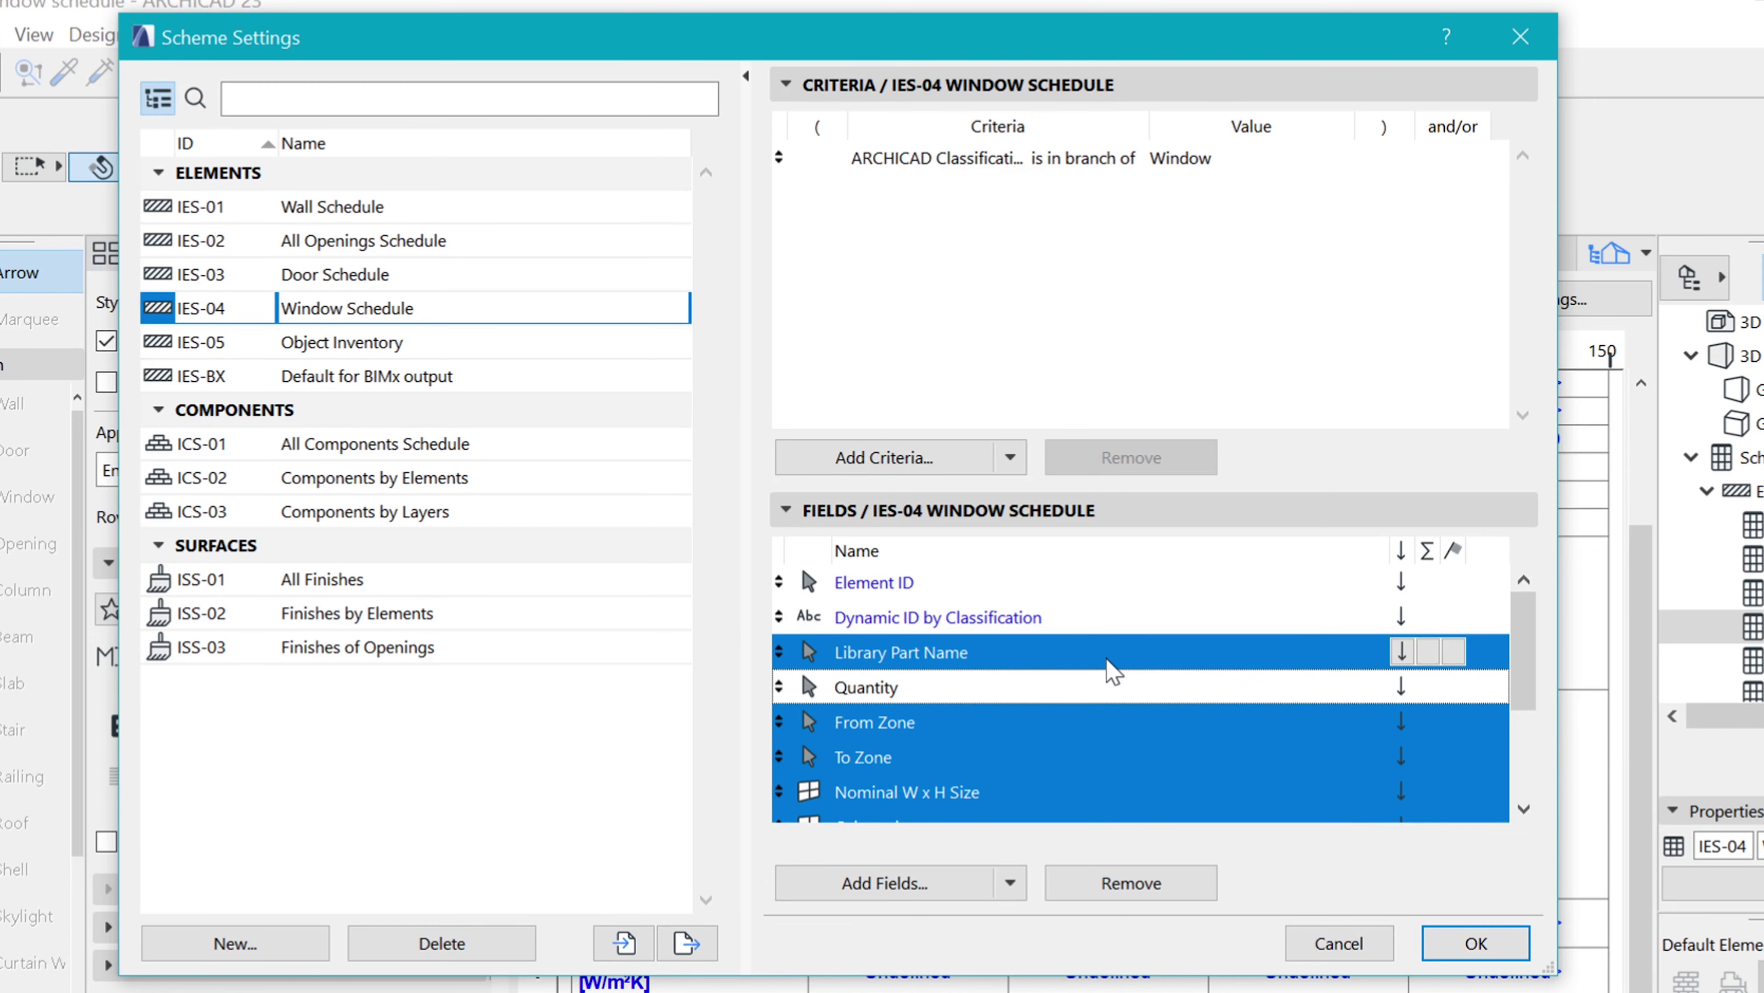
ctrl+click(939, 625)
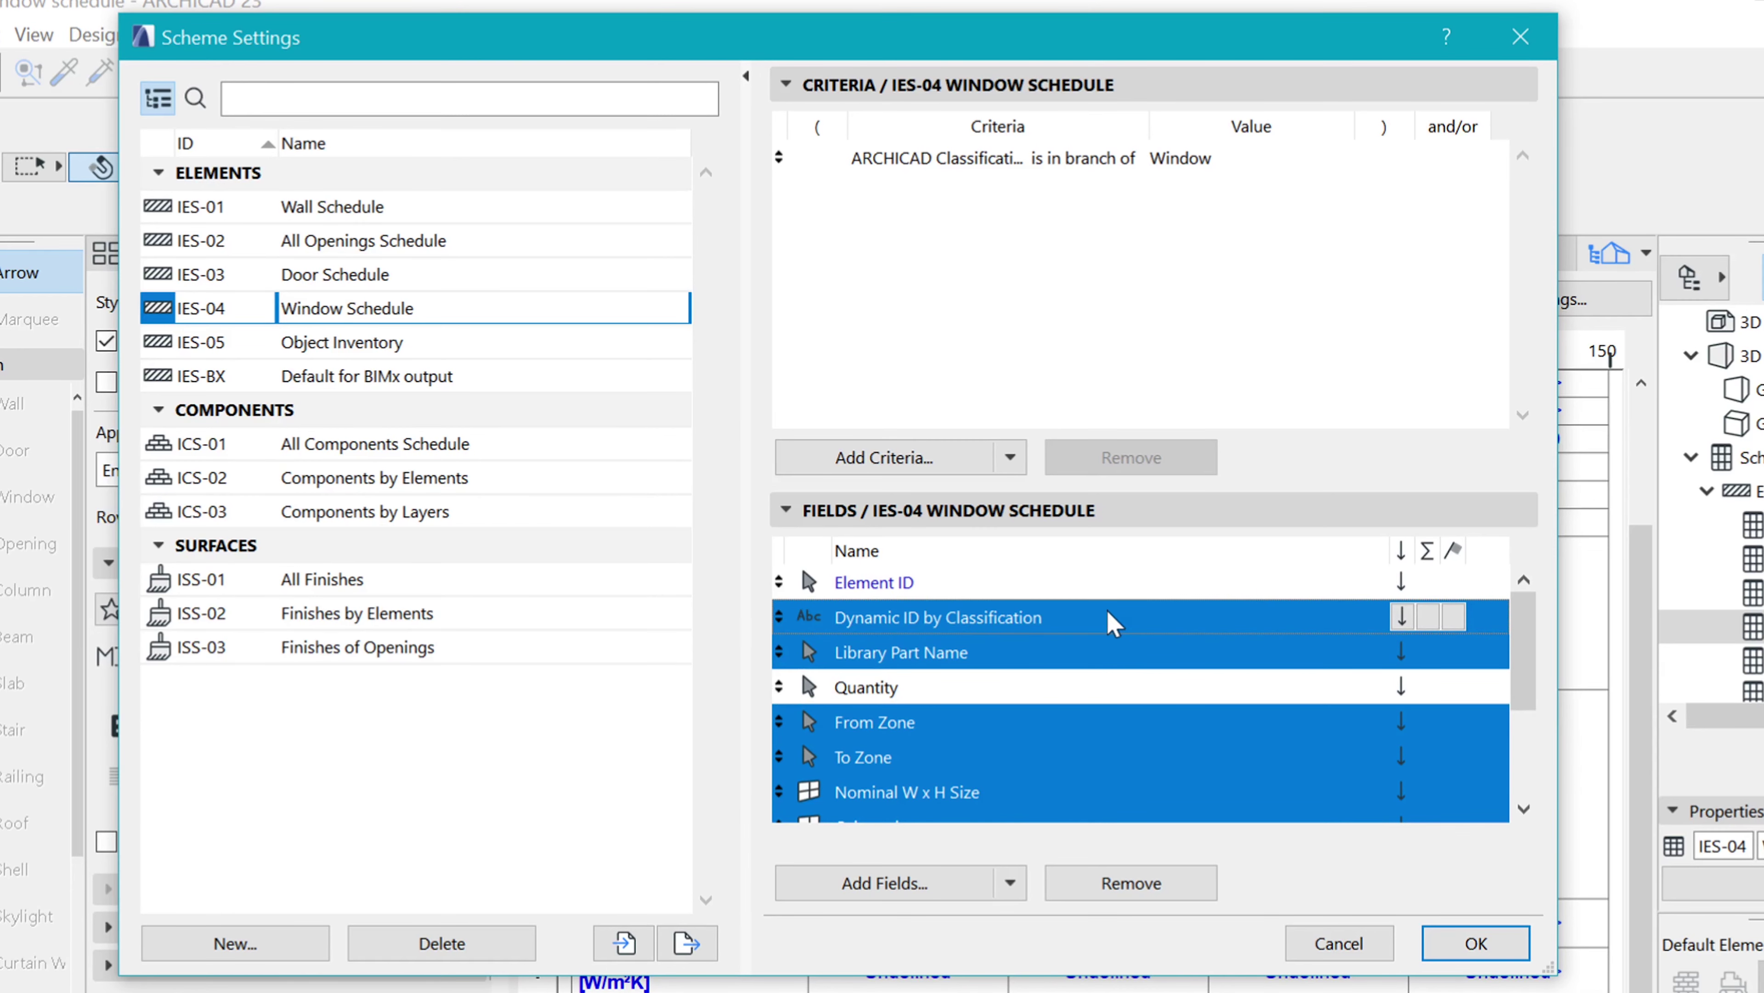
scroll(1113, 624, down, 3)
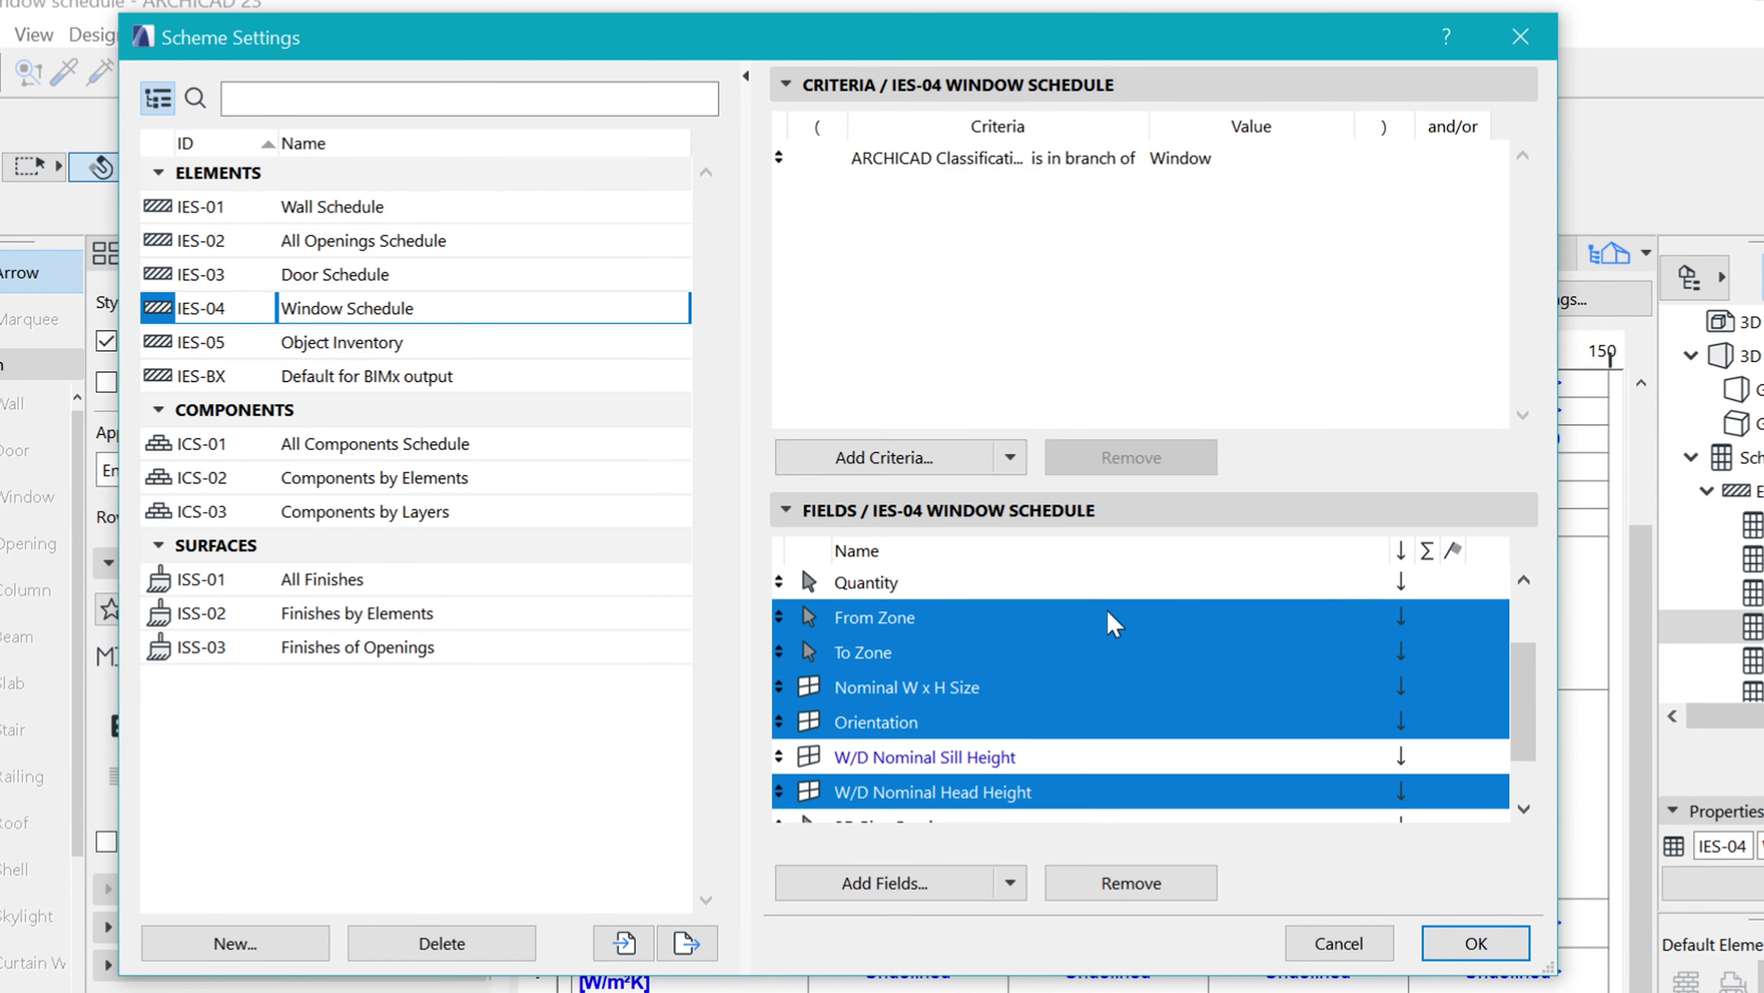
click(1146, 881)
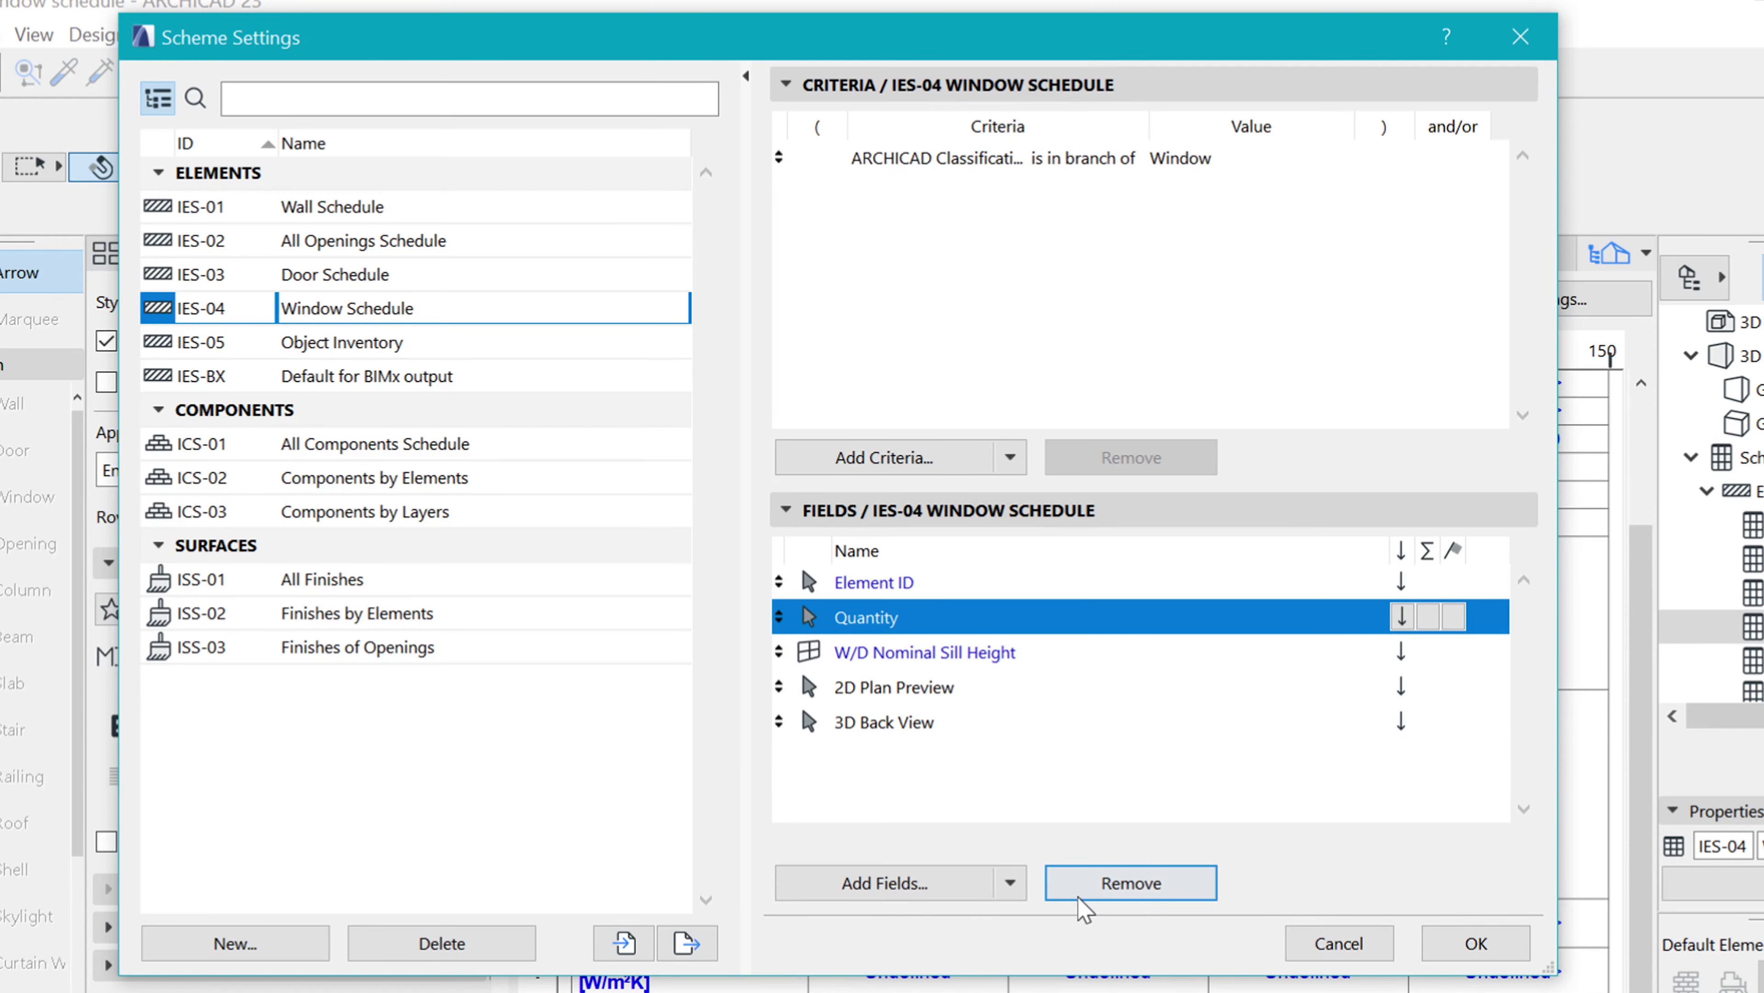
- Add the general fields Custom text 1 and Custom text 2 to the window schedule scheme
click(924, 897)
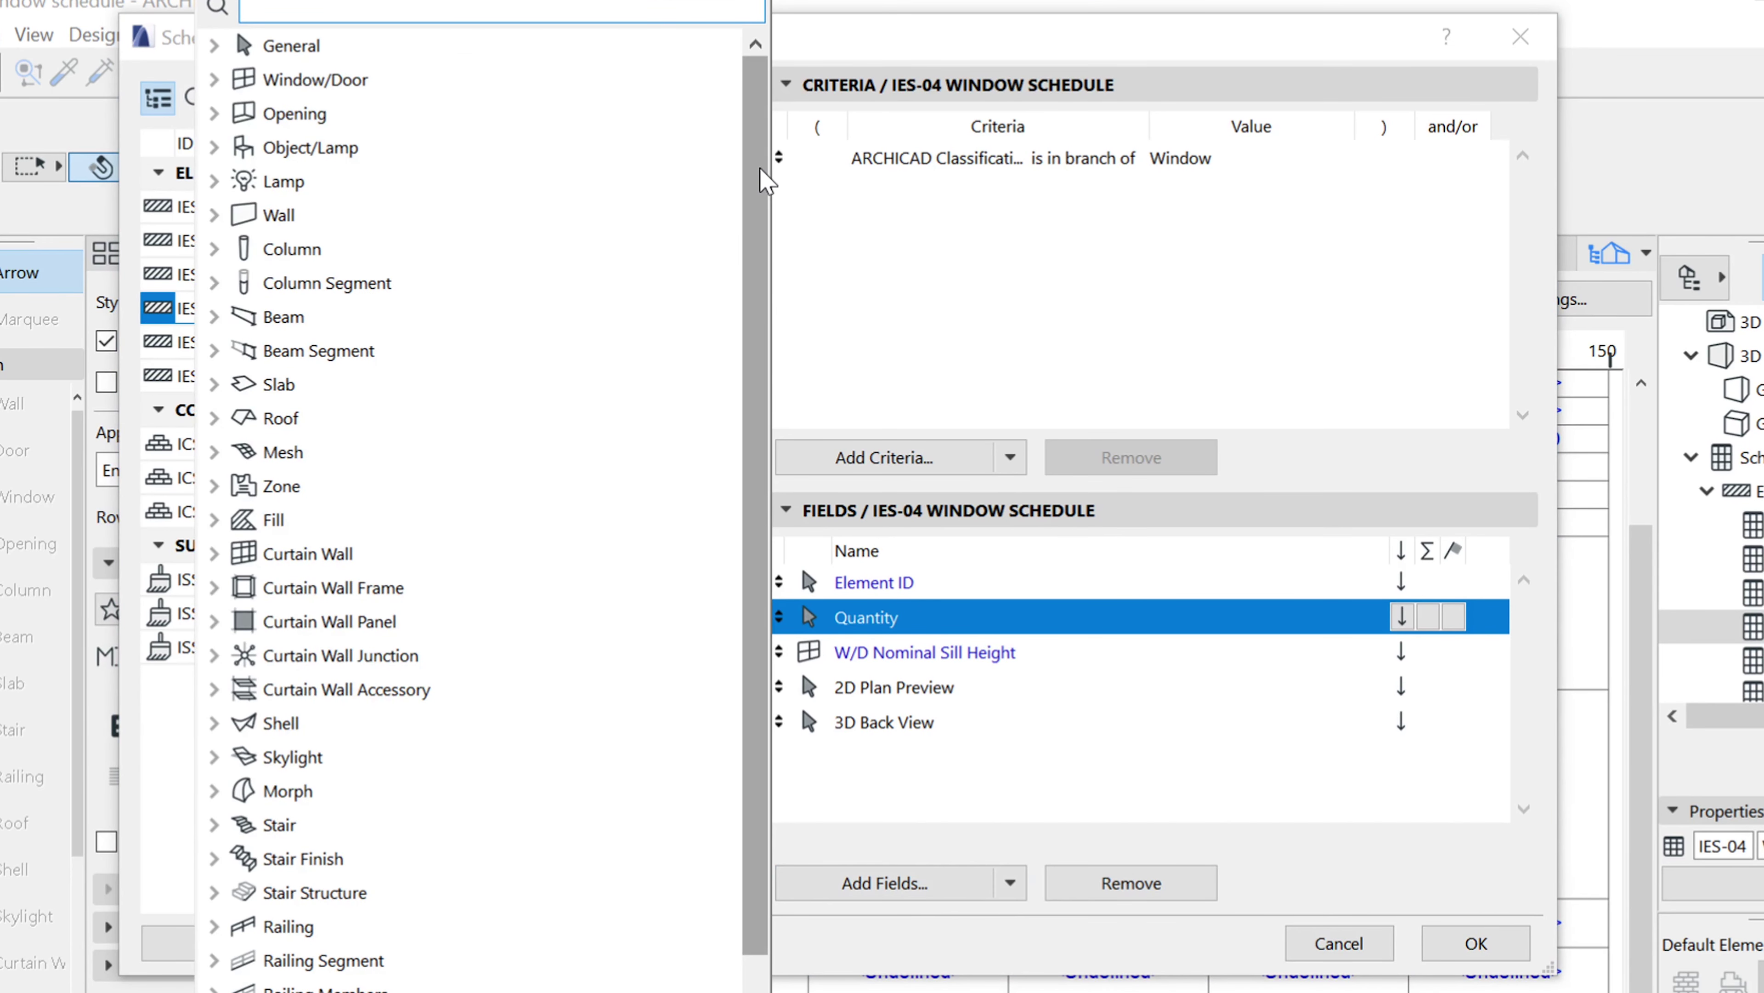
drag(754, 197, 768, 323)
click(216, 45)
double_click(310, 458)
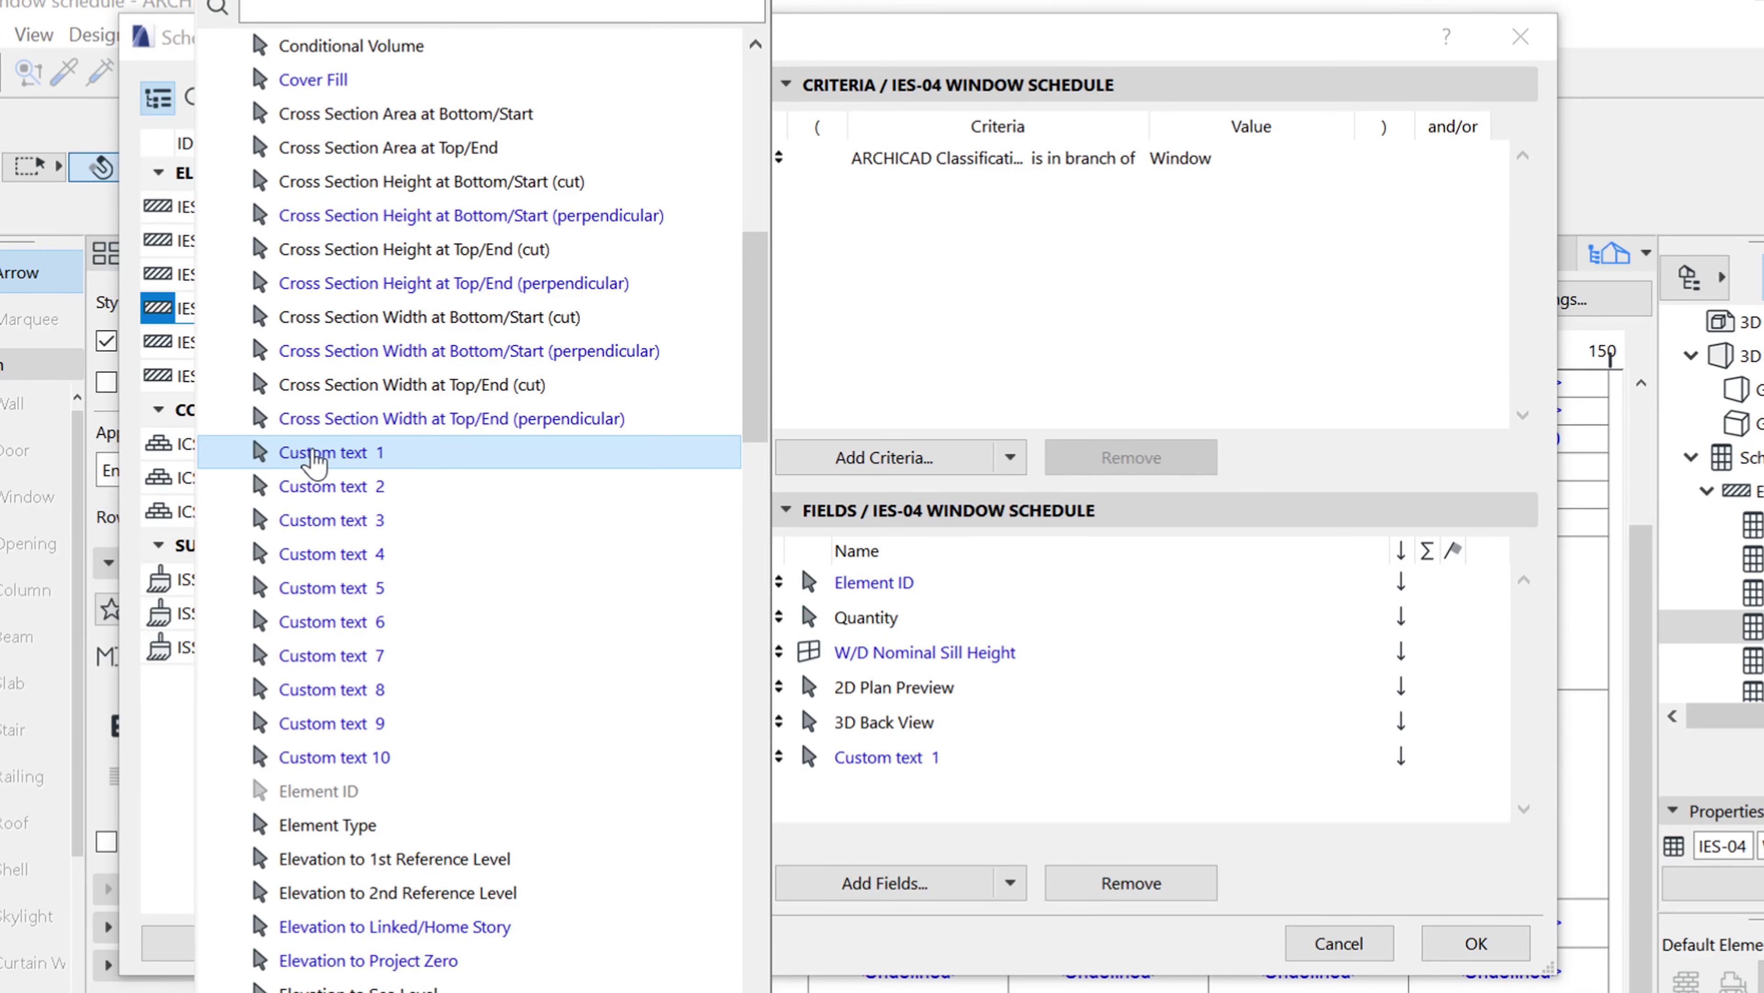
double_click(314, 488)
- Move the Custom text 1 field directly below Element ID and the Quantity field directly above Custom text 2
click(896, 758)
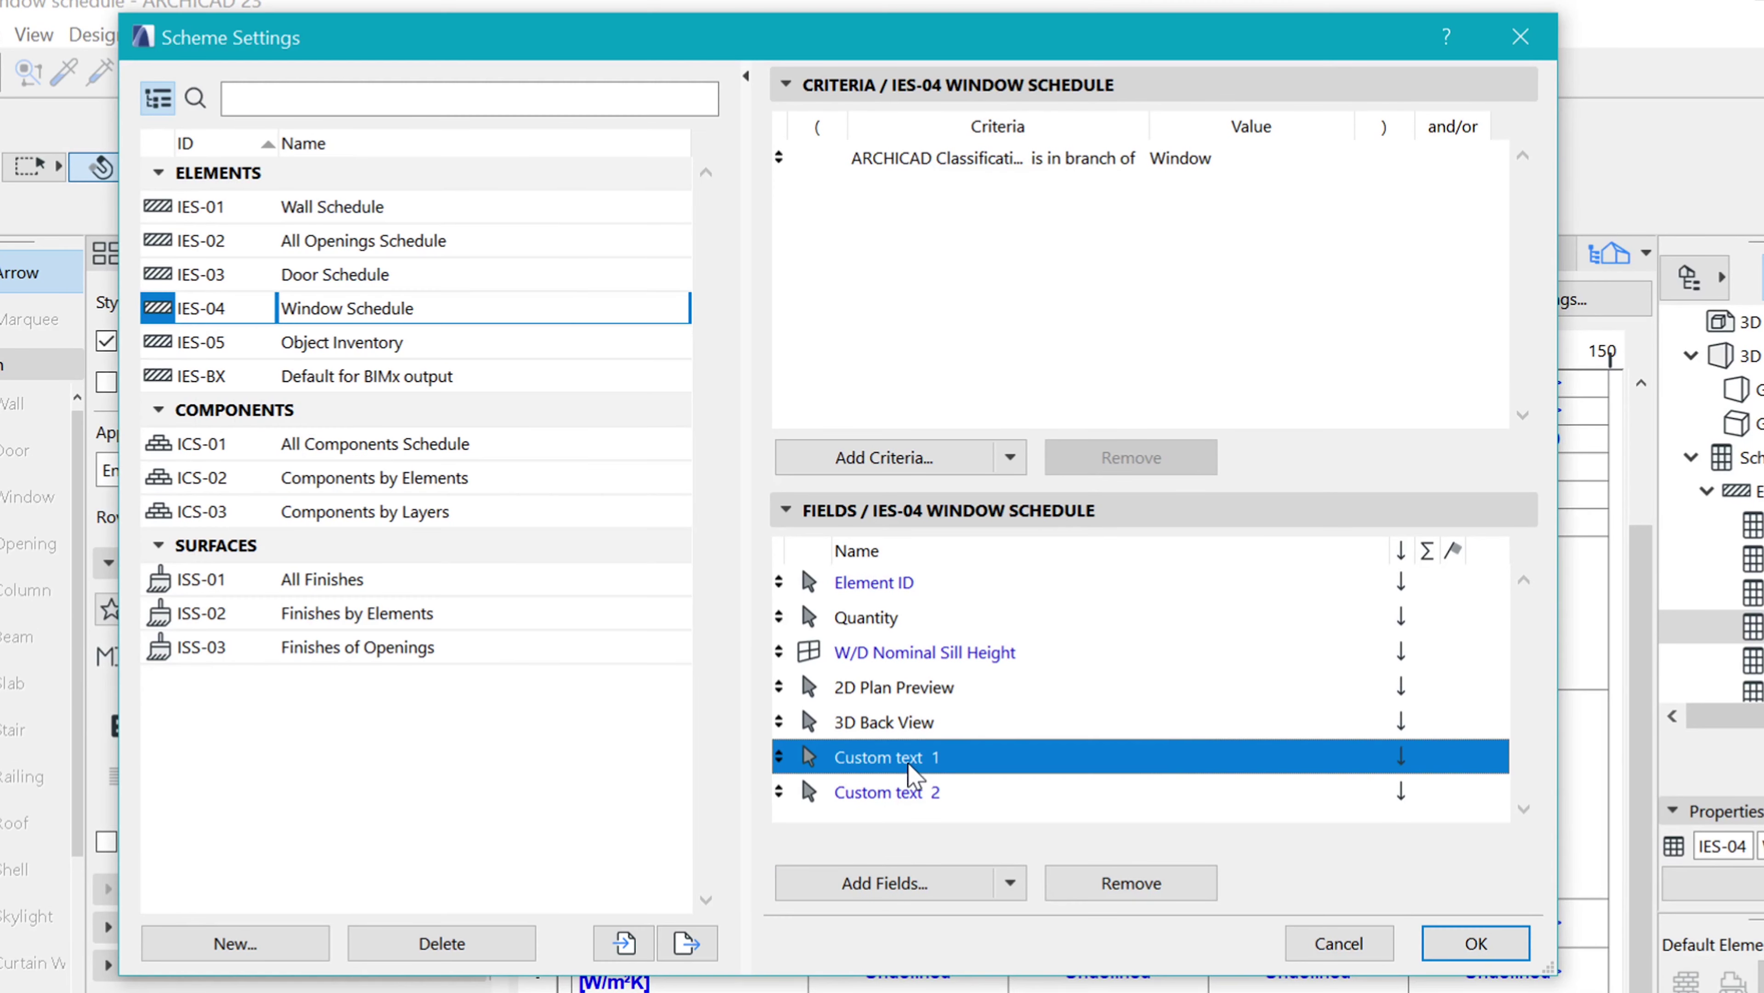
drag(892, 765, 814, 629)
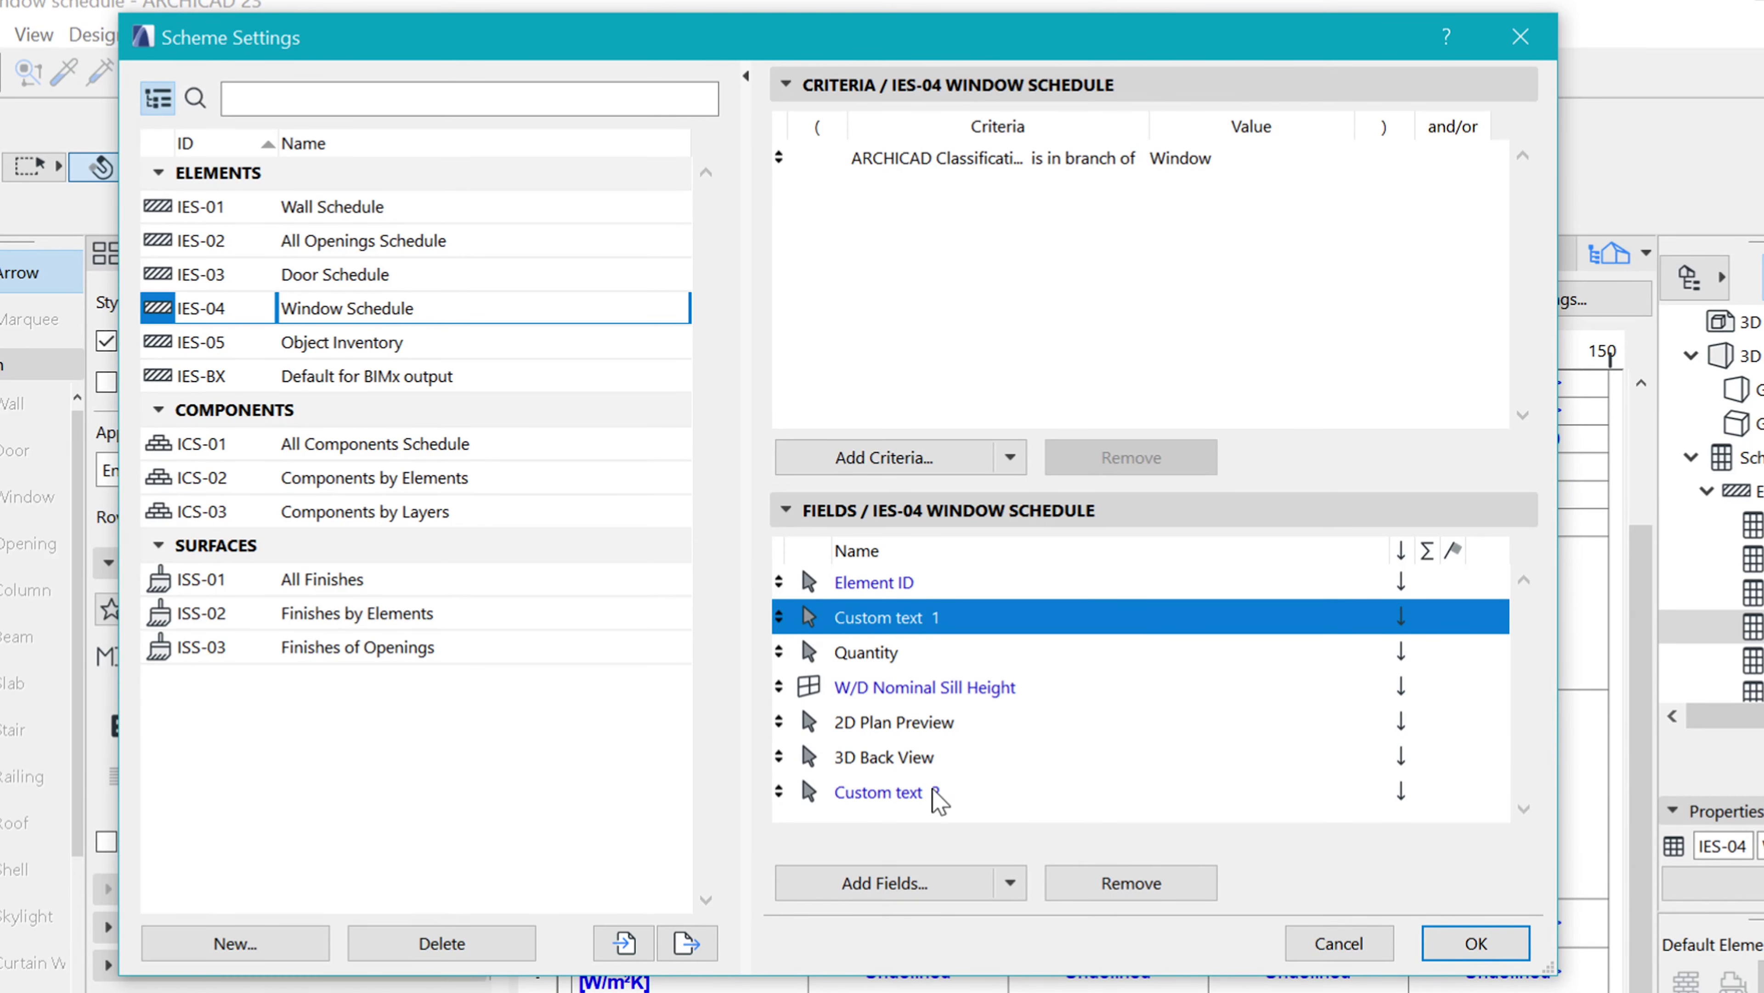
click(889, 756)
click(886, 654)
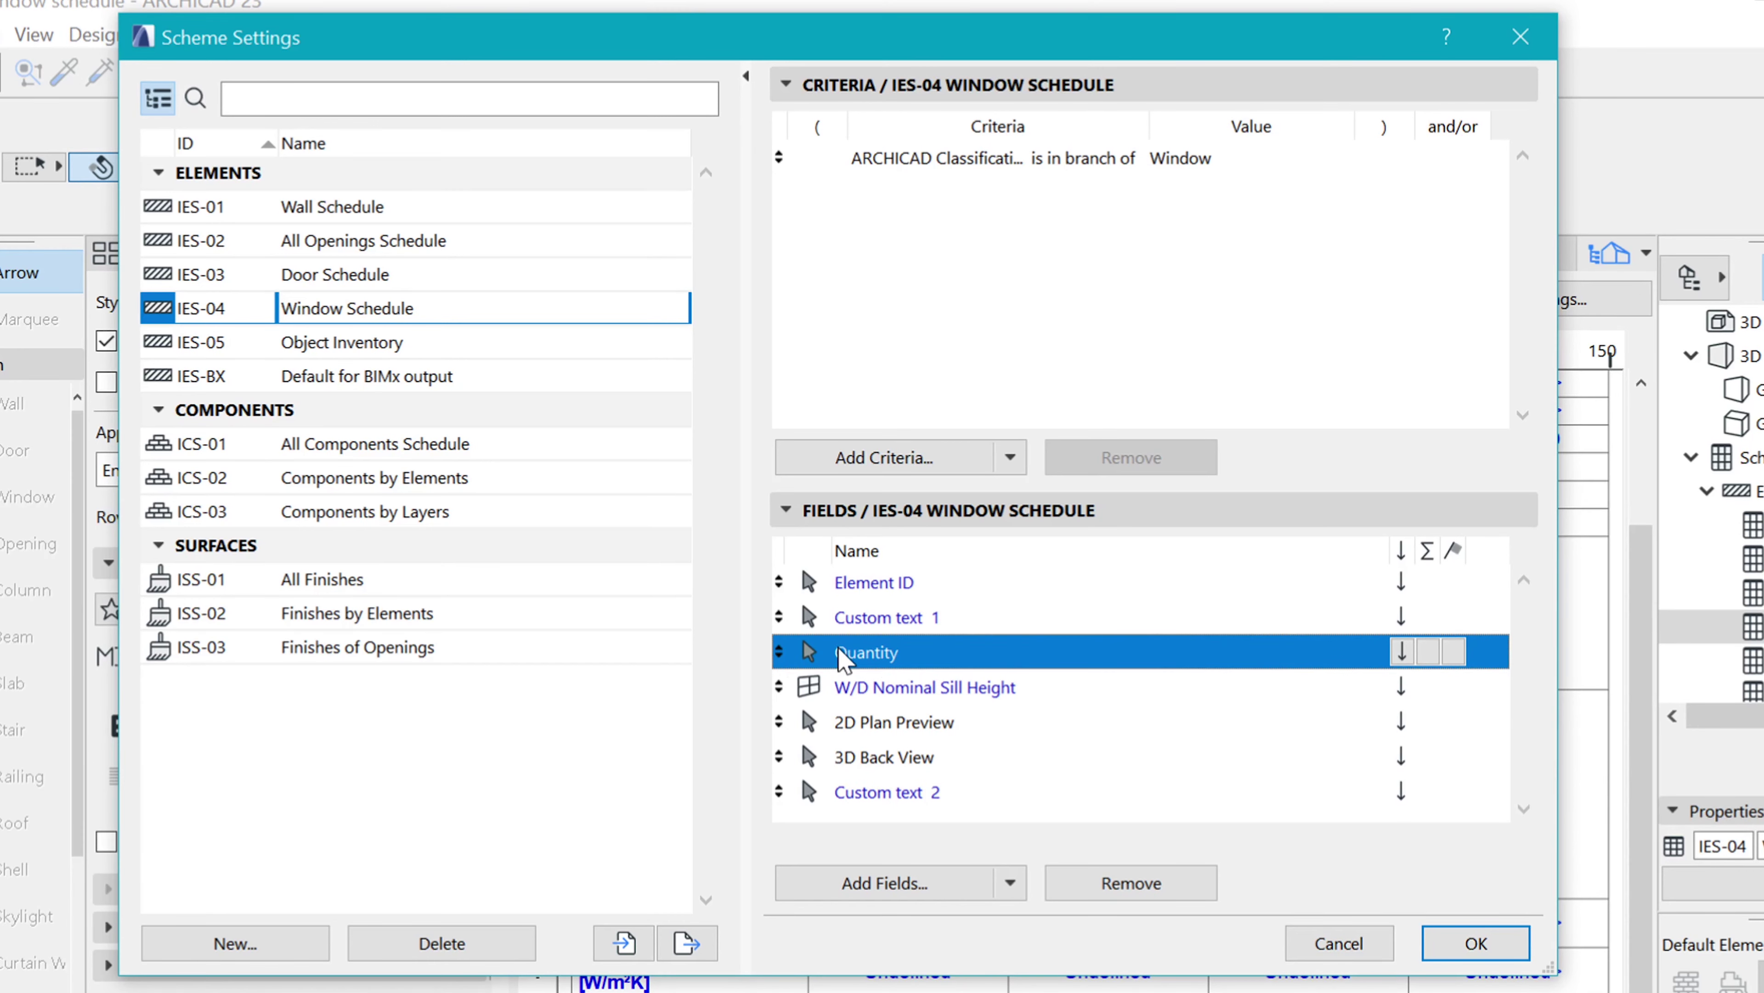
drag(843, 656, 794, 777)
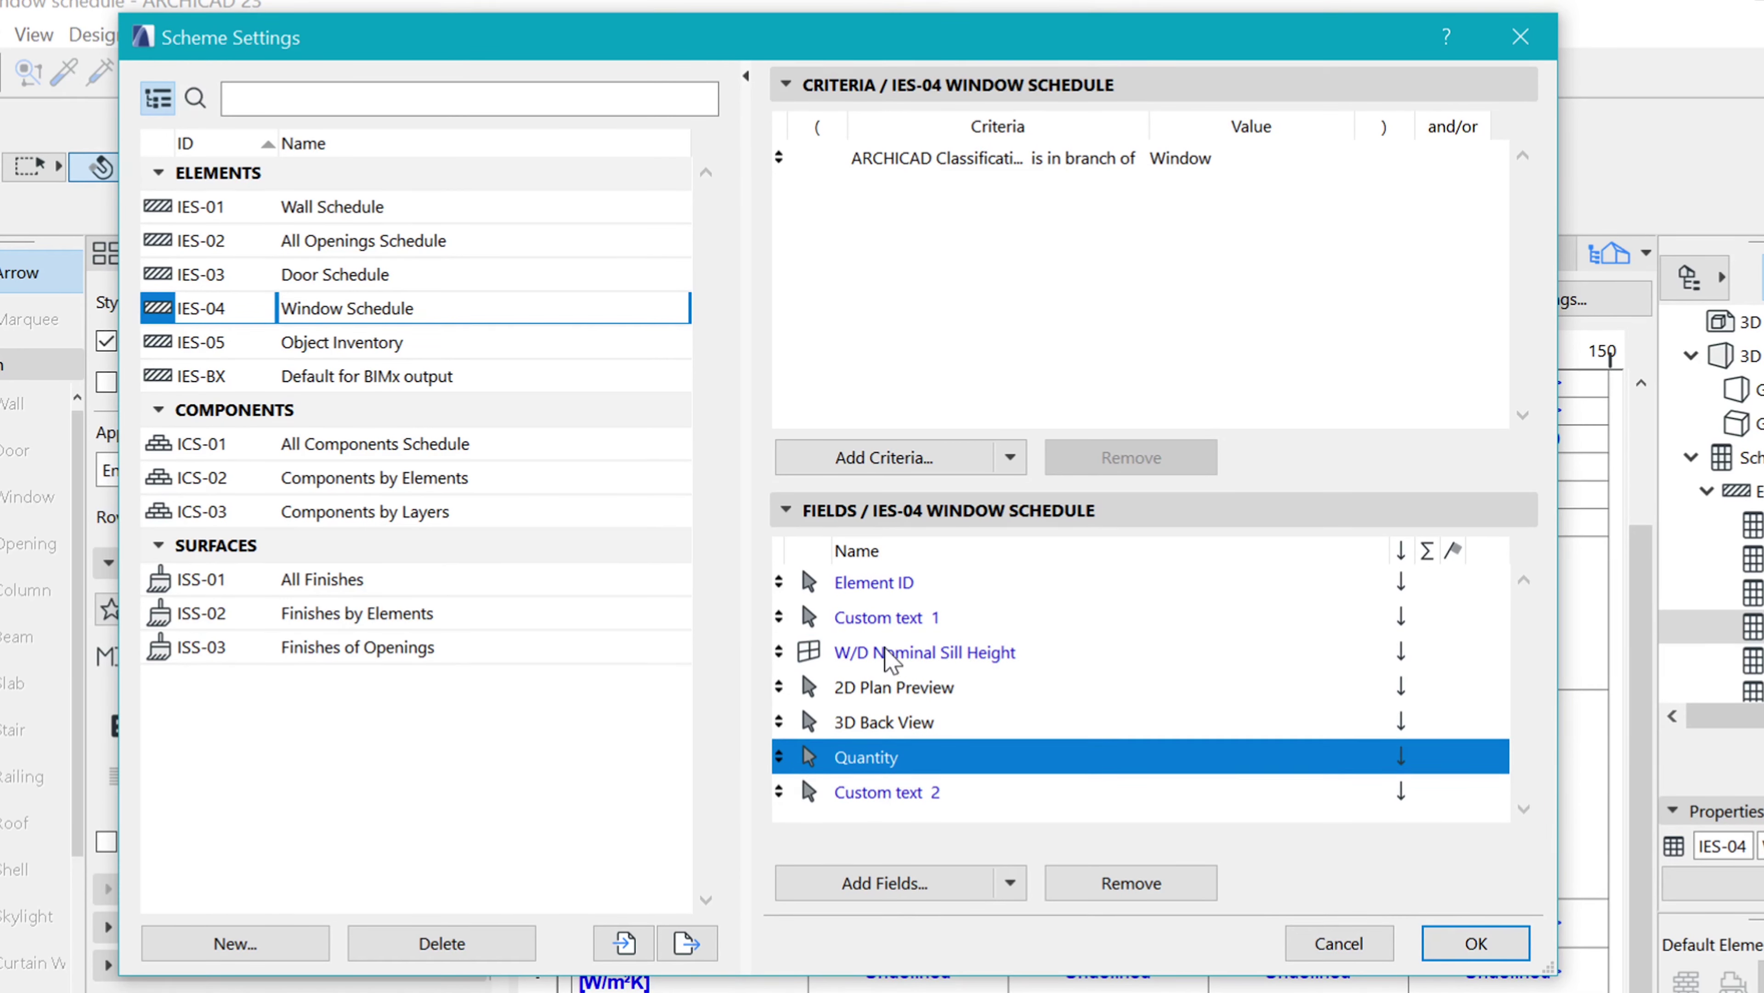
- Order the middle fields as 3D Back View, W/D Nominal Sill Height and 2D Plan Preview, and apply the scheme settings
click(855, 660)
drag(851, 660, 865, 738)
click(872, 686)
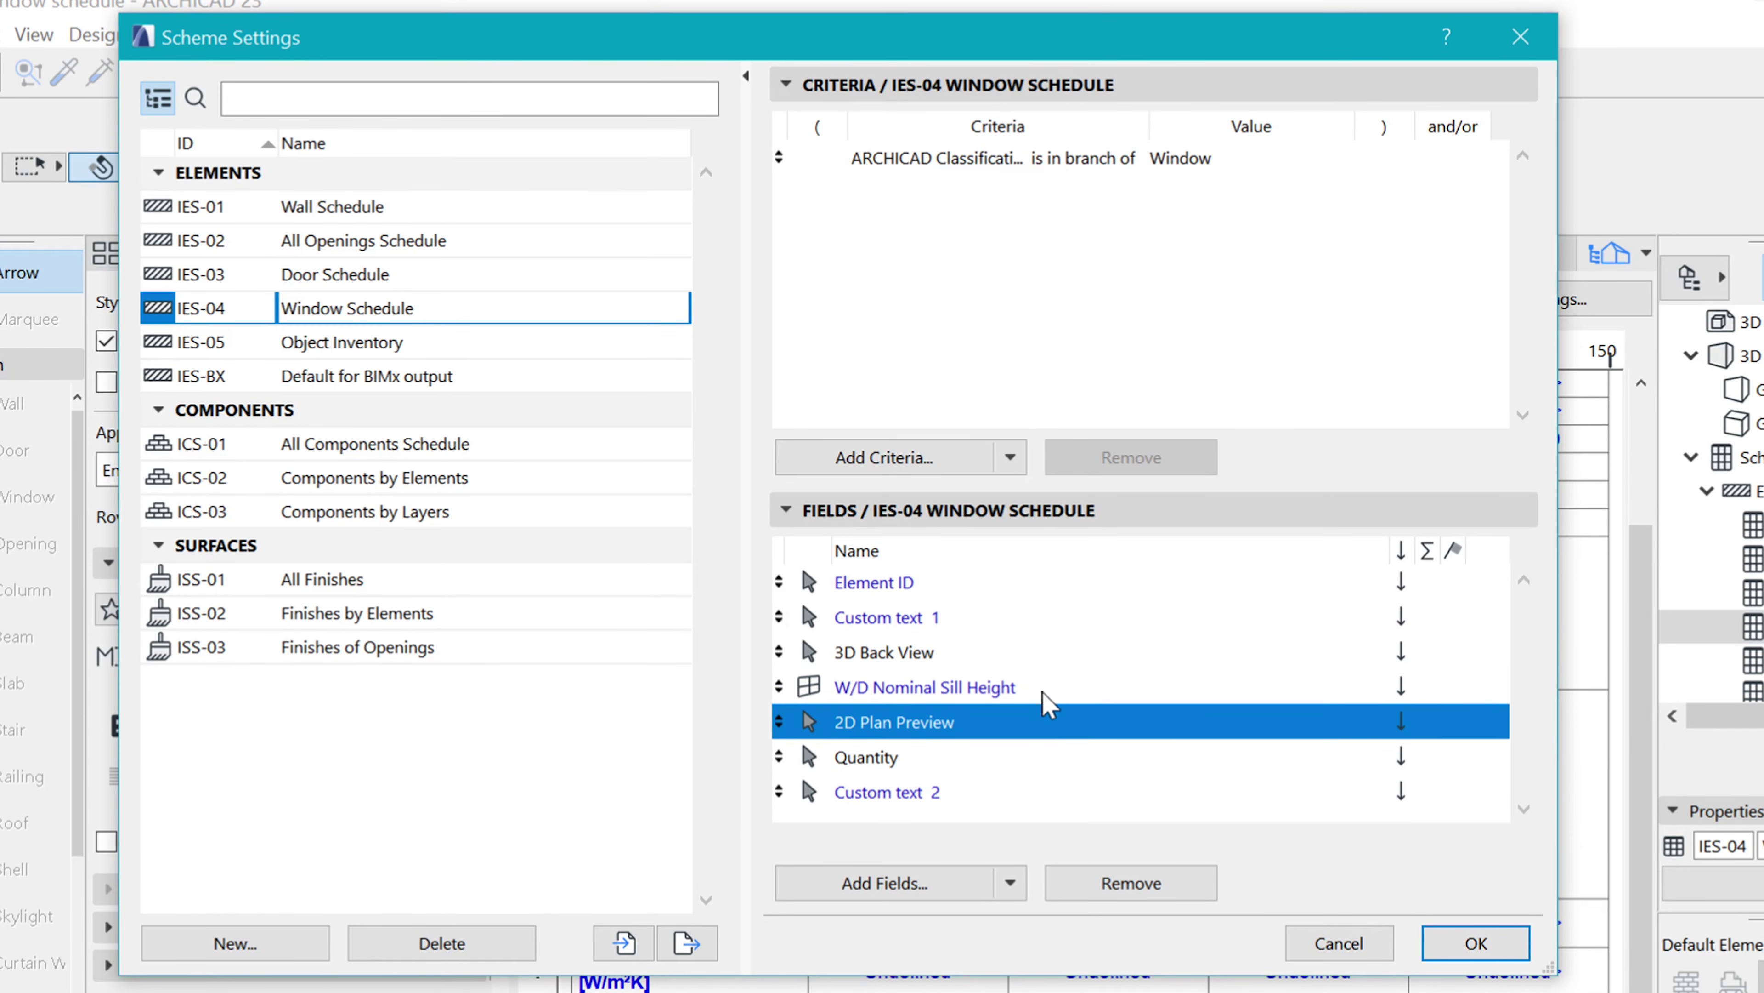
click(903, 614)
click(858, 784)
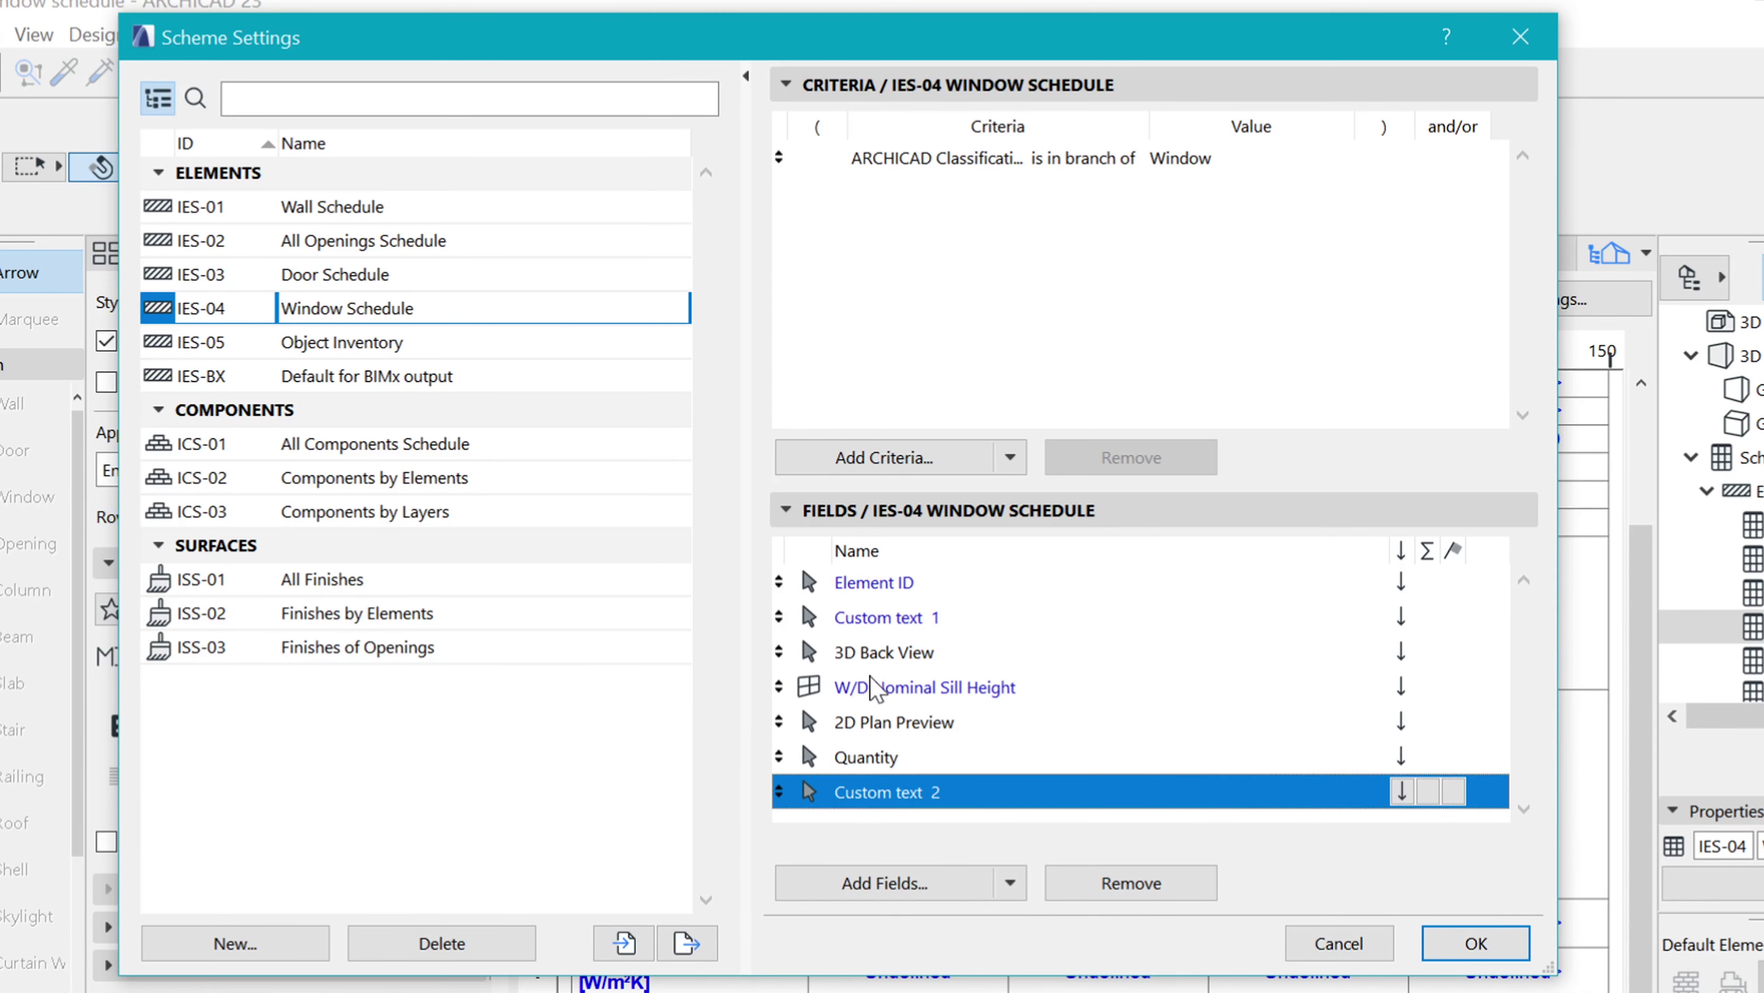
click(890, 581)
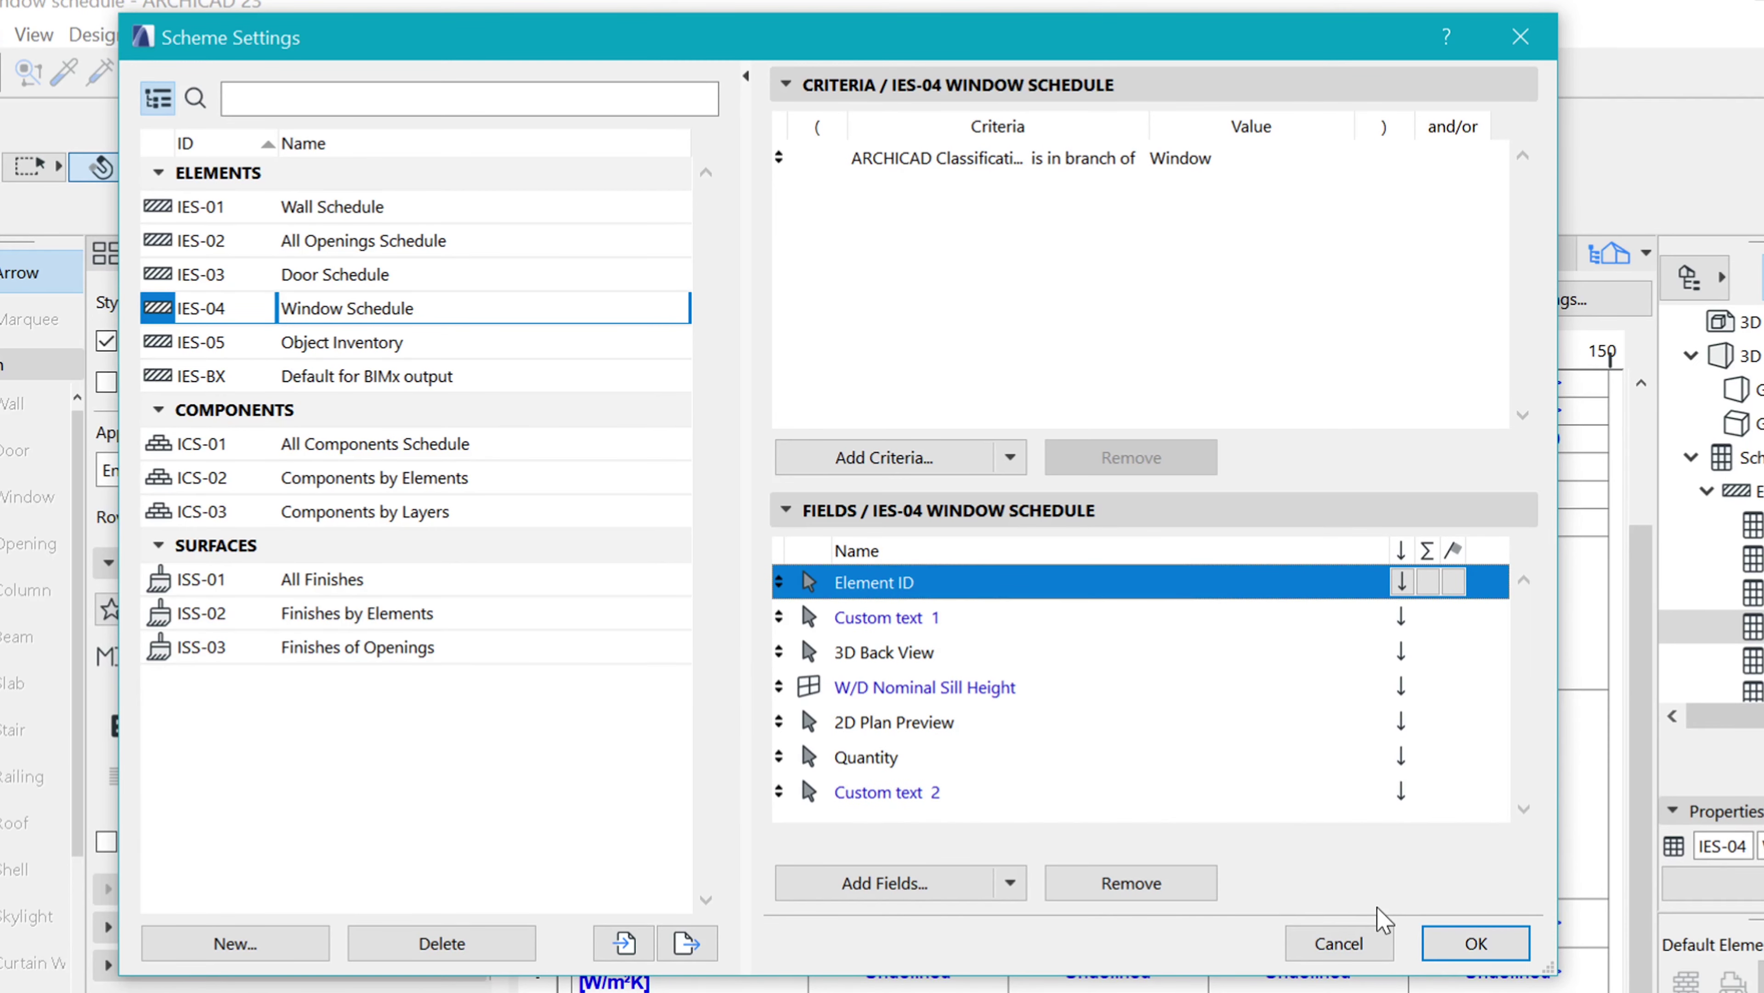
click(1474, 942)
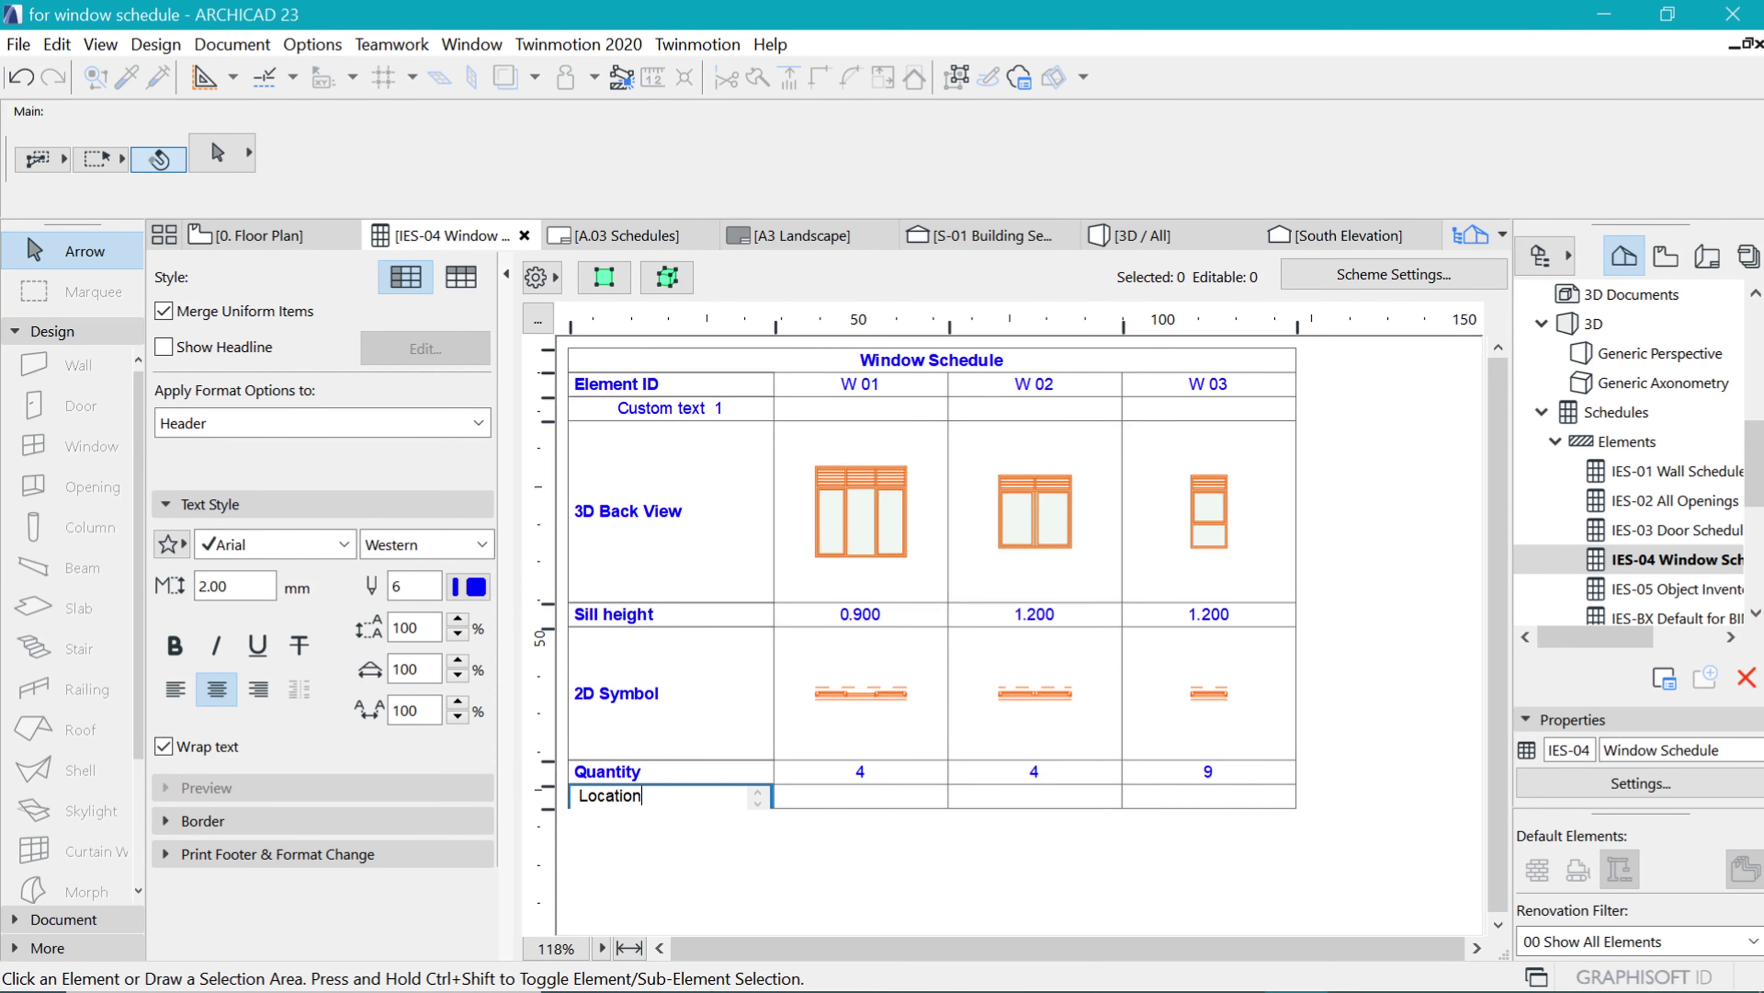
- Format the schedule's Location row header in Times New Roman, bold and left-aligned
key(ctrl+a)
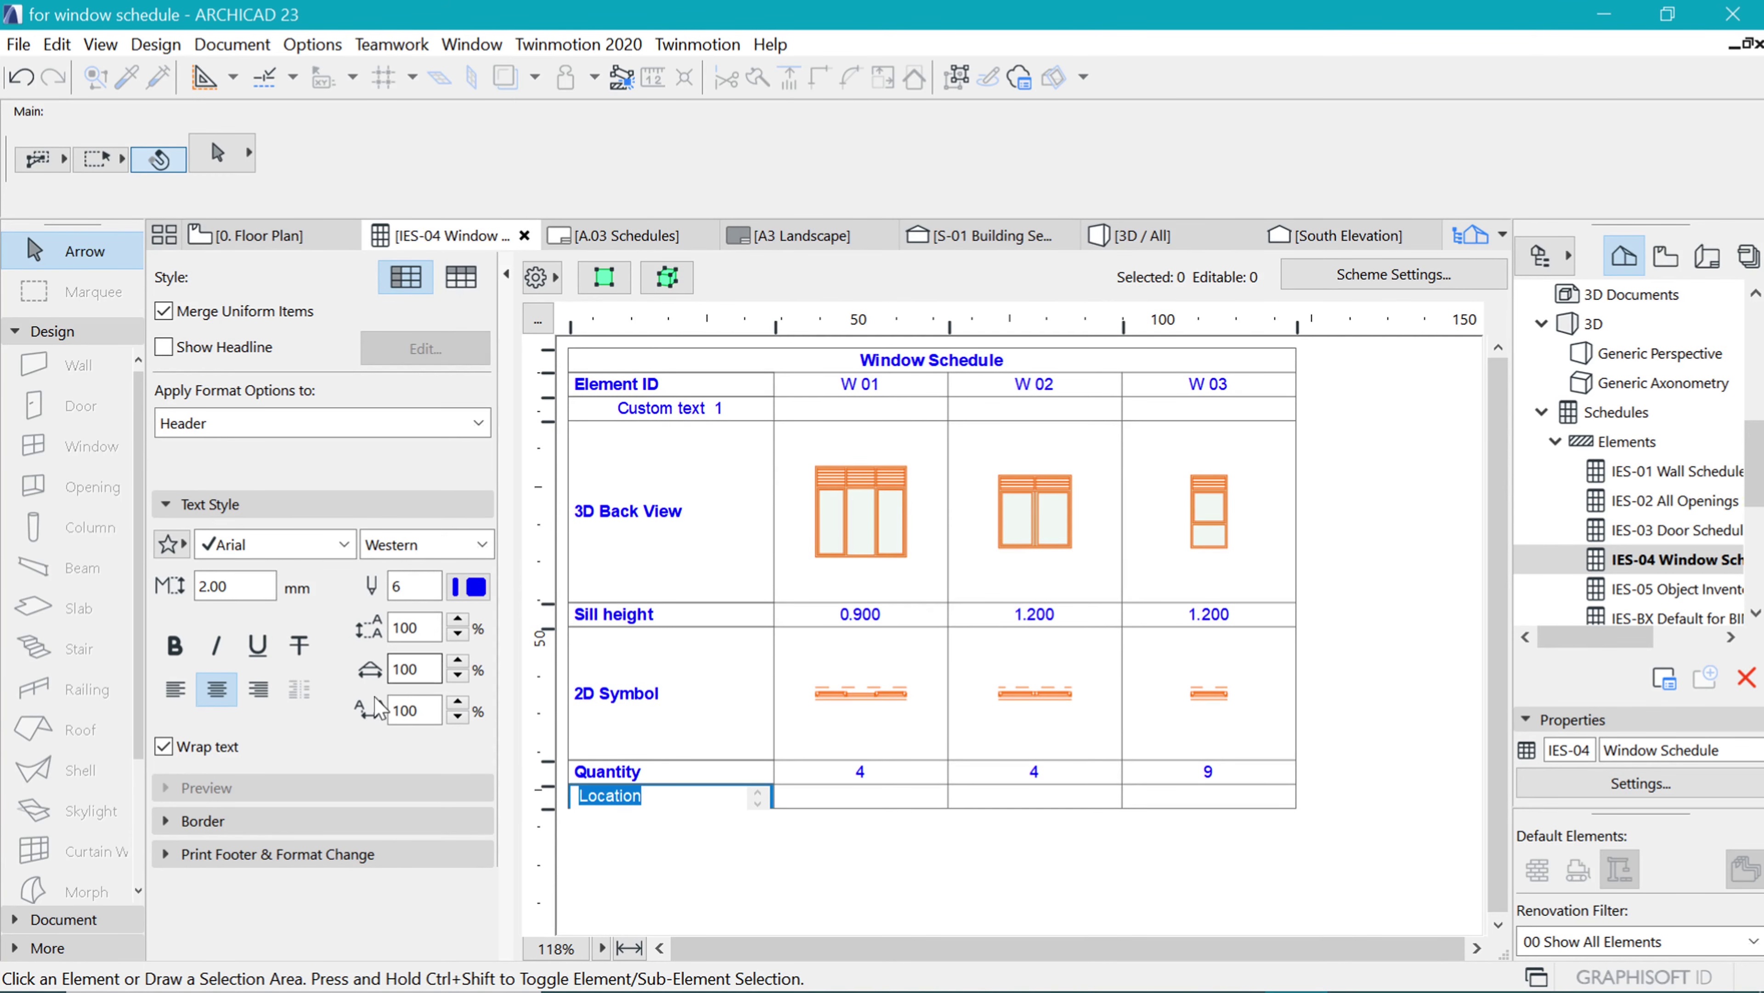
click(288, 545)
scroll(477, 163, down, 15)
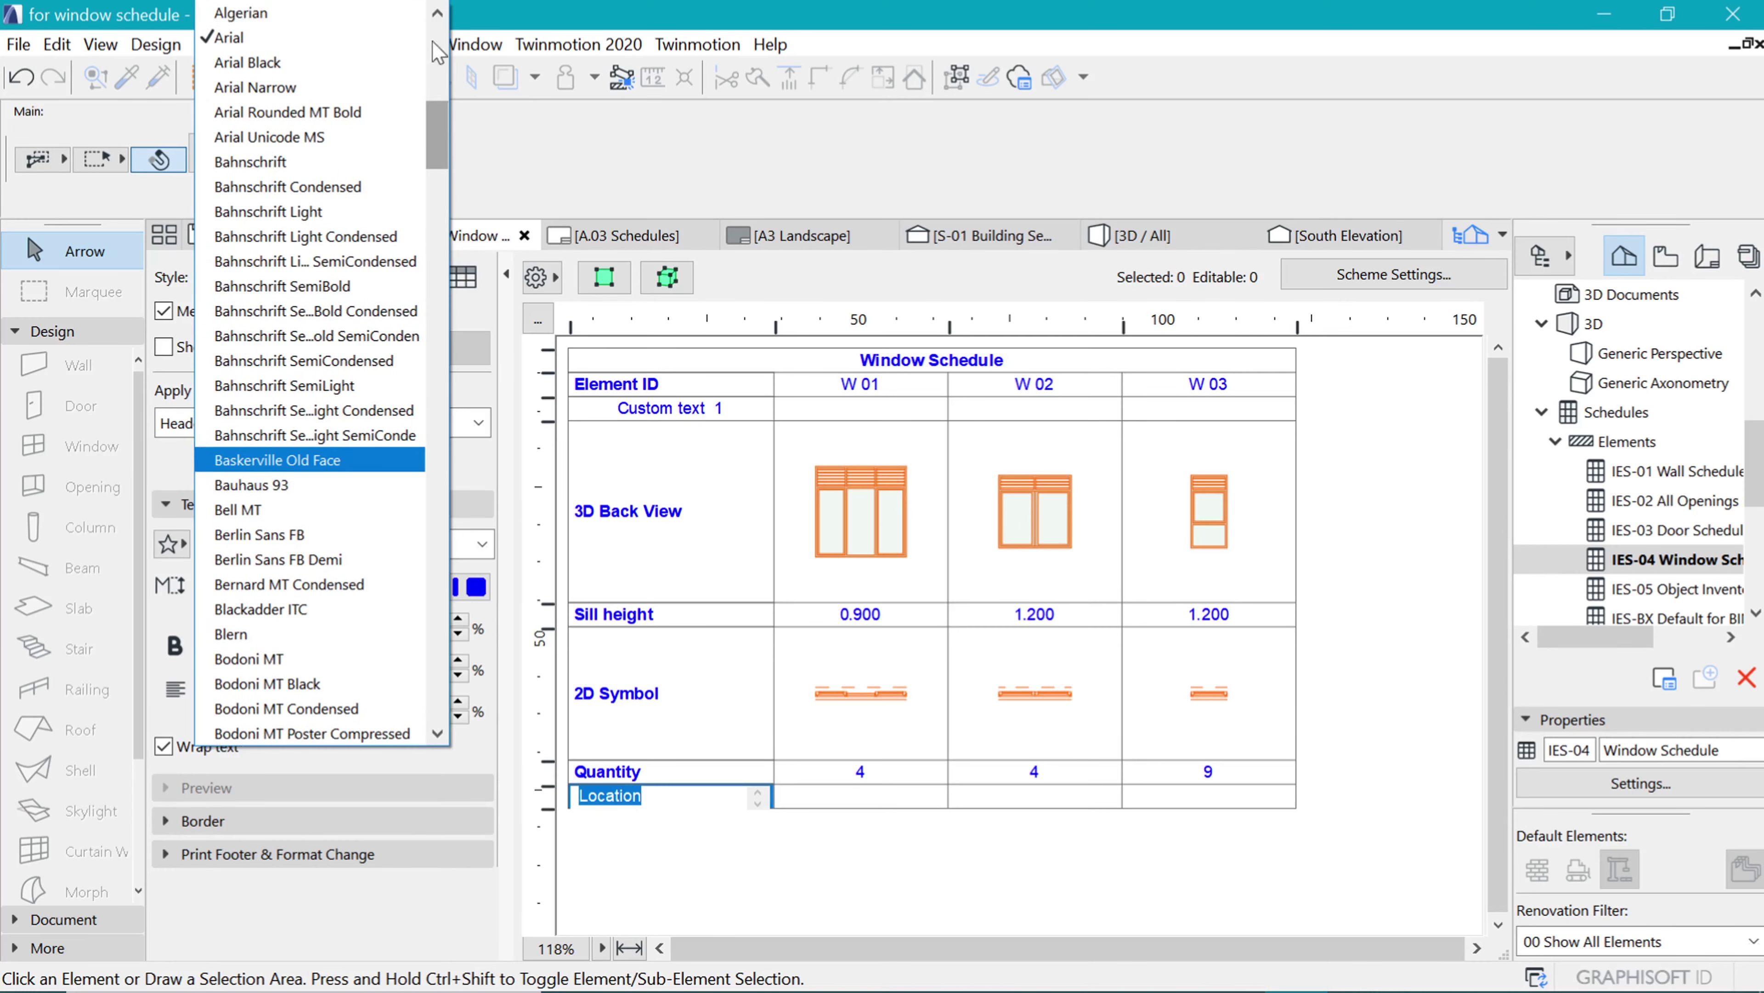
click(368, 15)
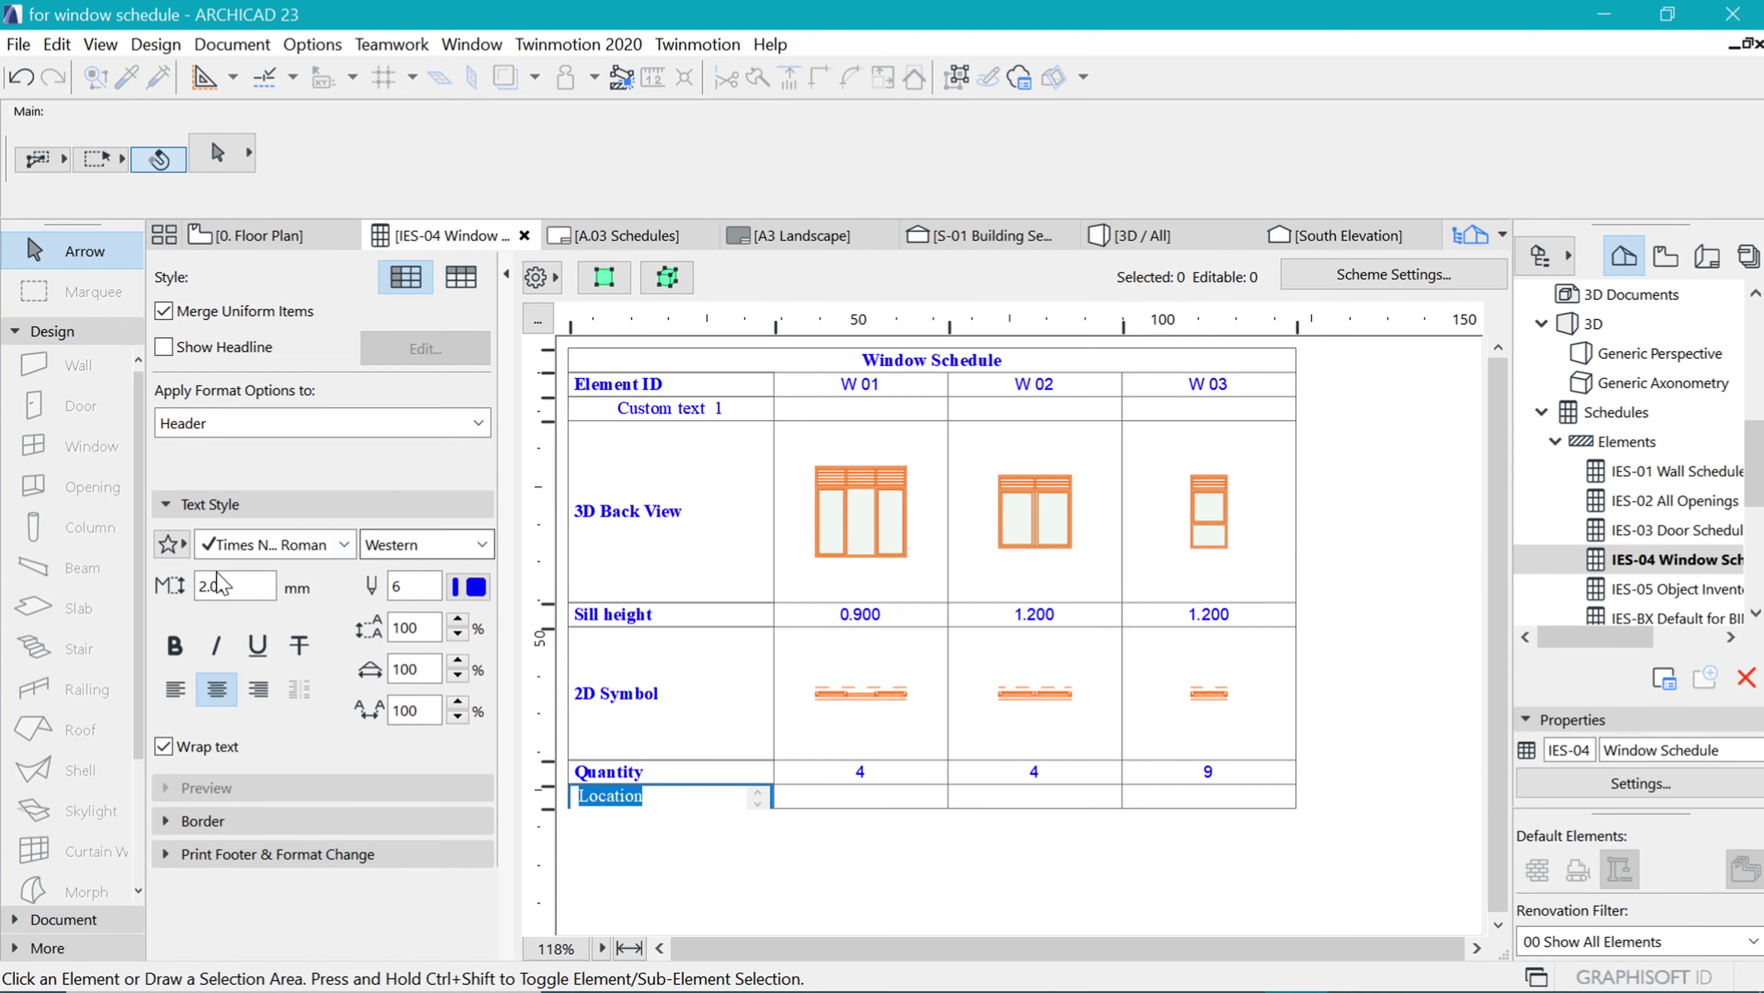
click(174, 646)
click(169, 695)
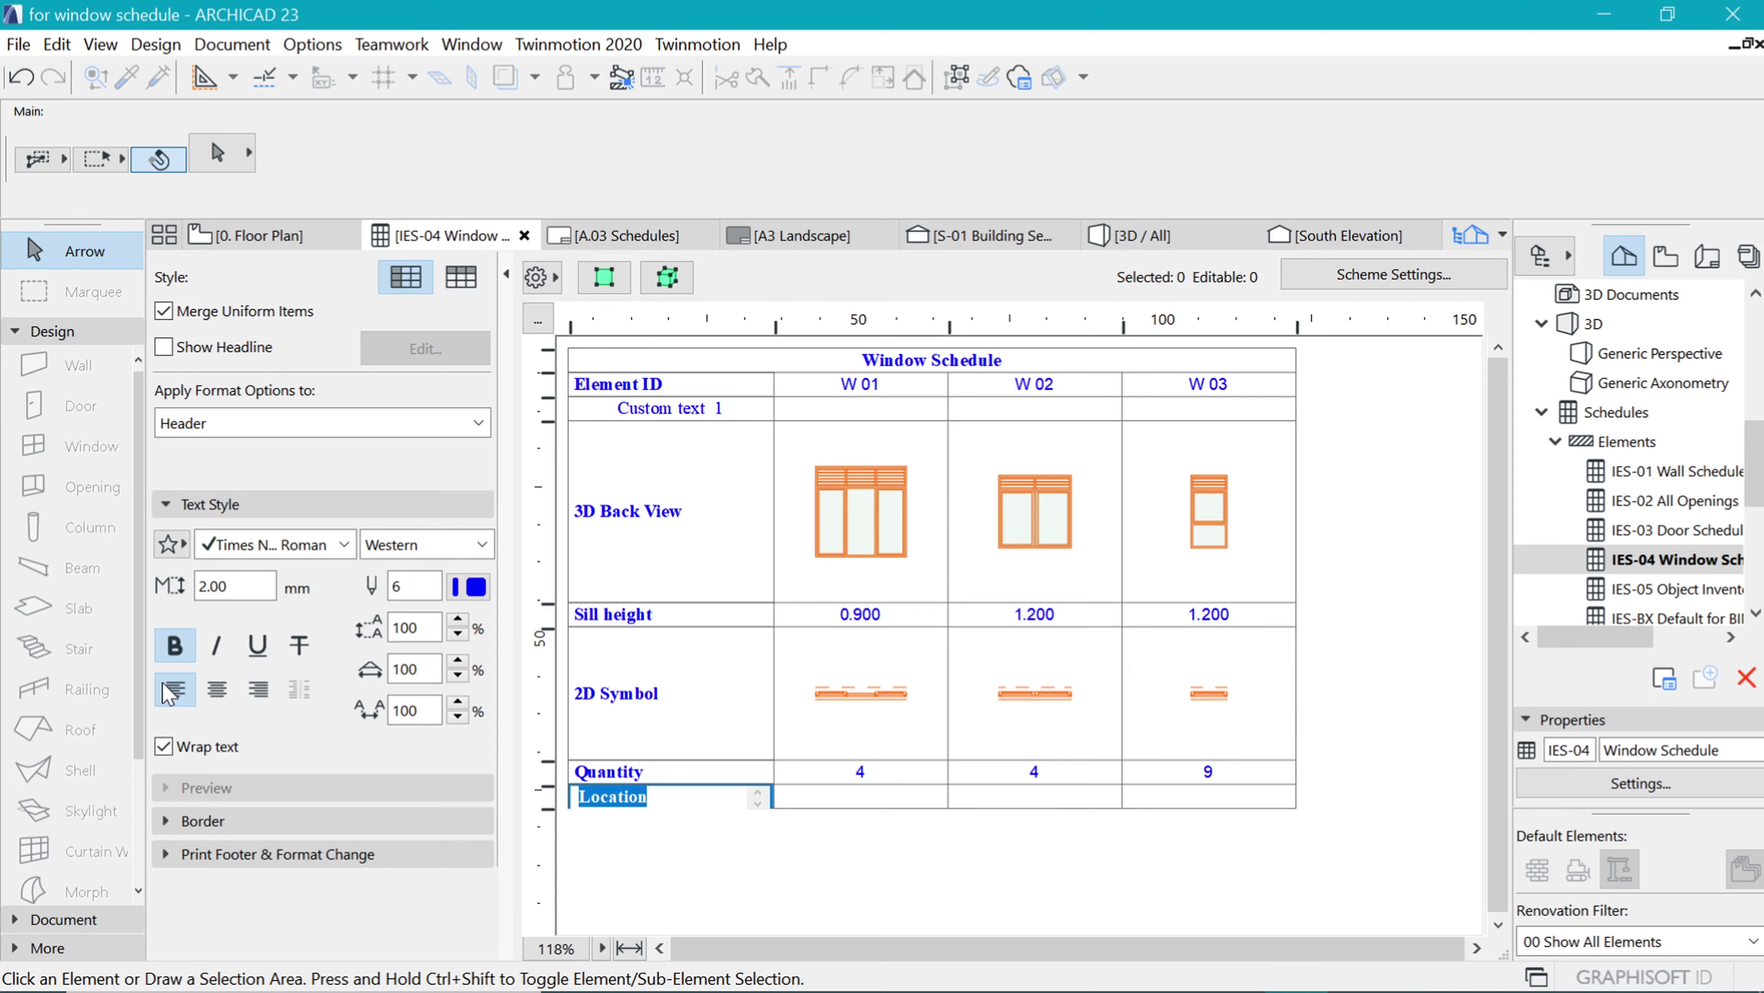
- Rename the Custom text 1 row header to Description and format it in Times New Roman, bold and left-aligned
click(671, 410)
text(De)
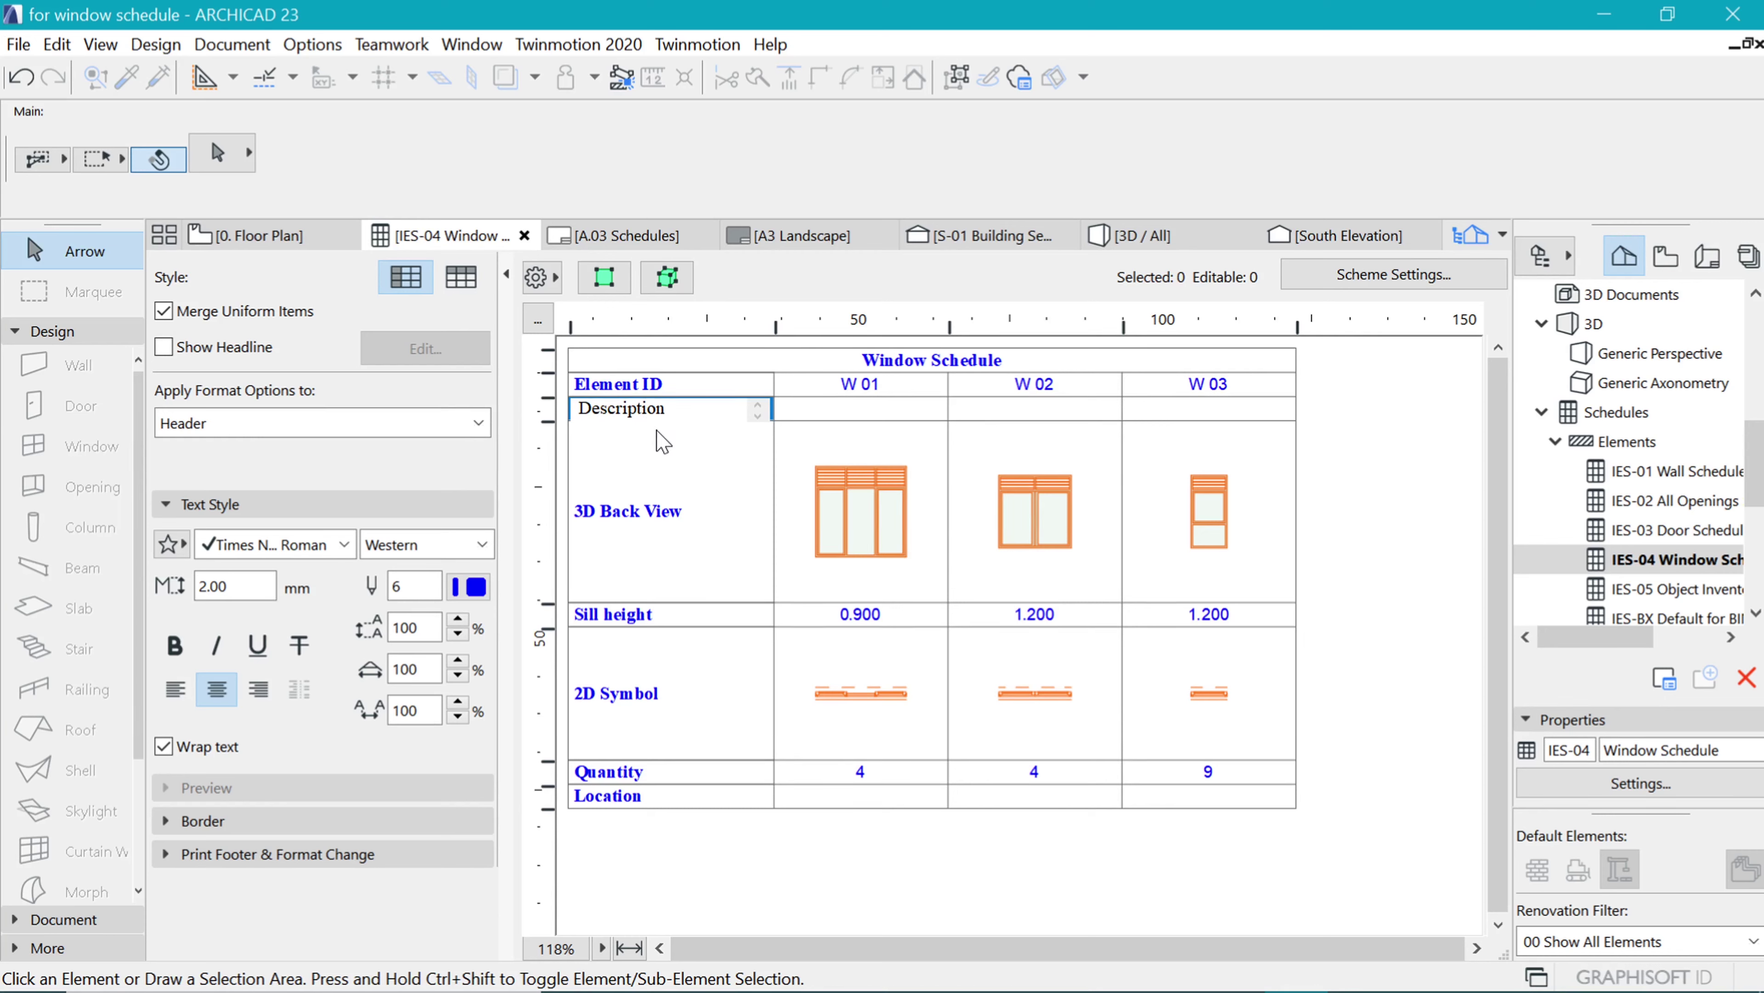
text(scription)
key(ctrl+a)
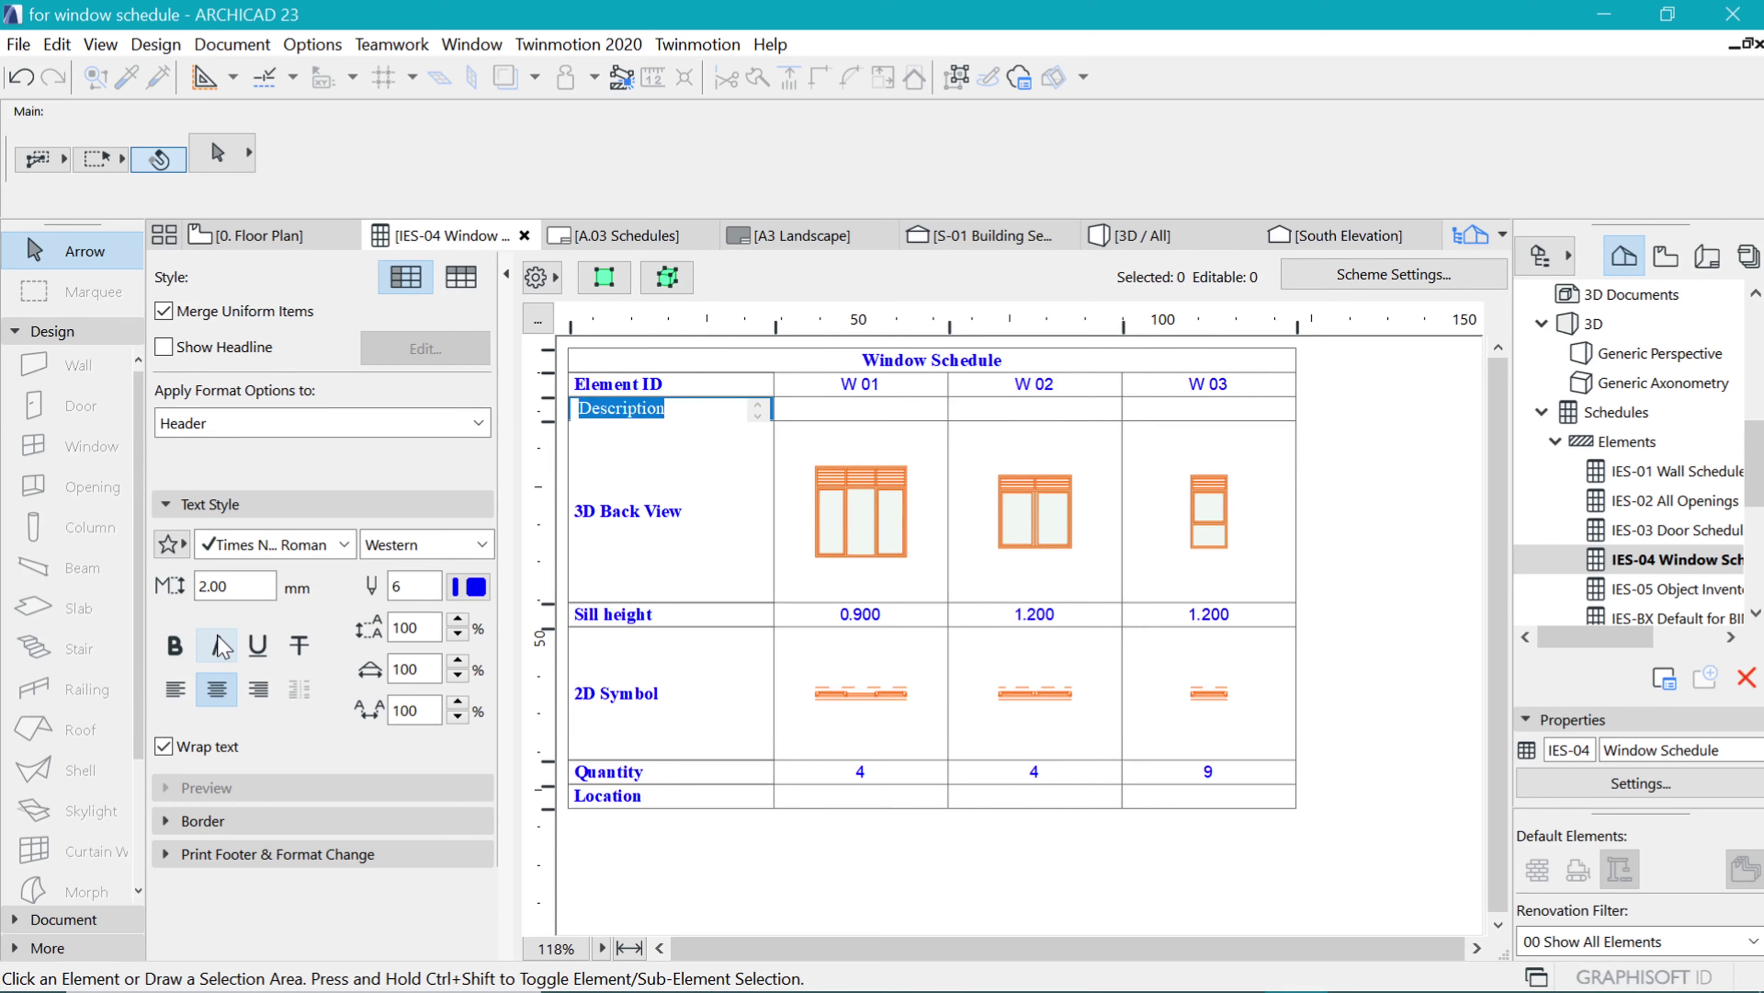
click(174, 645)
click(174, 687)
click(338, 546)
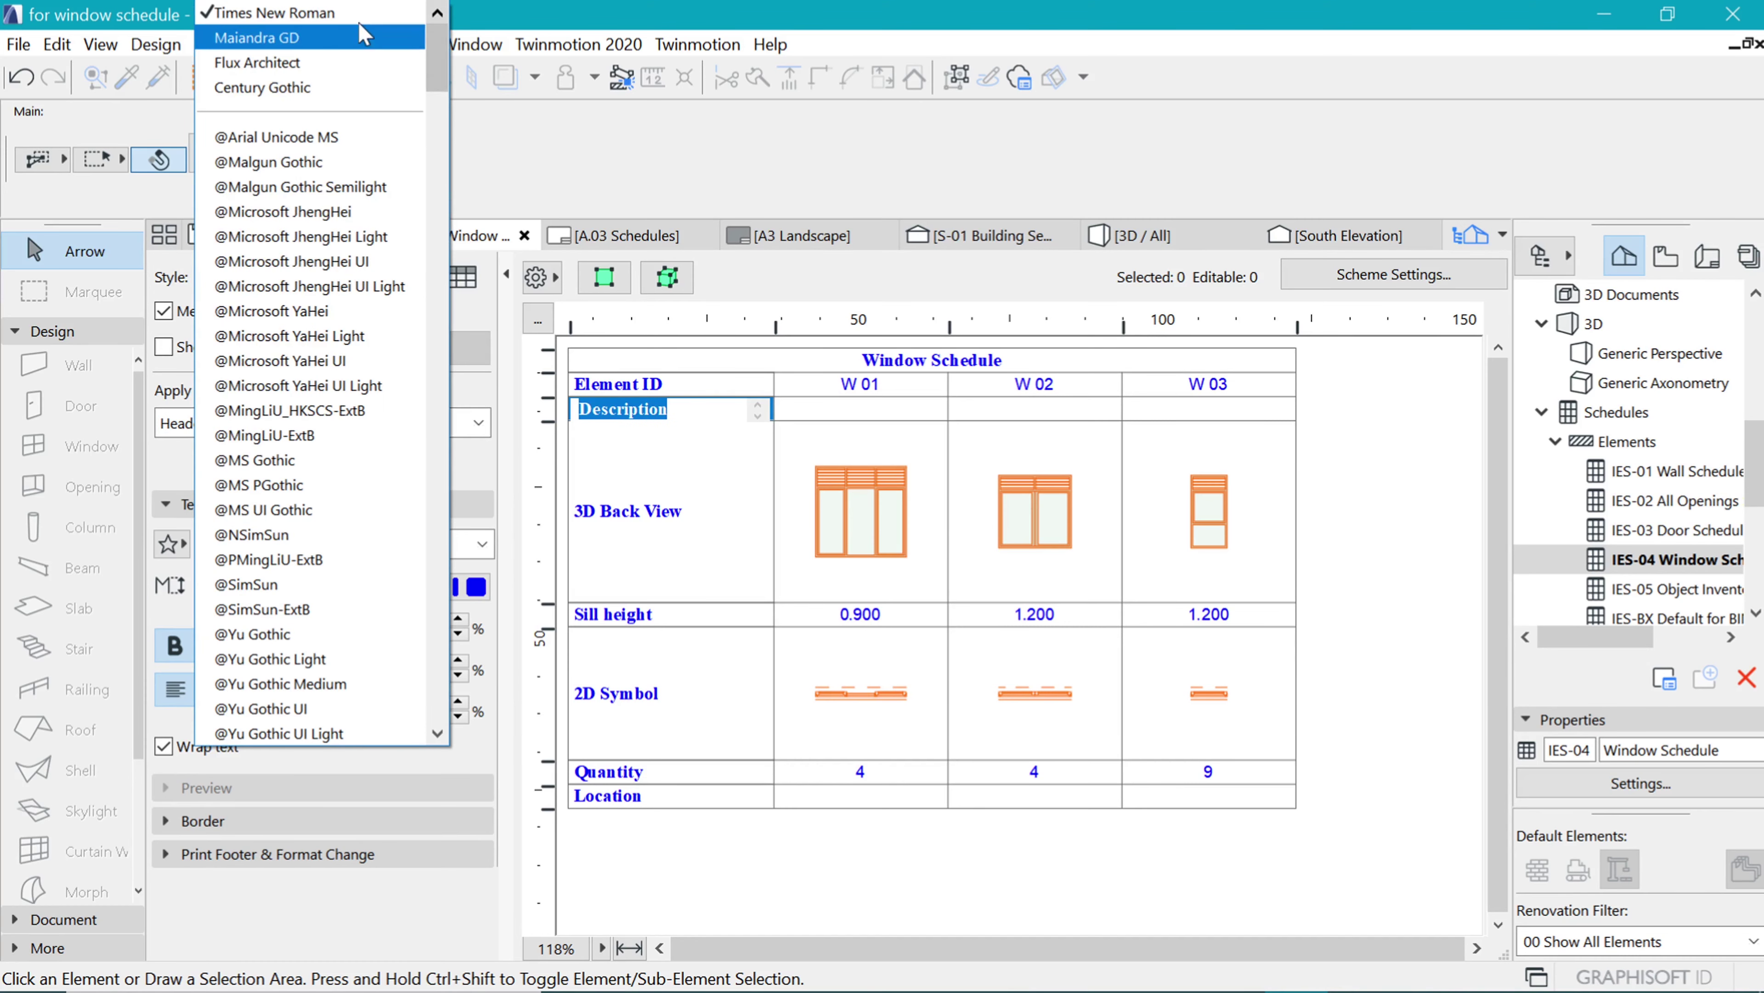
click(400, 26)
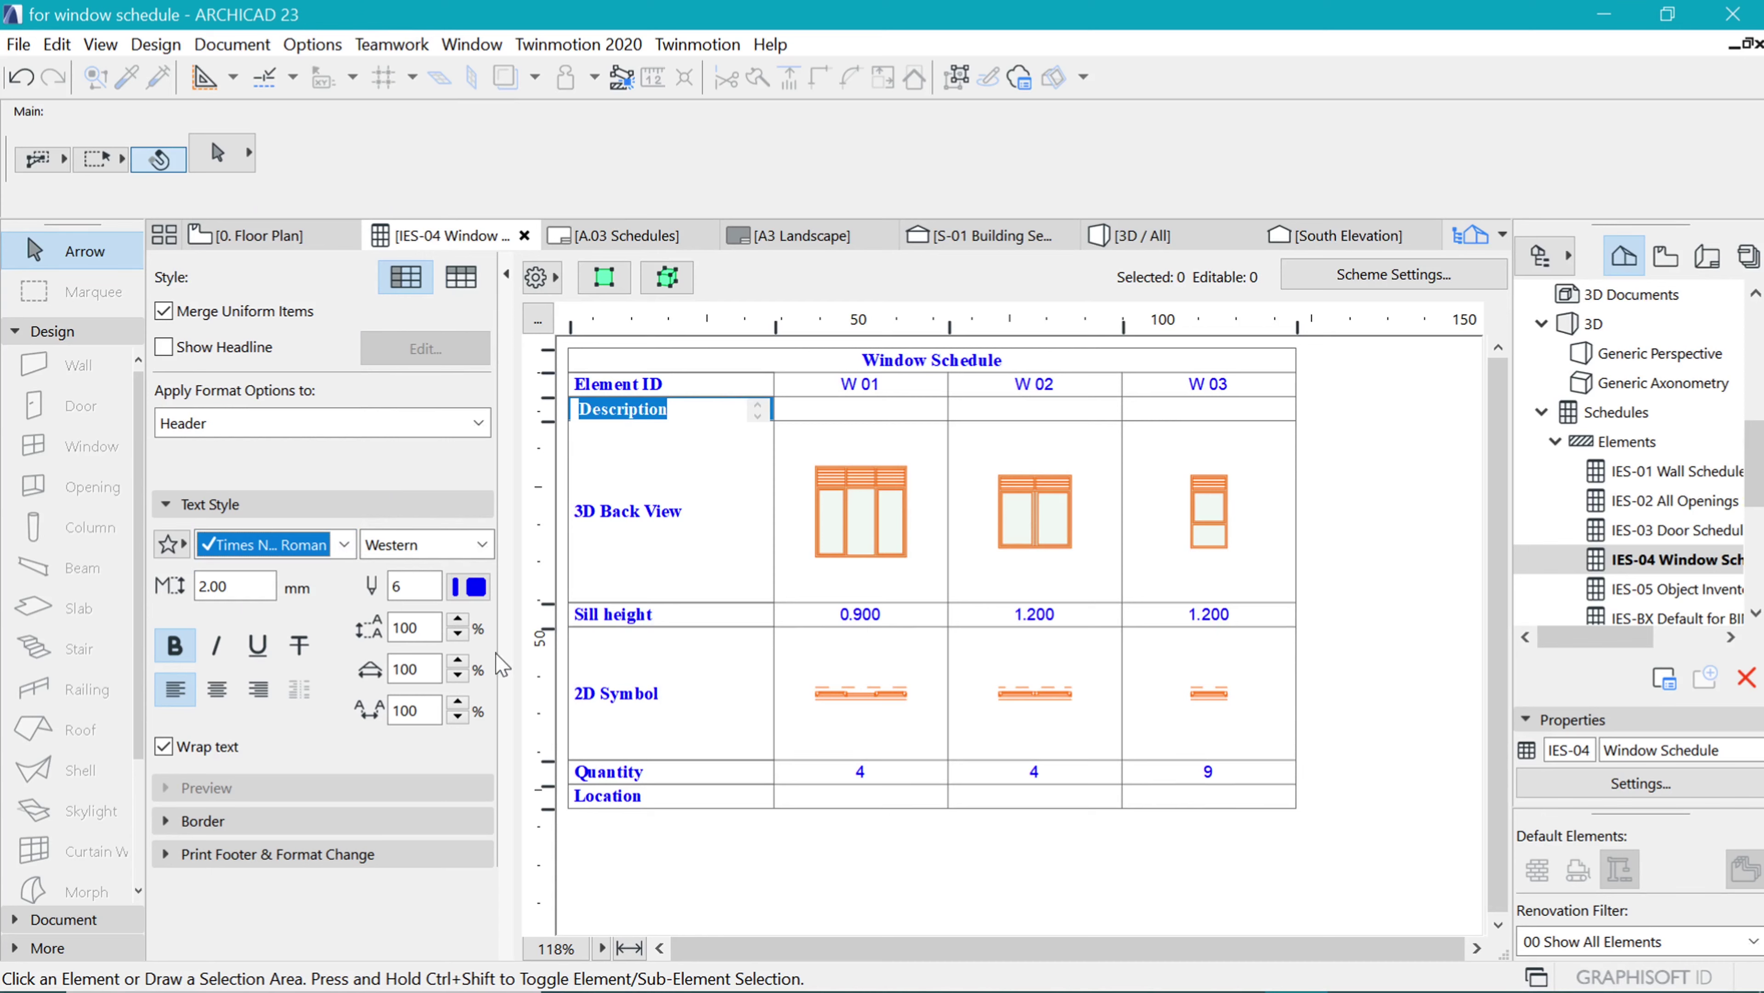
- Set the font of the schedule's values to Times New Roman
click(852, 610)
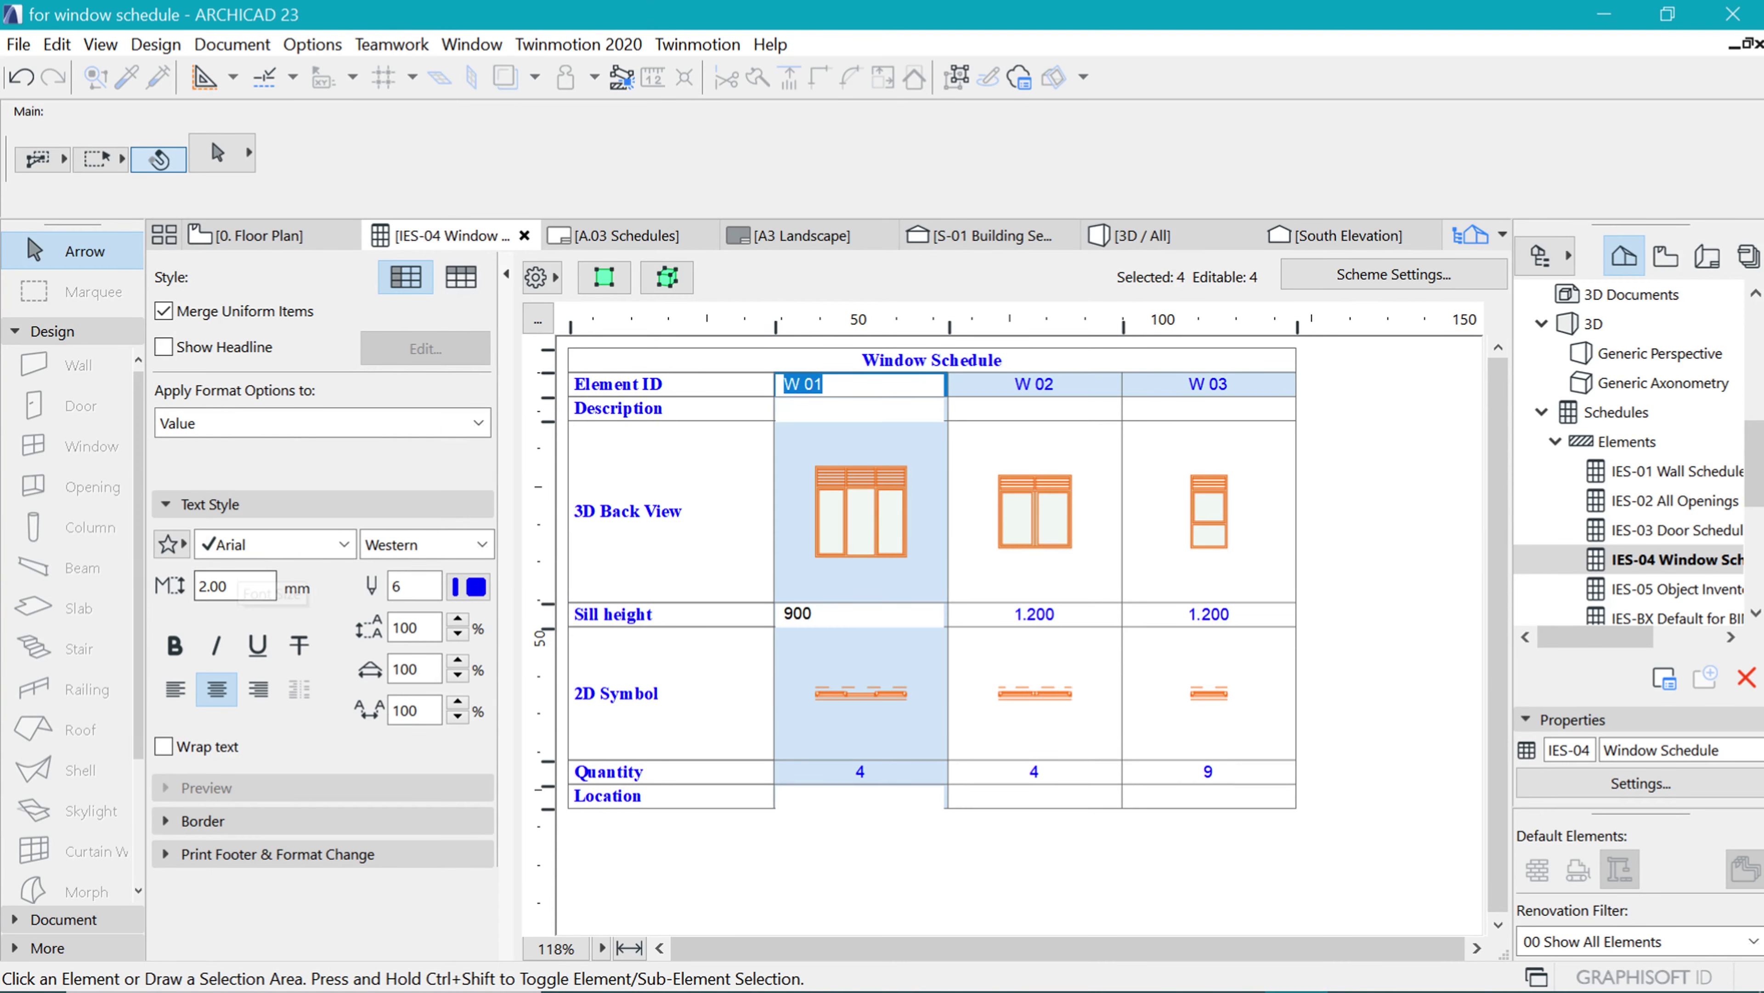
click(292, 548)
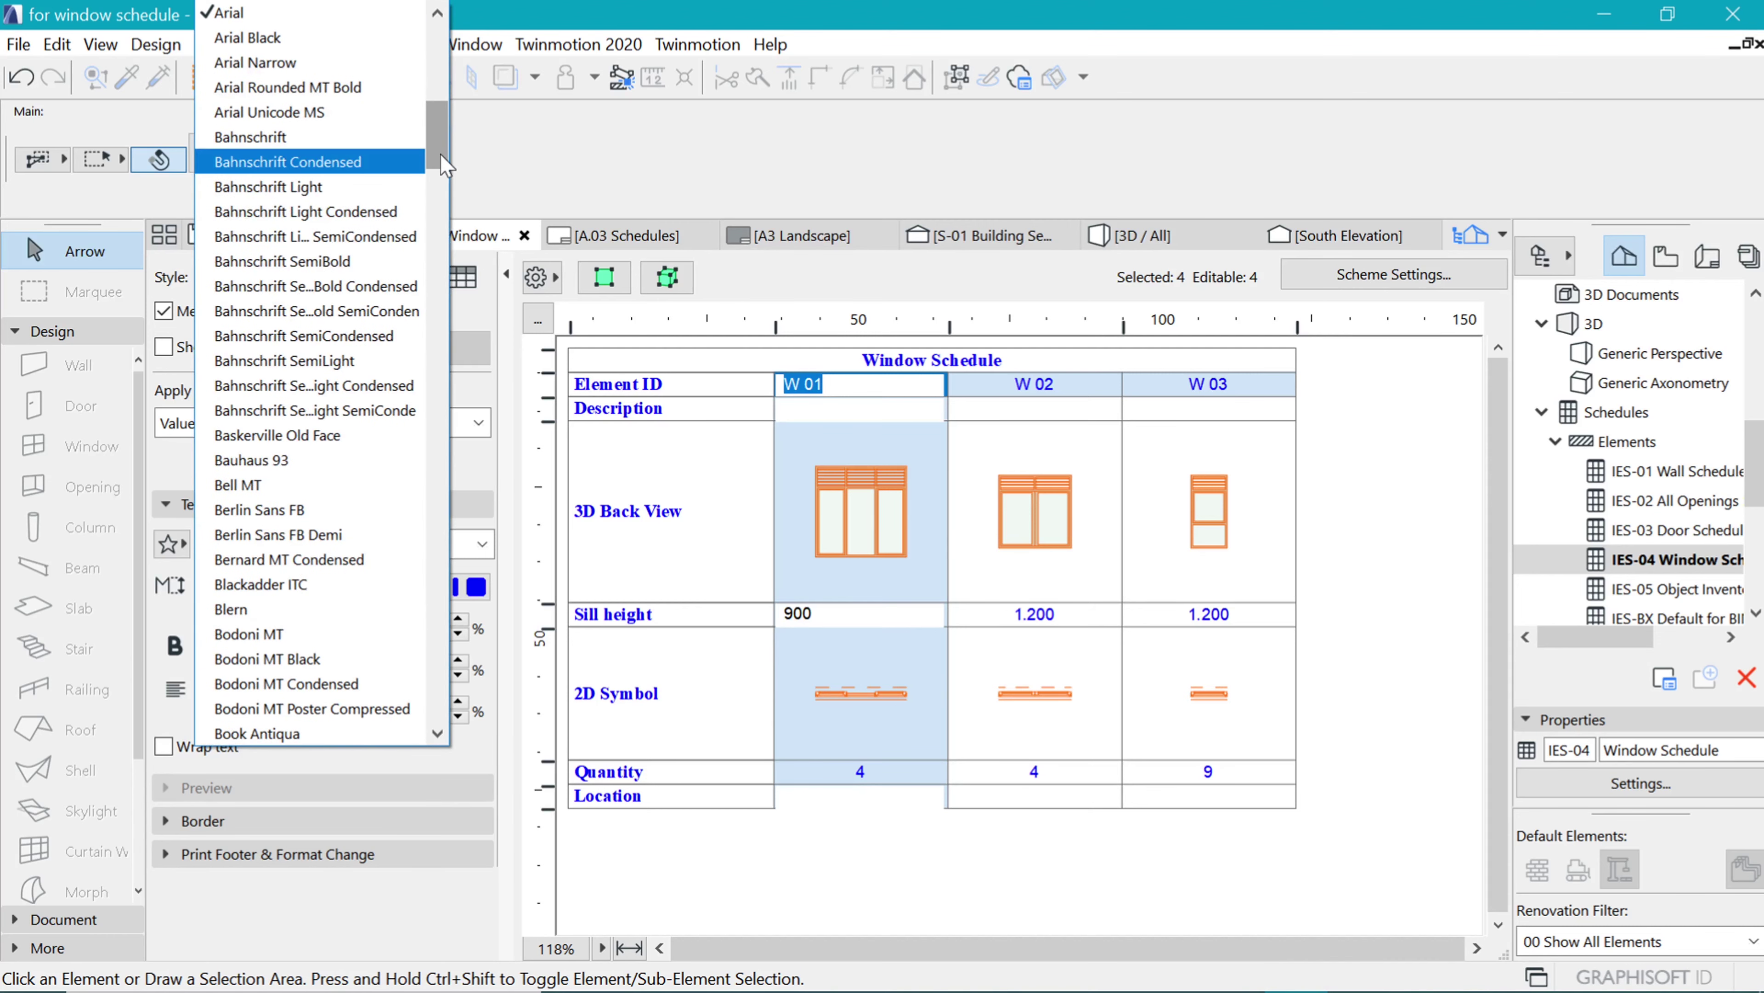
scroll(362, 105, up, 10)
click(389, 14)
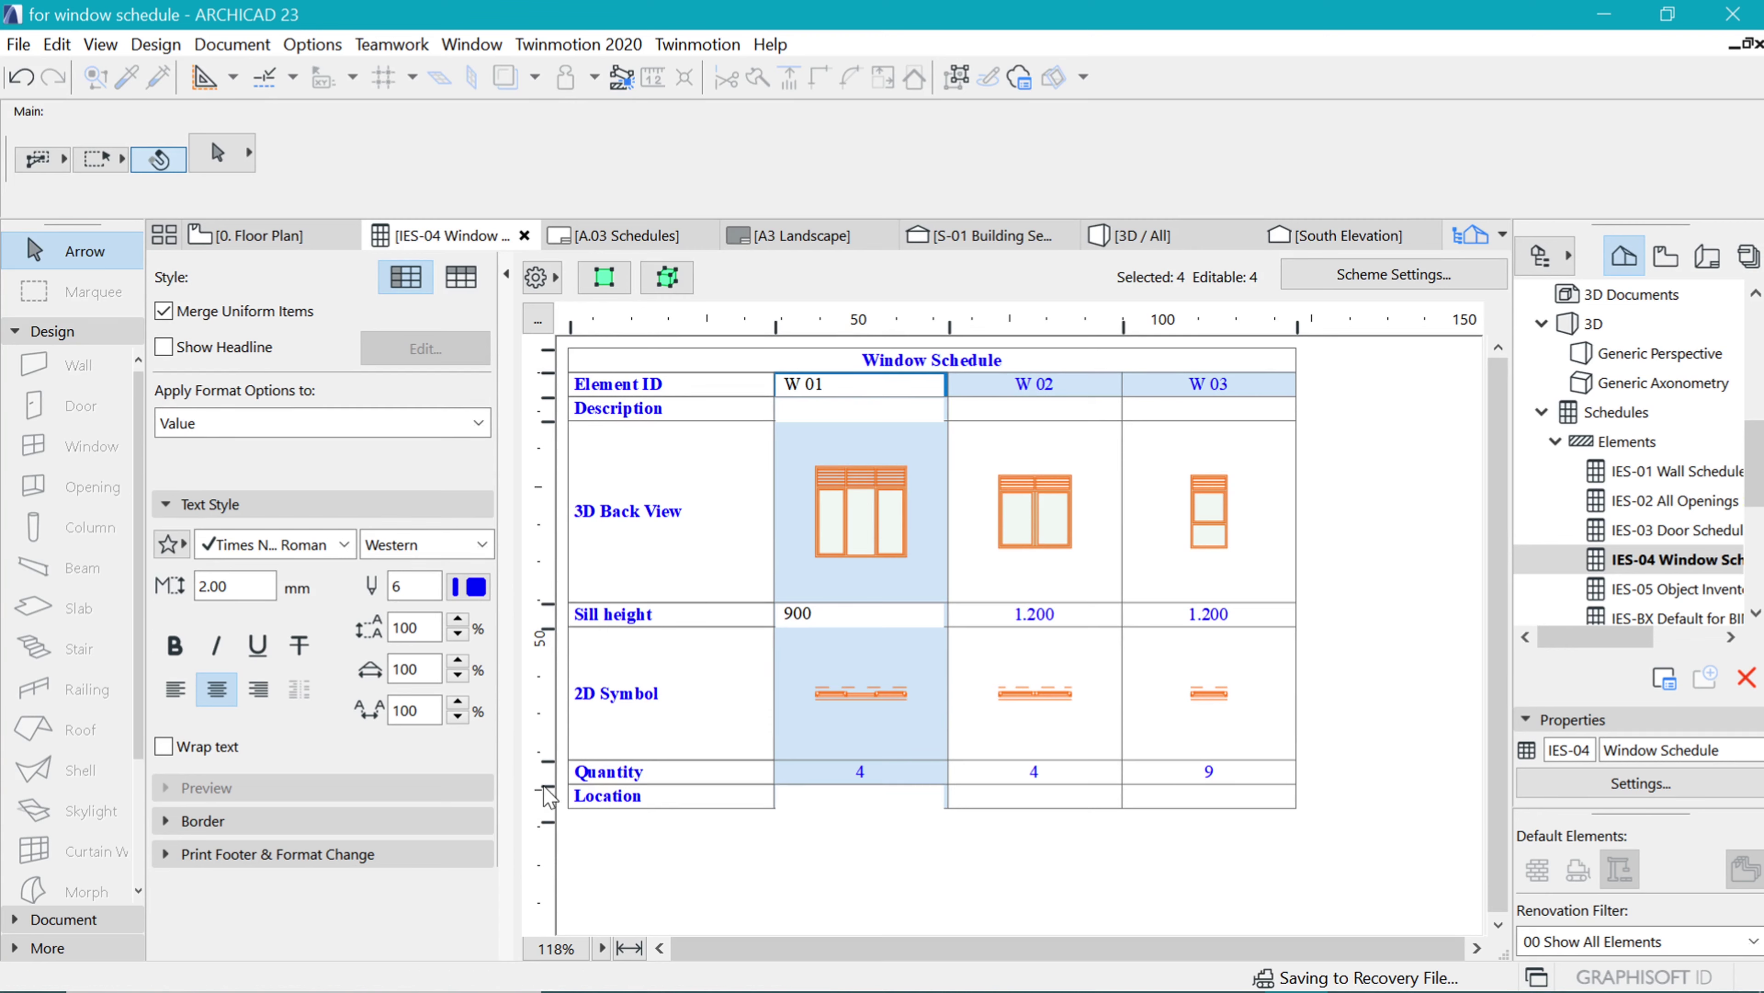
- Make the Quantity, Sill height, Element ID and title rows slightly taller, and enlarge the Description row to roughly the 3D Back View row's height
drag(546, 793, 546, 811)
drag(549, 629, 549, 650)
drag(548, 426, 555, 570)
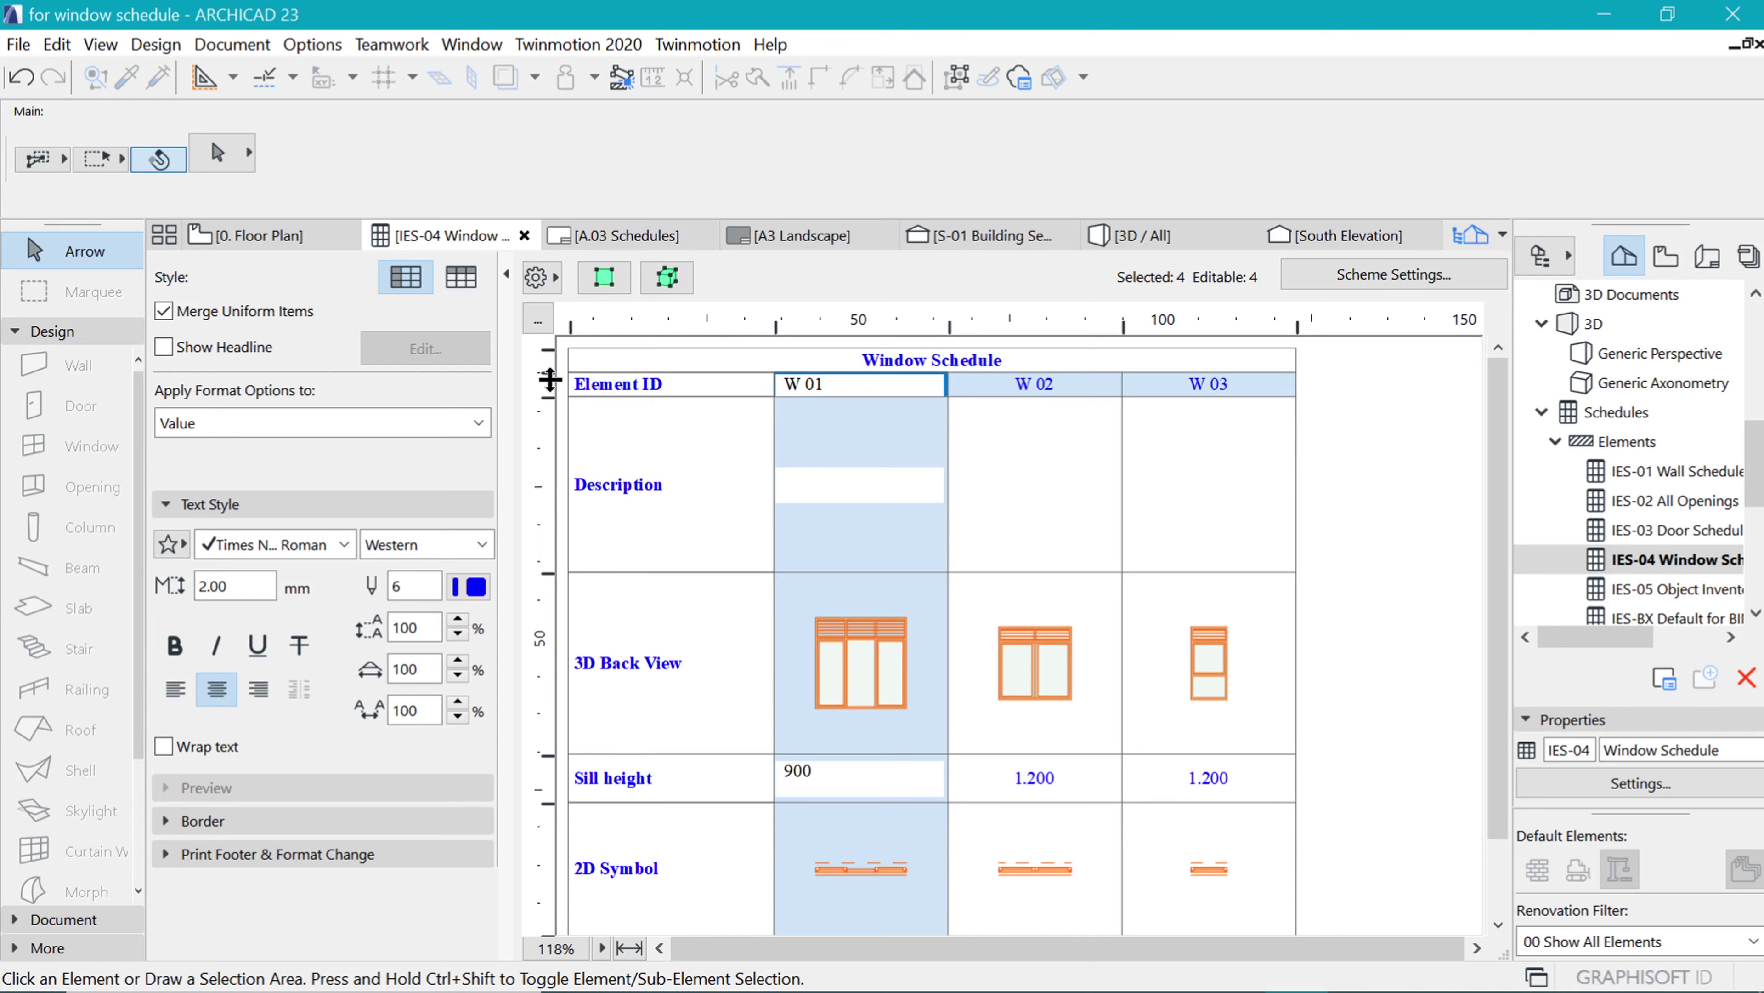
drag(547, 399, 548, 415)
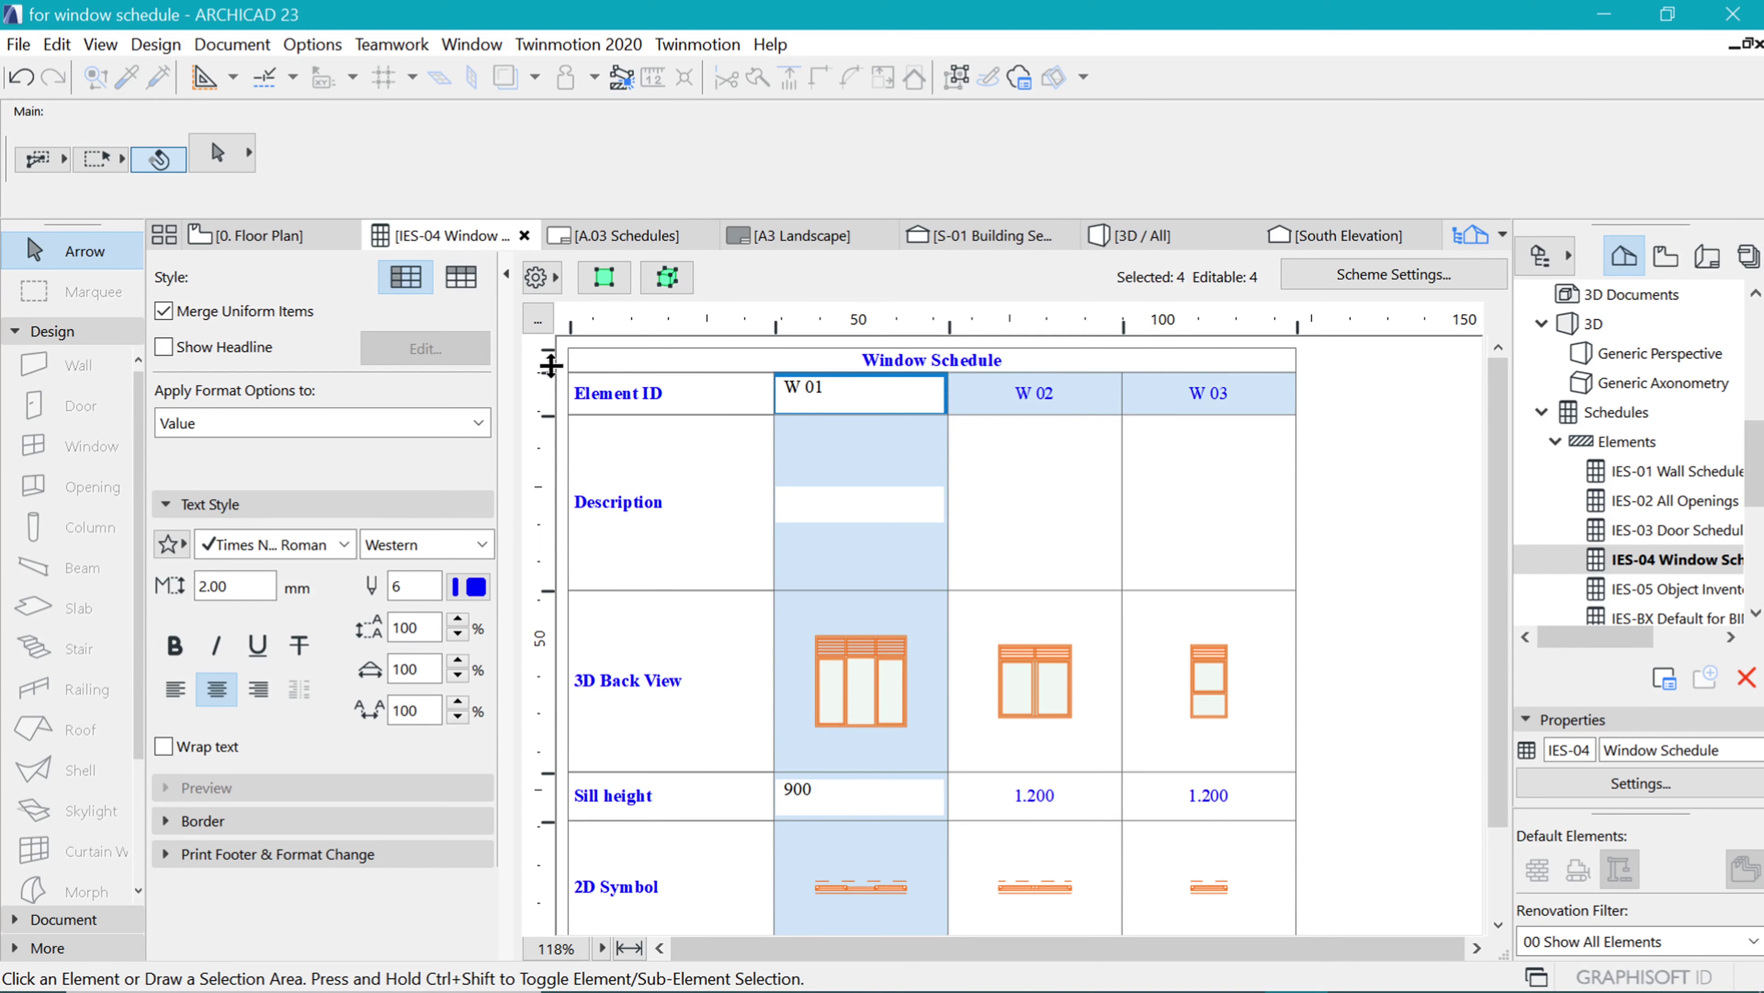
drag(551, 372, 559, 383)
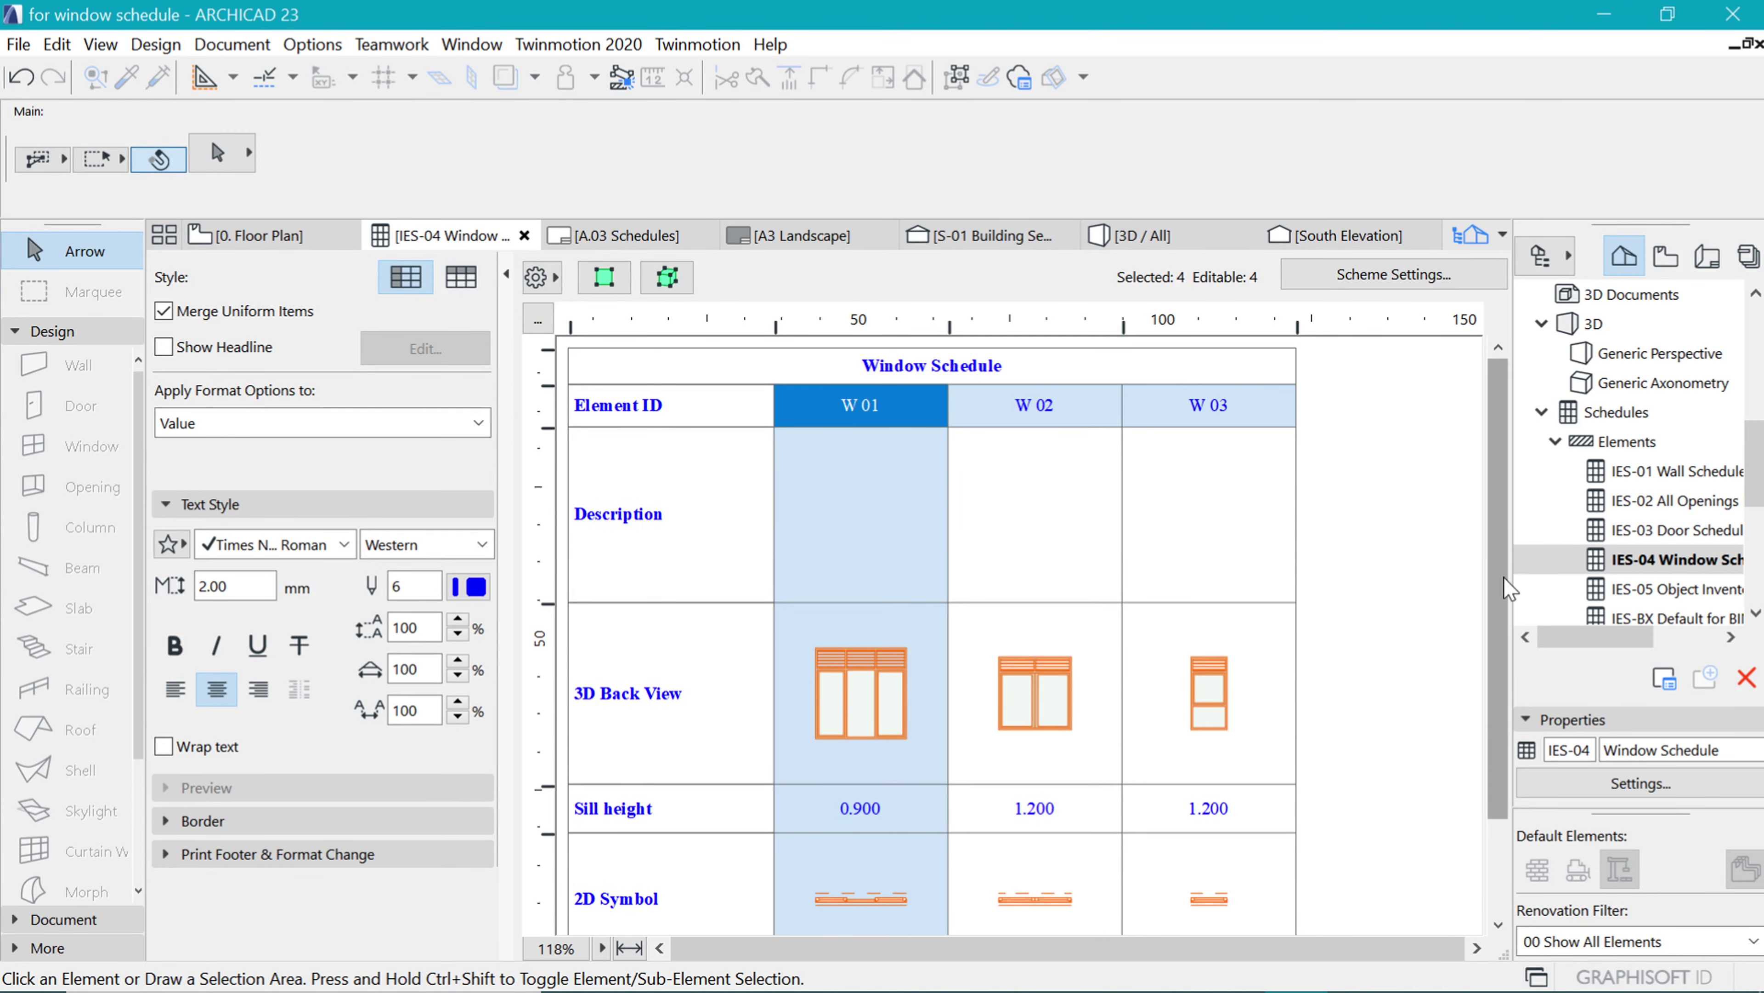
- Switch the project's dimension standard to Plain Millimeter so the sill heights use millimetres
scroll(1497, 546, down, 2)
scroll(1056, 813, up, 2)
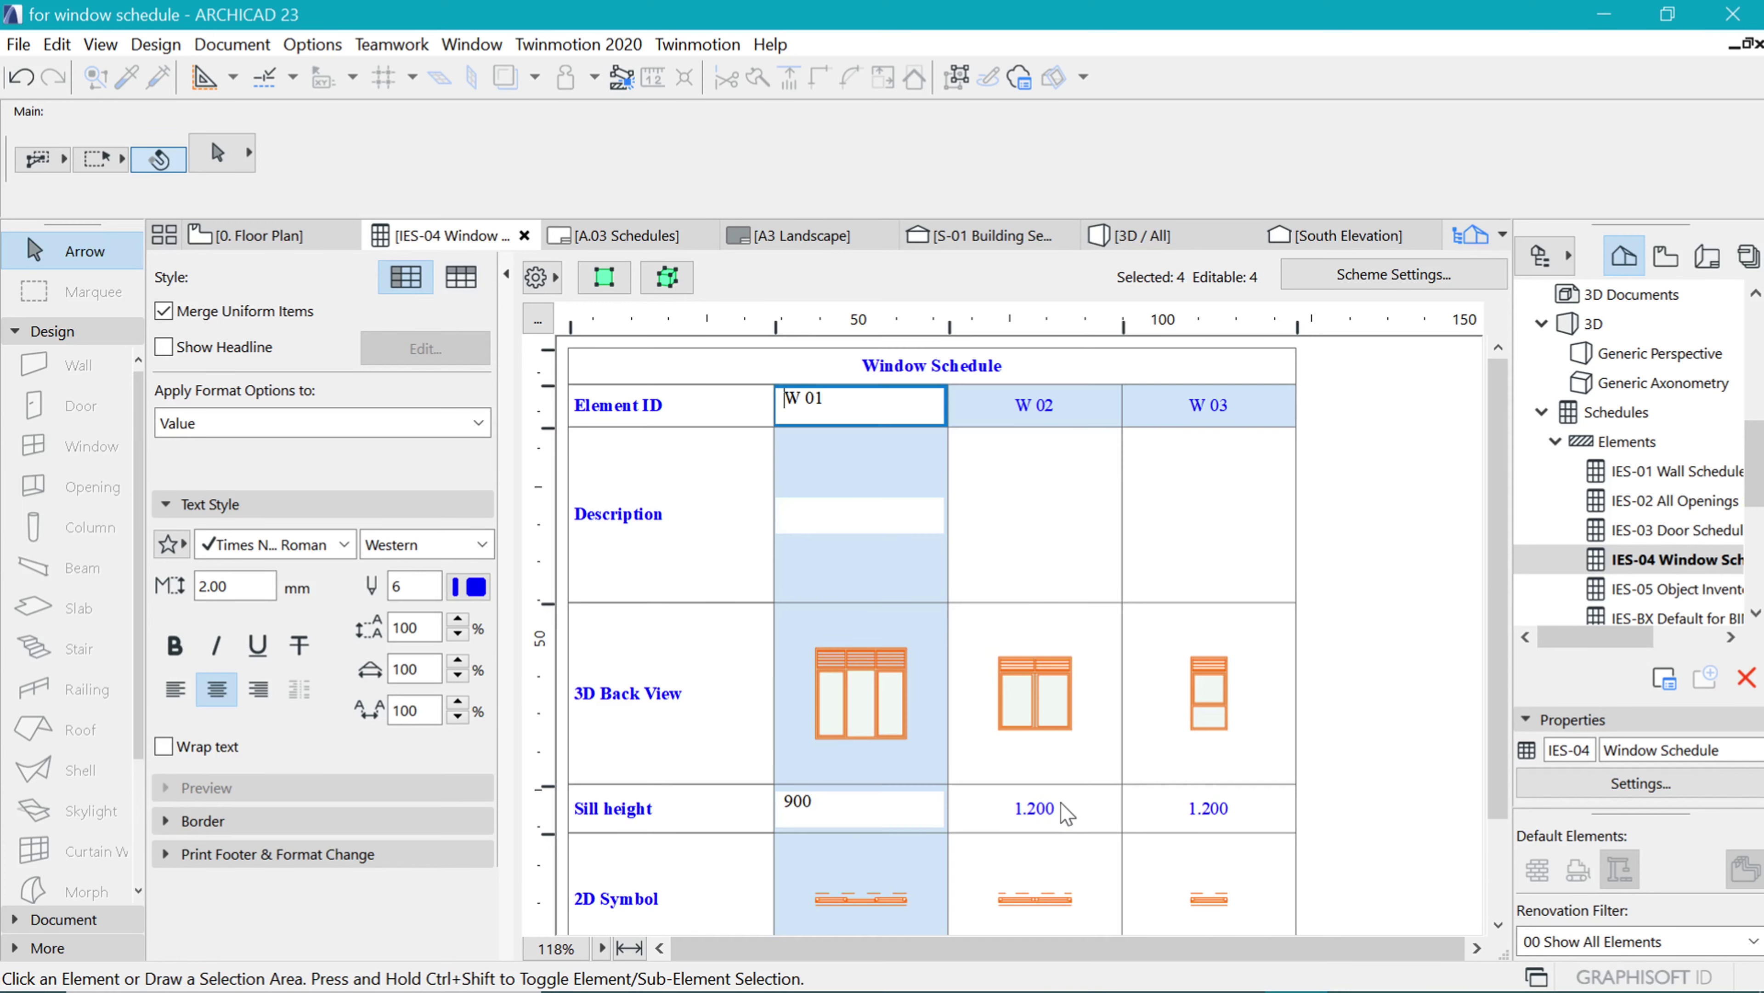
click(1063, 813)
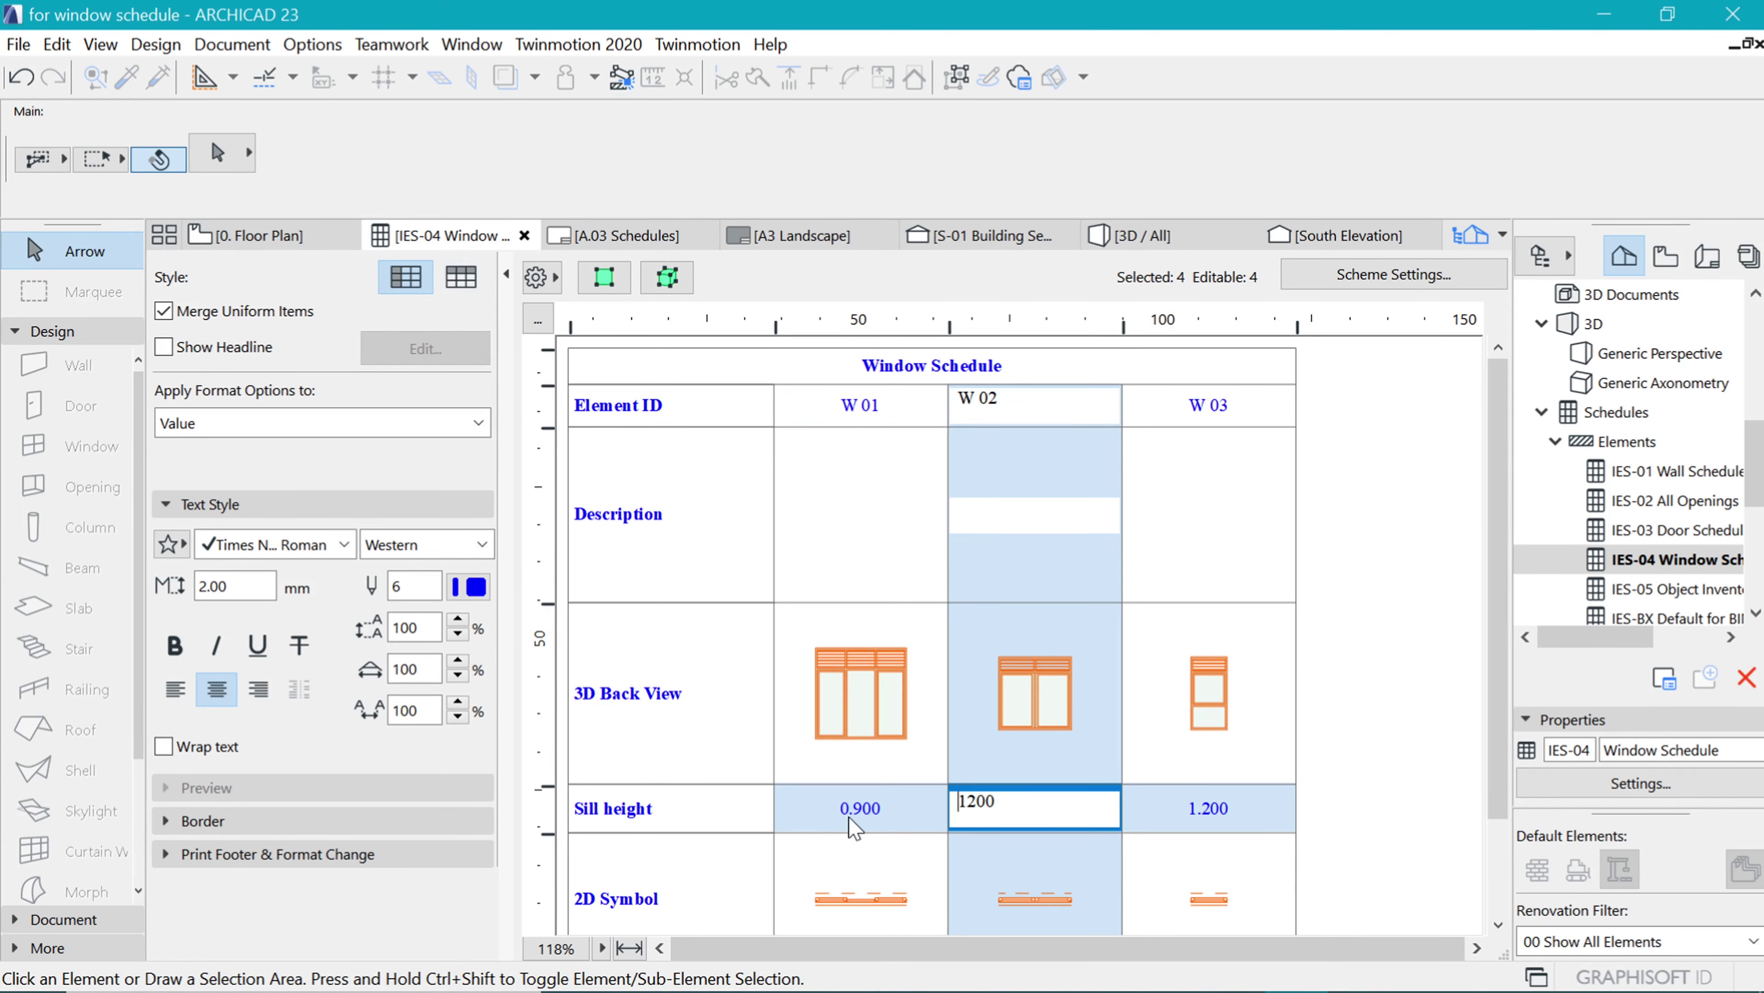
click(316, 45)
mouse_move(386, 299)
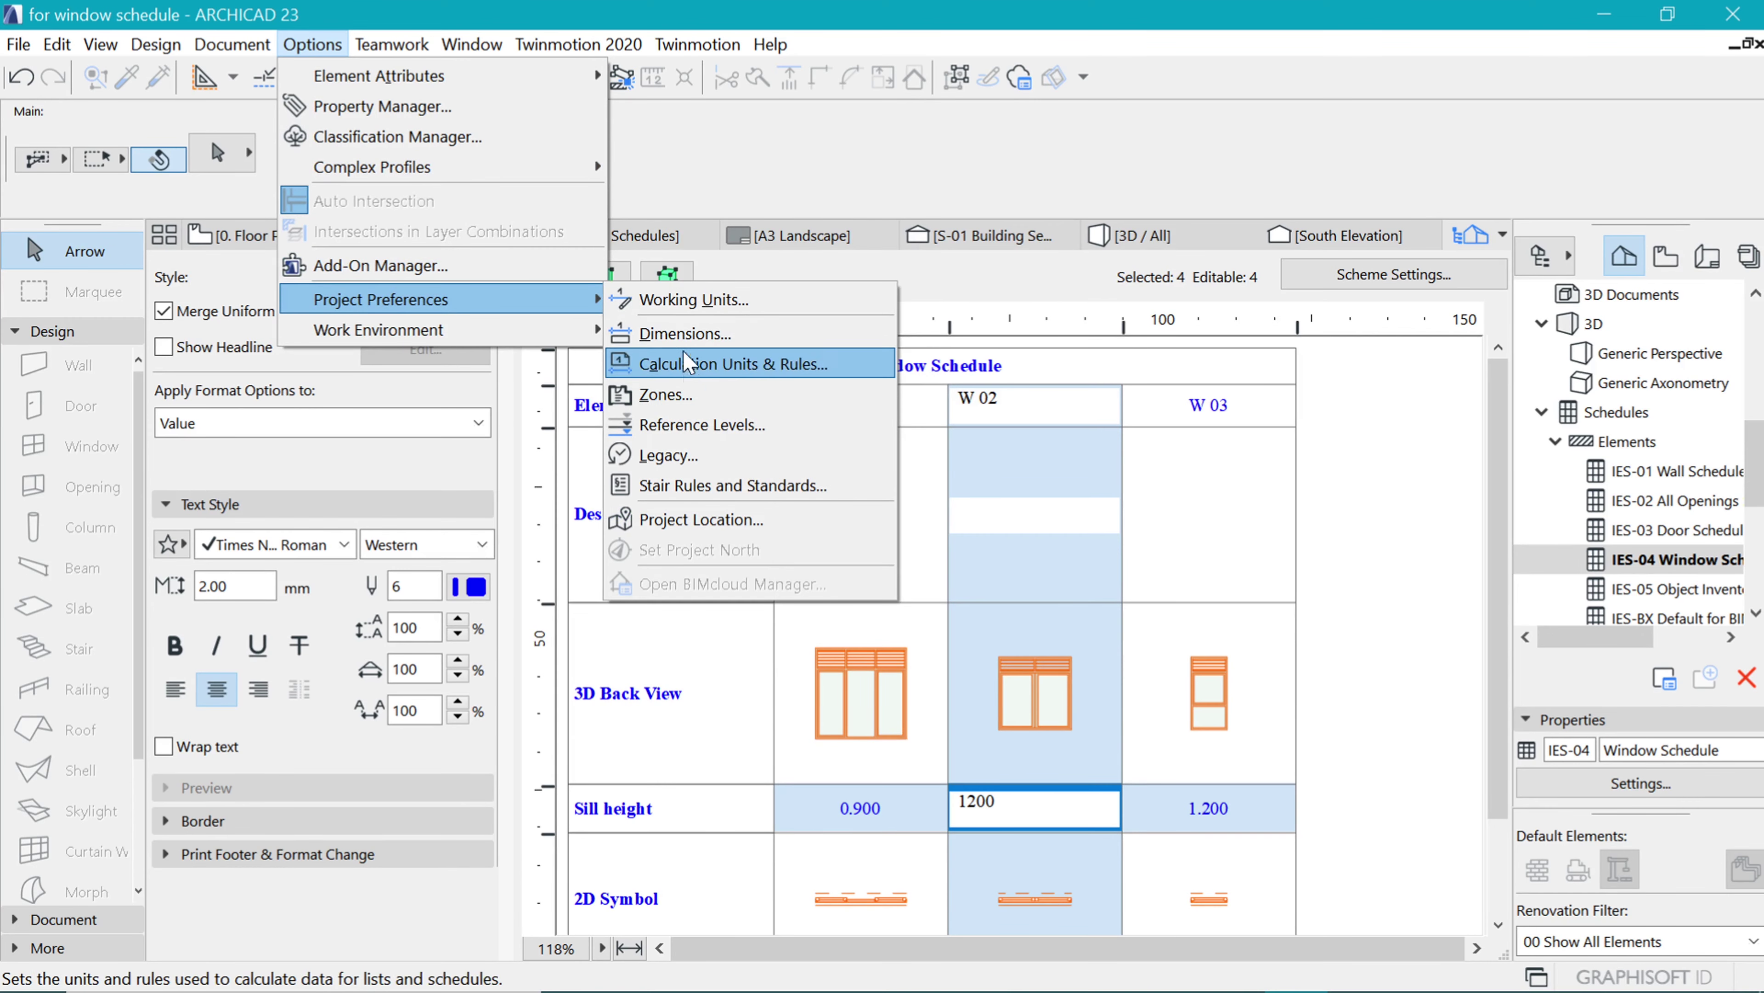
click(712, 337)
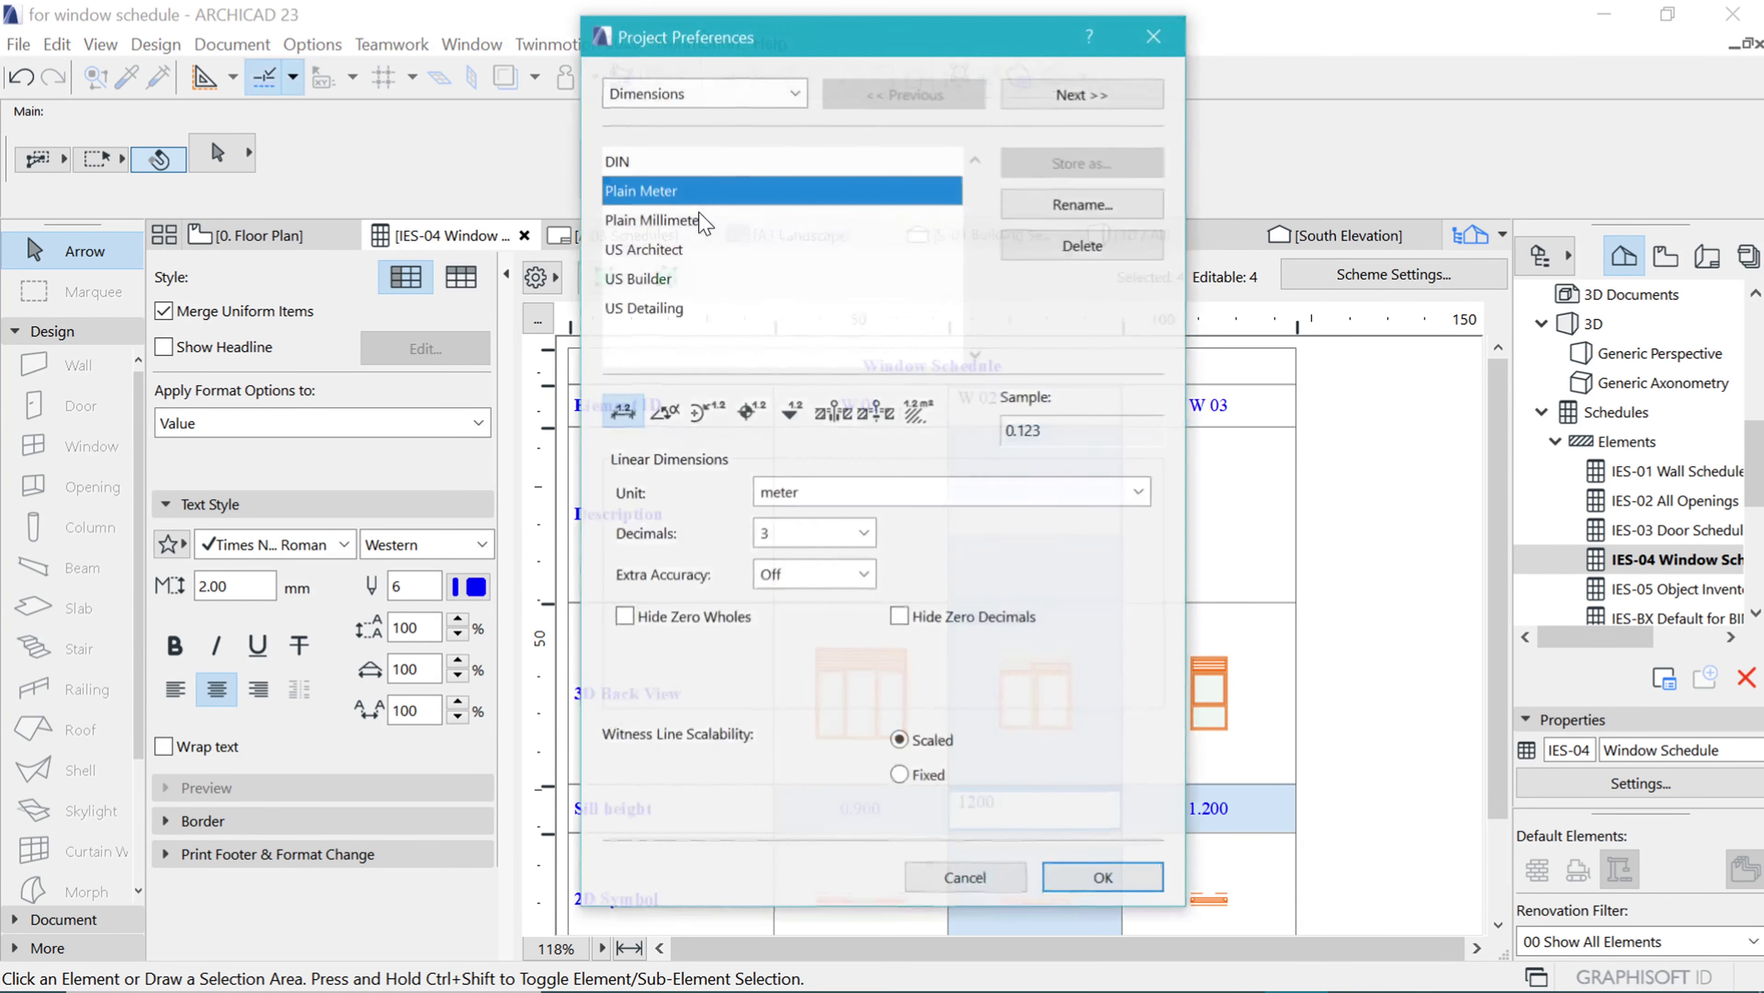
click(621, 221)
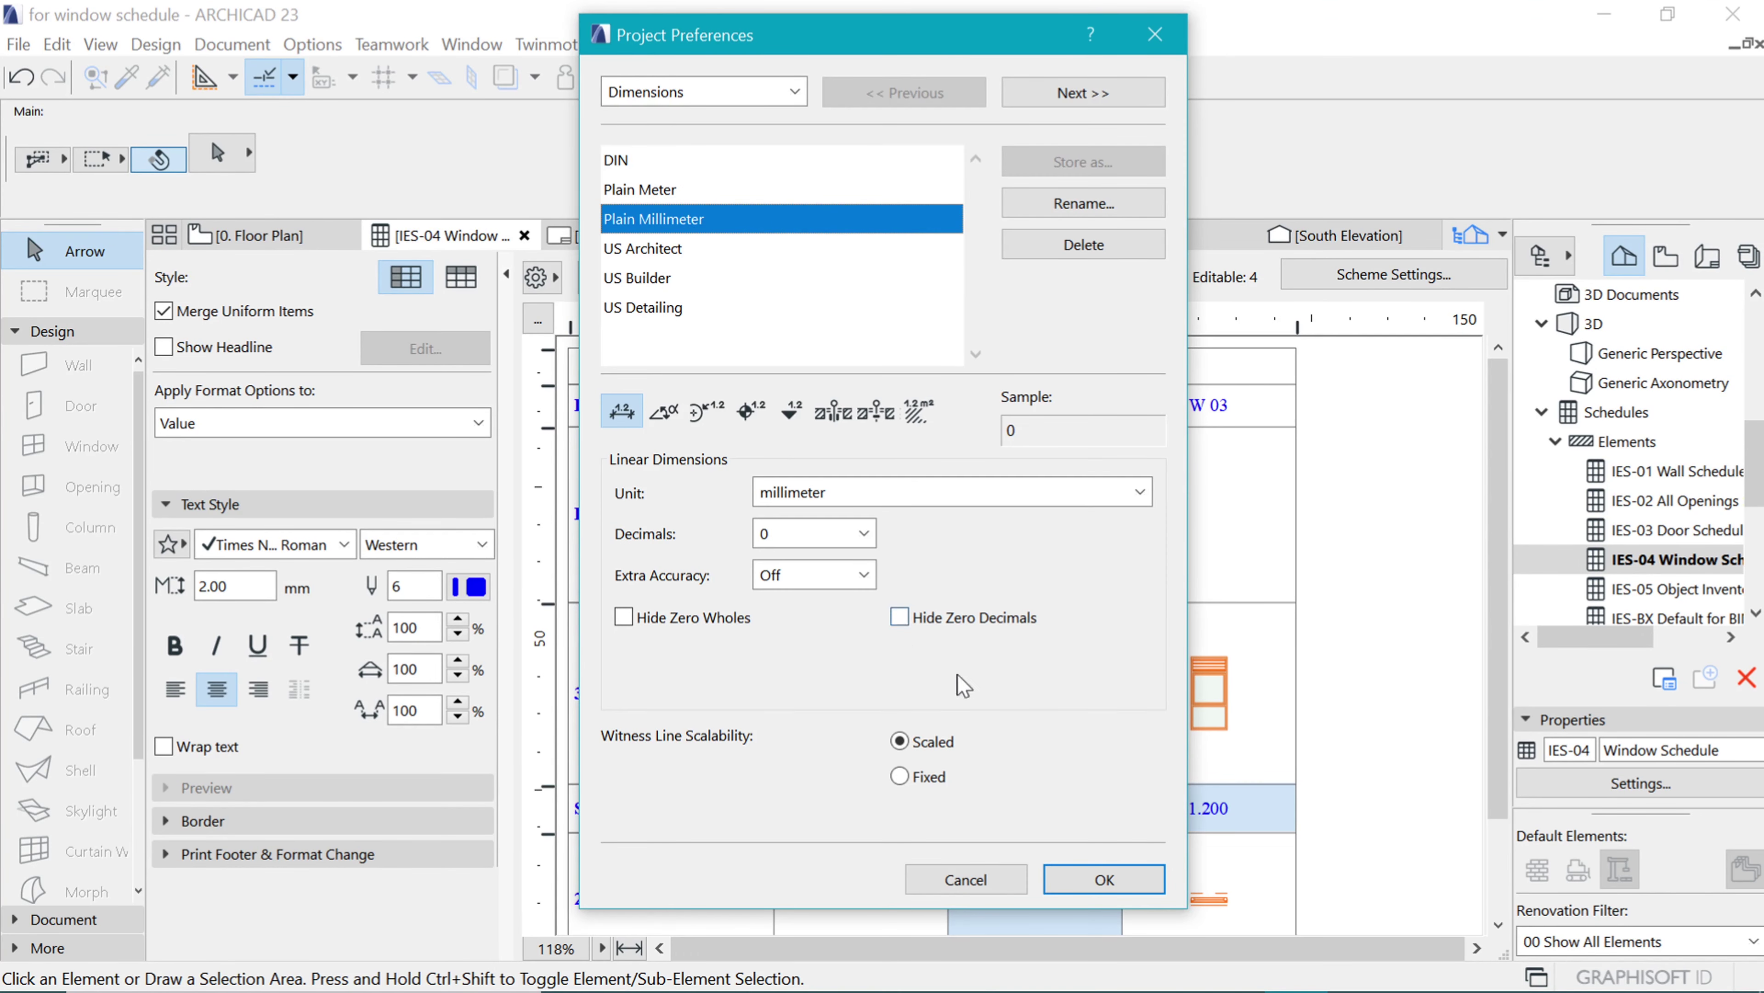
click(1105, 880)
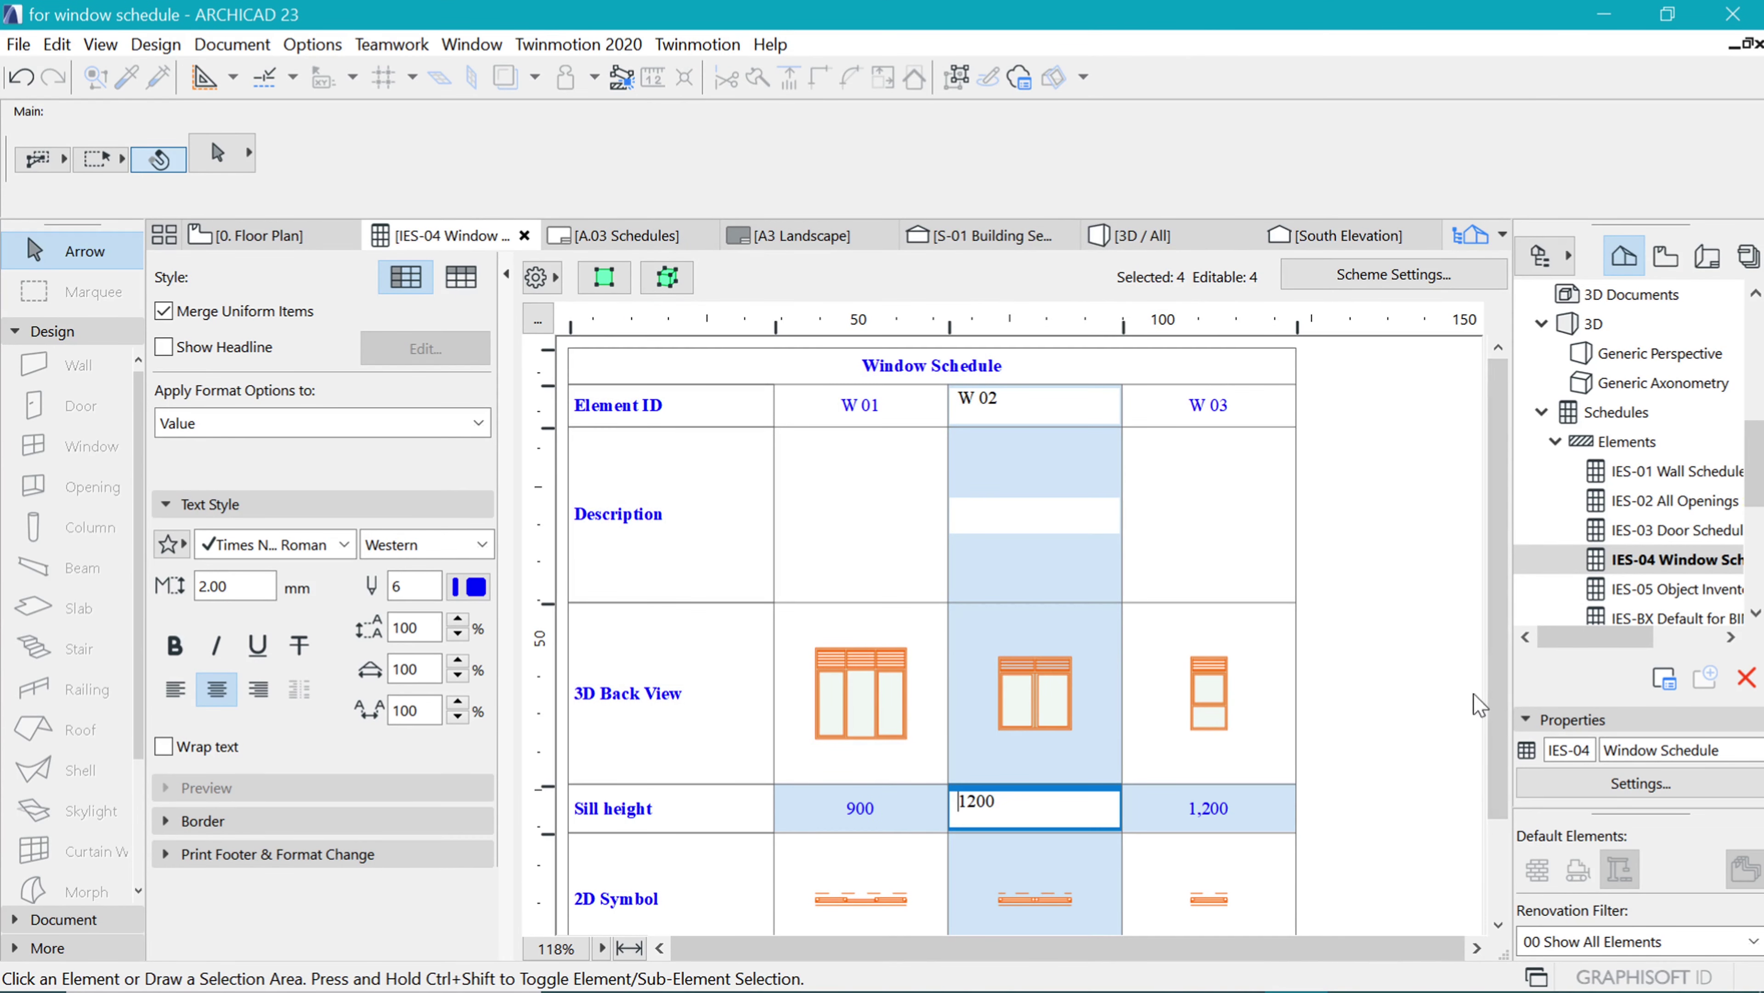
- Fill in the Location row with Master Bedroom for W 01, Bedroom for W 02 and a list starting with Store for W 03
scroll(1500, 765, down, 2)
click(820, 685)
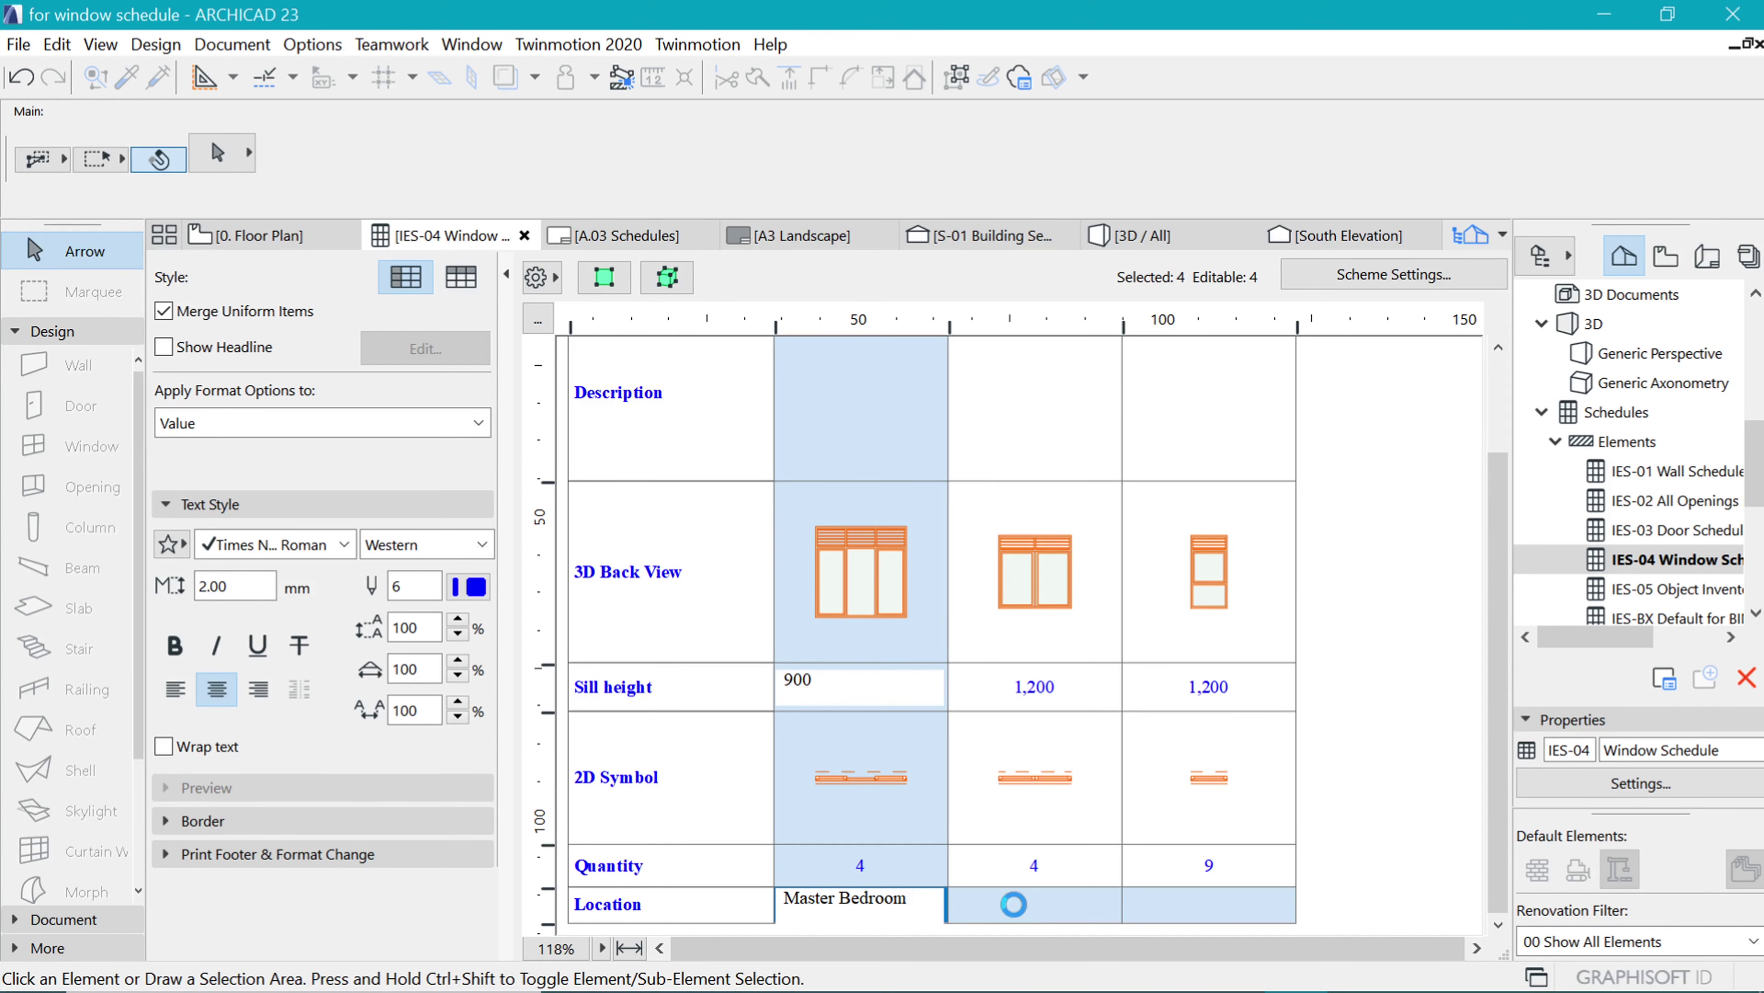
key(Tab)
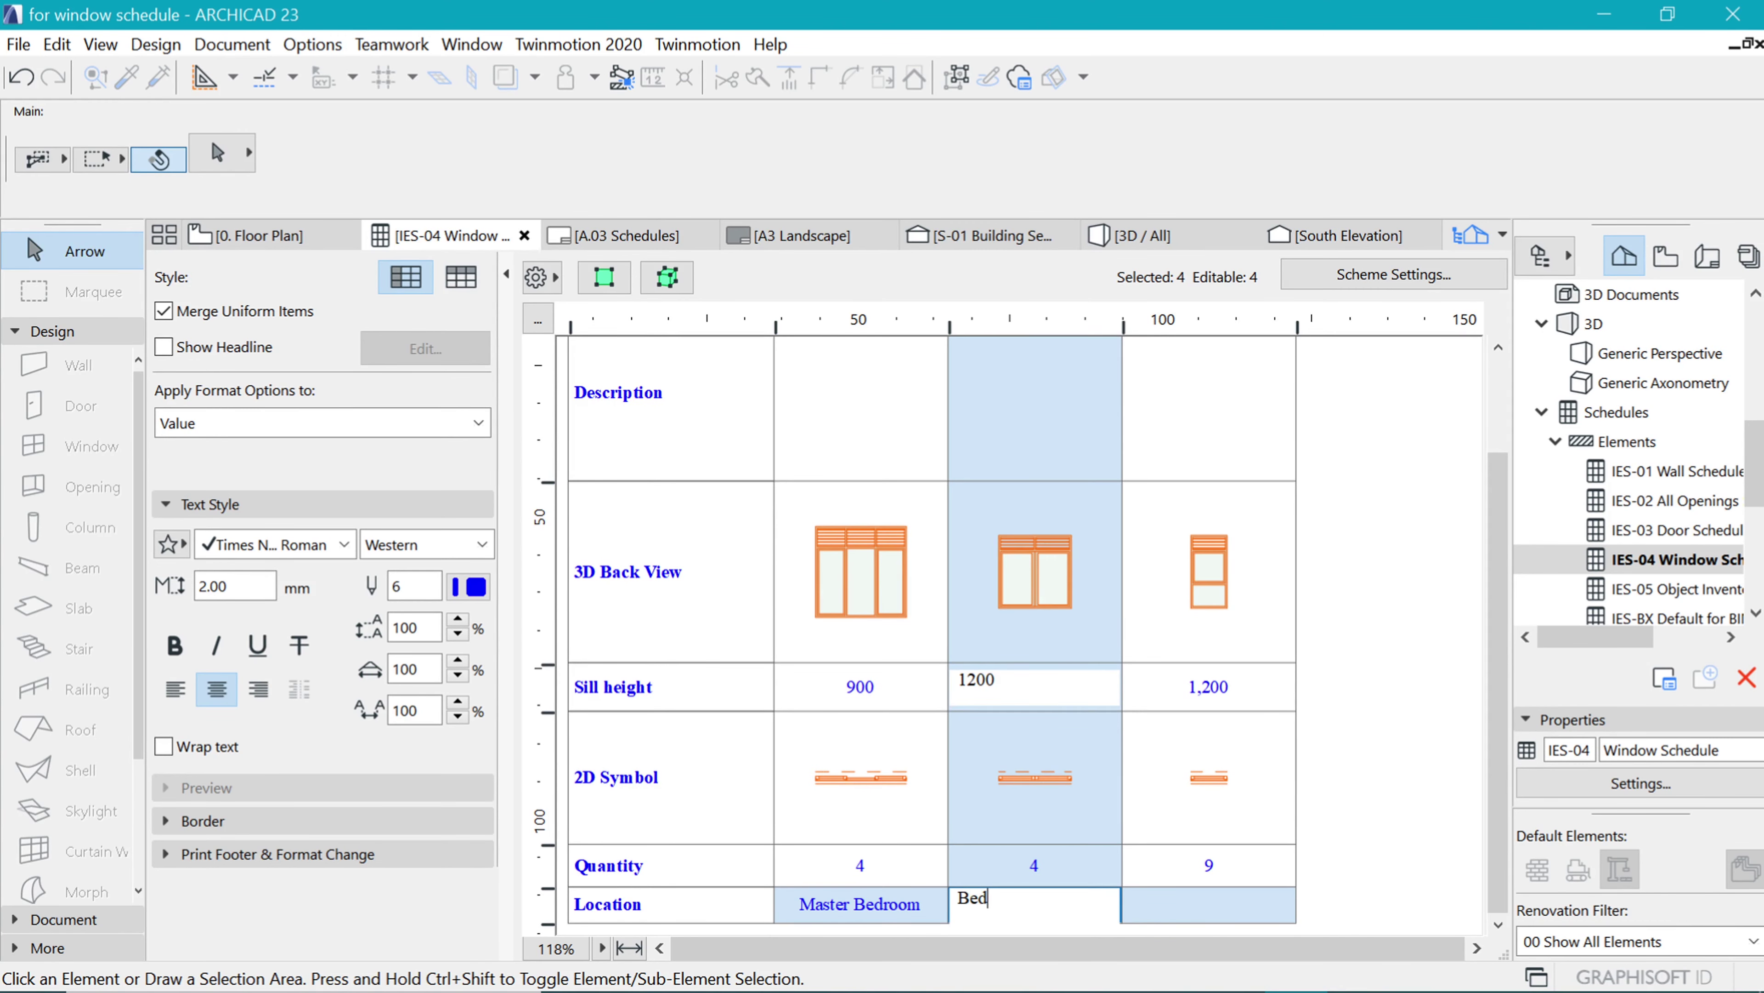
click(1234, 911)
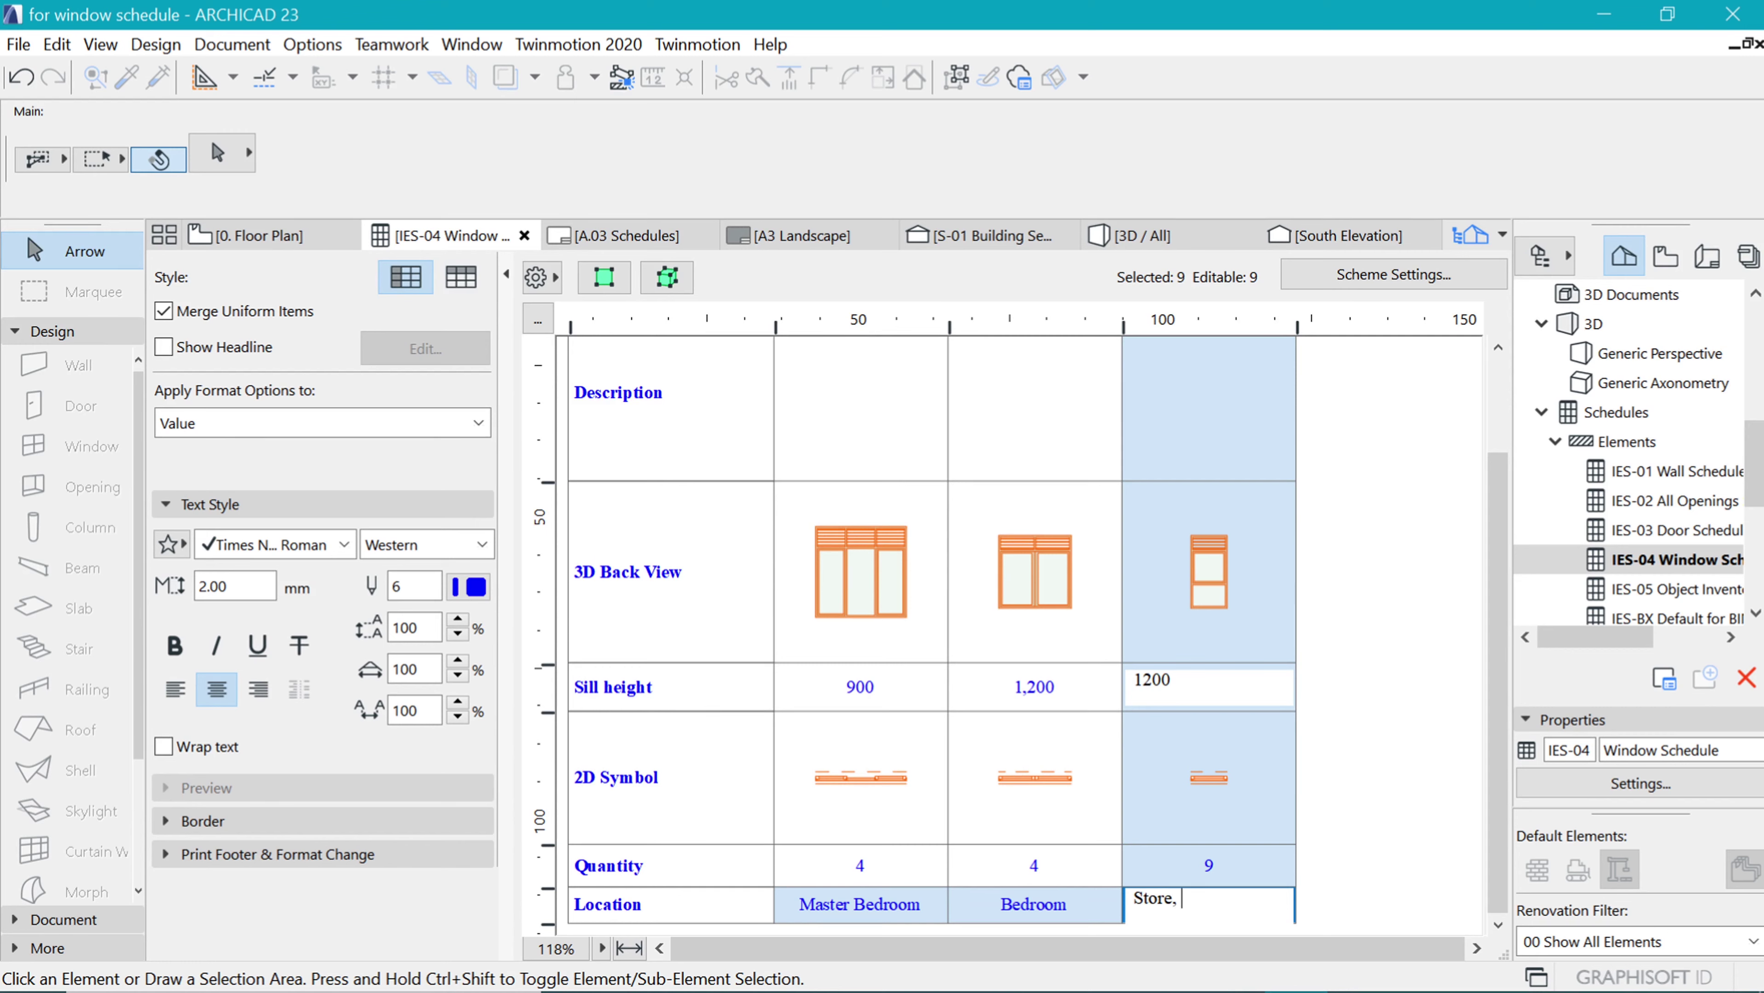
drag(1495, 511, 1498, 374)
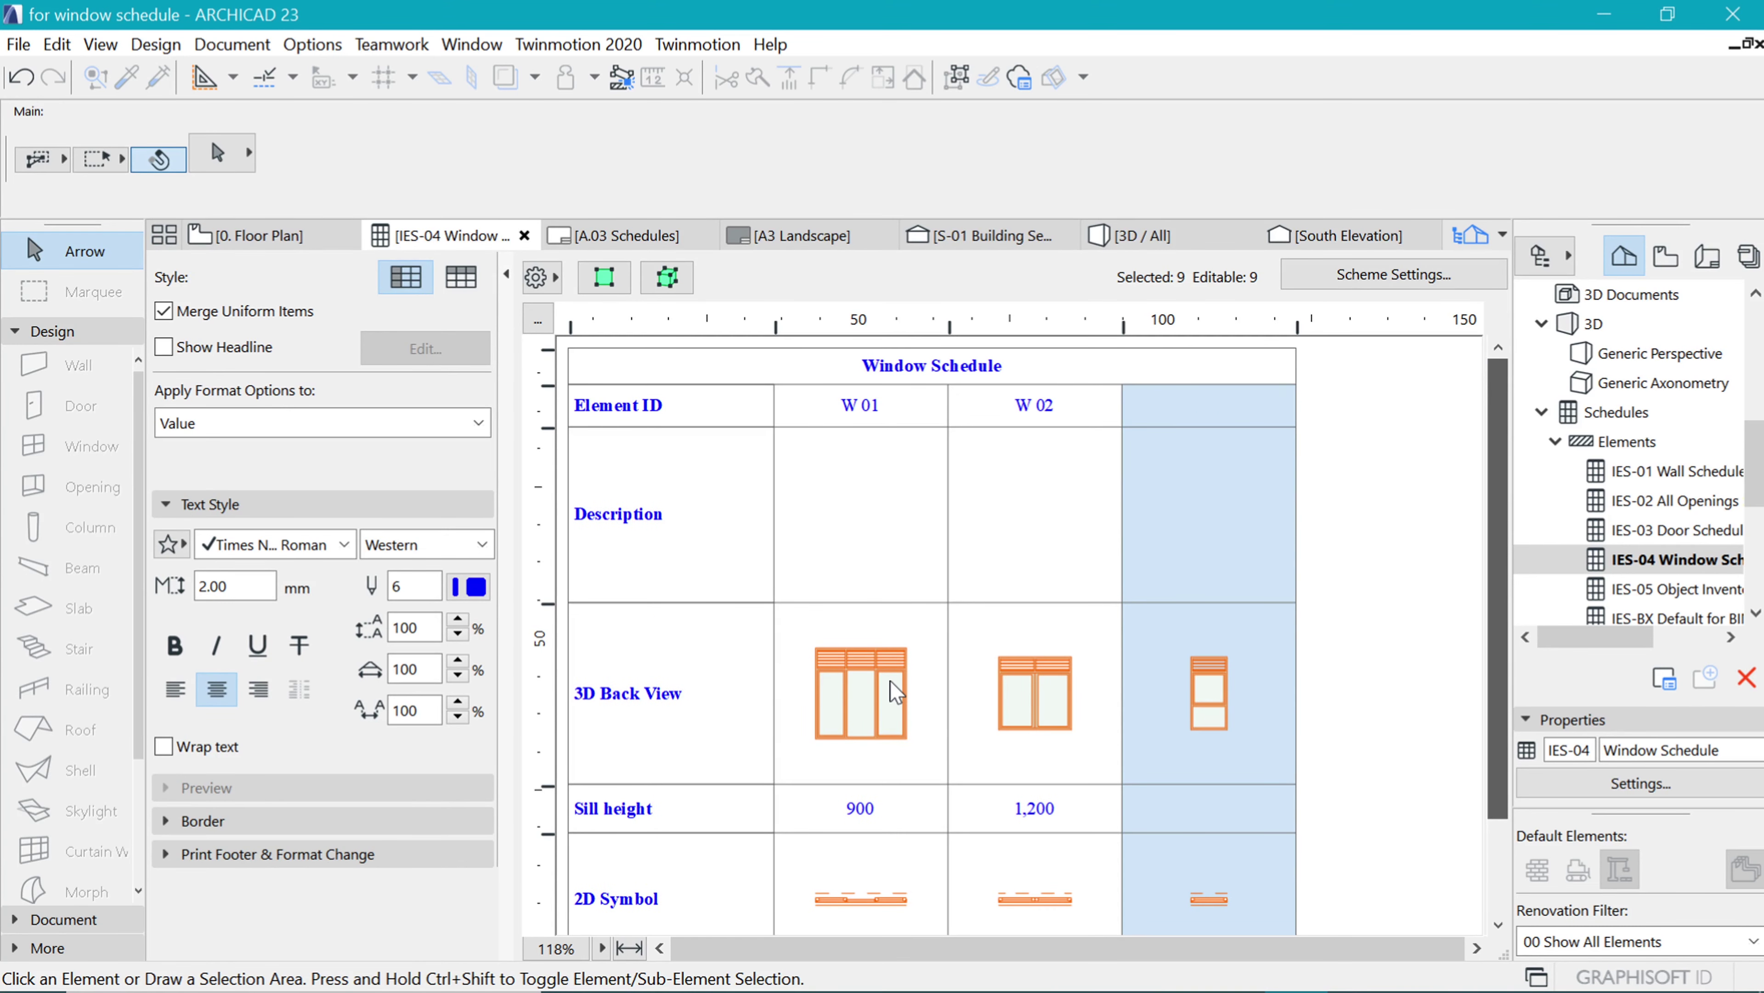
- Rename the Element ID row header to Mark and the 3D Back View row header to 3D Elevation
click(664, 667)
click(745, 539)
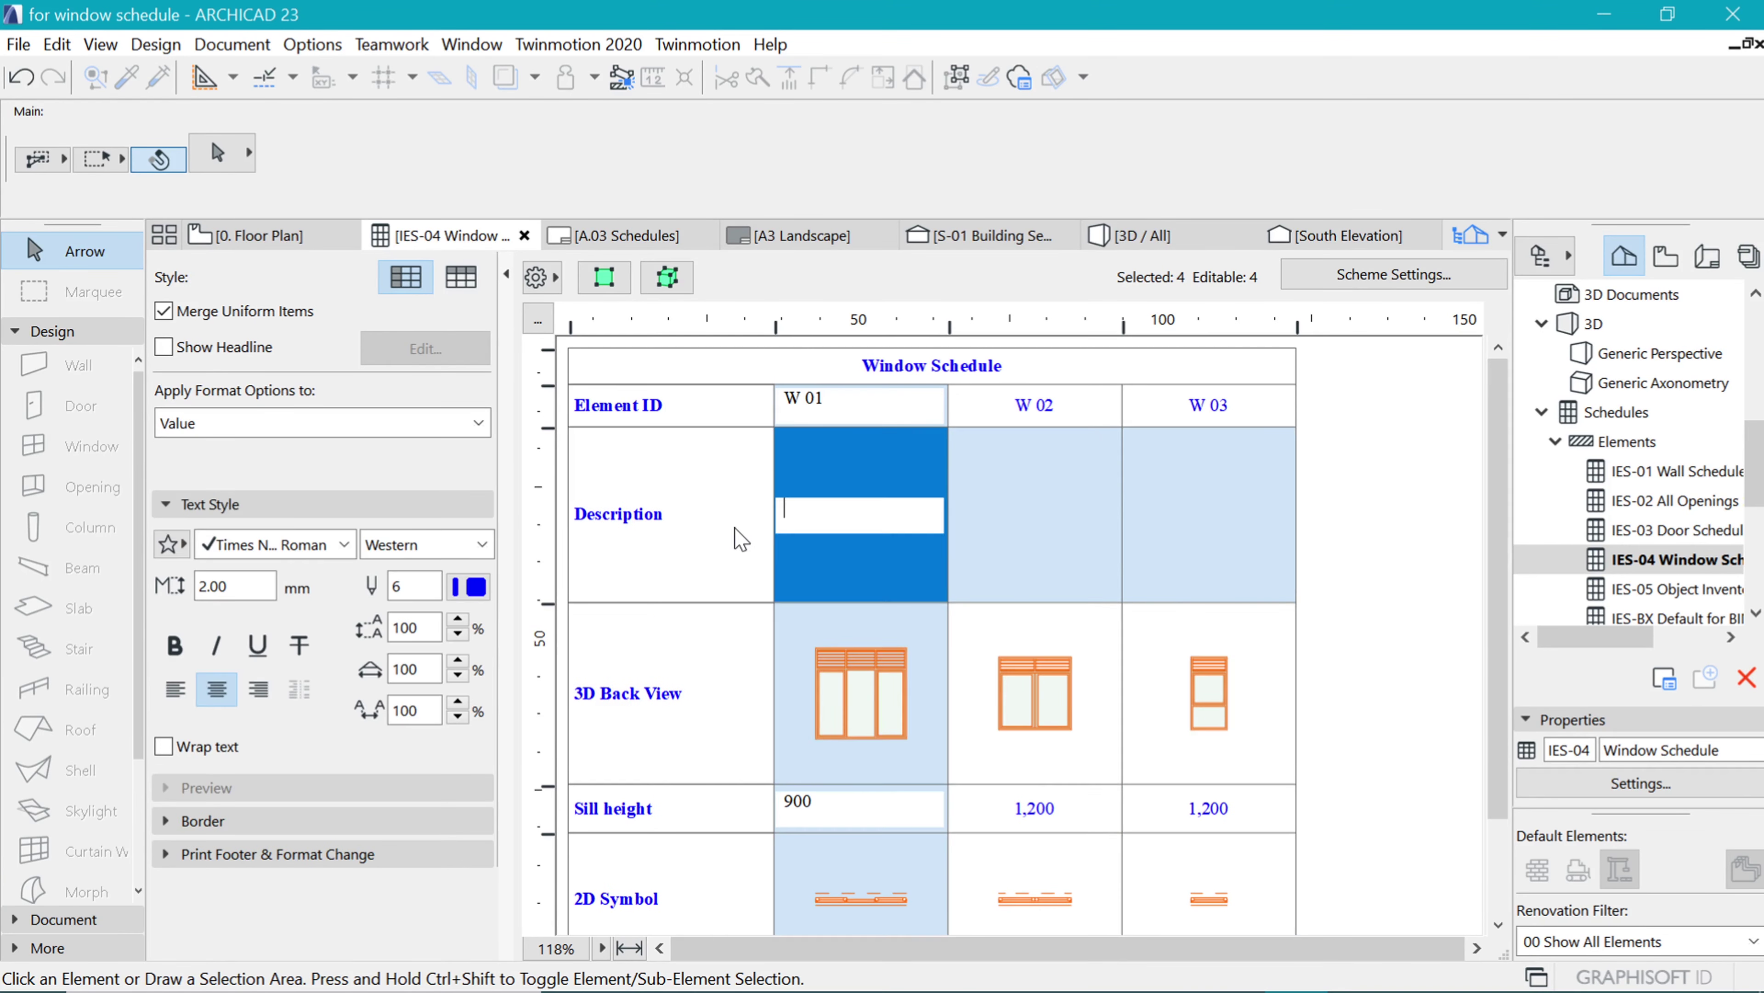
click(675, 408)
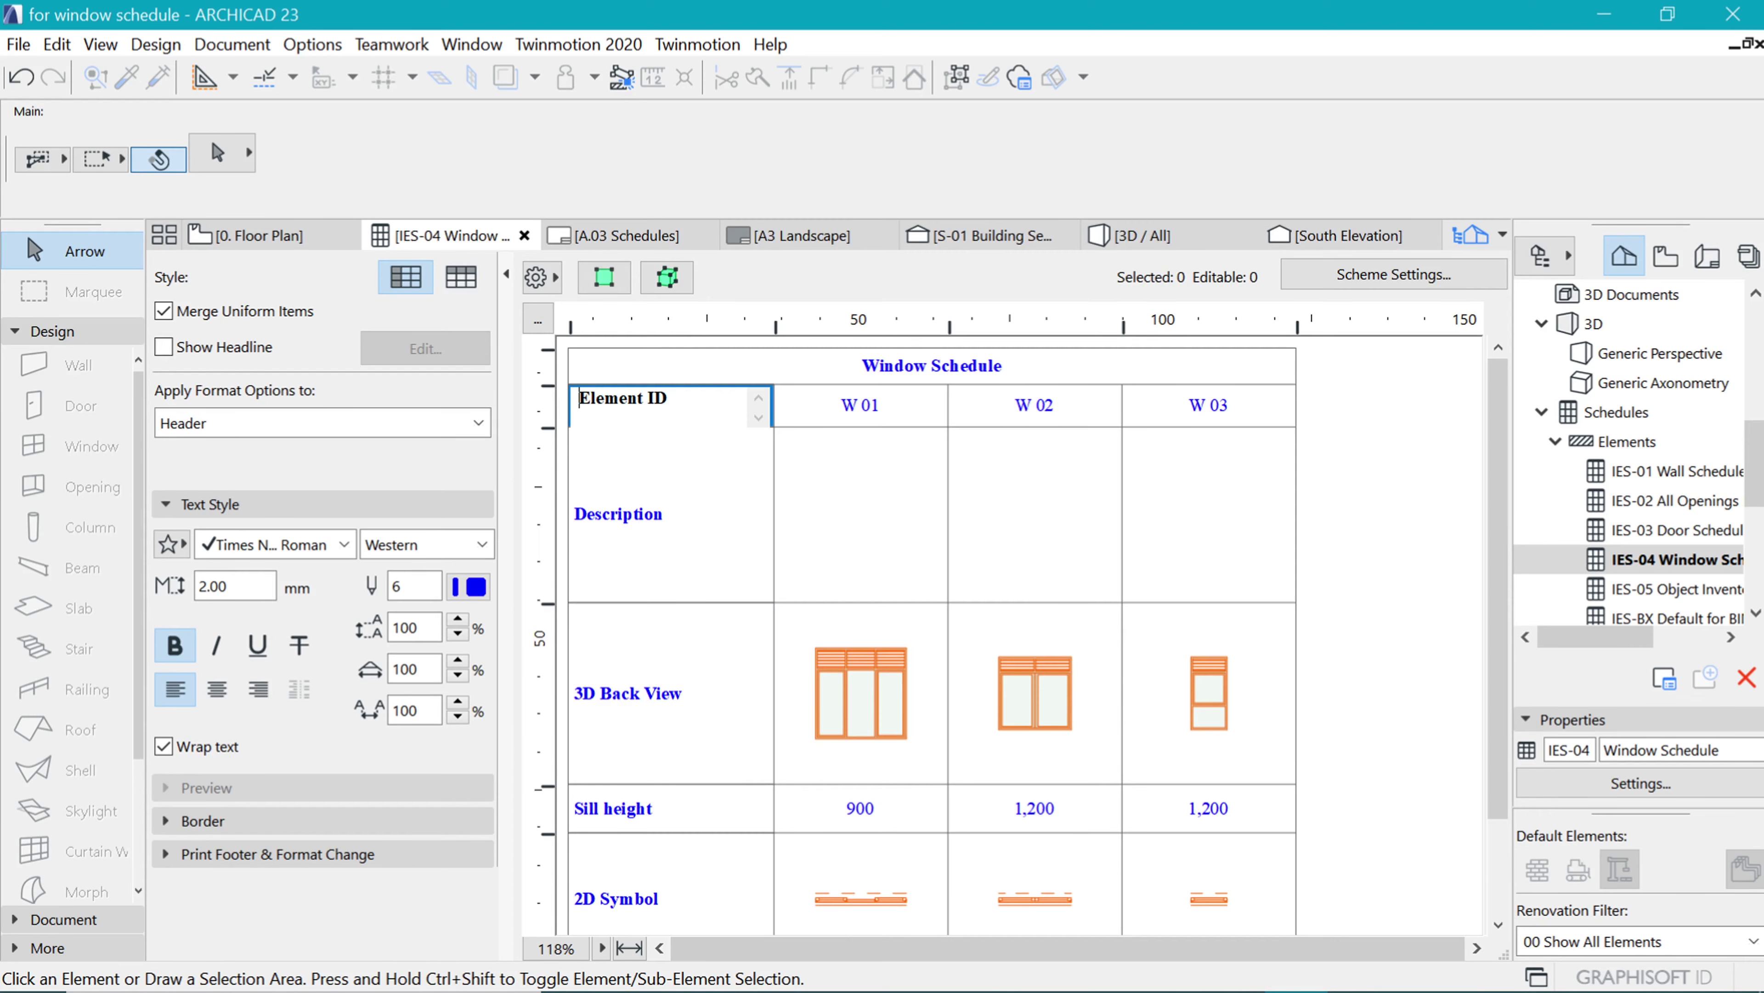
text(Mark)
click(635, 614)
drag(605, 614, 690, 614)
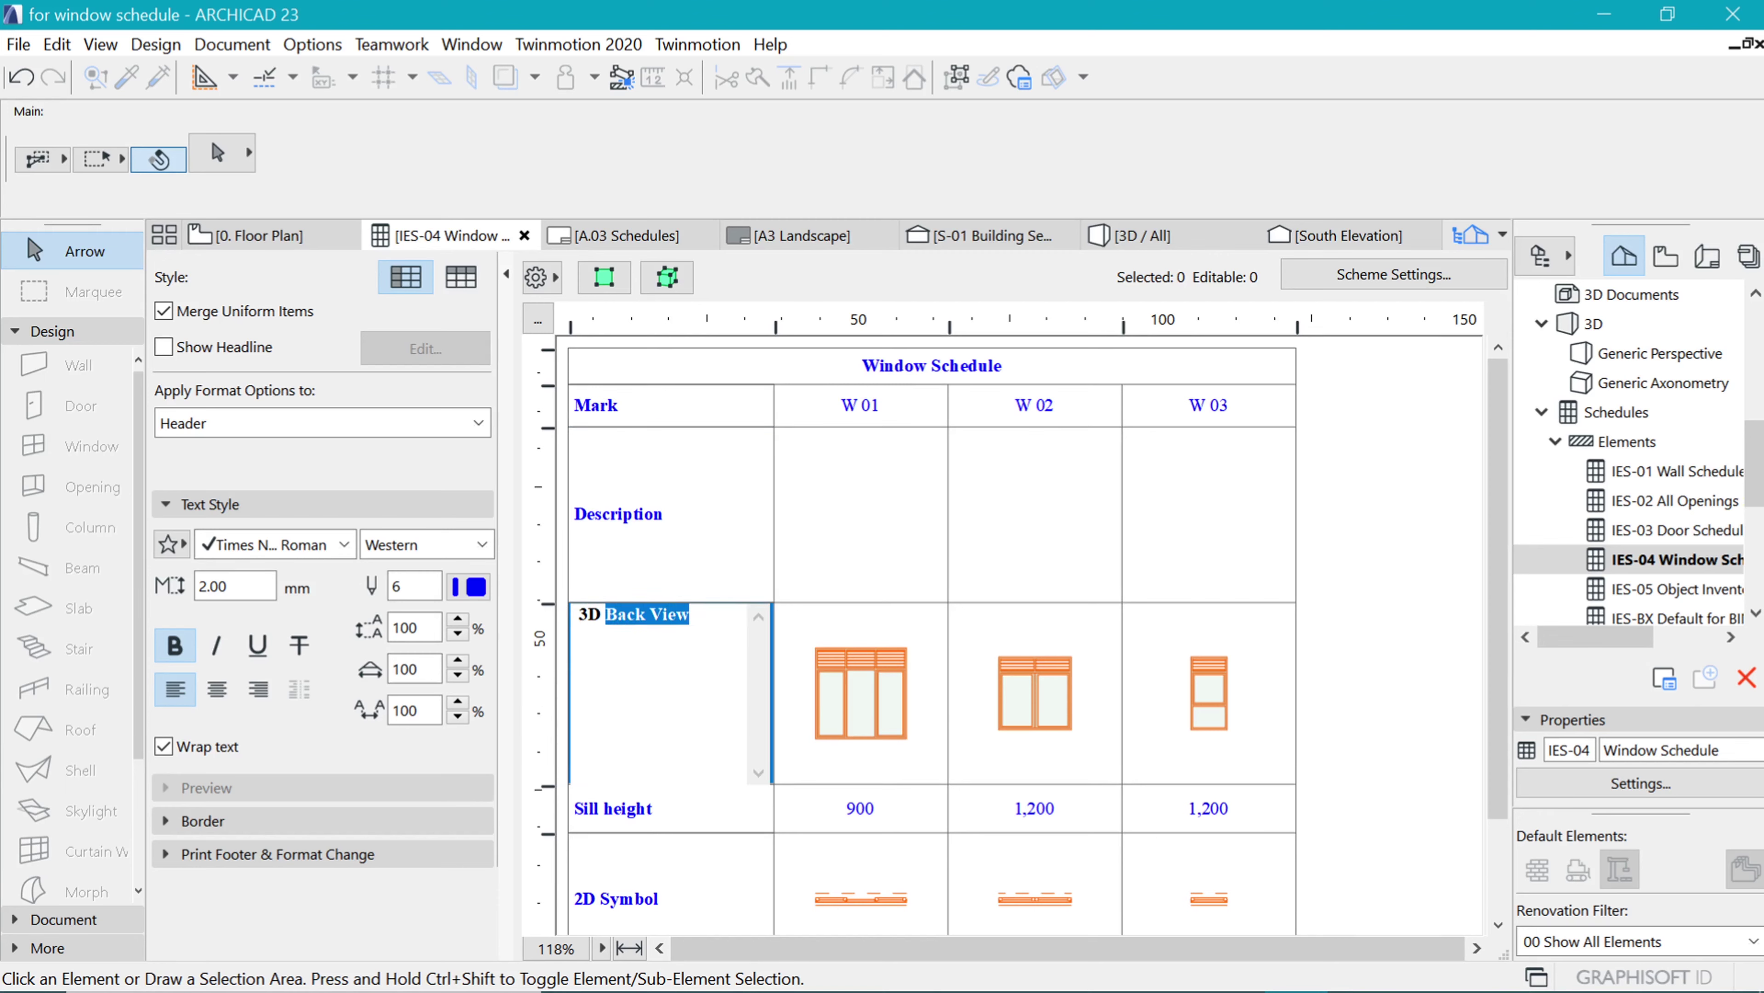
text(Elevation)
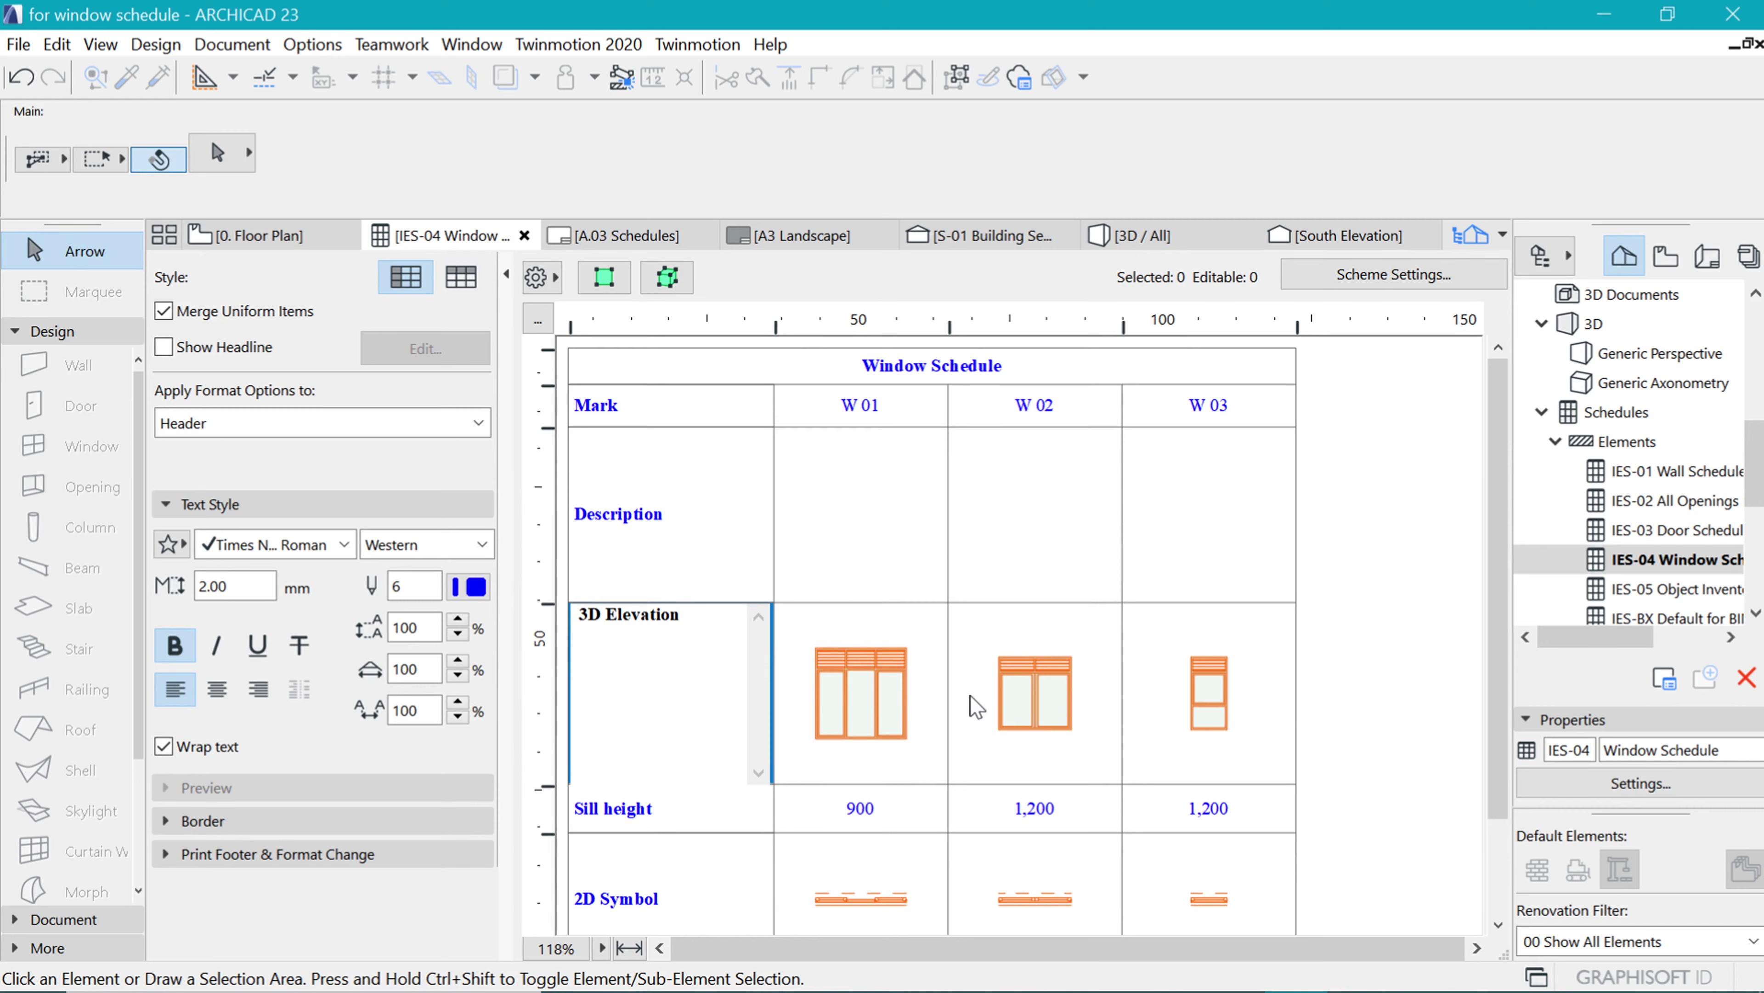
click(976, 706)
- Show the W 01 windows on the floor plan, then open their Triple Window 23 library object and copy its description text
click(952, 685)
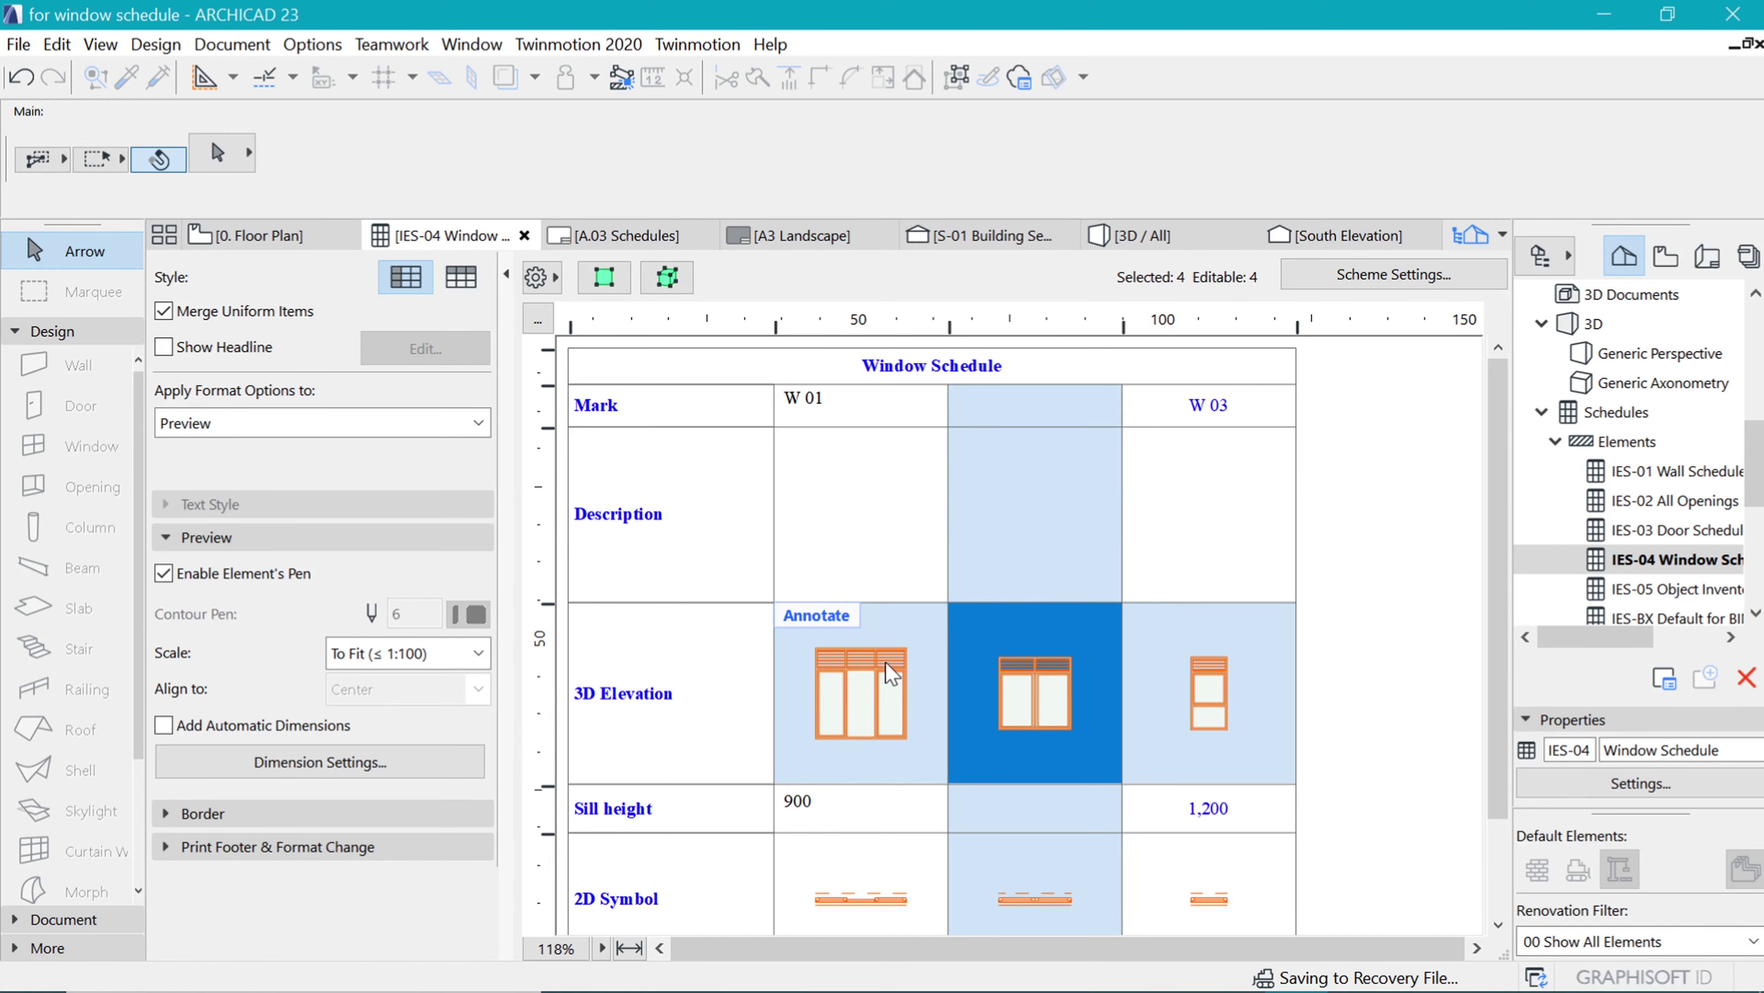
click(861, 688)
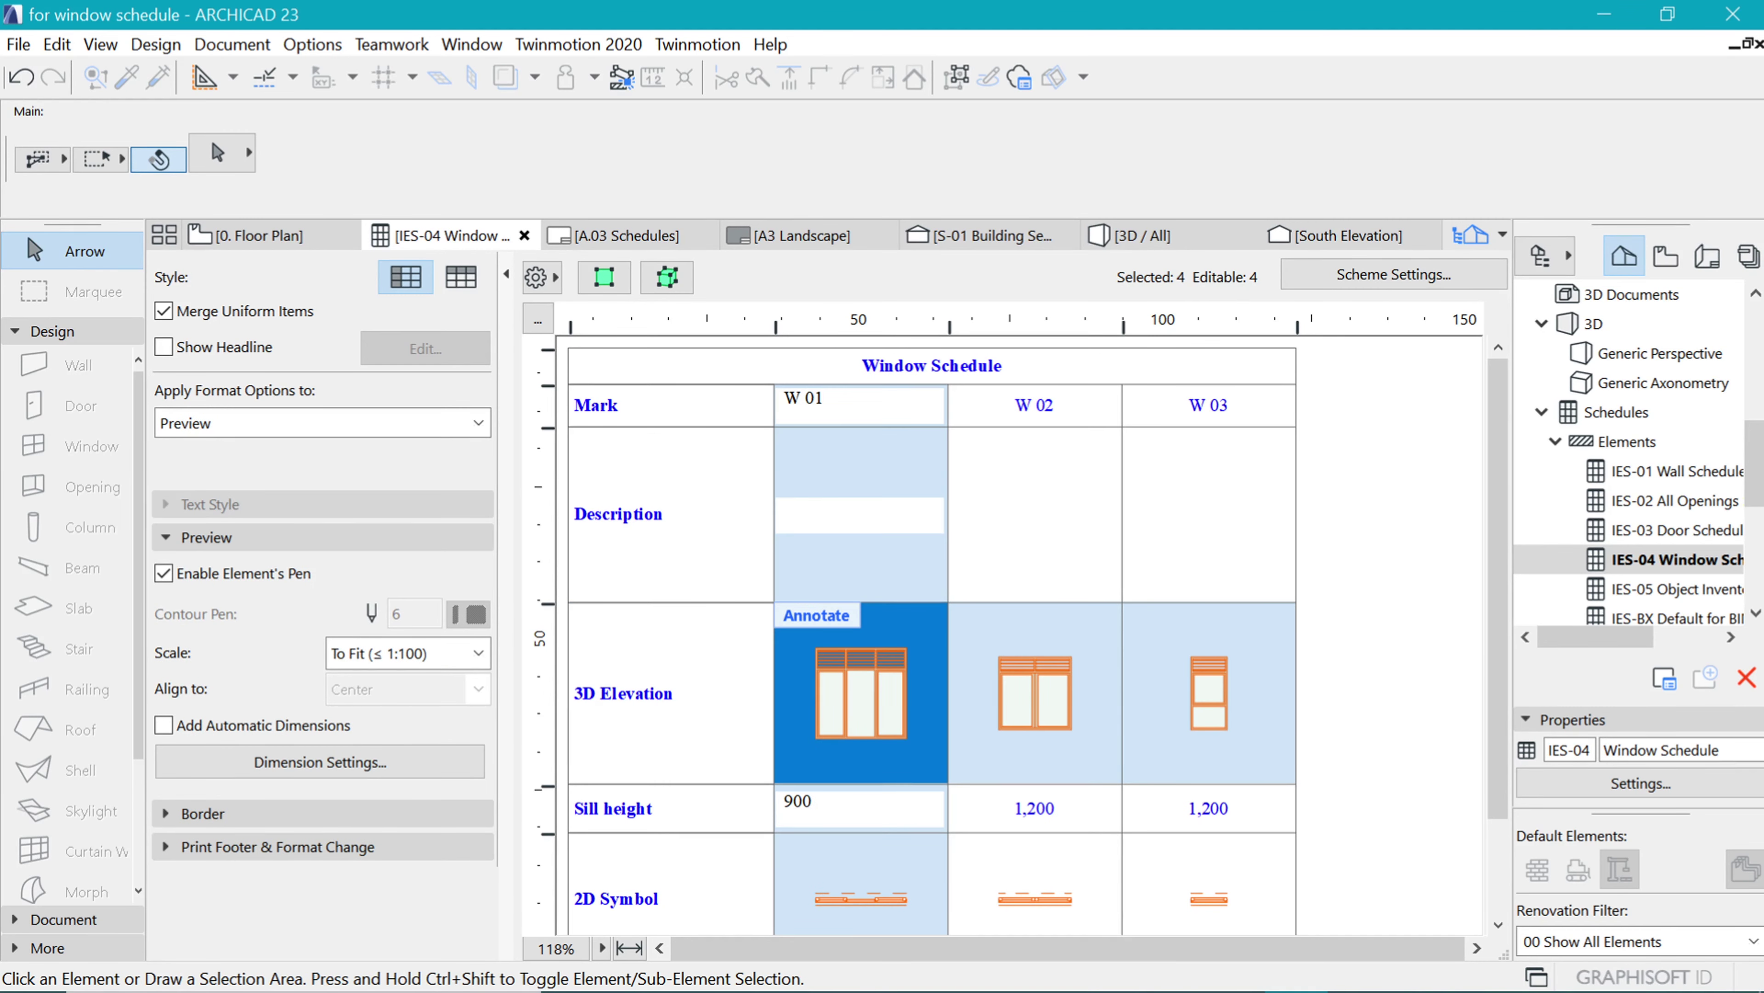
click(604, 278)
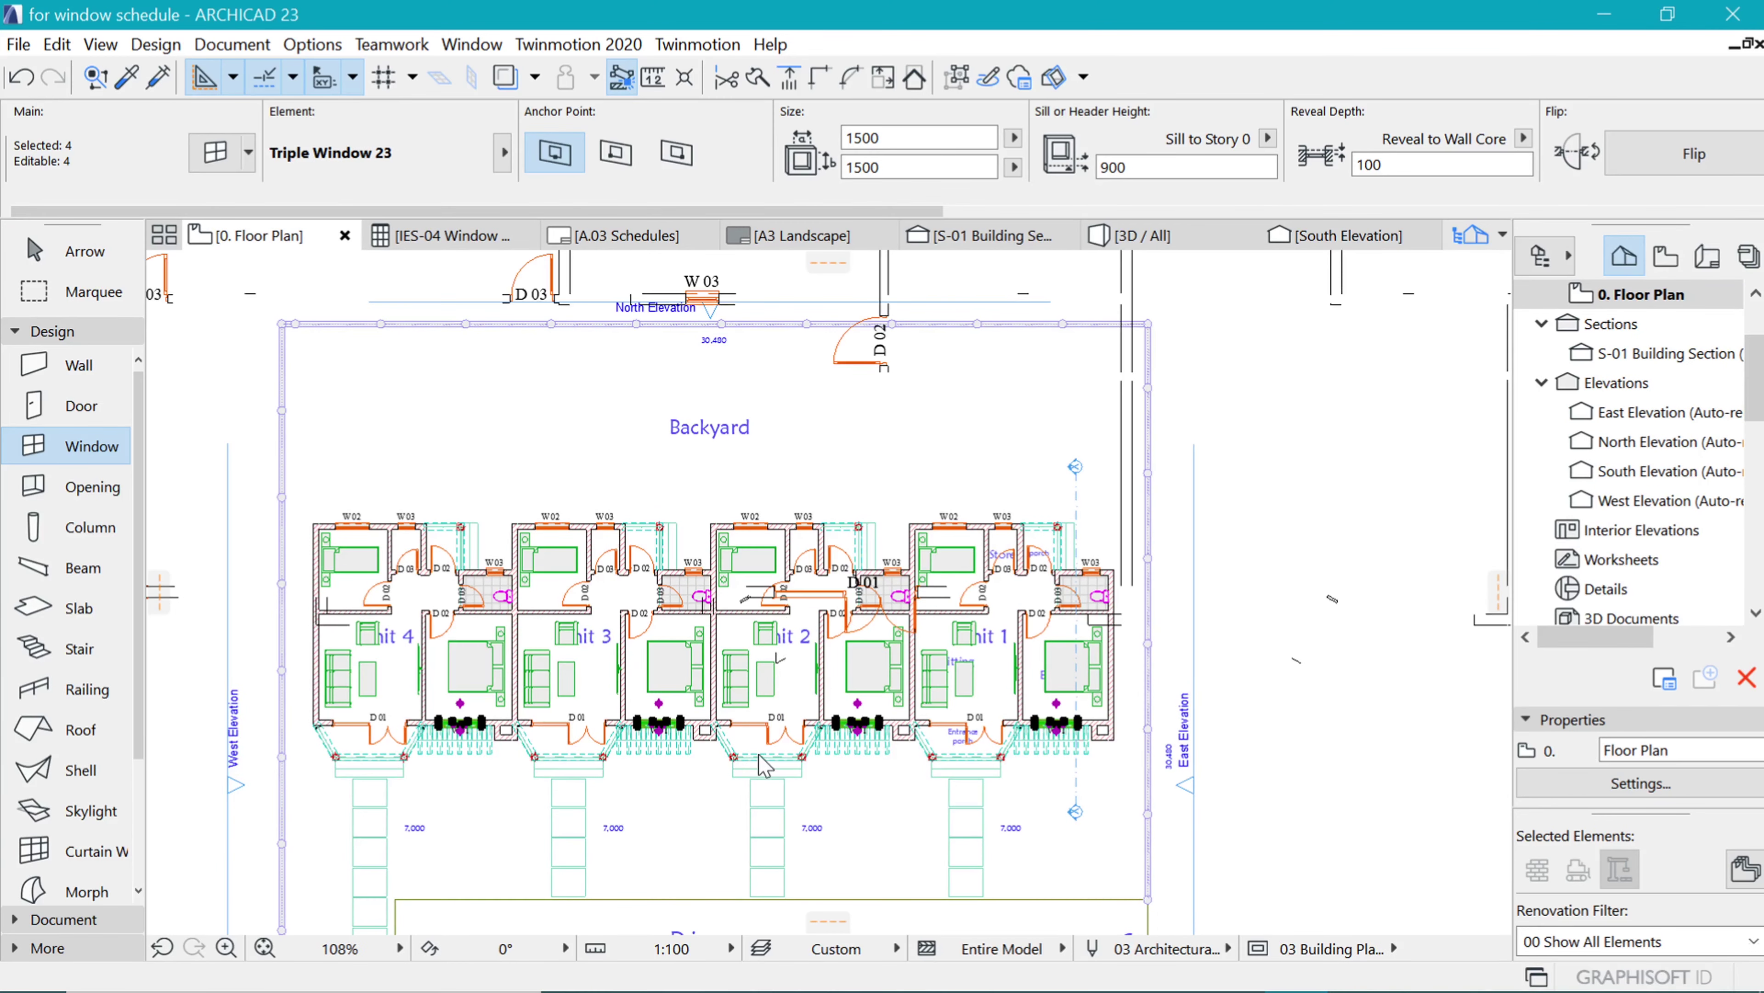
click(18, 44)
mouse_move(109, 419)
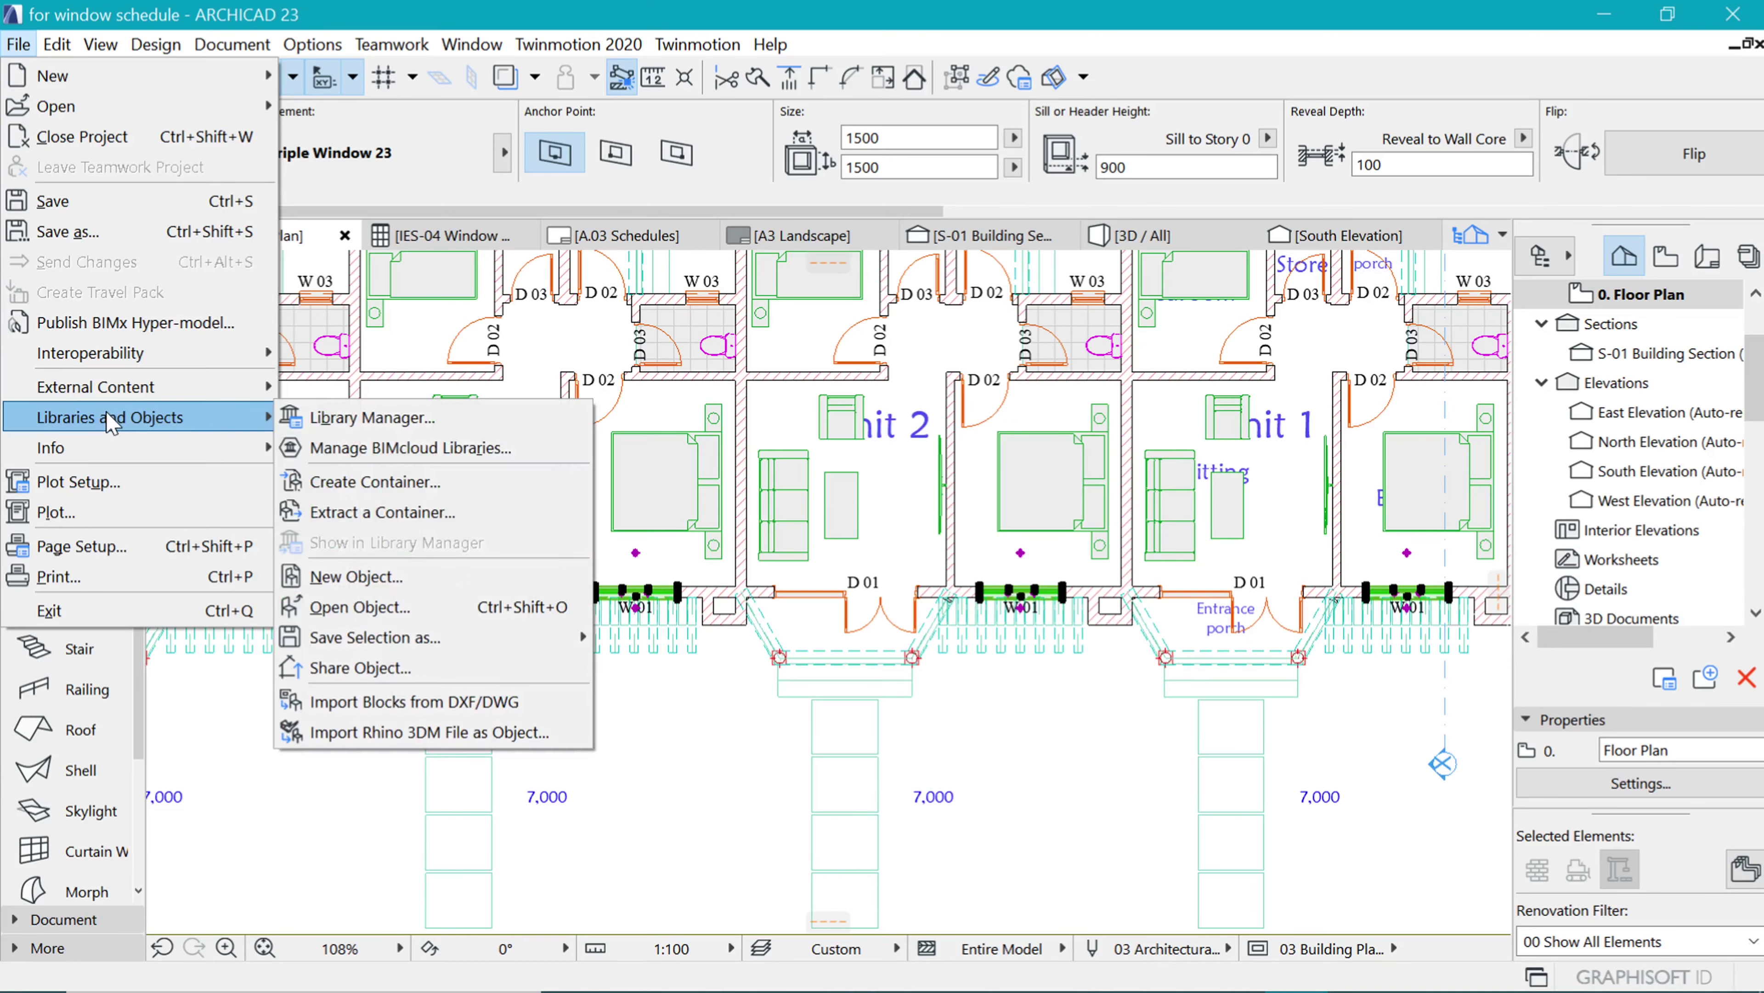
click(392, 618)
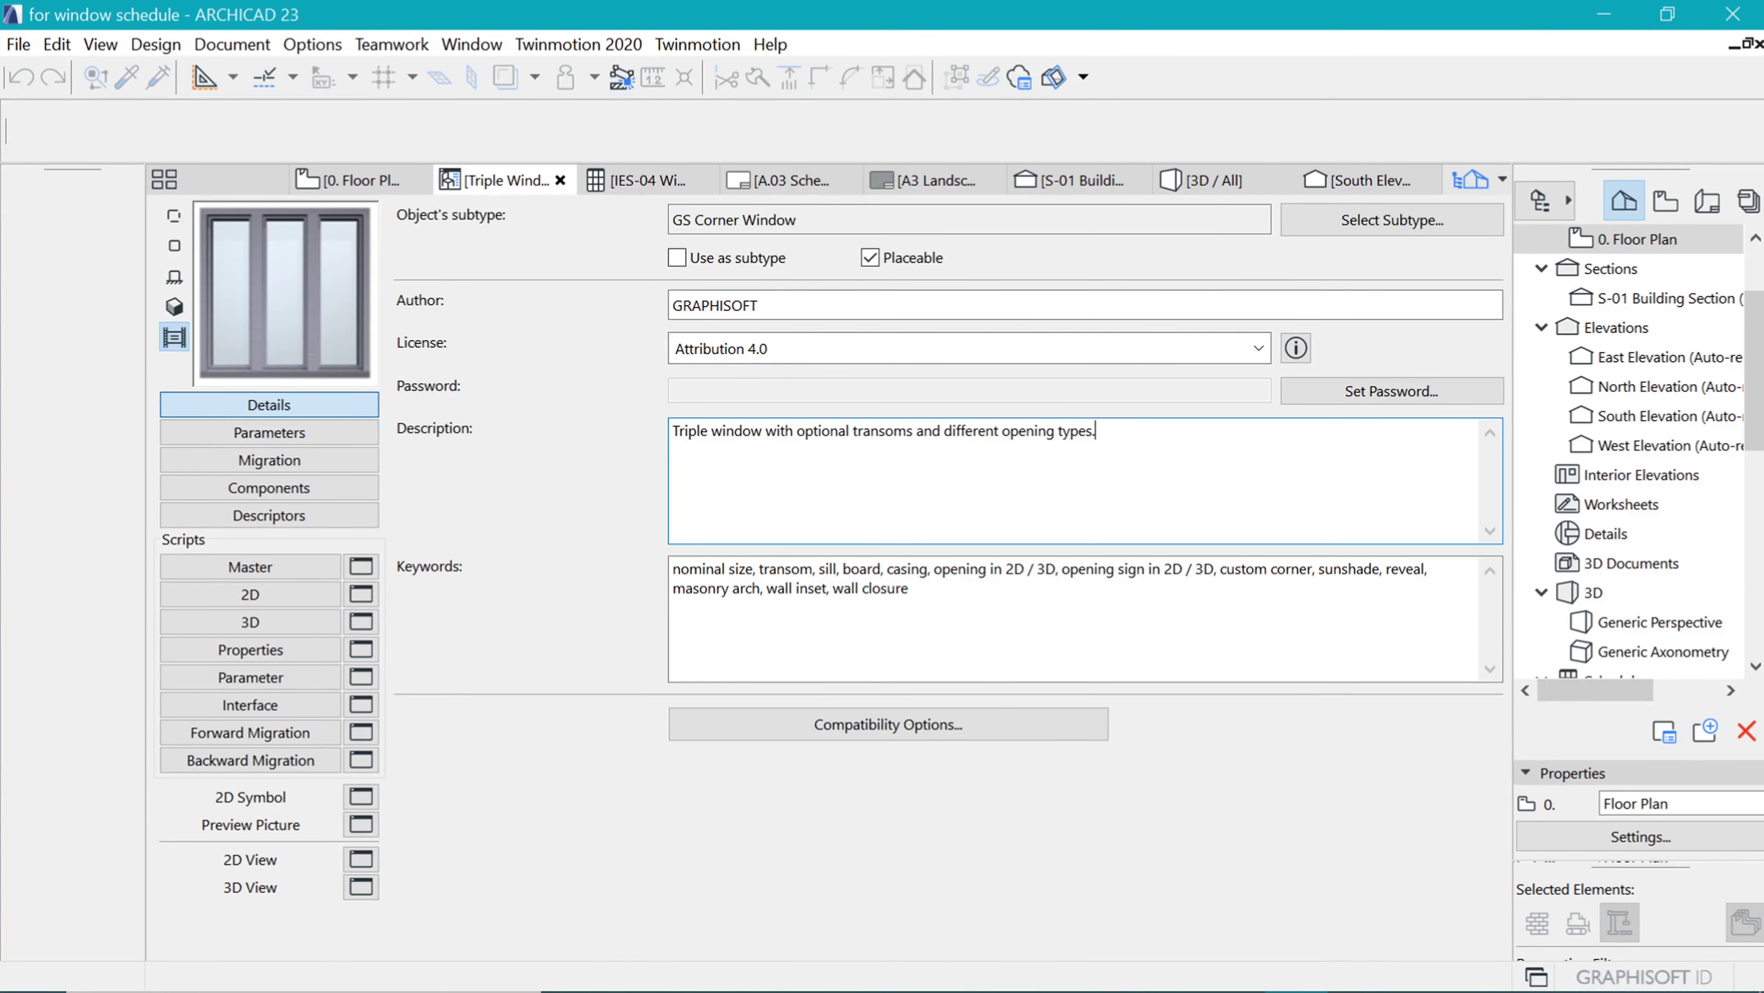
key(ctrl+a)
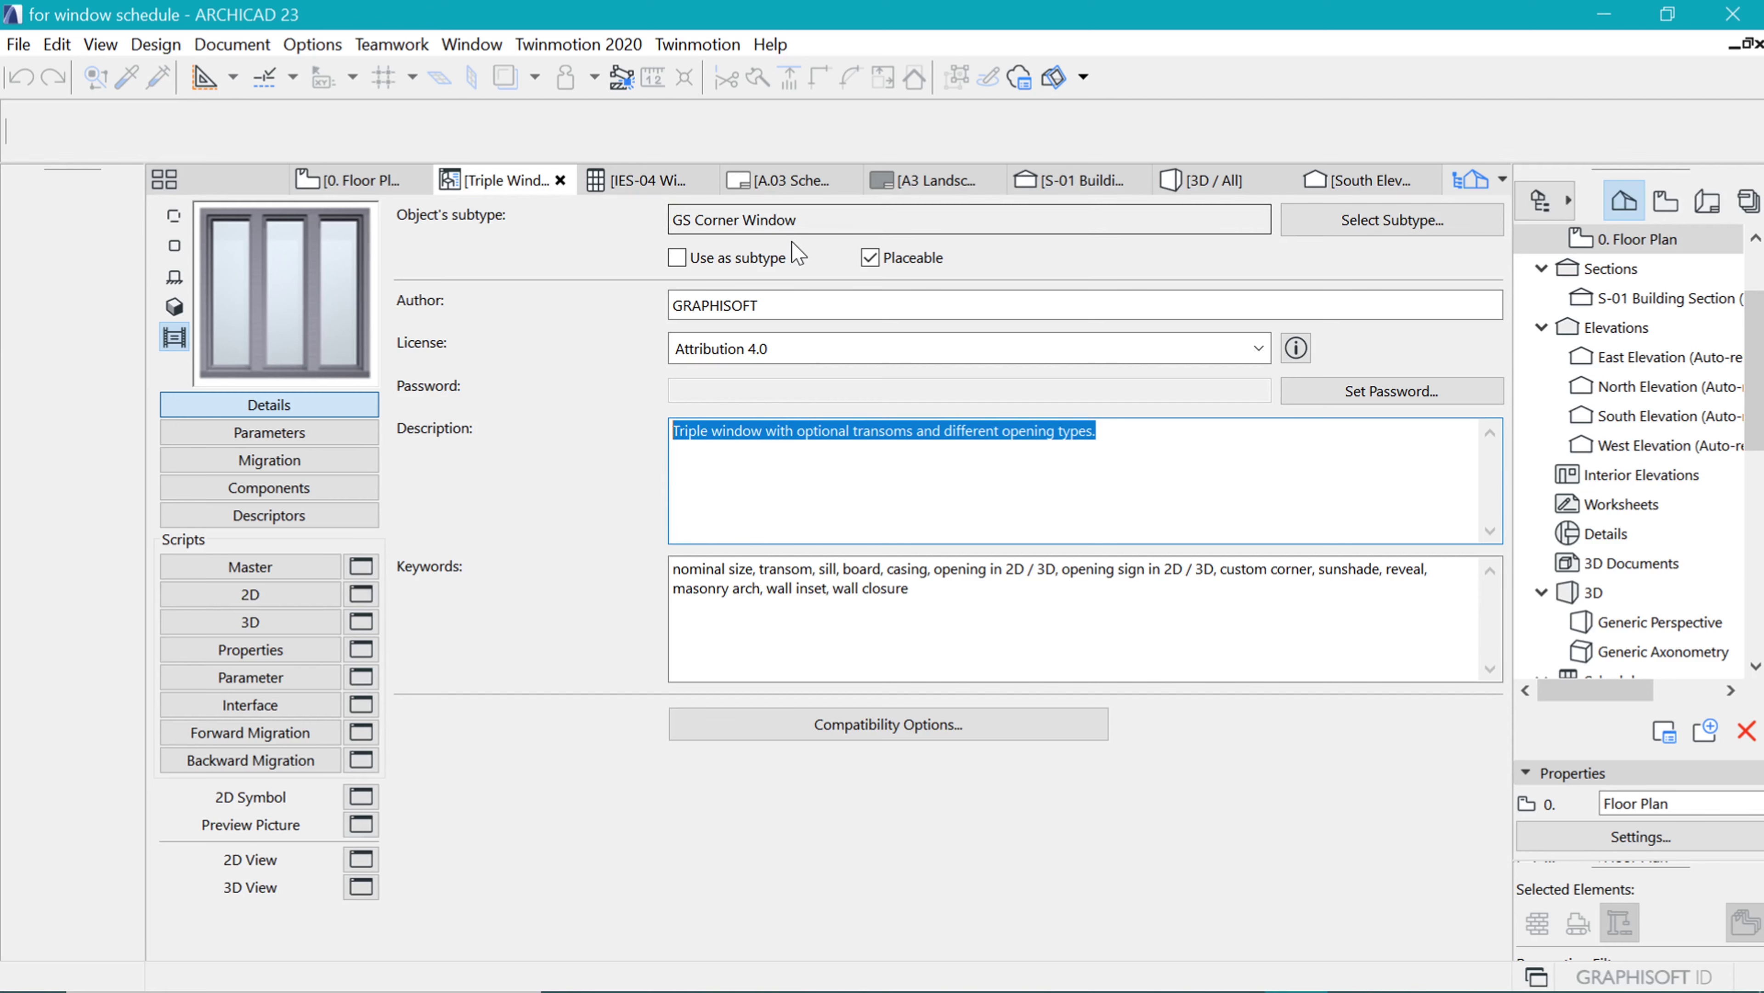
- Put the copied text in the schedule's W 01 Description cell with text wrapping on, prefixed with "1,500 x 1,500mm high"
click(646, 180)
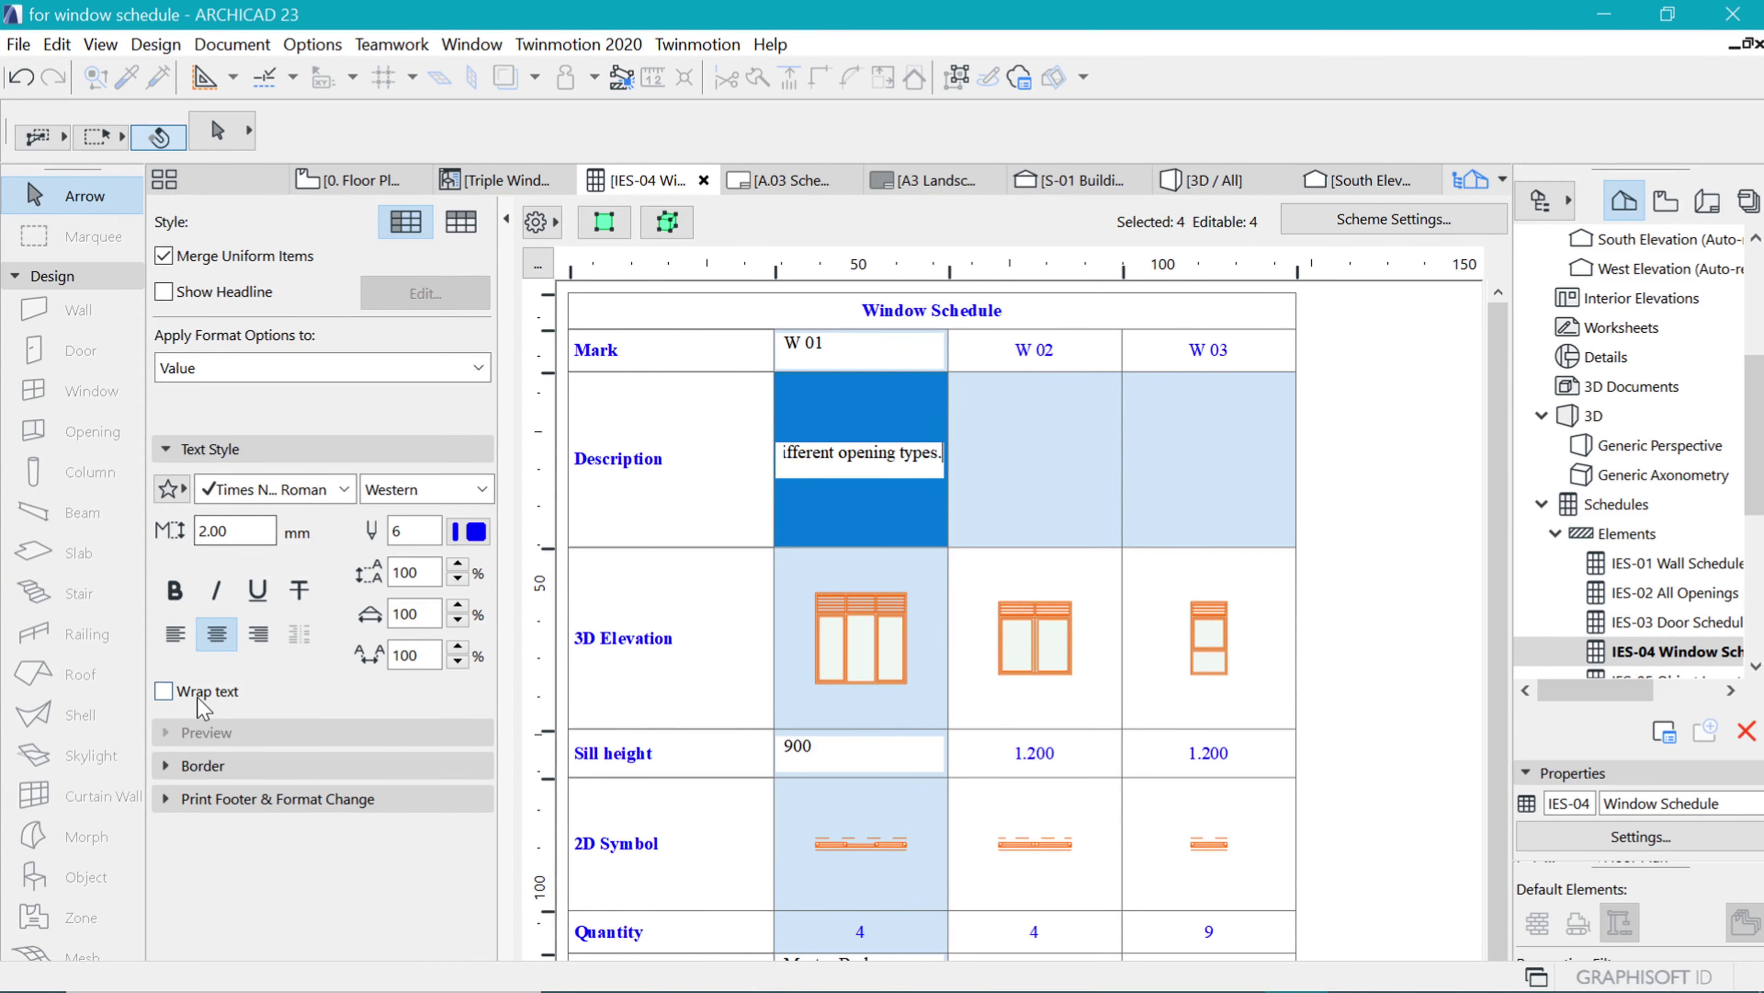
click(164, 690)
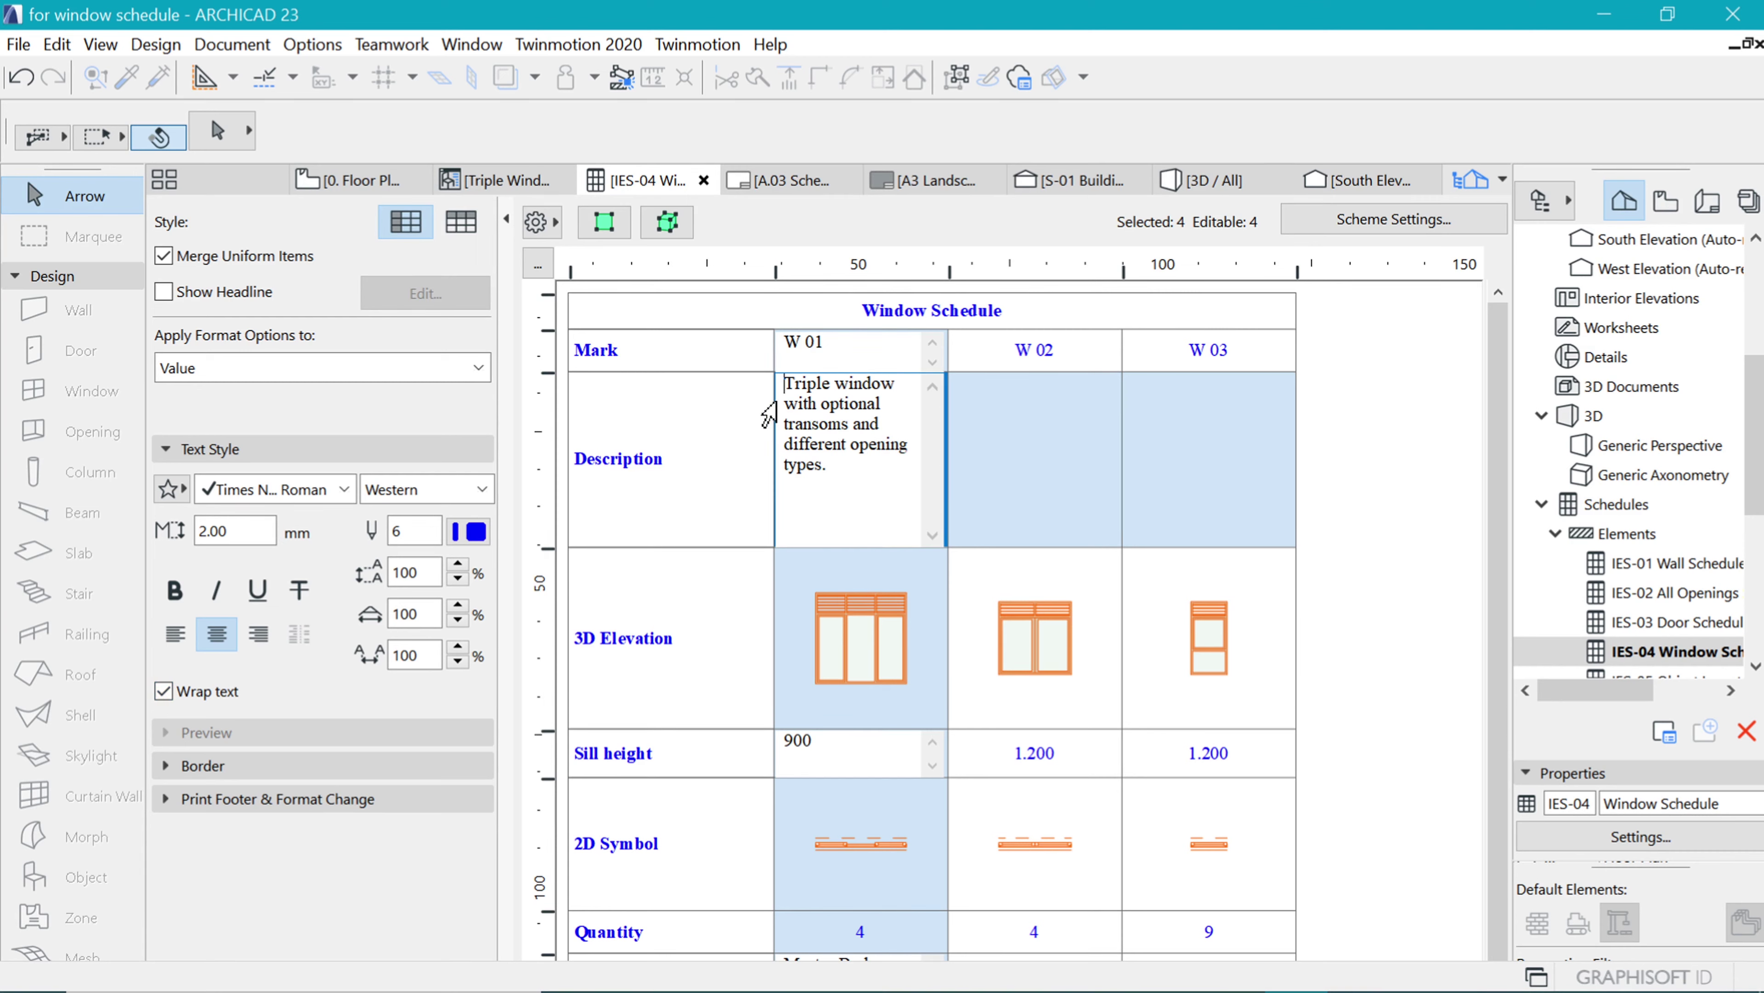
text(1,500)
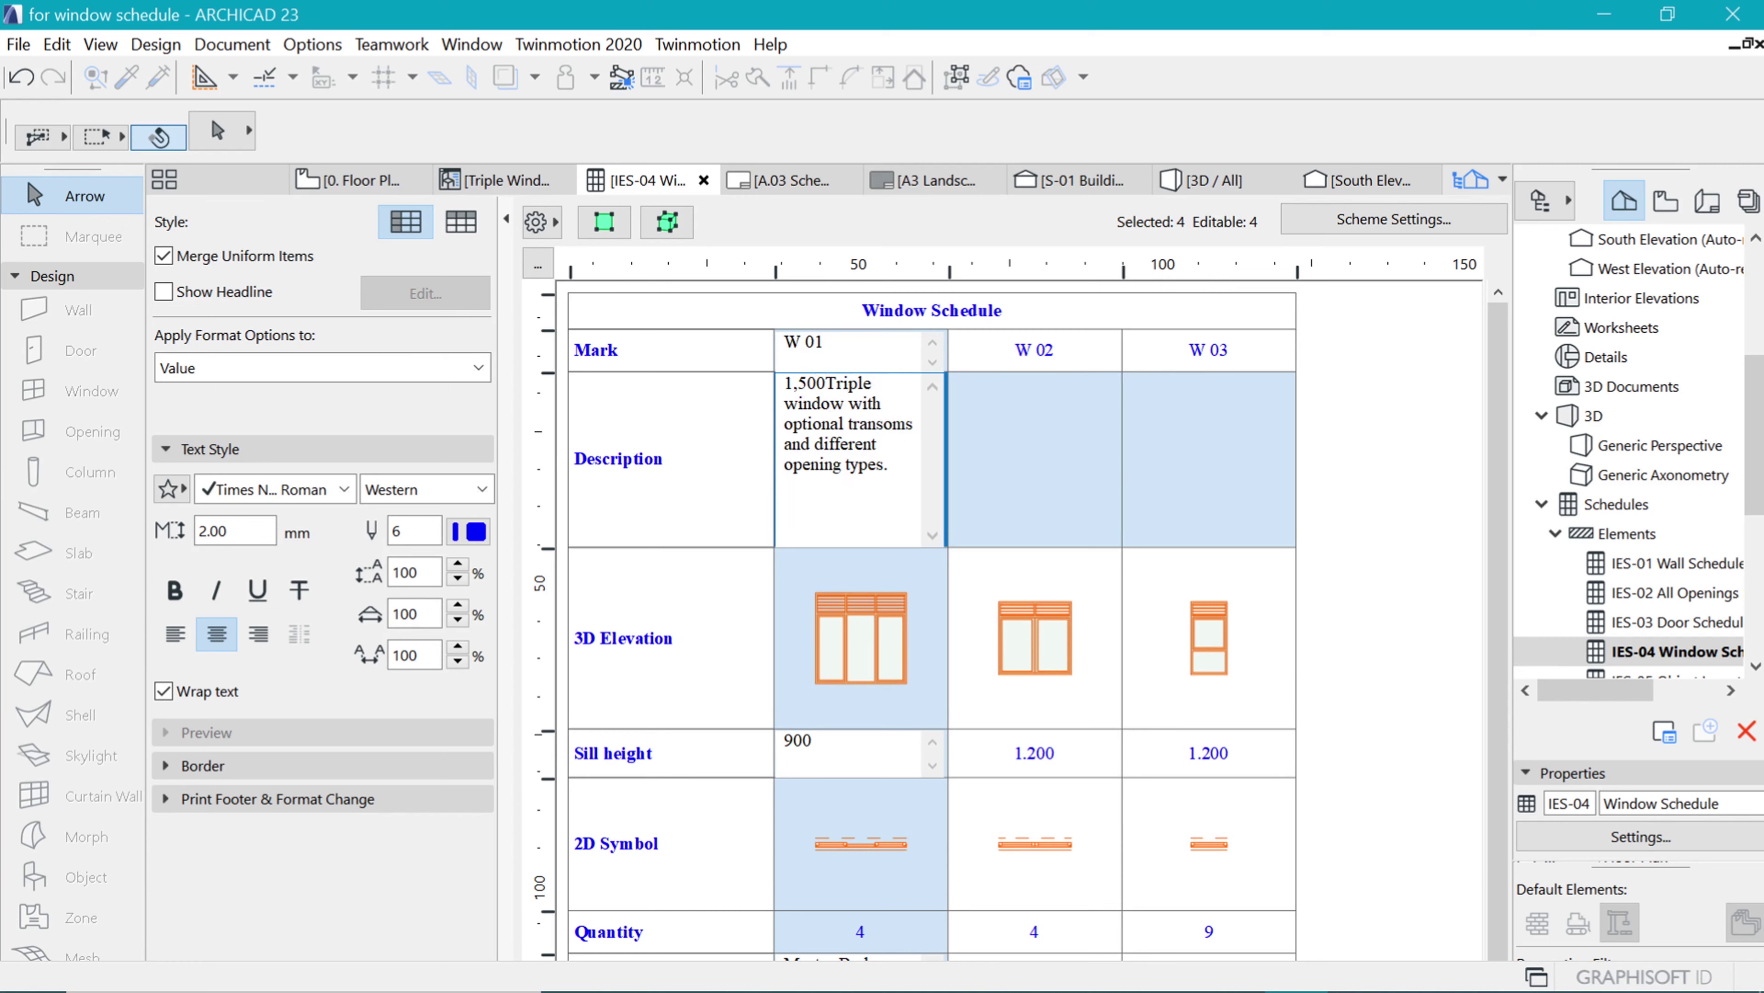
text( x 1,500mm hi)
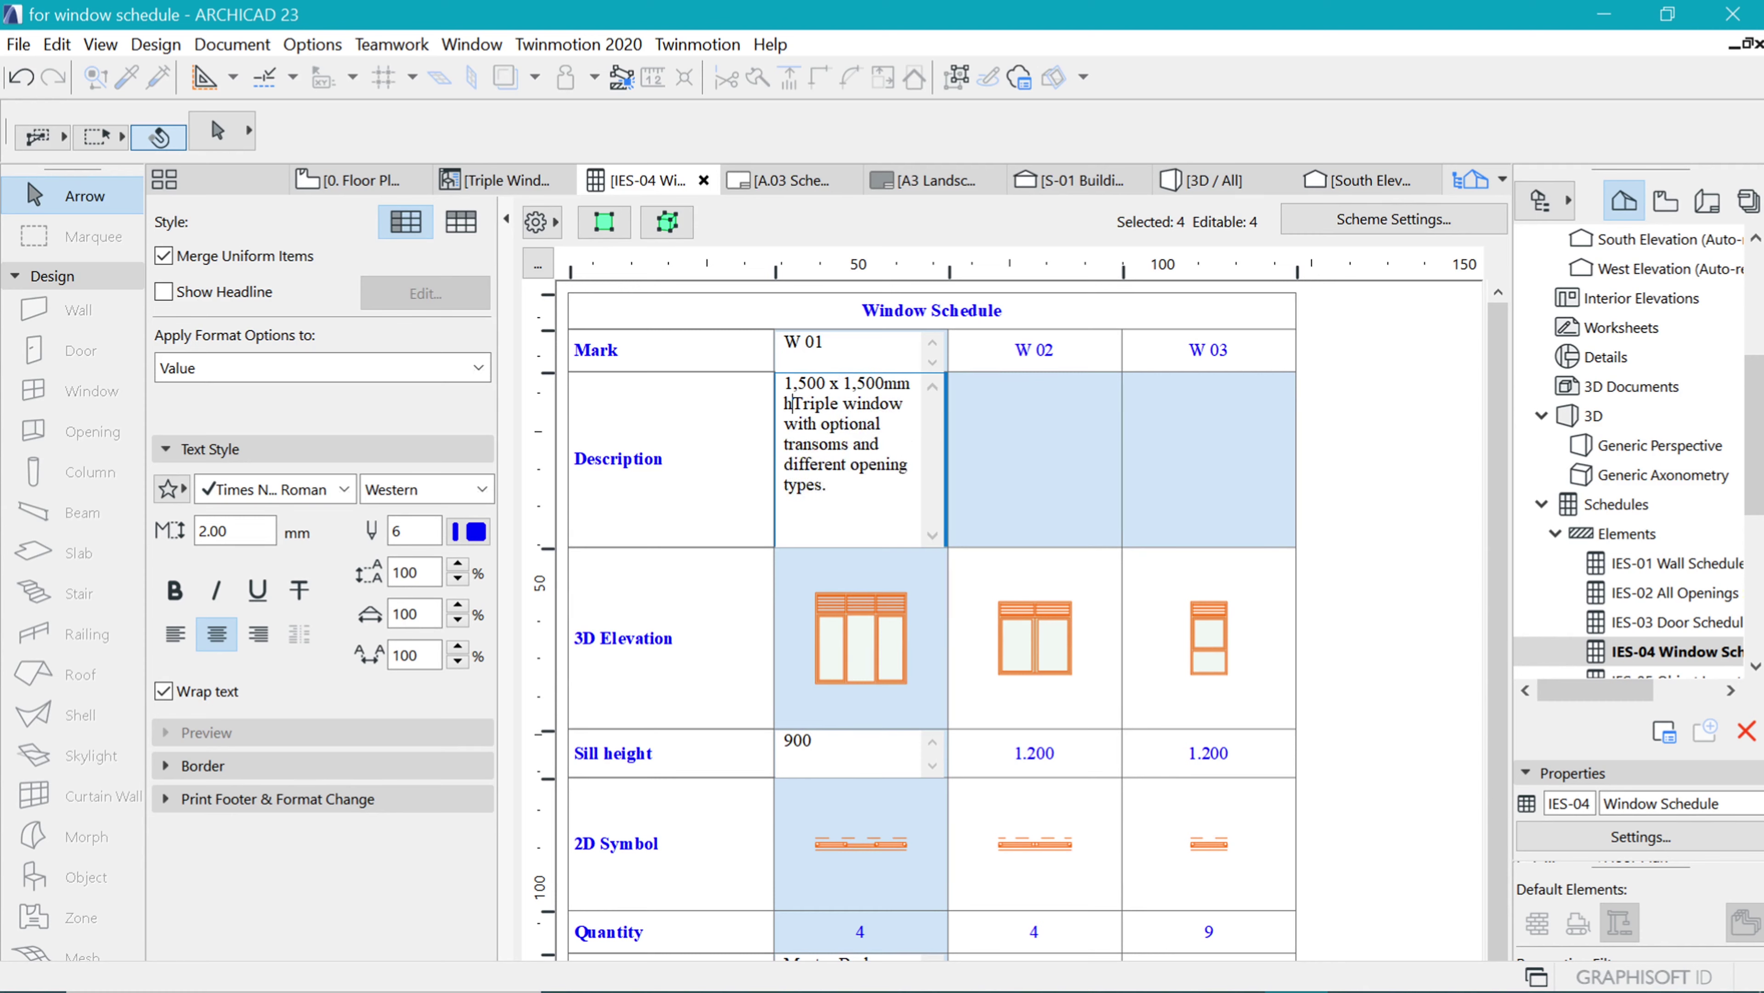
text(gh)
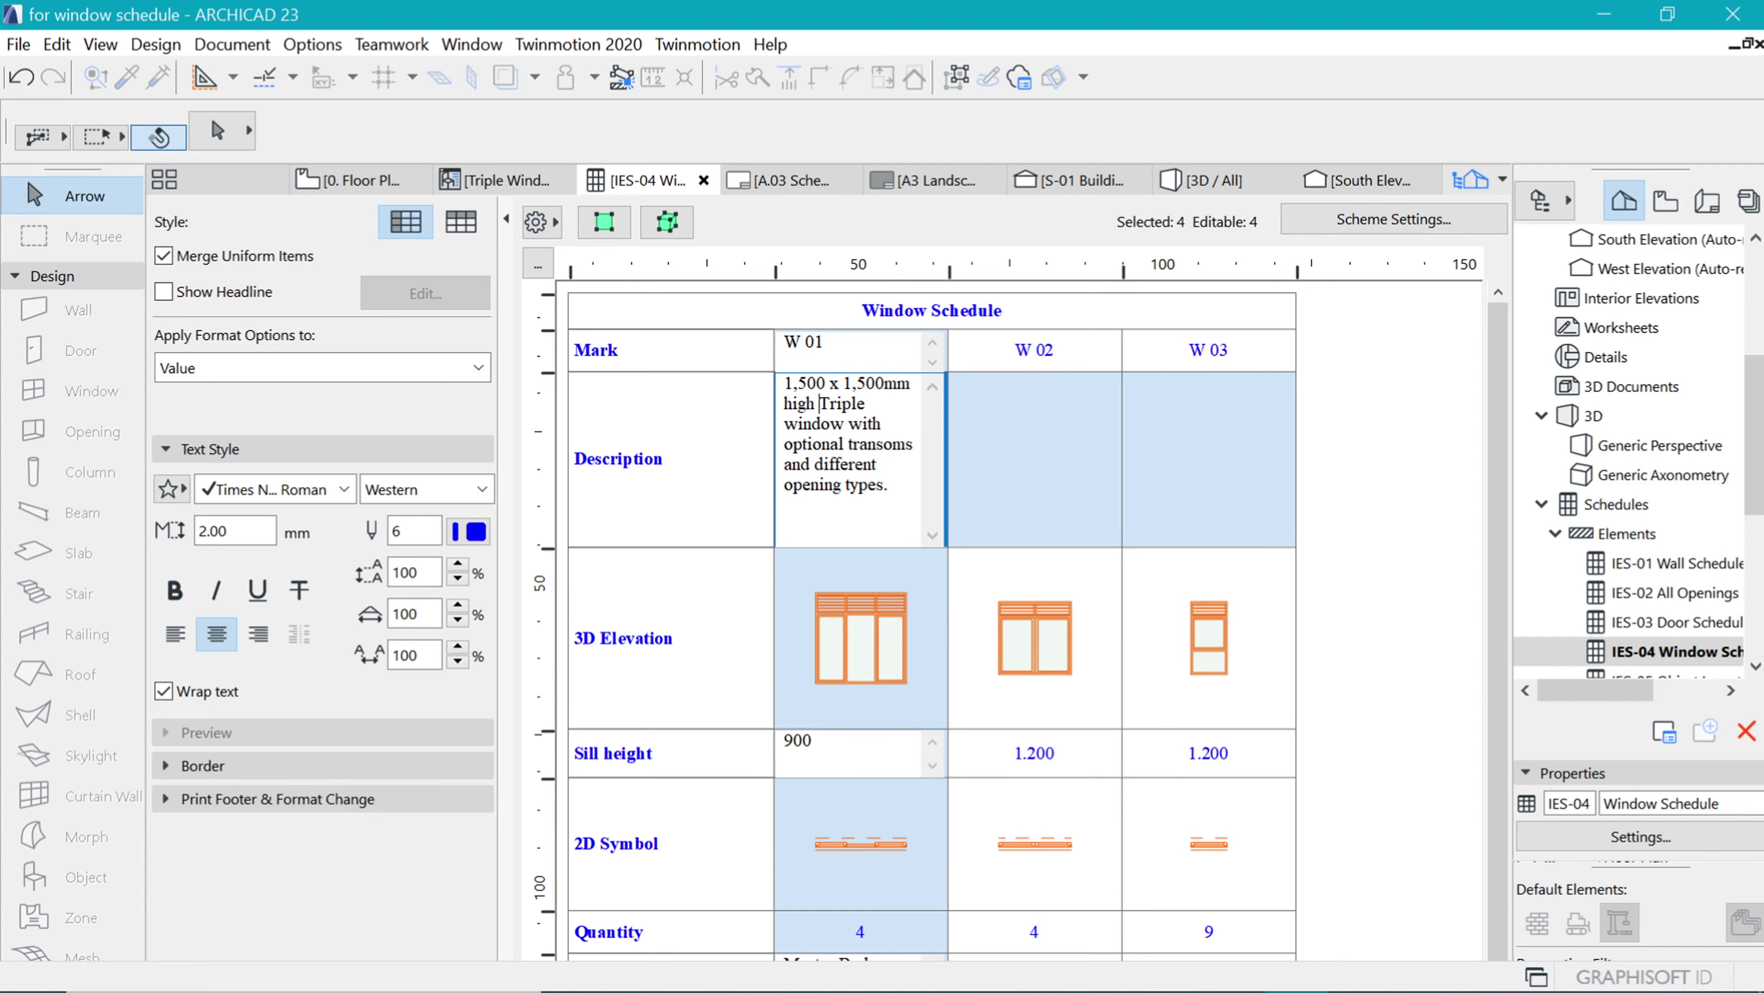
- Replace "optional" in the W 01 description with "a 300mm high vent sash"
double_click(837, 447)
text(a 300mm high)
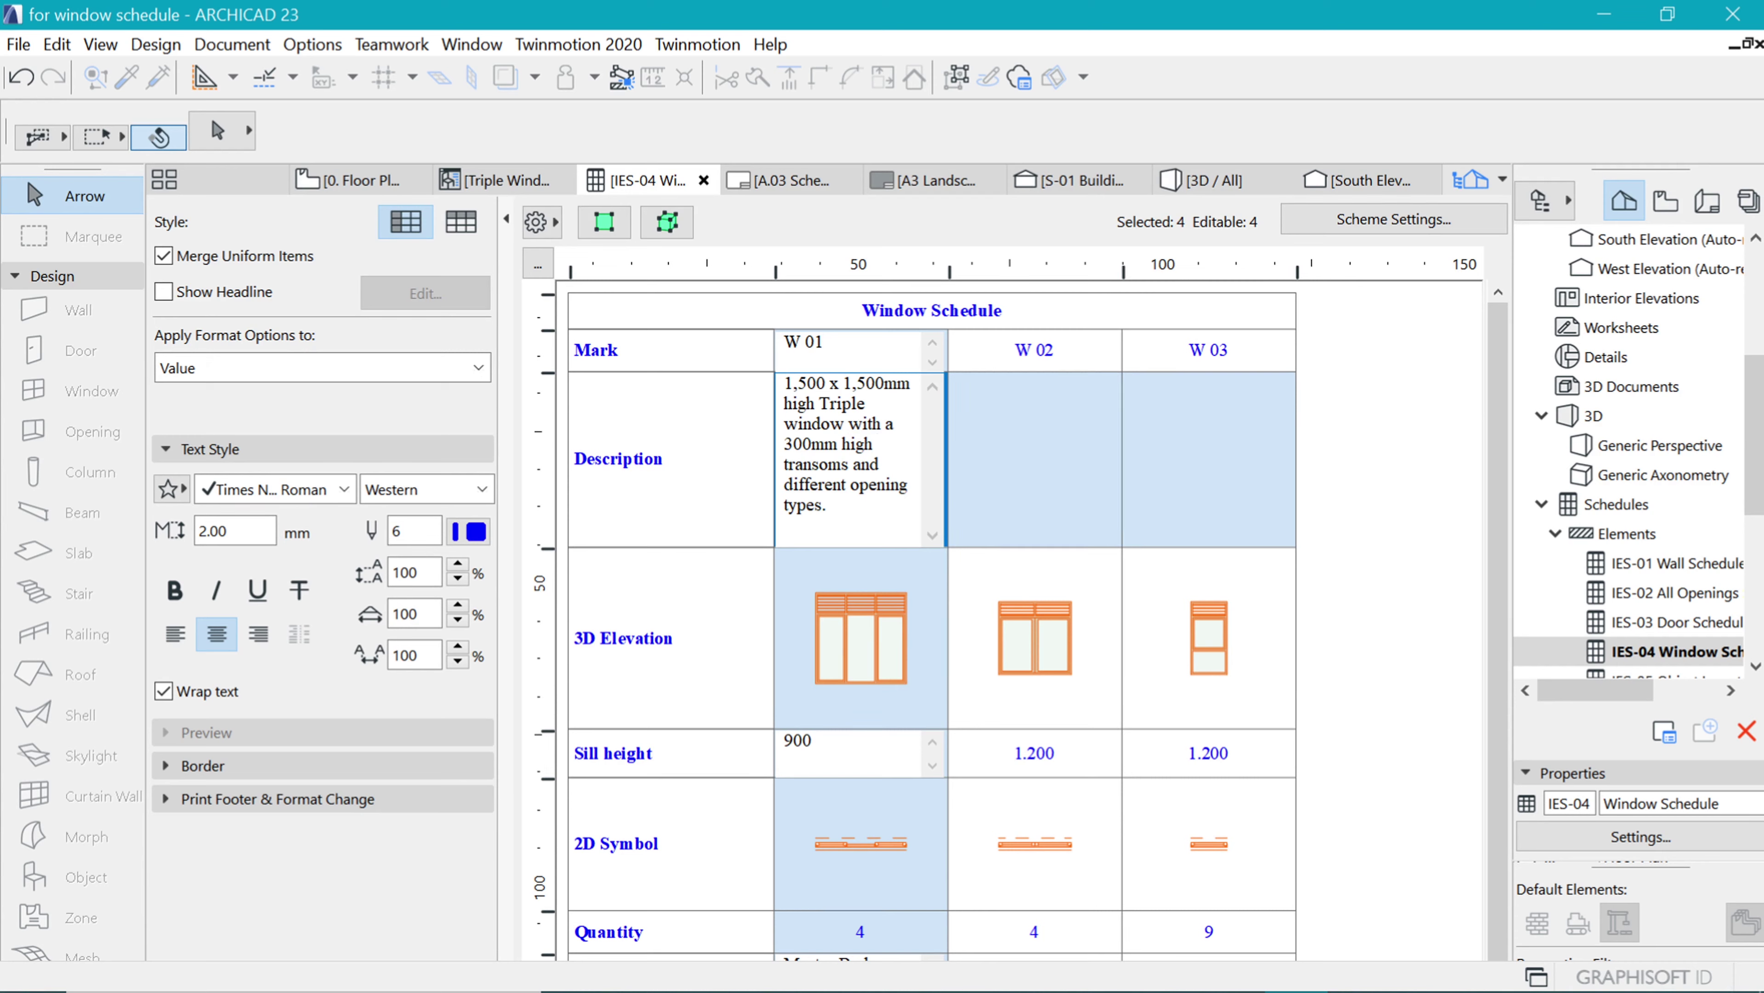
text(vent sash)
- Replace "different opening types." in the W 01 description with "two side hang windows with a fixed glass middle sash"
drag(784, 485, 827, 505)
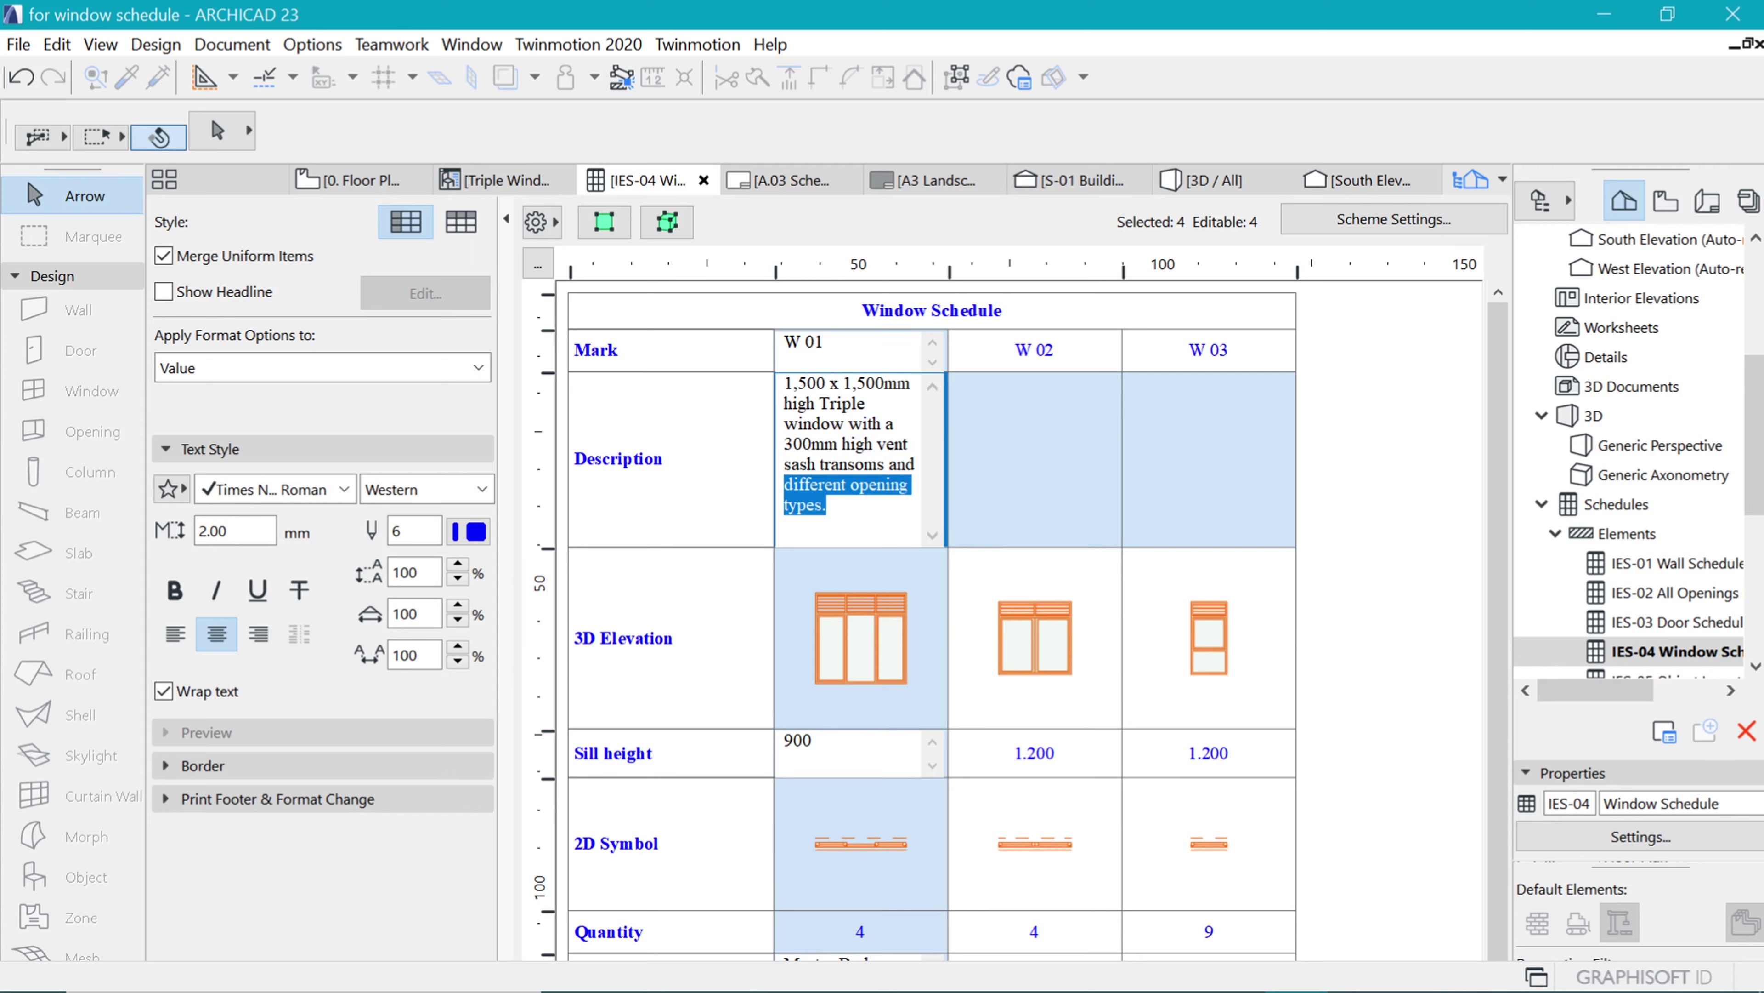
text(two side ha)
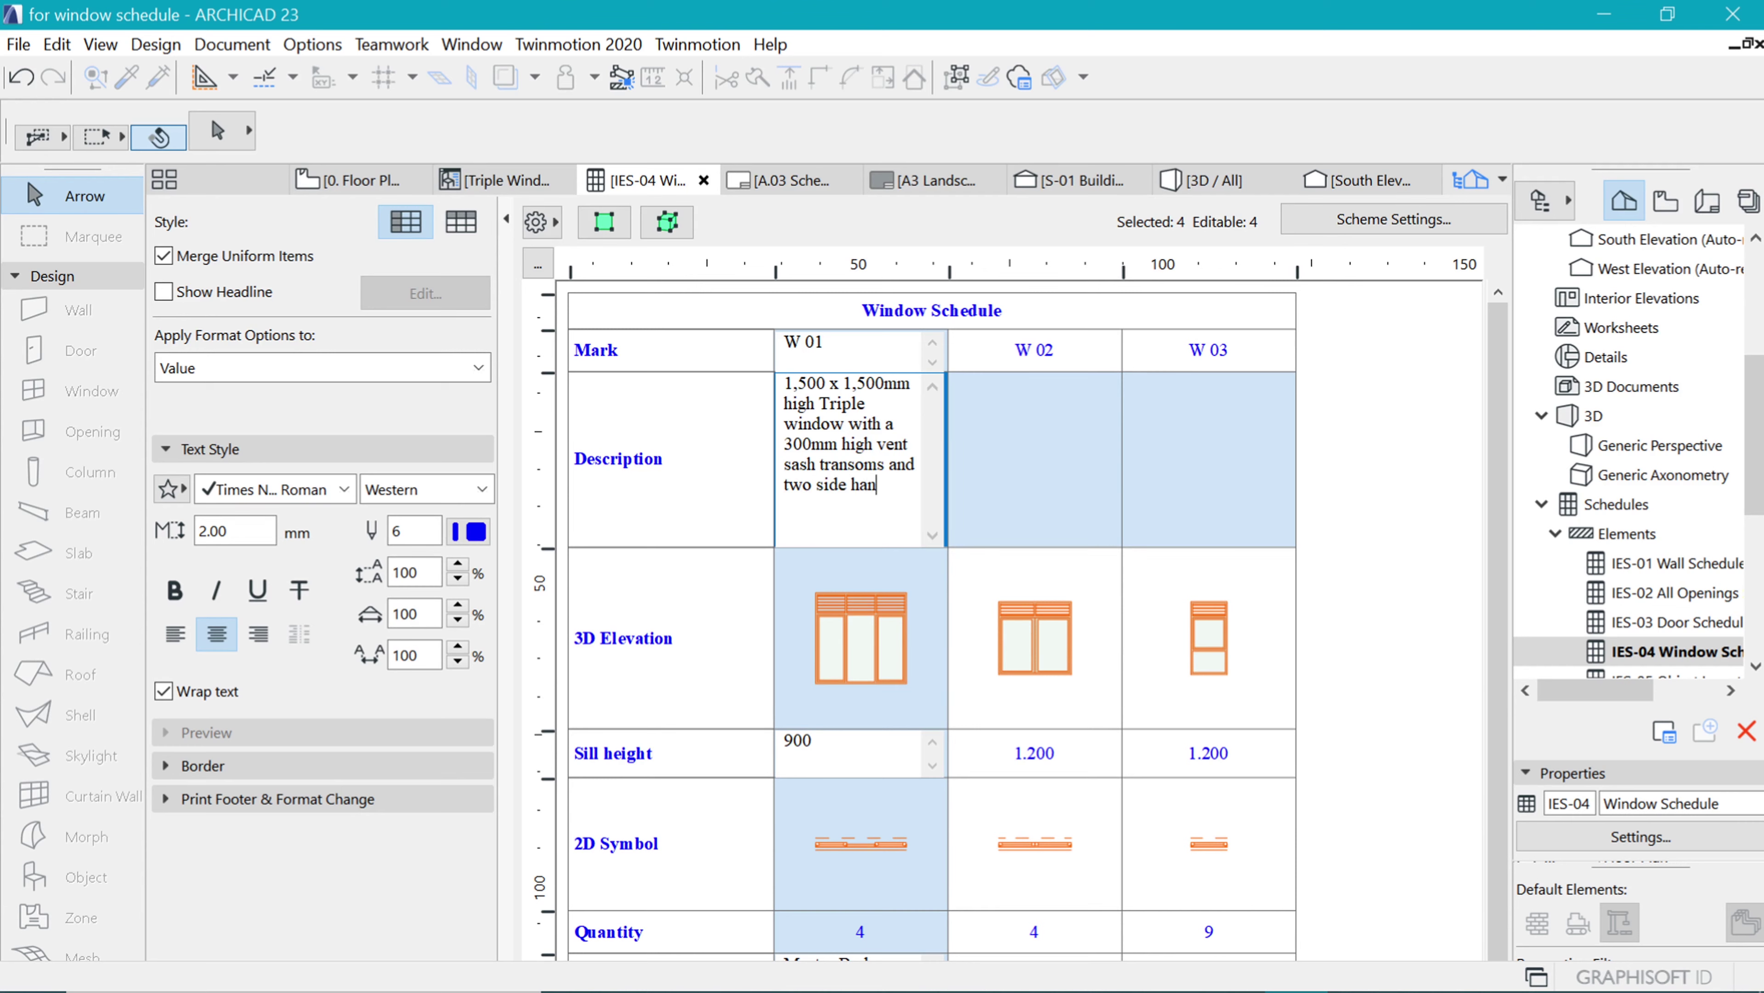
text(dows with a fi)
text(xed middle)
text(glass middle)
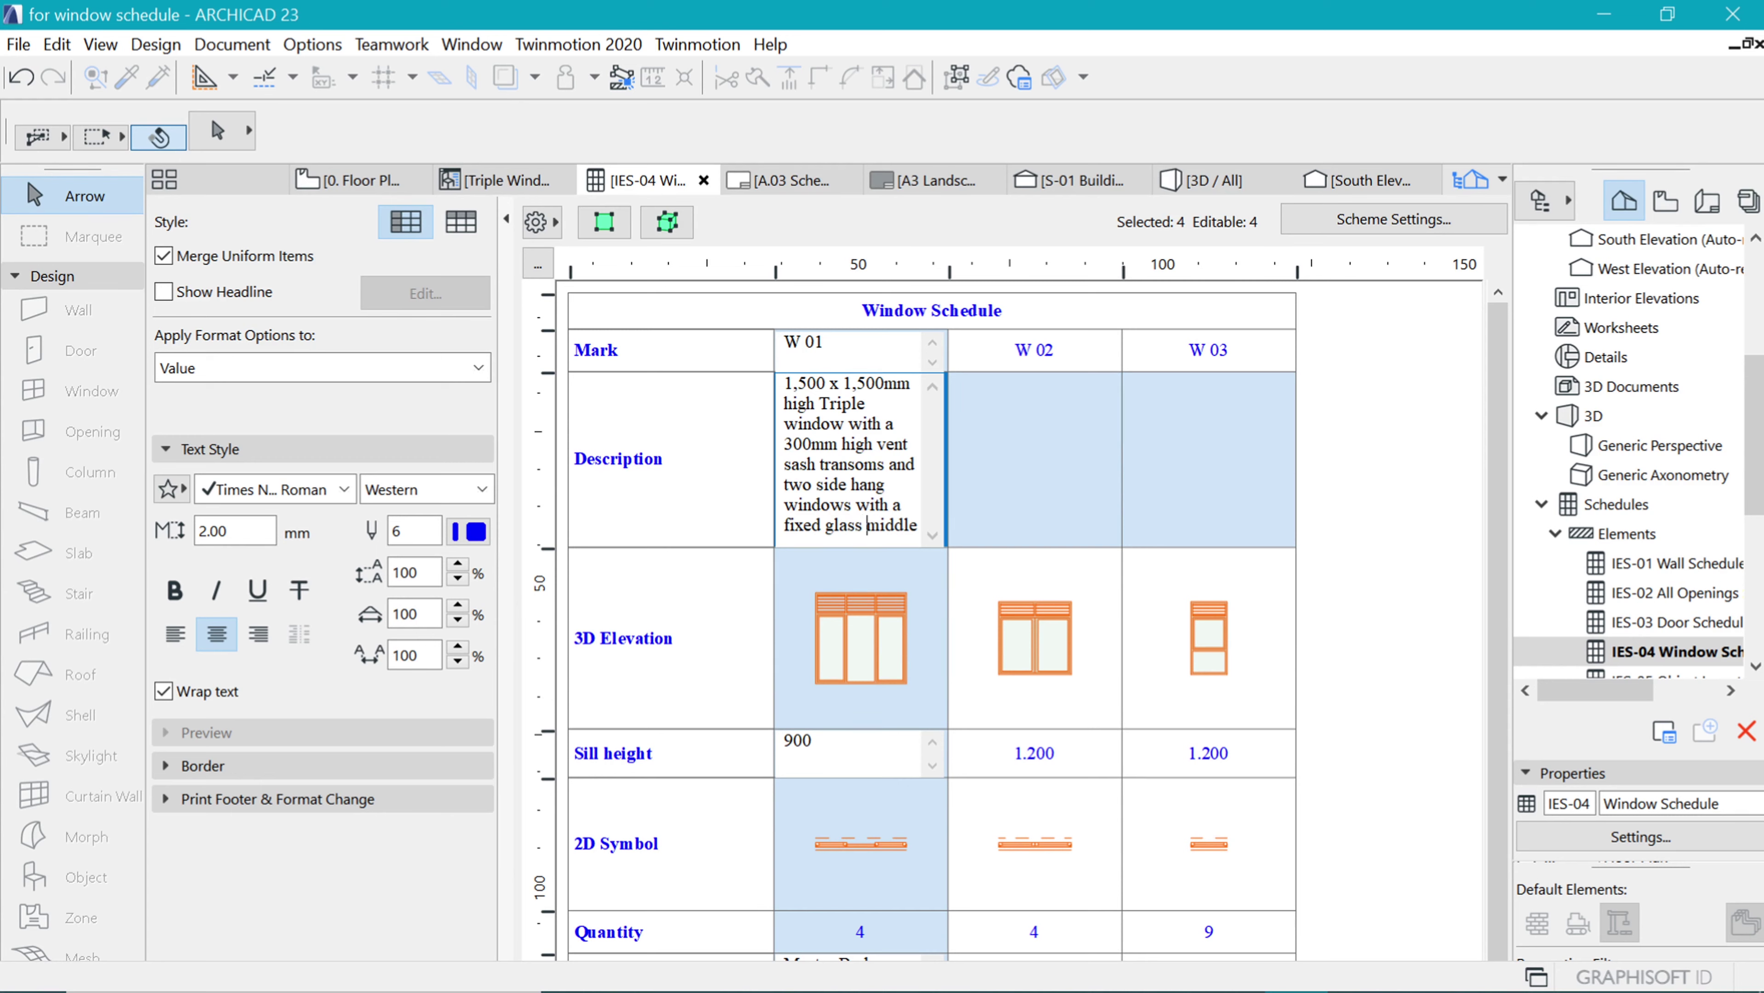
key(End)
text(sa)
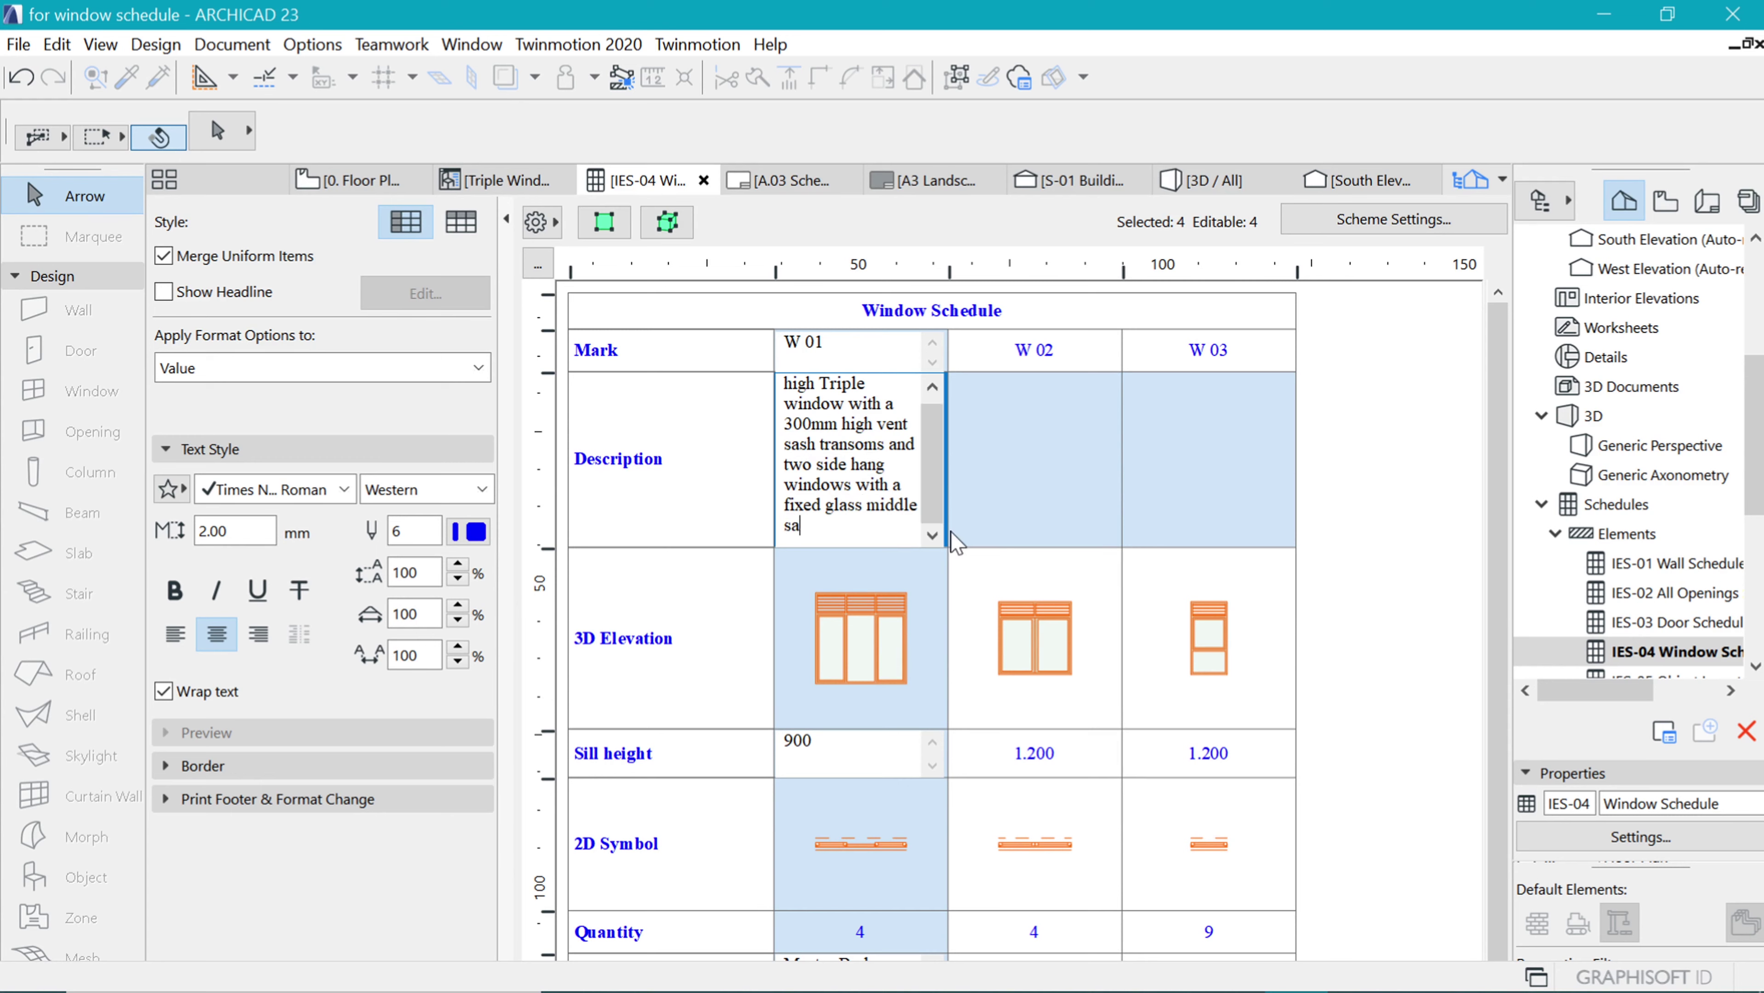
text(sh)
- Show the W 02 windows on the floor plan, then open their Double Sash Window 23 library object and copy its description text
click(944, 492)
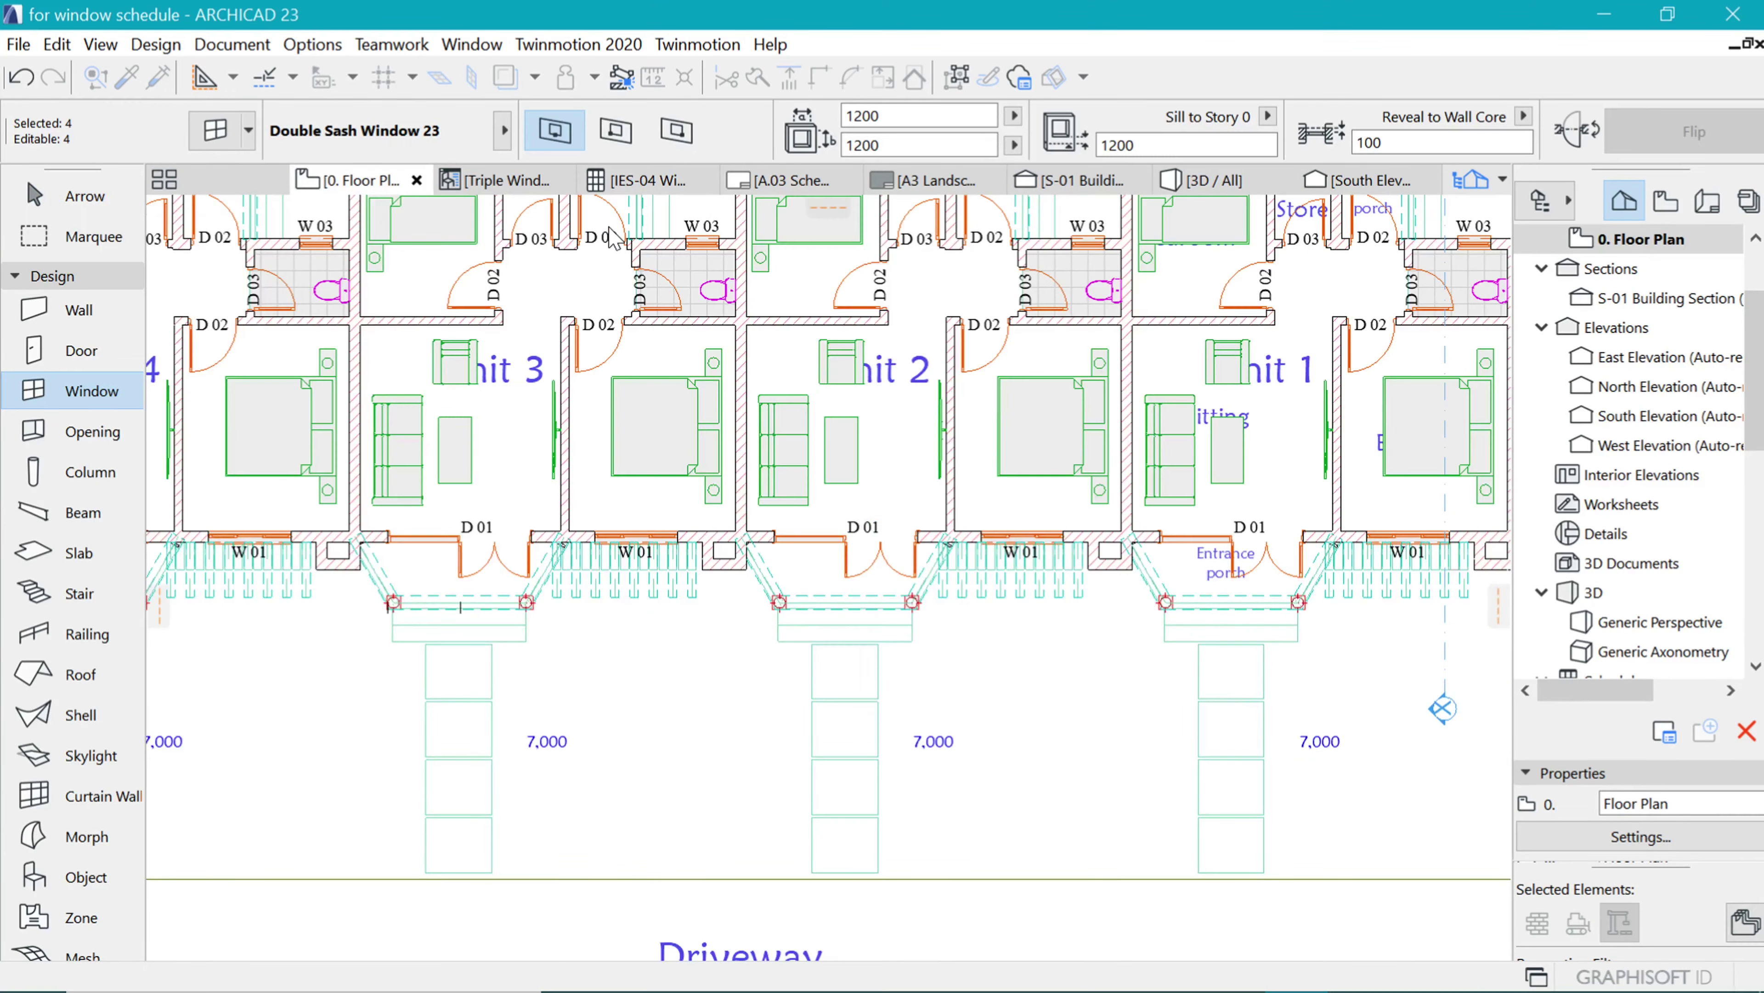
click(34, 45)
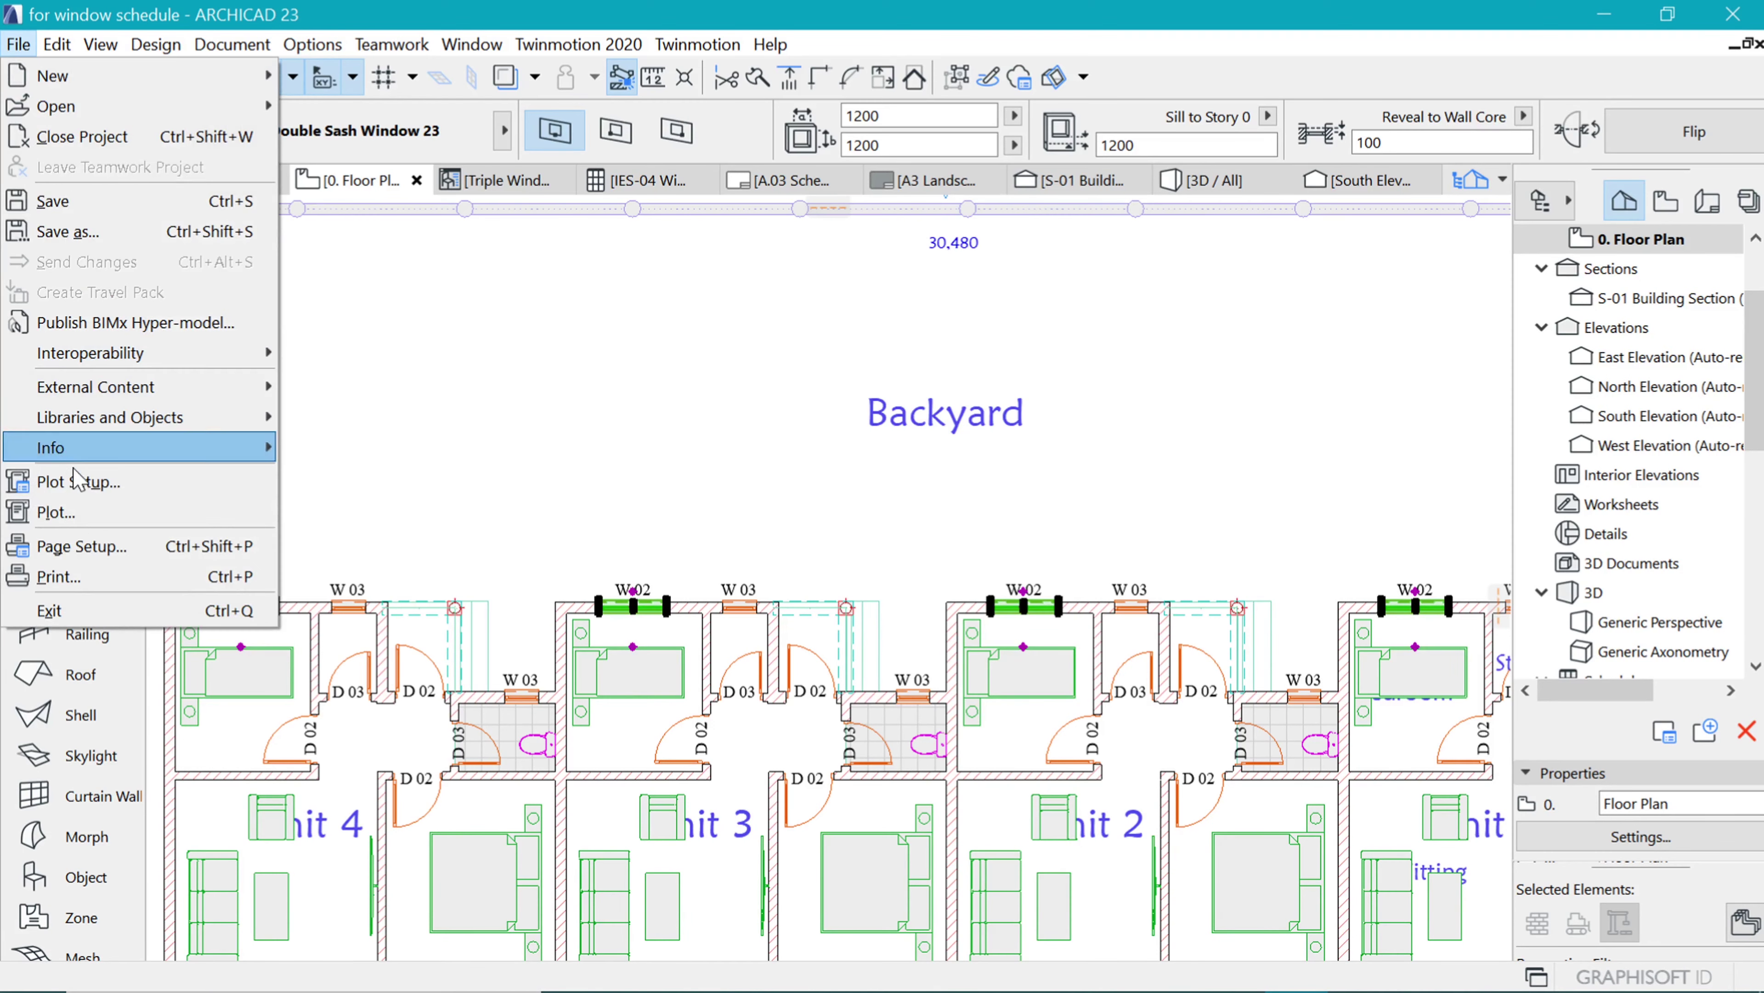
mouse_move(110, 416)
mouse_move(417, 636)
click(658, 114)
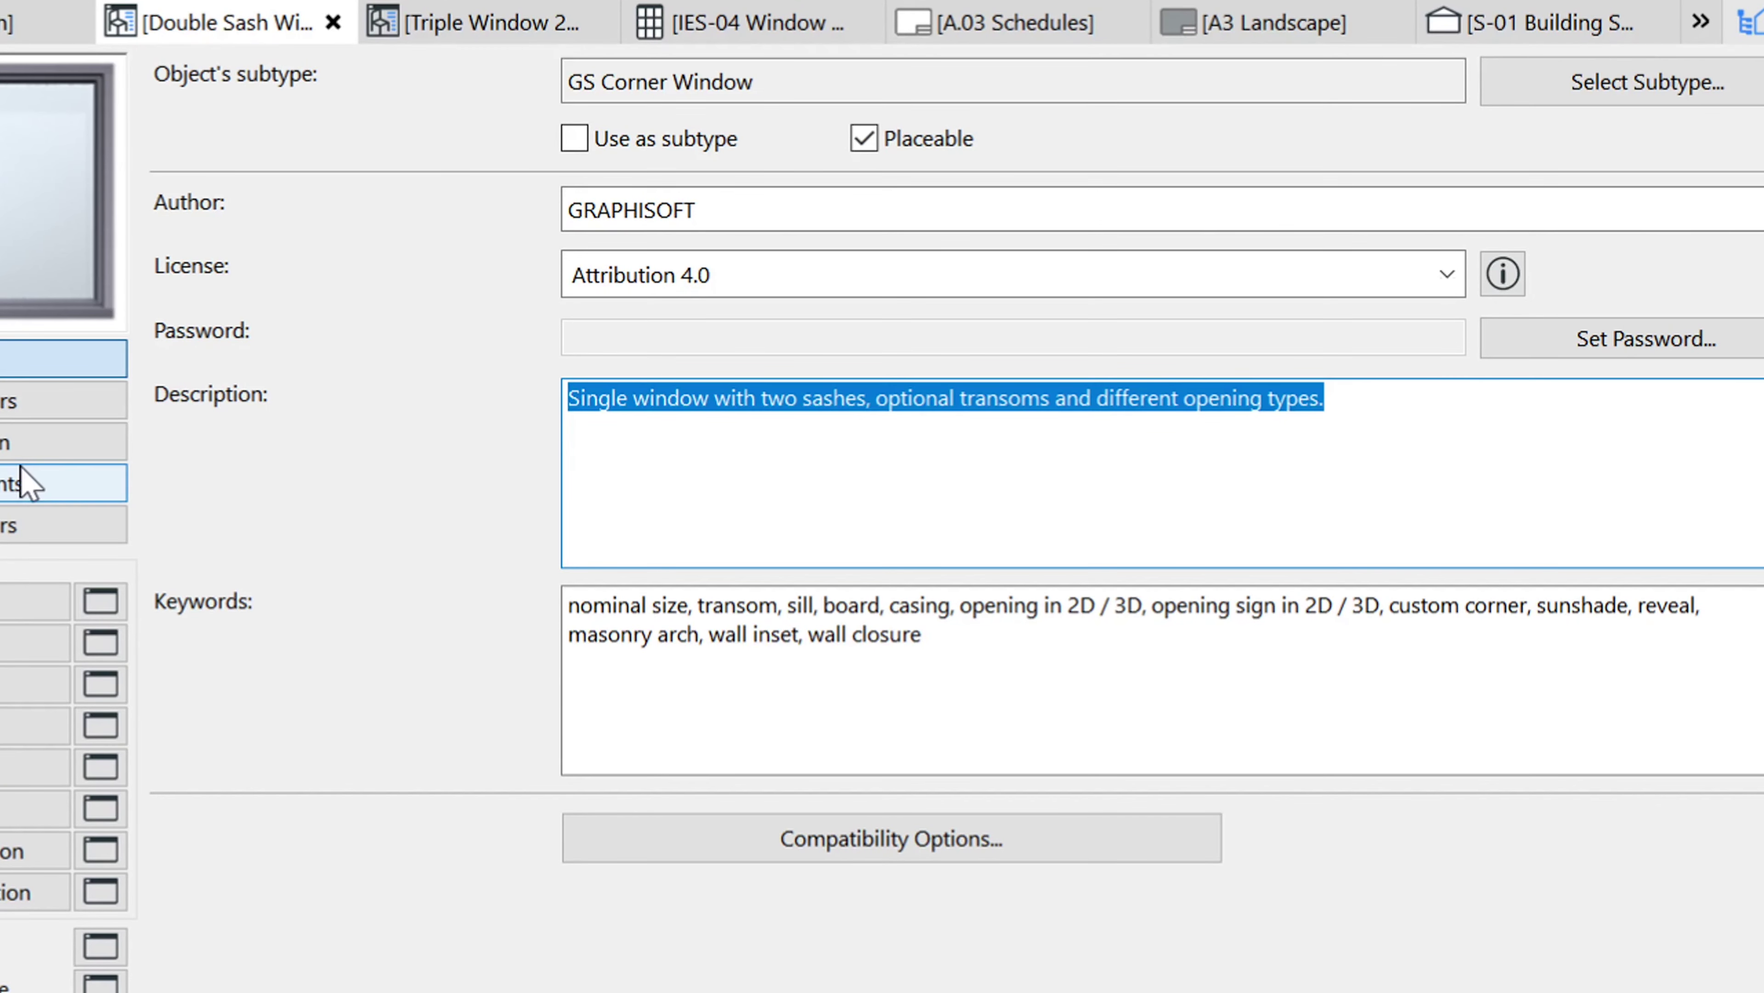
- Put the copied text in the schedule's W 02 Description cell and prefix it with "1,200 x 1,200mm high"
click(750, 22)
click(1091, 438)
text(Single window with two sashes, optional transoms and different opening types.)
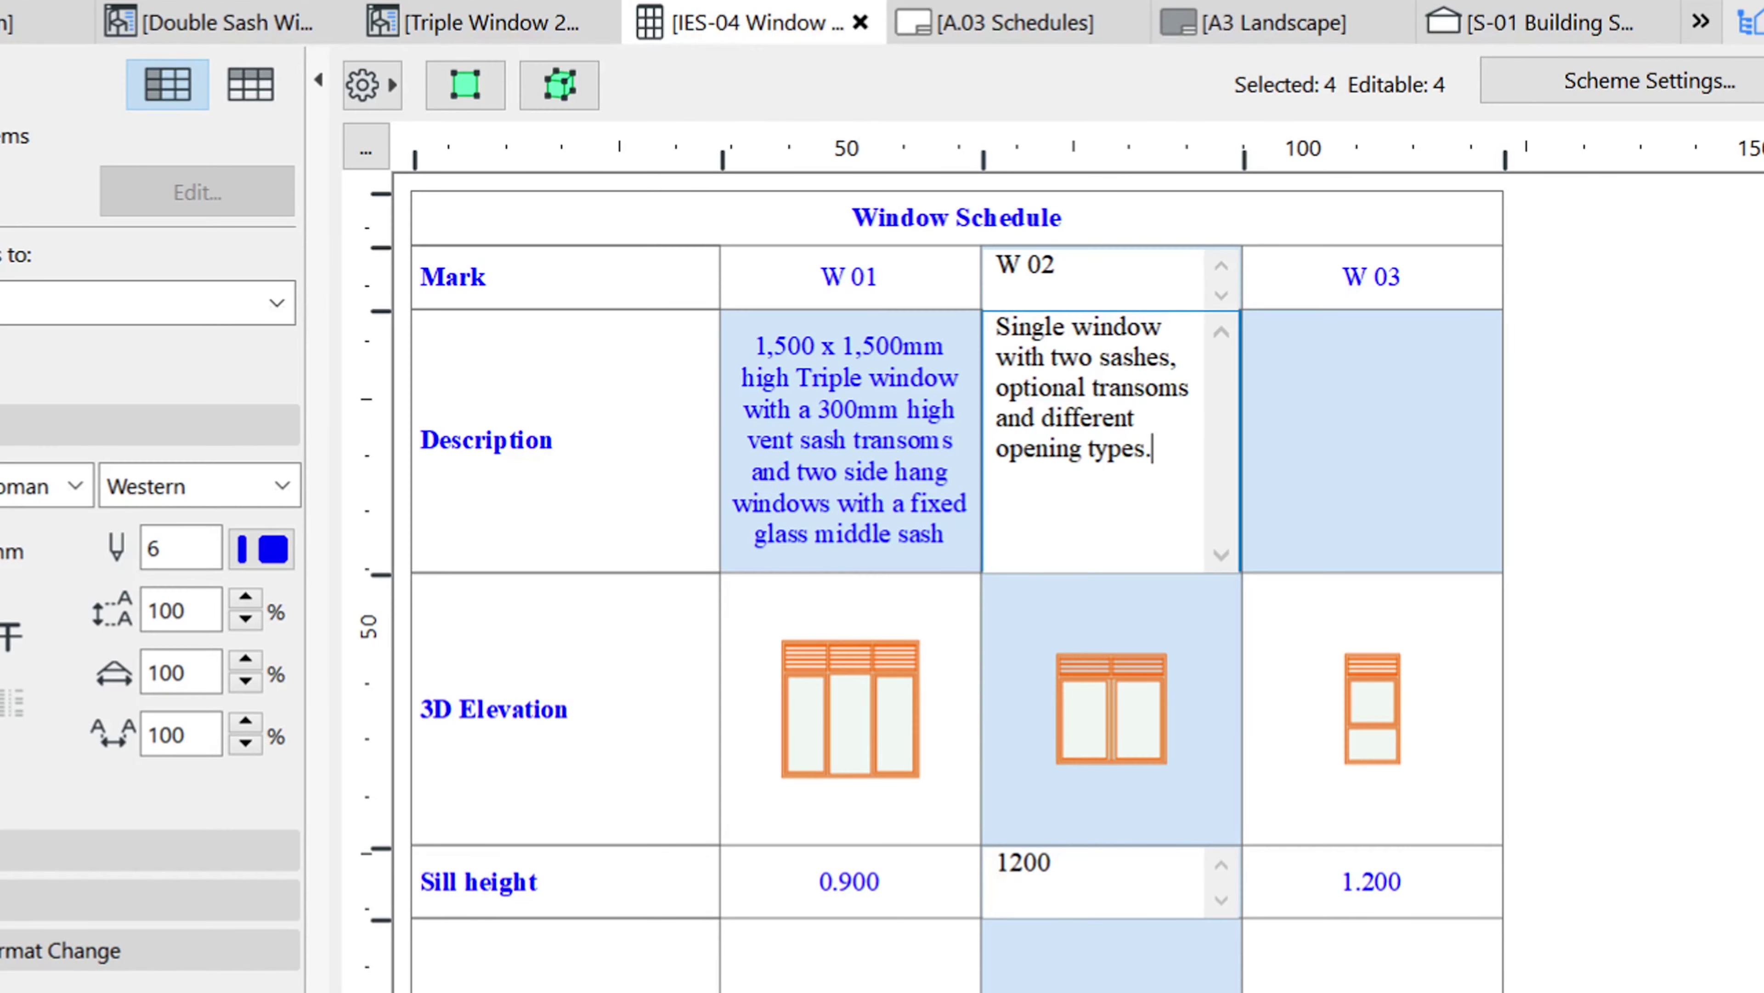
drag(1160, 327, 986, 330)
click(995, 327)
text(1,200 x 1,200mm high)
click(1154, 387)
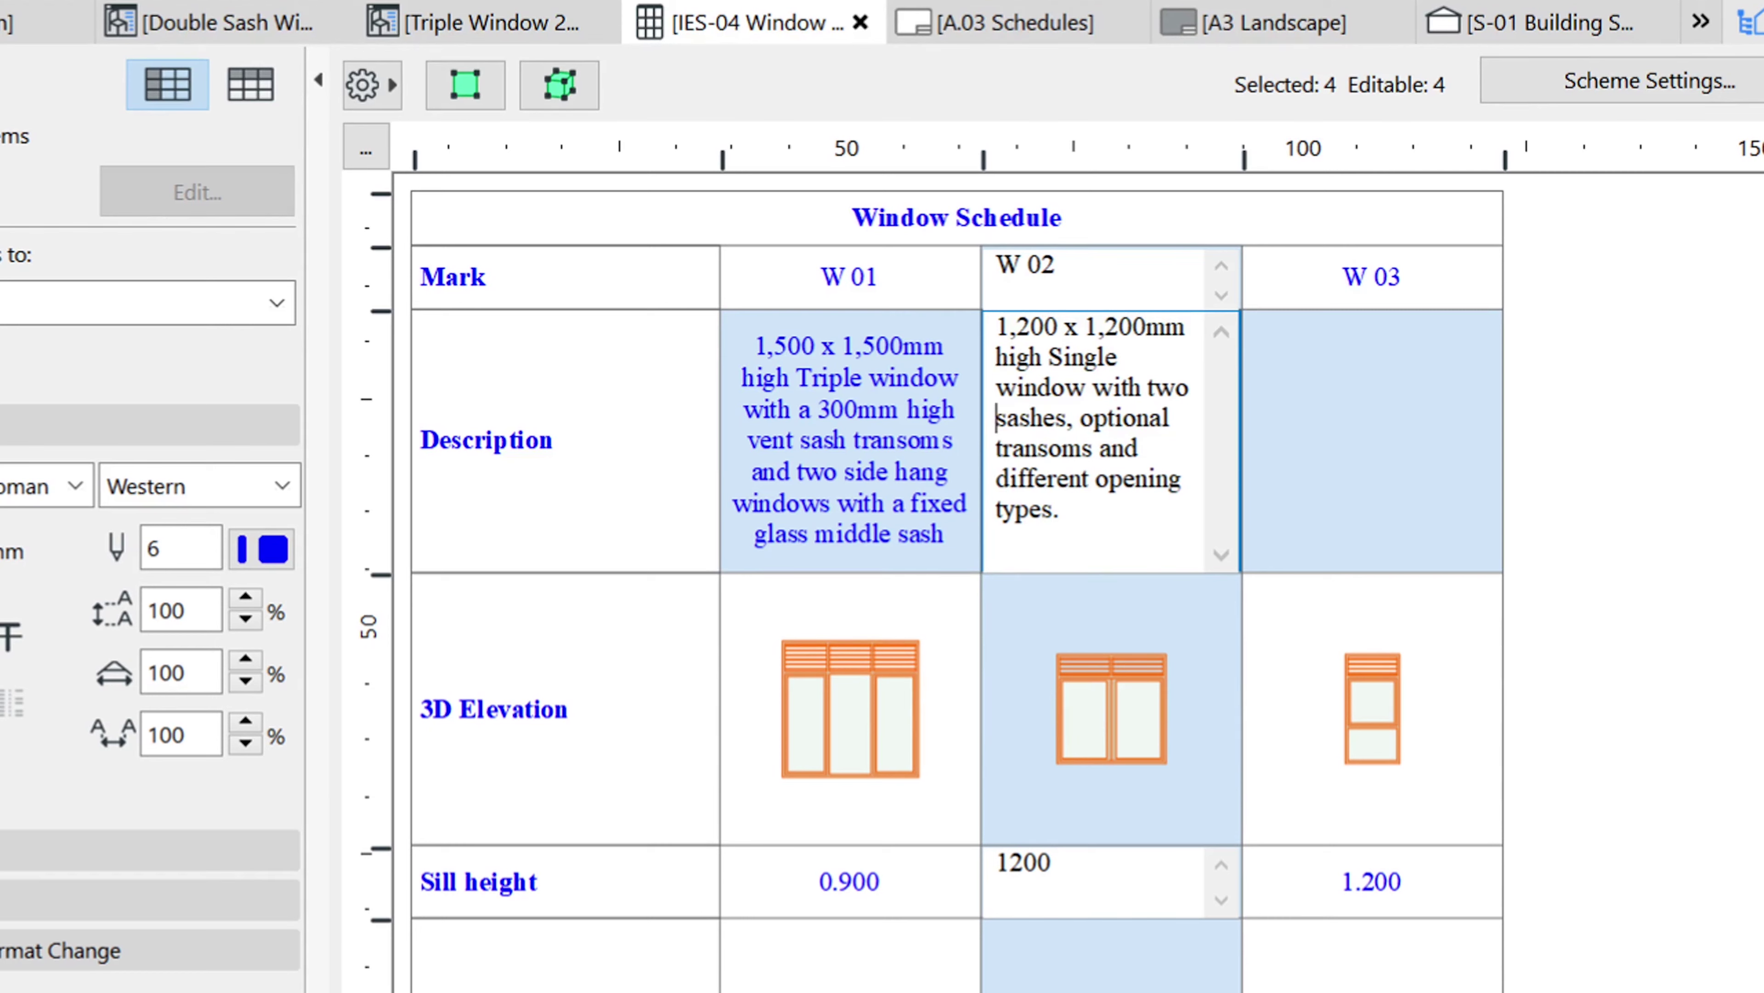
- In the W 02 description, insert "double hang" before "sashes", replace "optional" with "vent sash" and remove "and different opening types."
text(double hang)
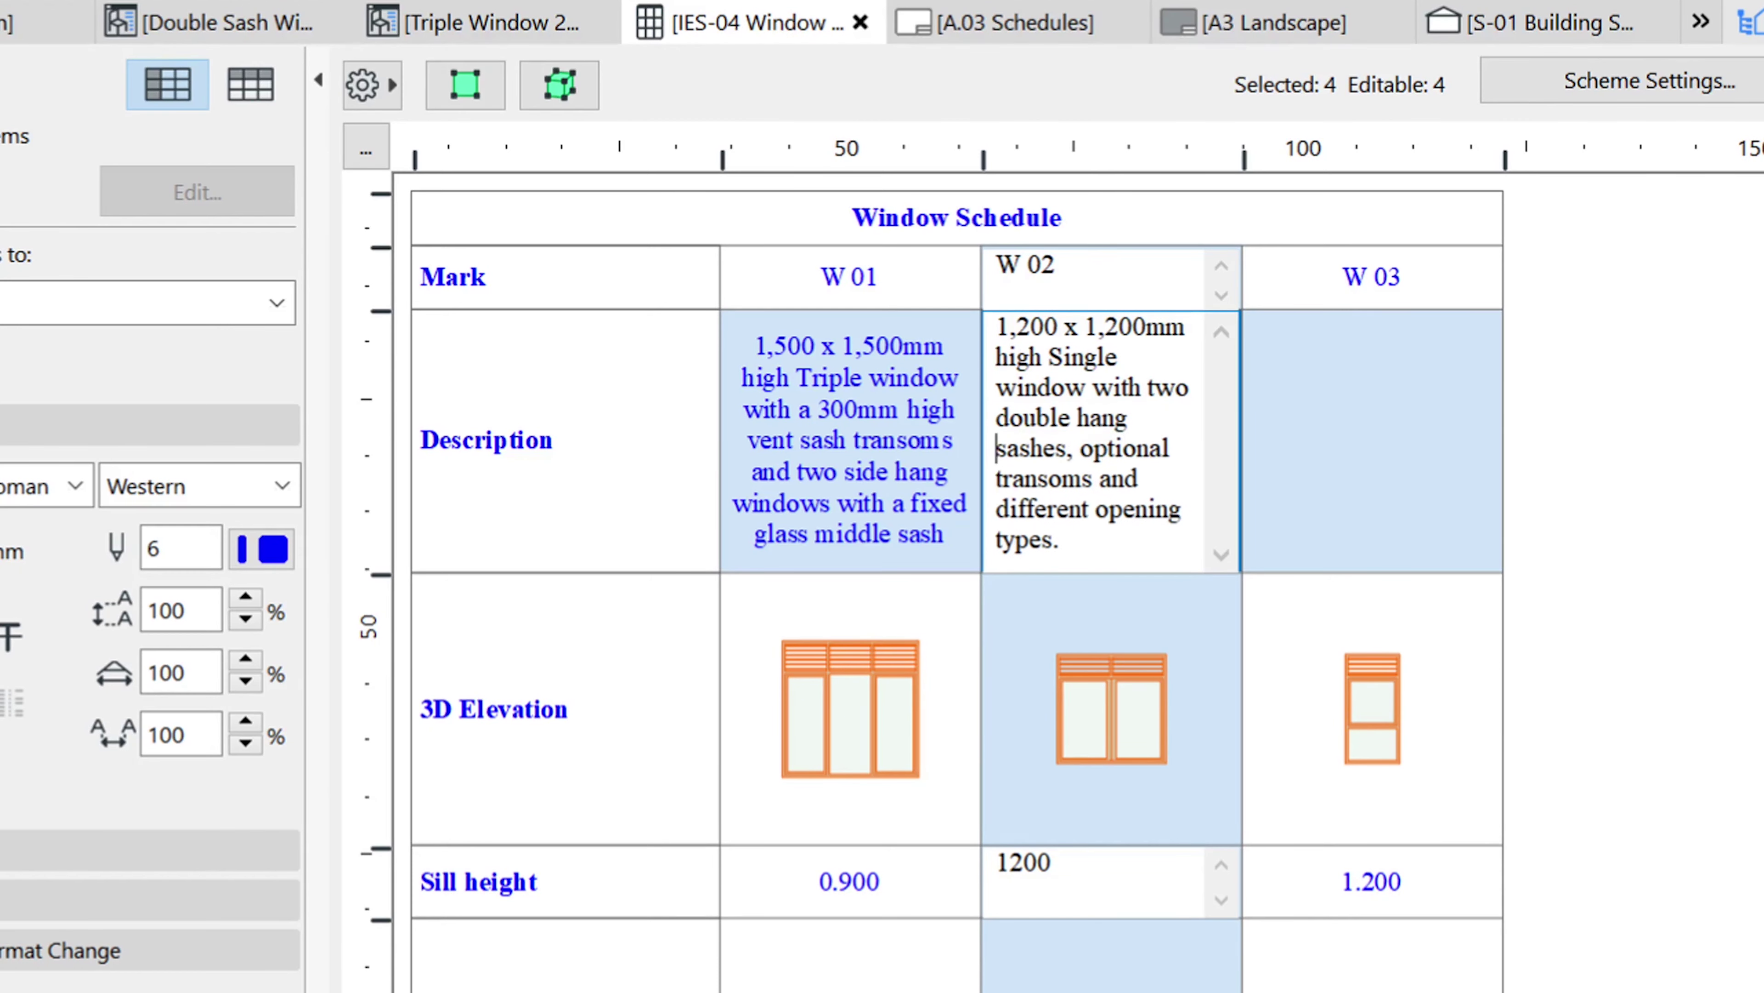
double_click(1125, 449)
click(1080, 448)
text(vent )
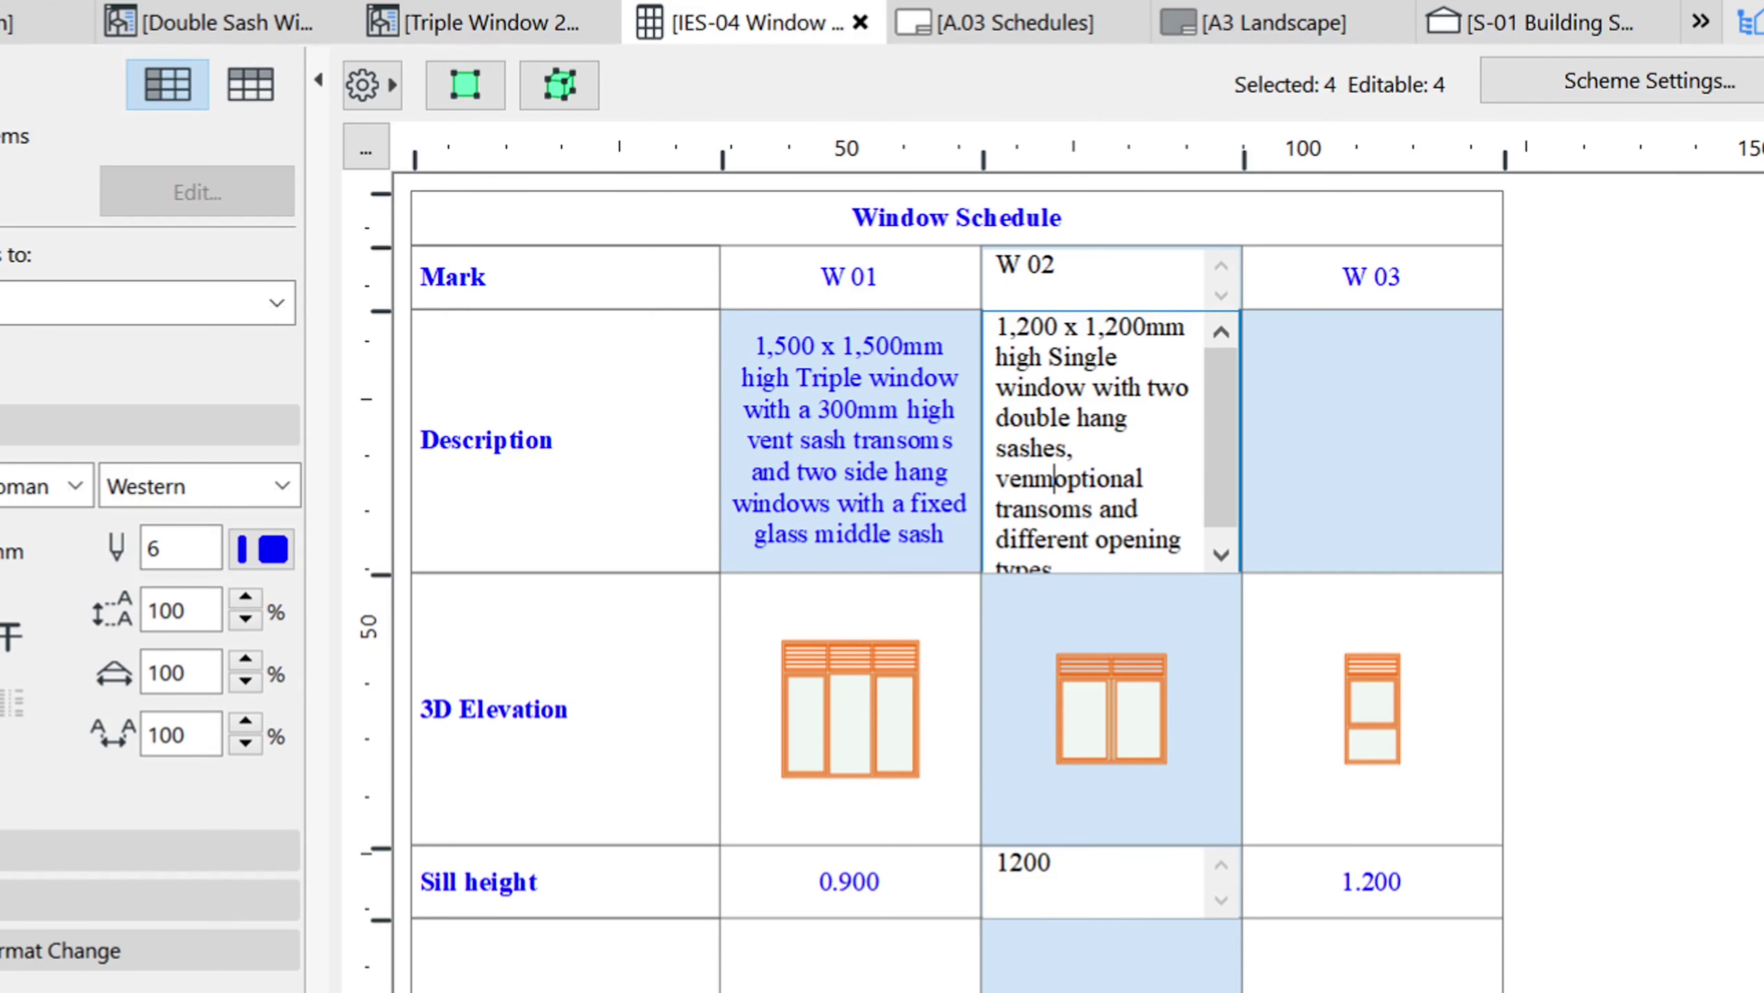
text(sash)
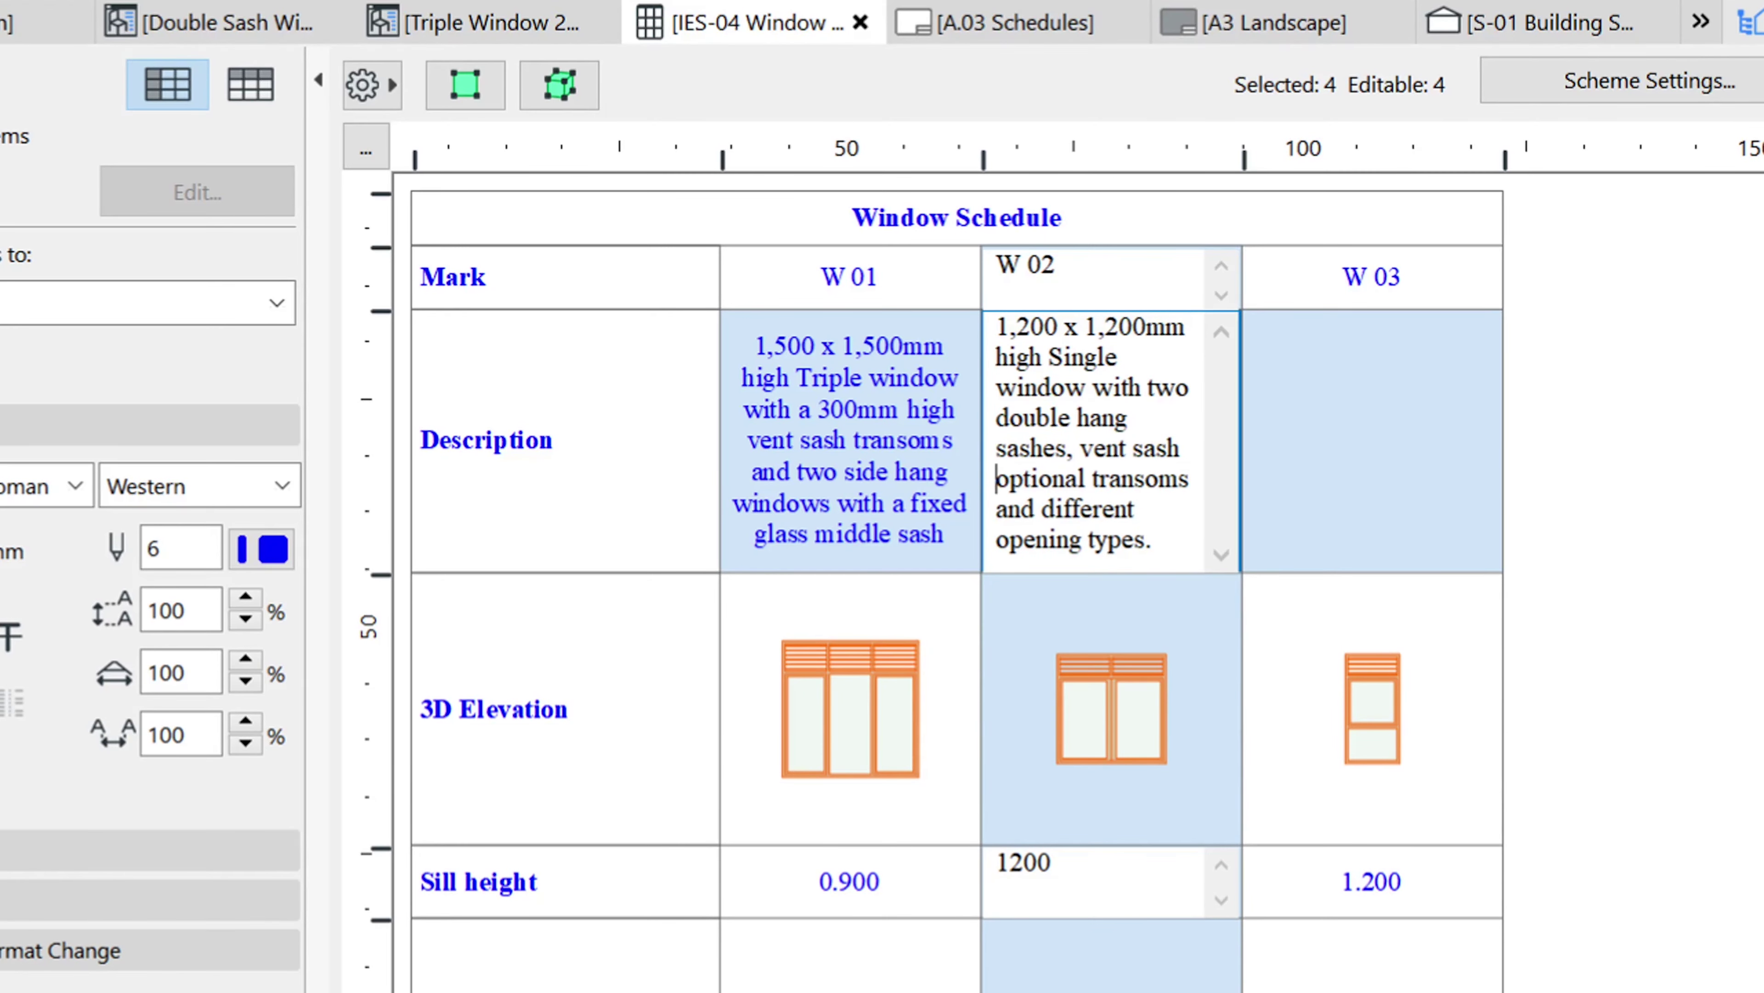
drag(1089, 479, 945, 460)
click(951, 472)
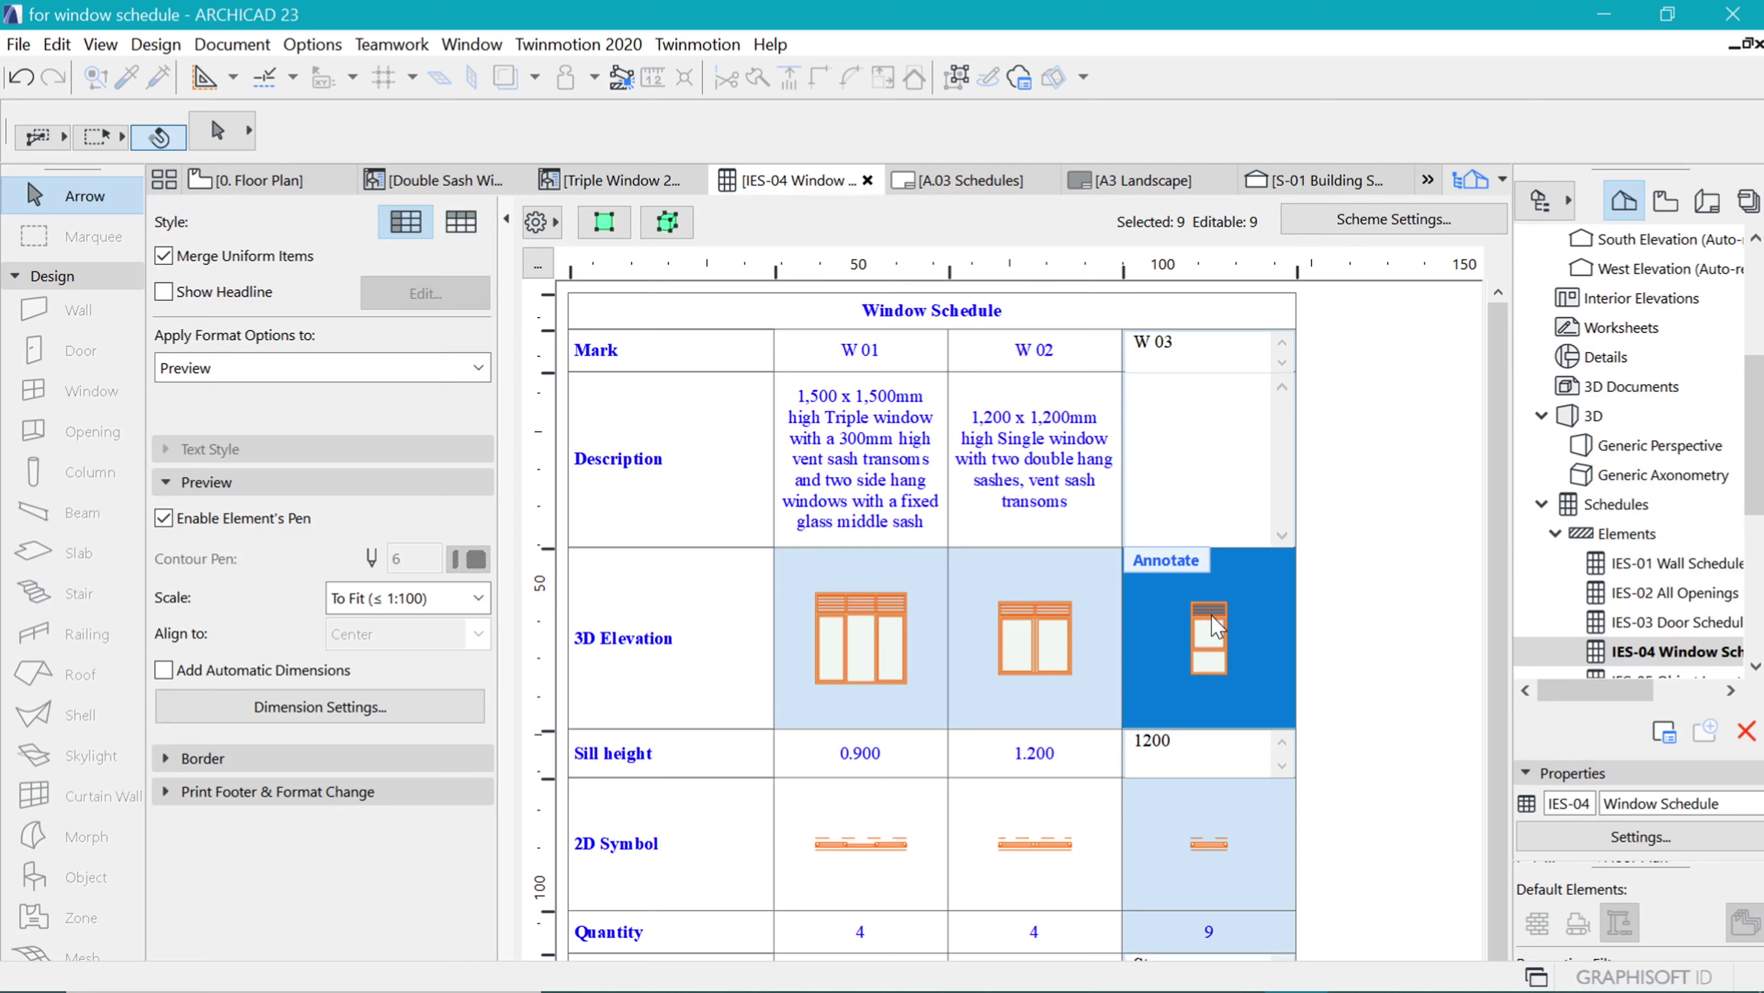
- Show the W 03 windows on the floor plan, then open their Window 23 library object and copy its description text
click(604, 222)
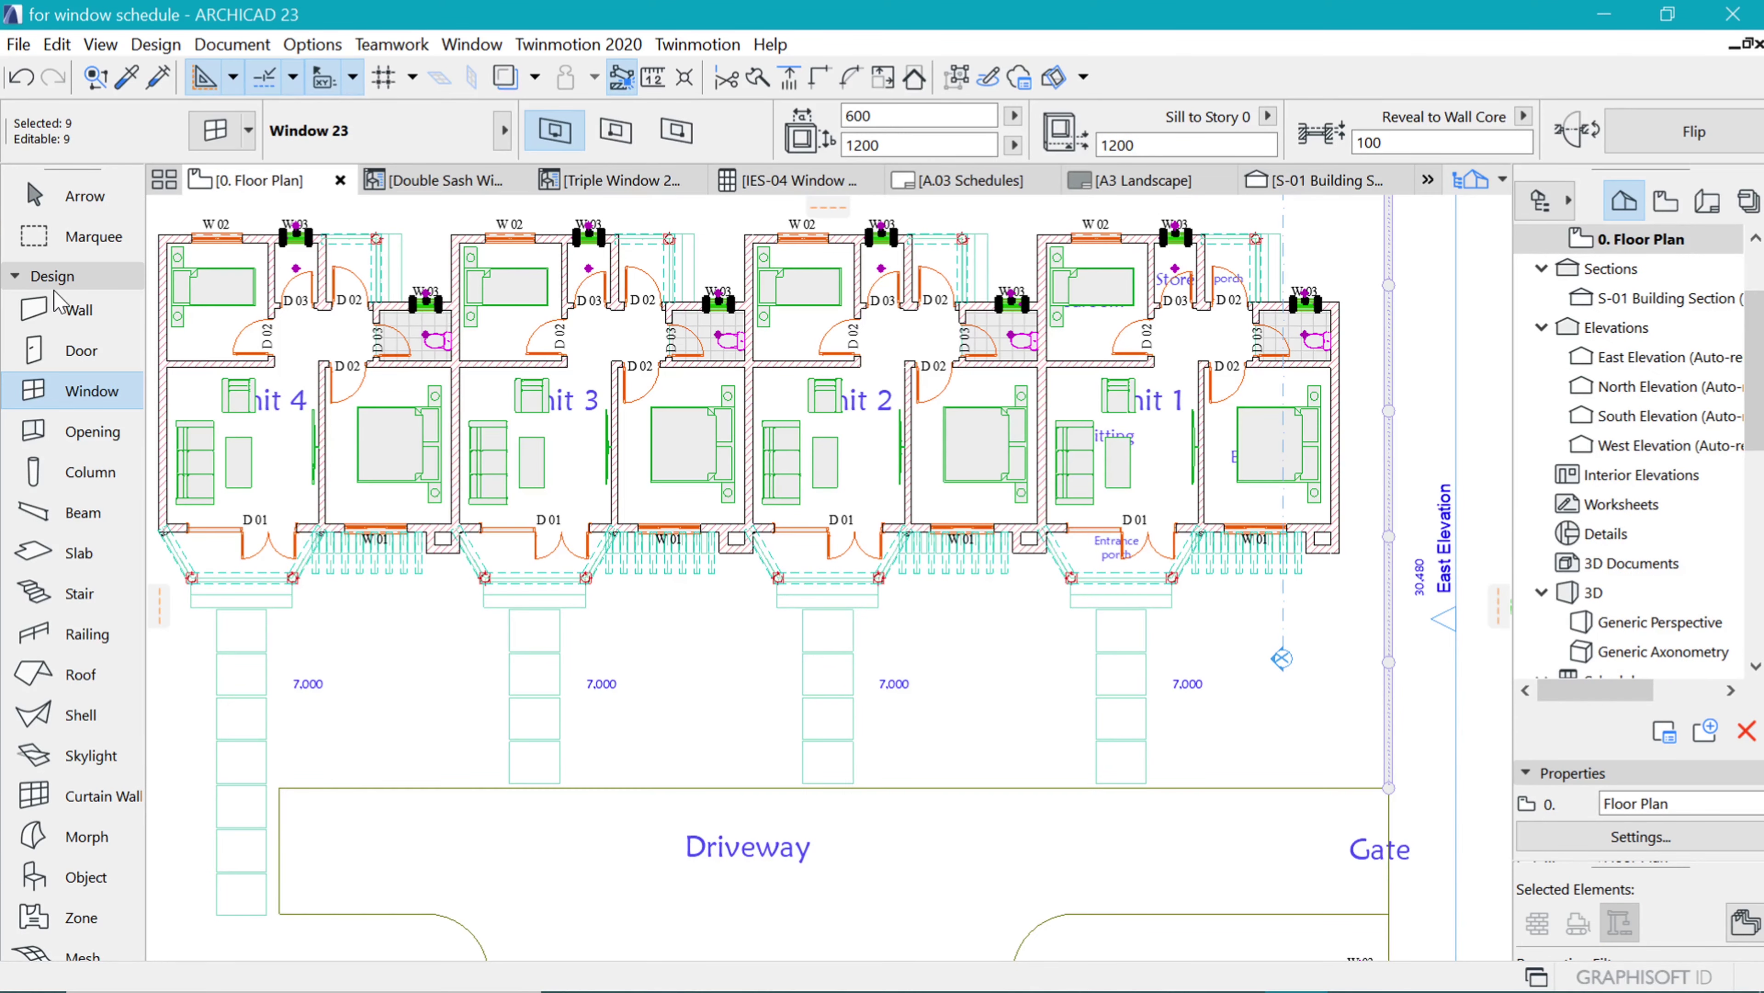
click(18, 43)
mouse_move(138, 449)
click(486, 635)
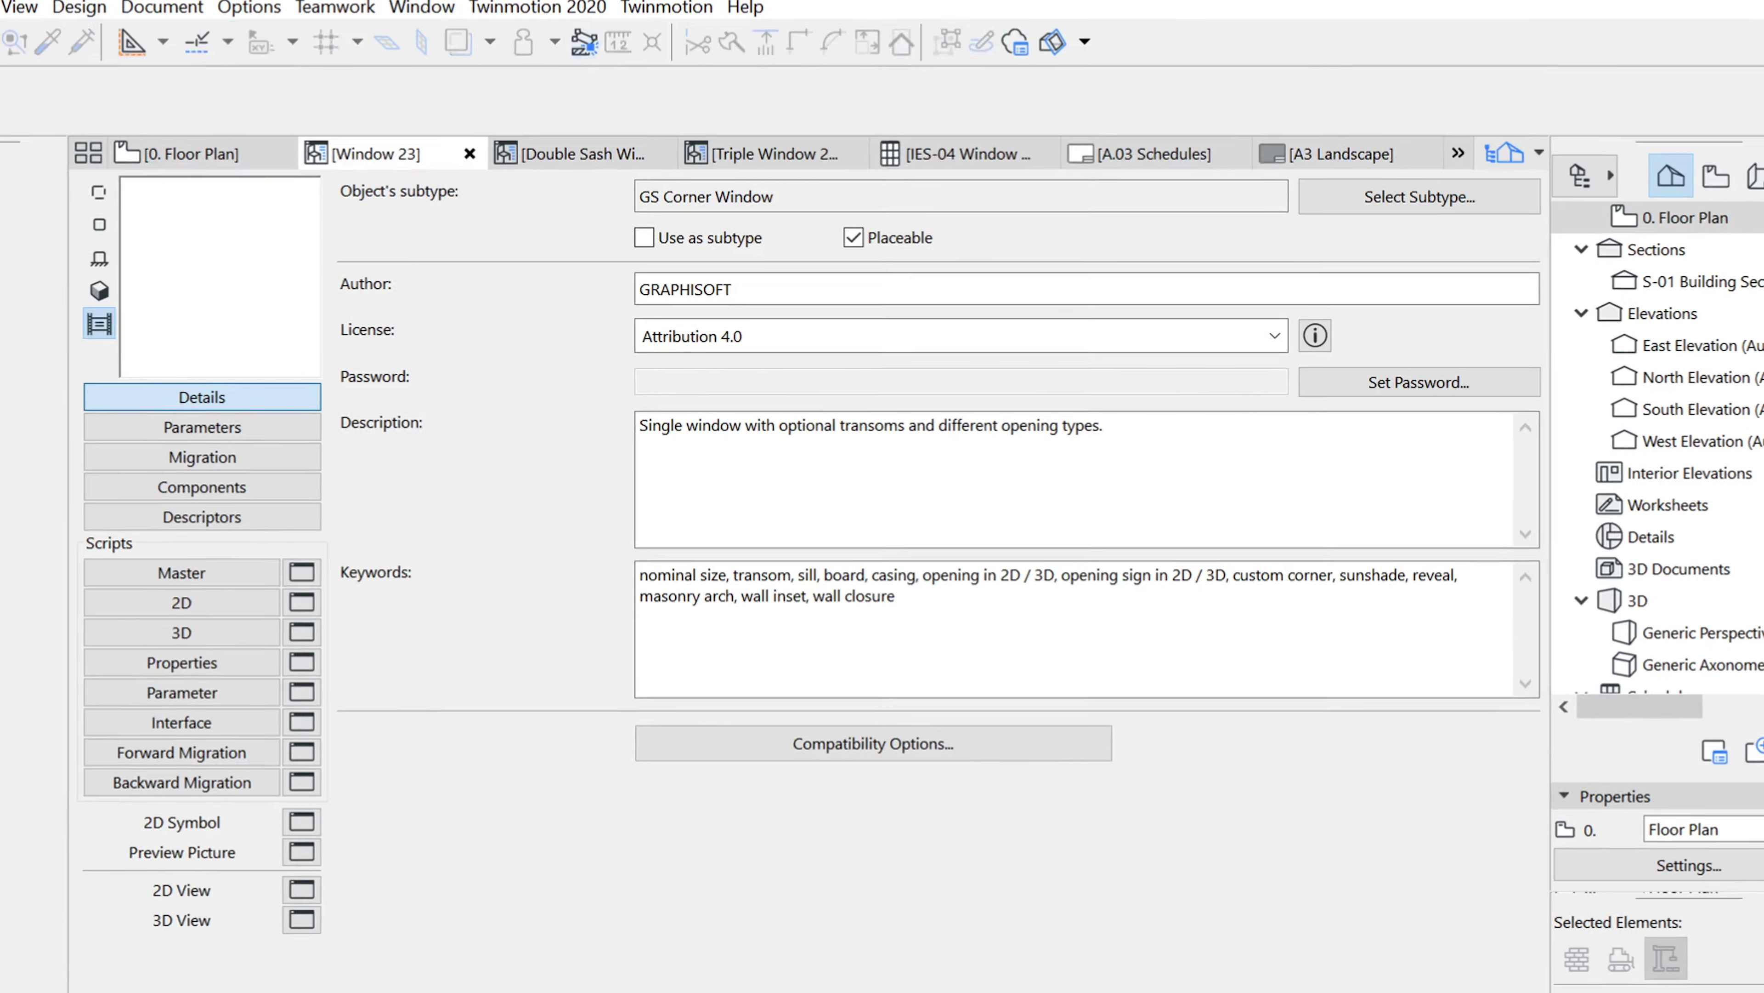
triple_click(764, 418)
key(ctrl+c)
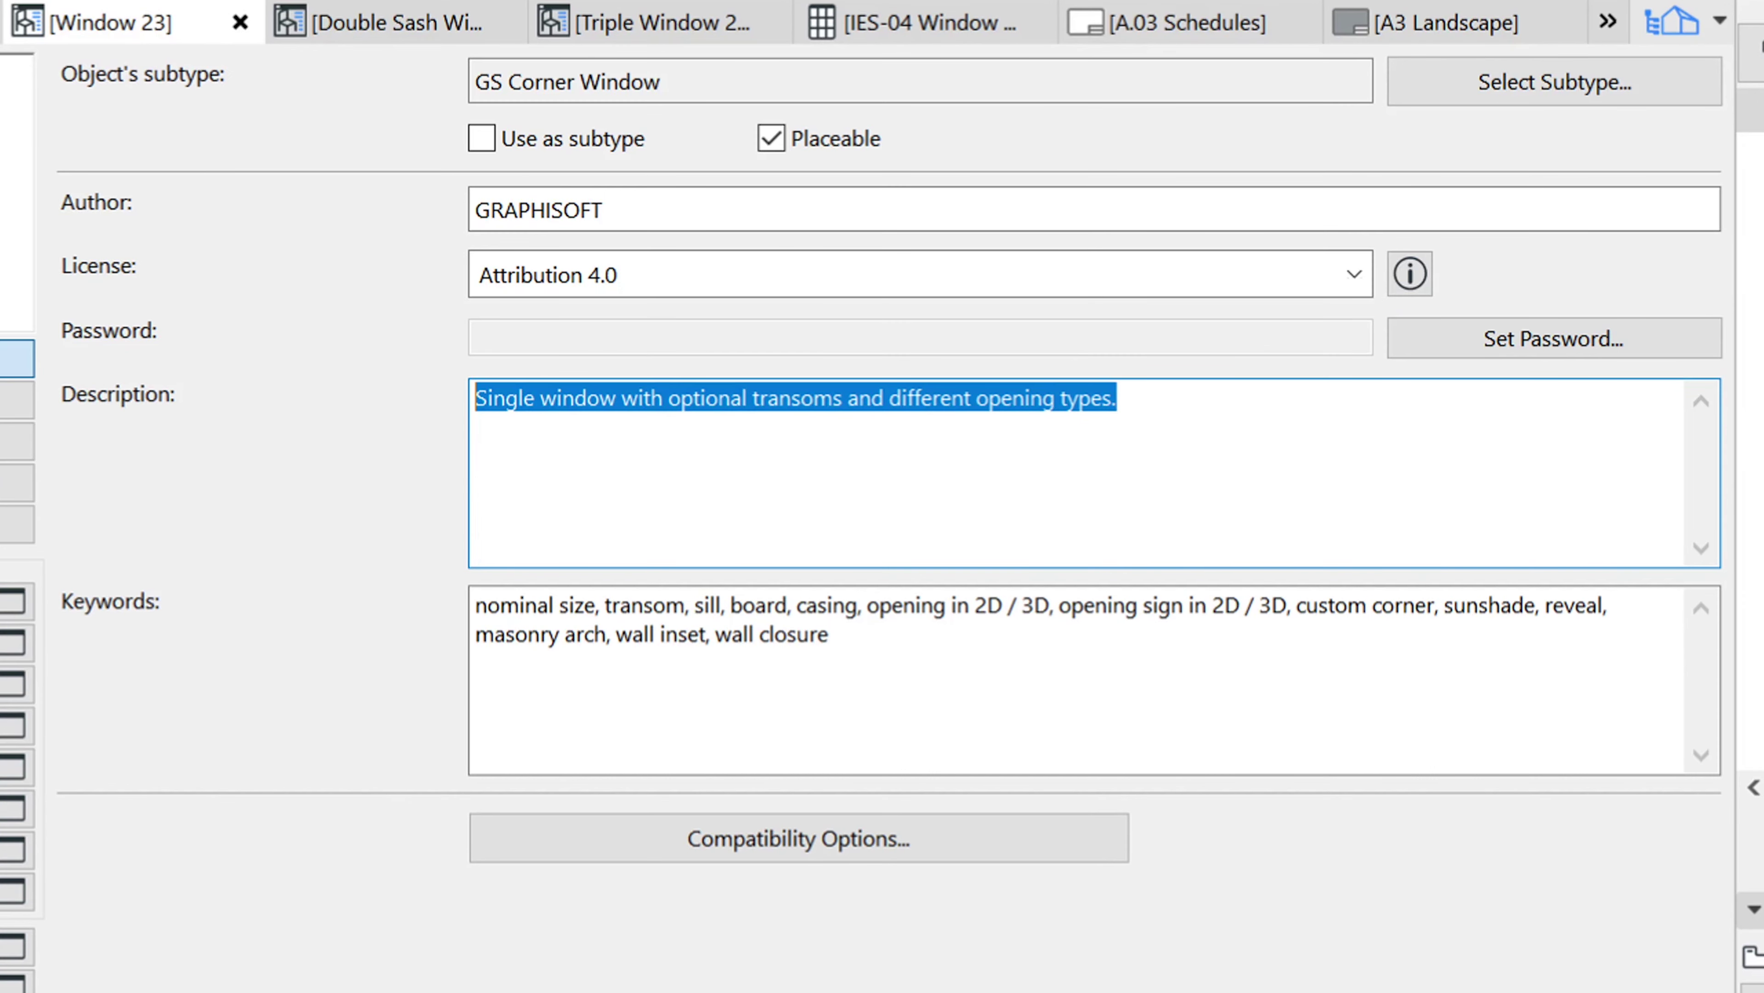
- Put the copied text in the schedule's W 03 Description cell and prefix it with "600 x 1,200mm high"
click(953, 29)
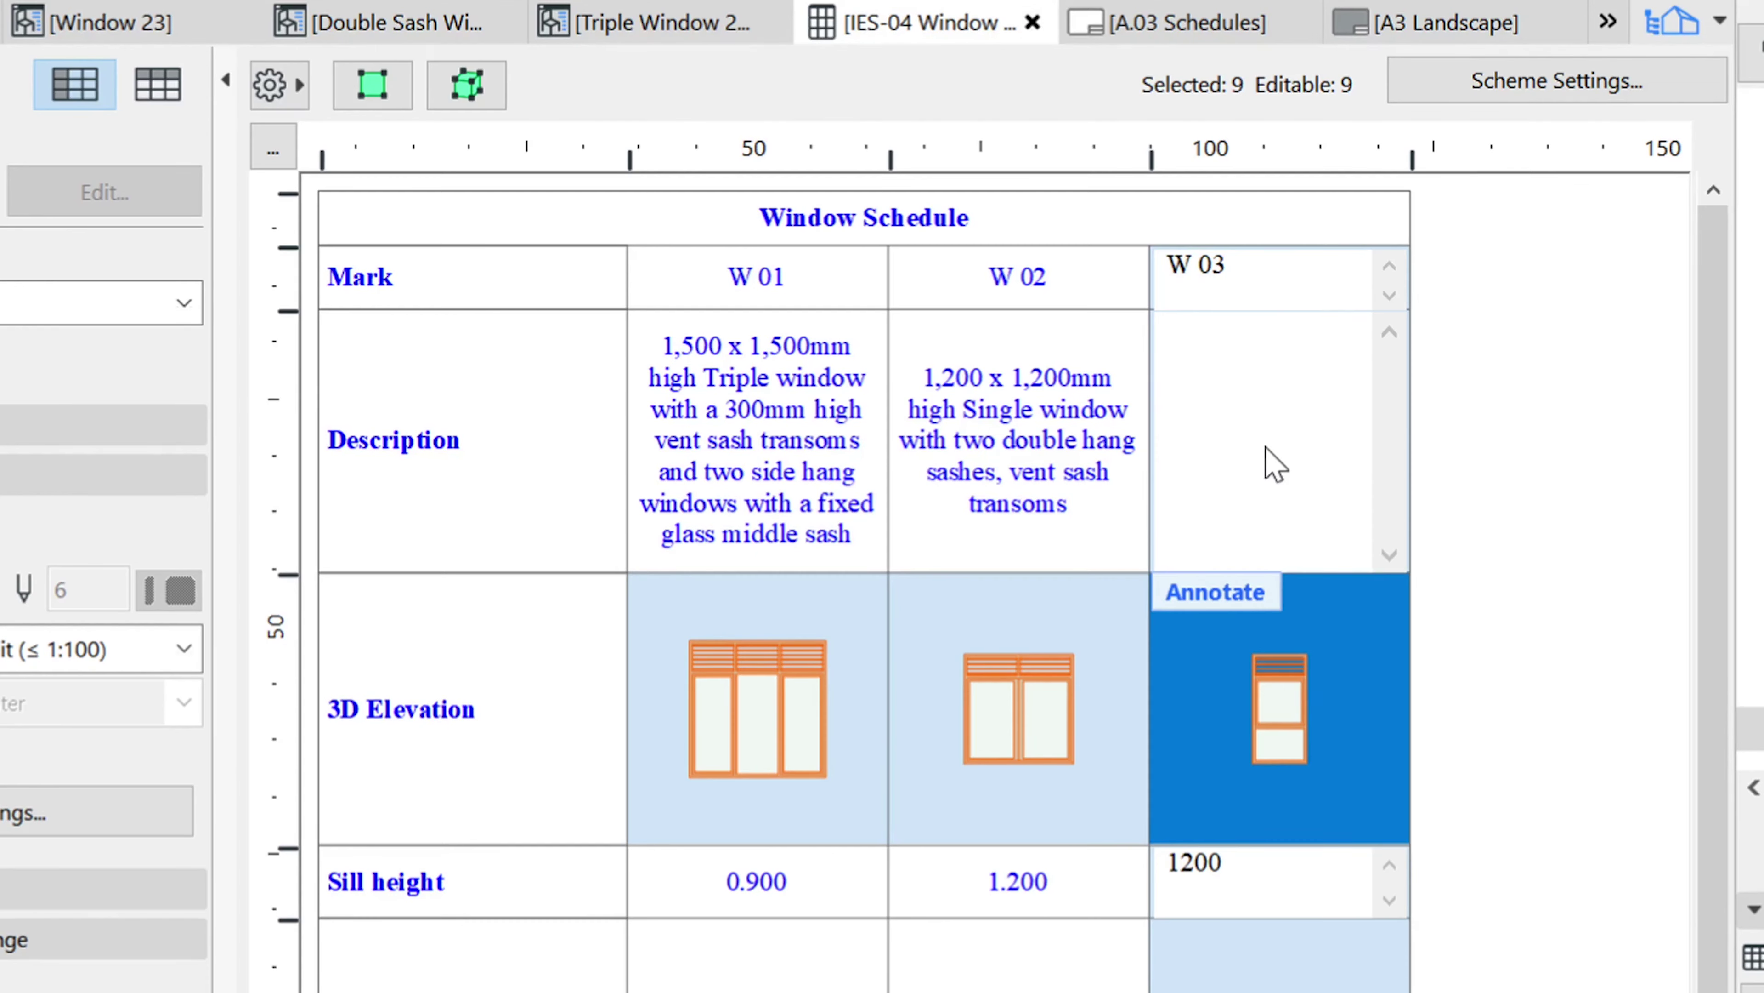
click(1268, 461)
key(ctrl+v)
drag(1170, 326, 1242, 342)
key(Left)
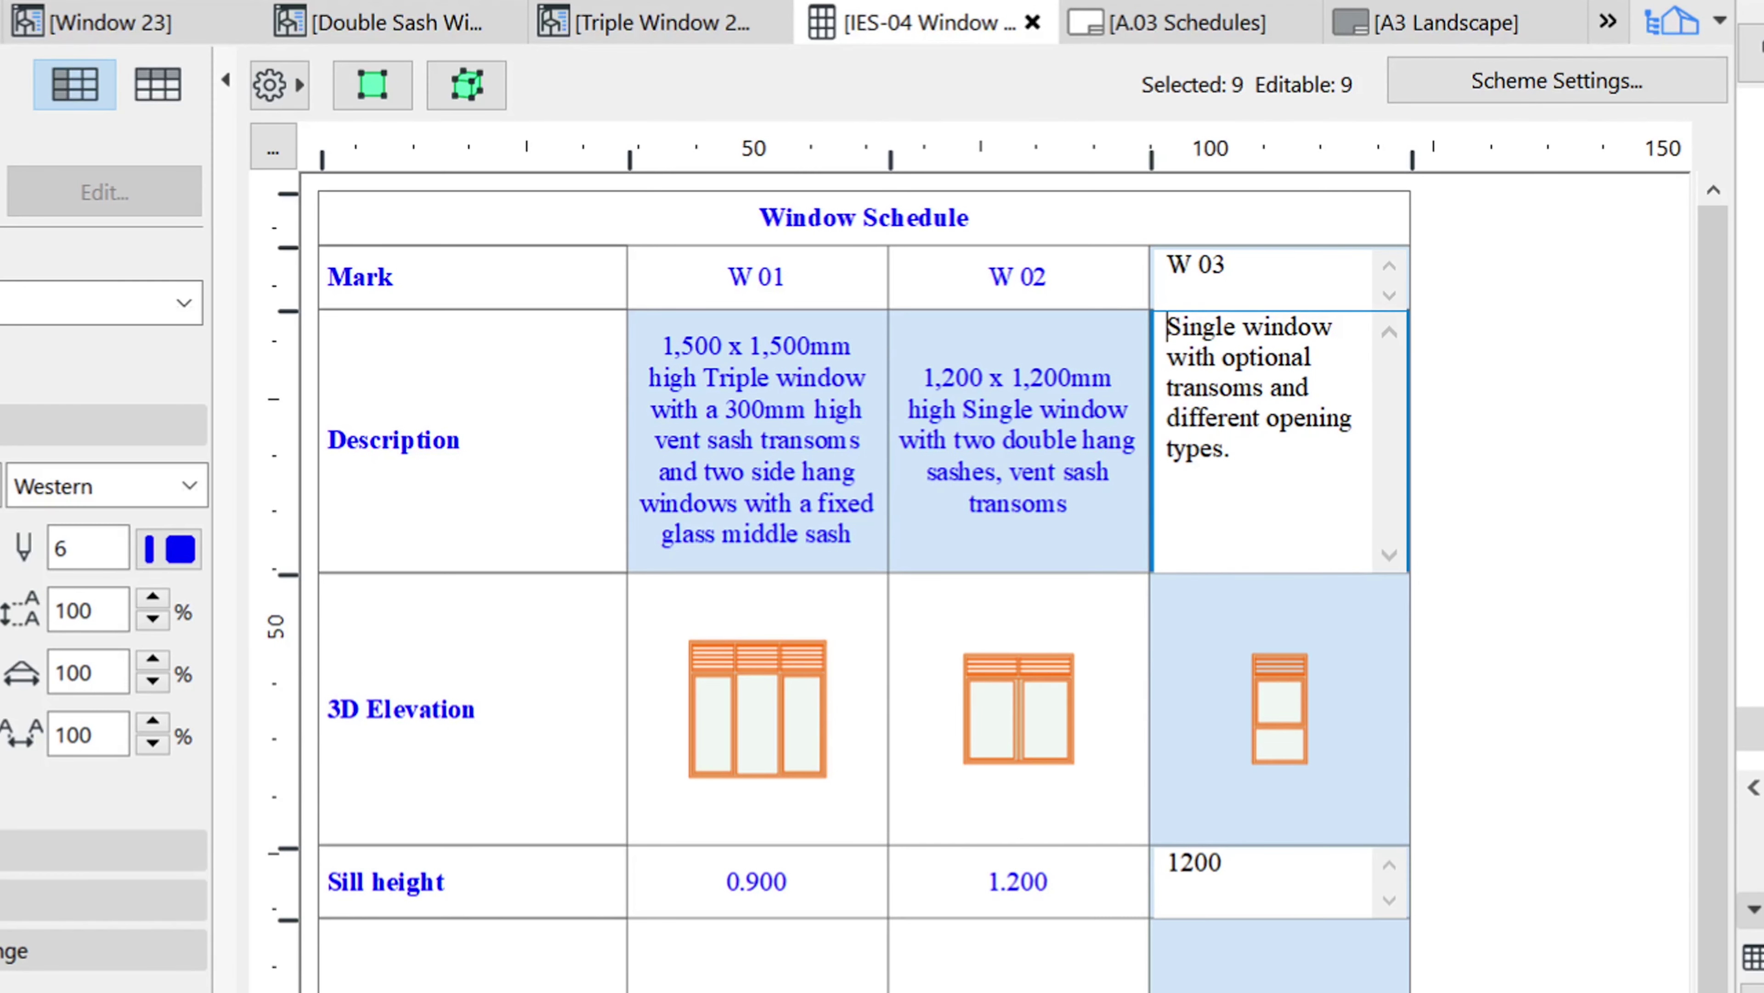
text(600 x 1.)
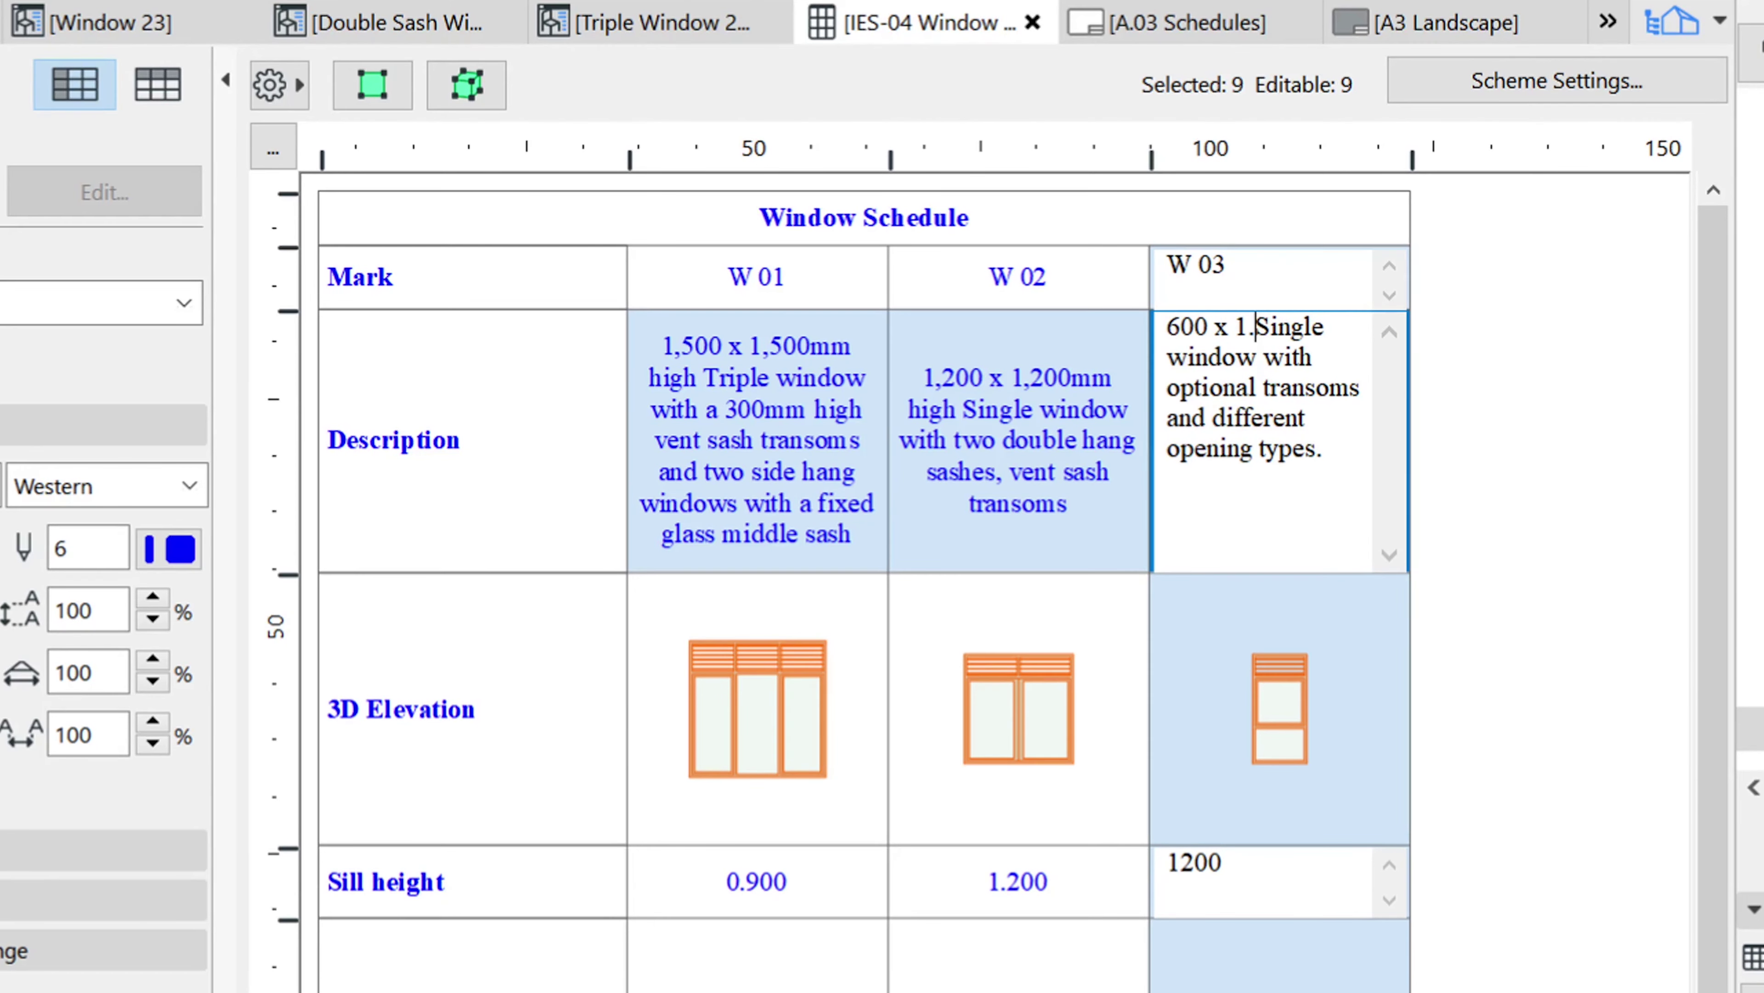
text(200mm)
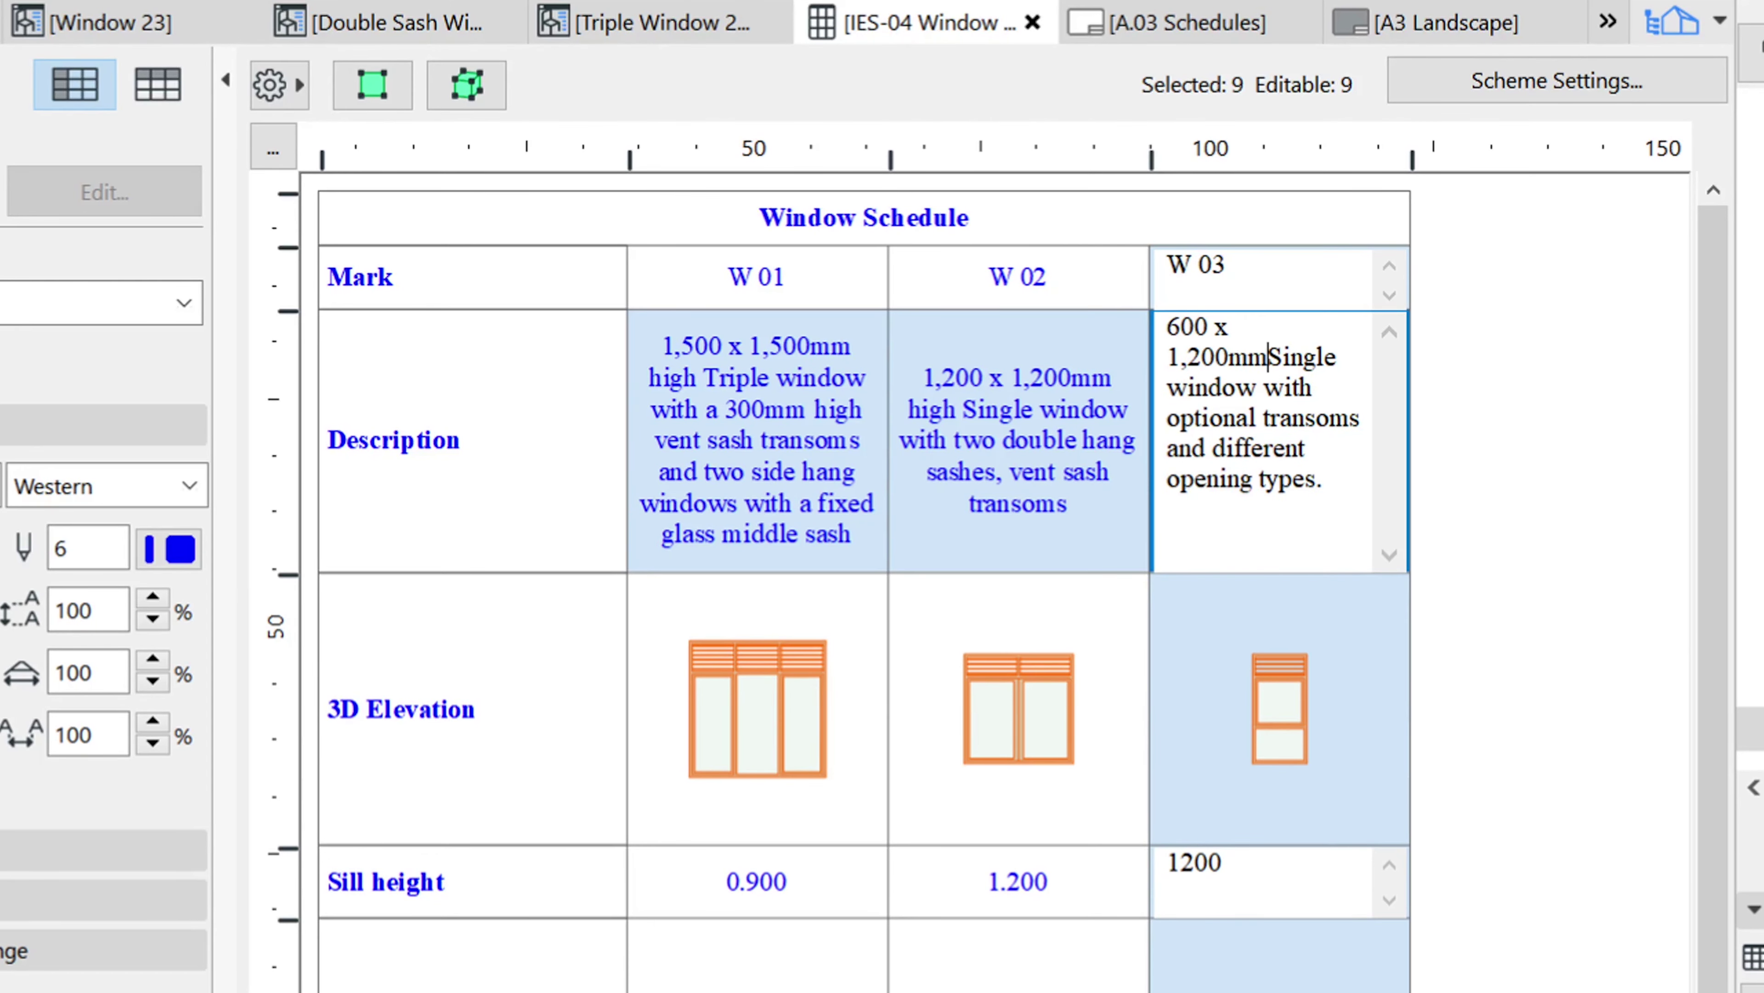
text( high)
key(BackSpace)
key(BackSpace)
key(BackSpace)
text(igh)
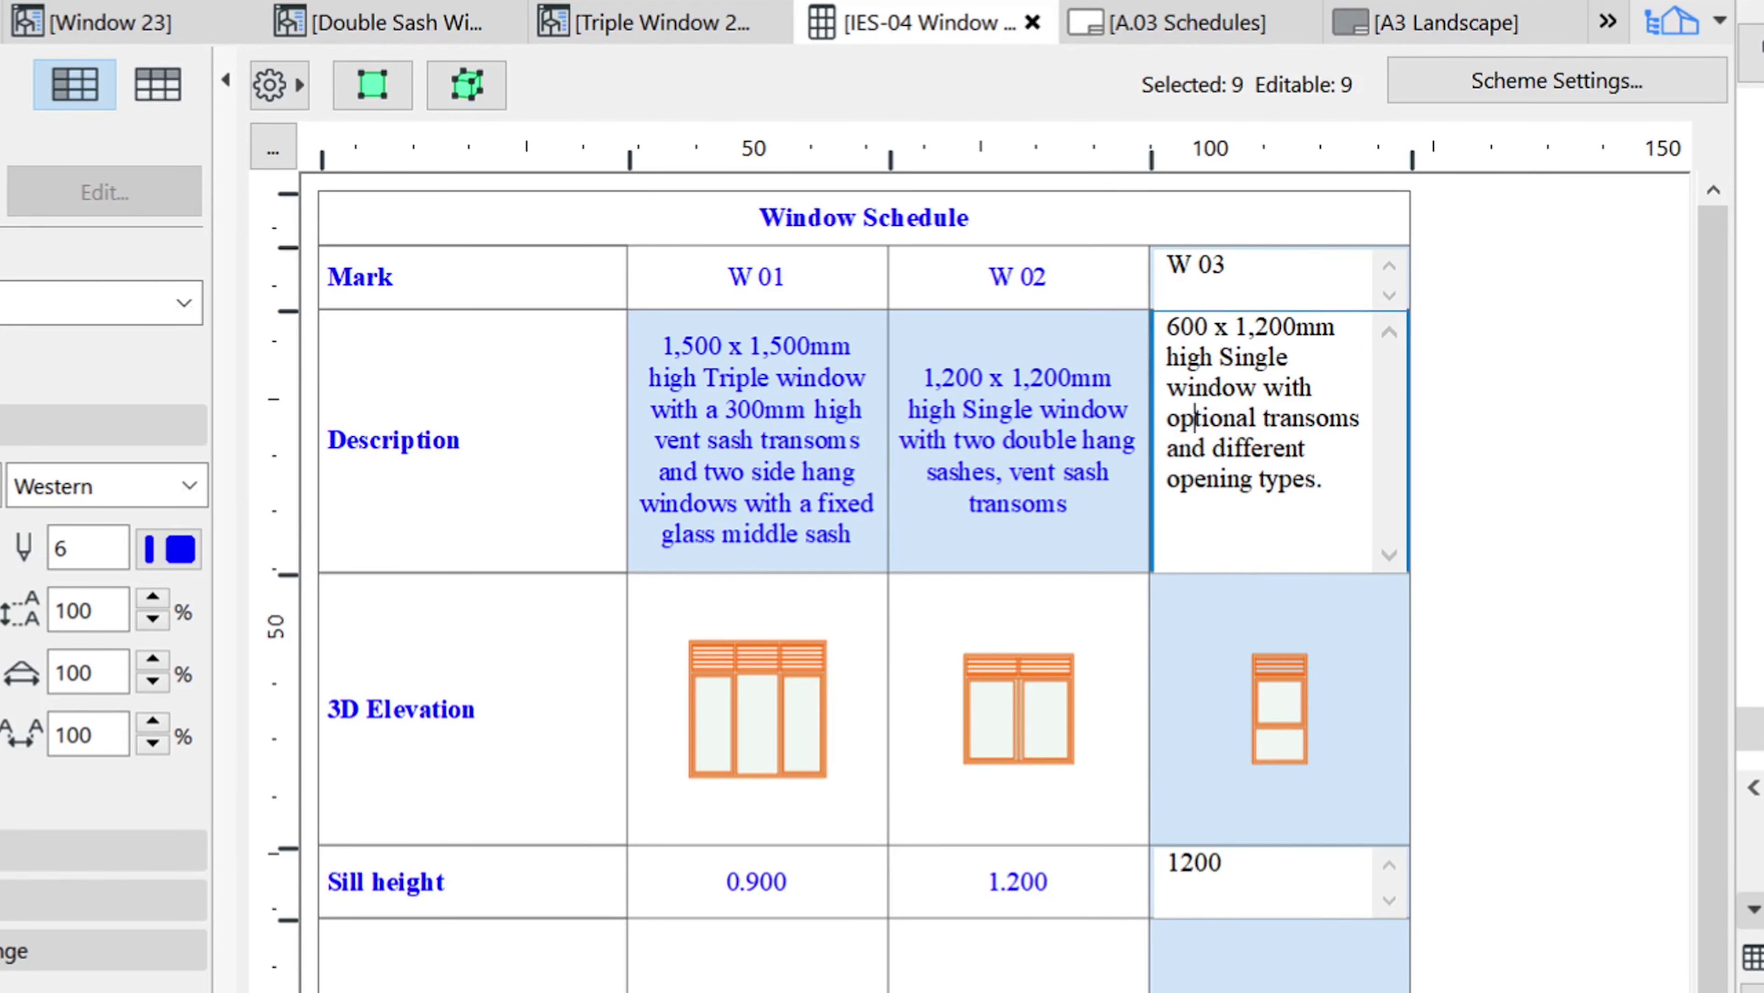
- In the W 03 description, replace "optional" with "vent sash" and "different opening types." with "top hang middle pane and 300mm high lower transom"
drag(1167, 418, 1266, 417)
text(vent sash)
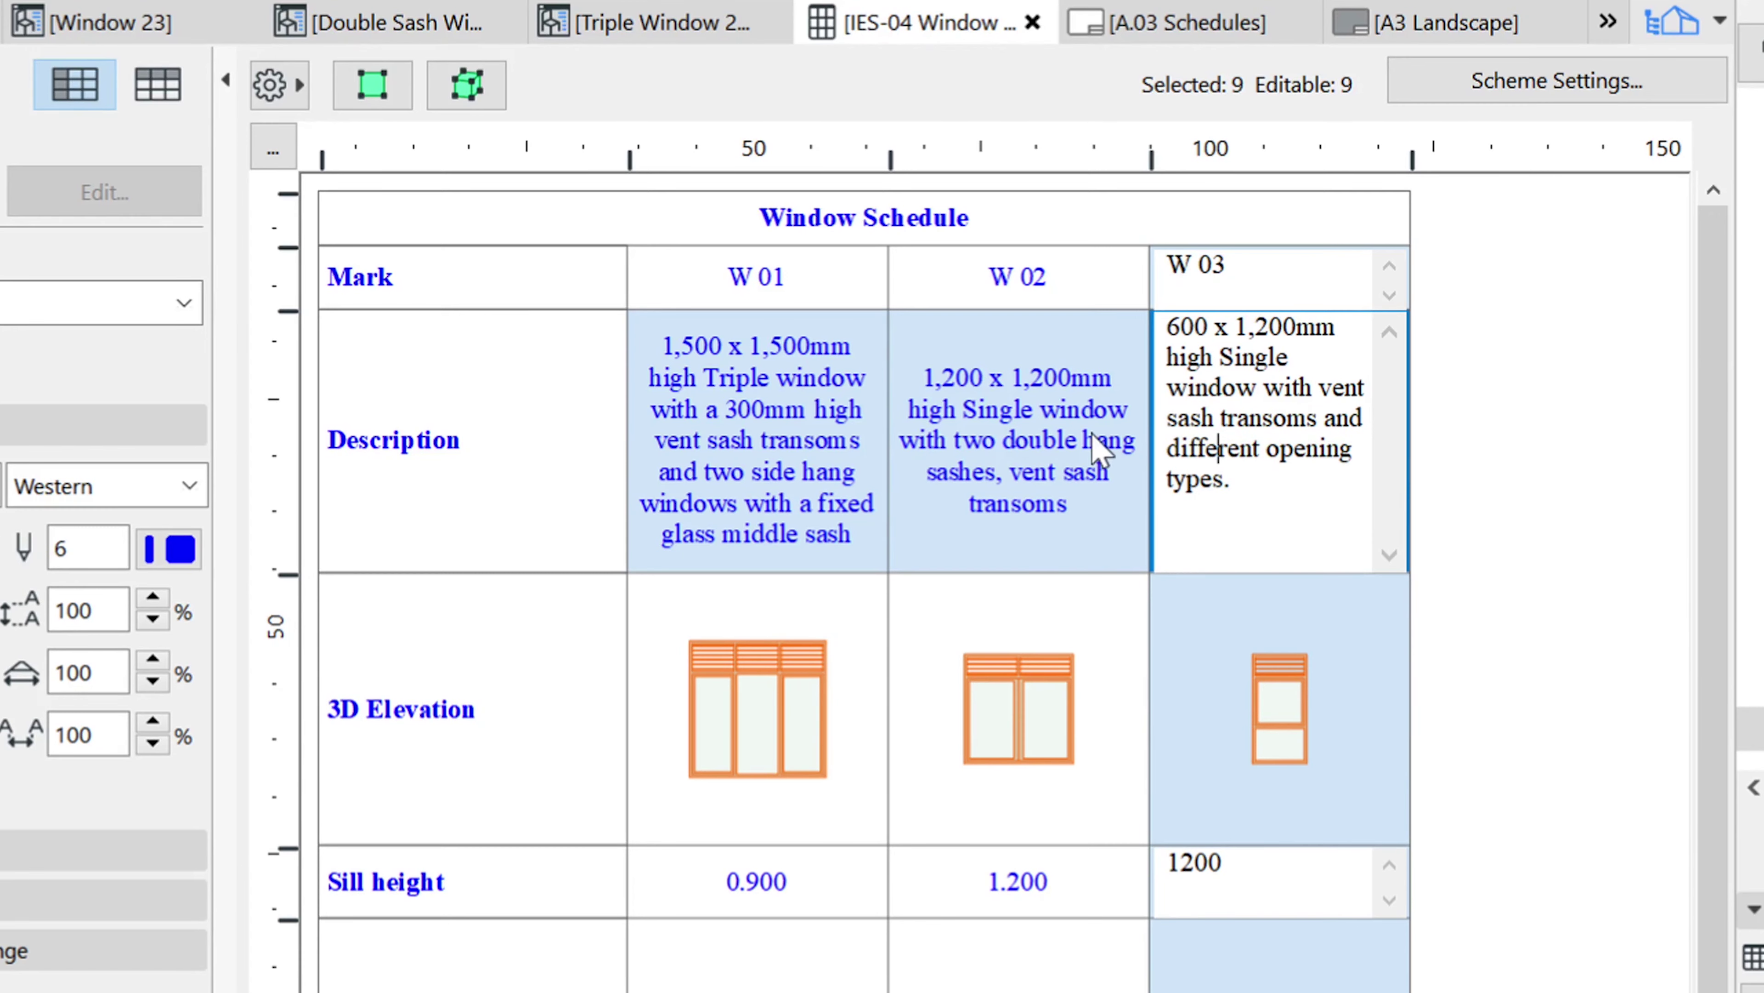
drag(1168, 448, 1231, 480)
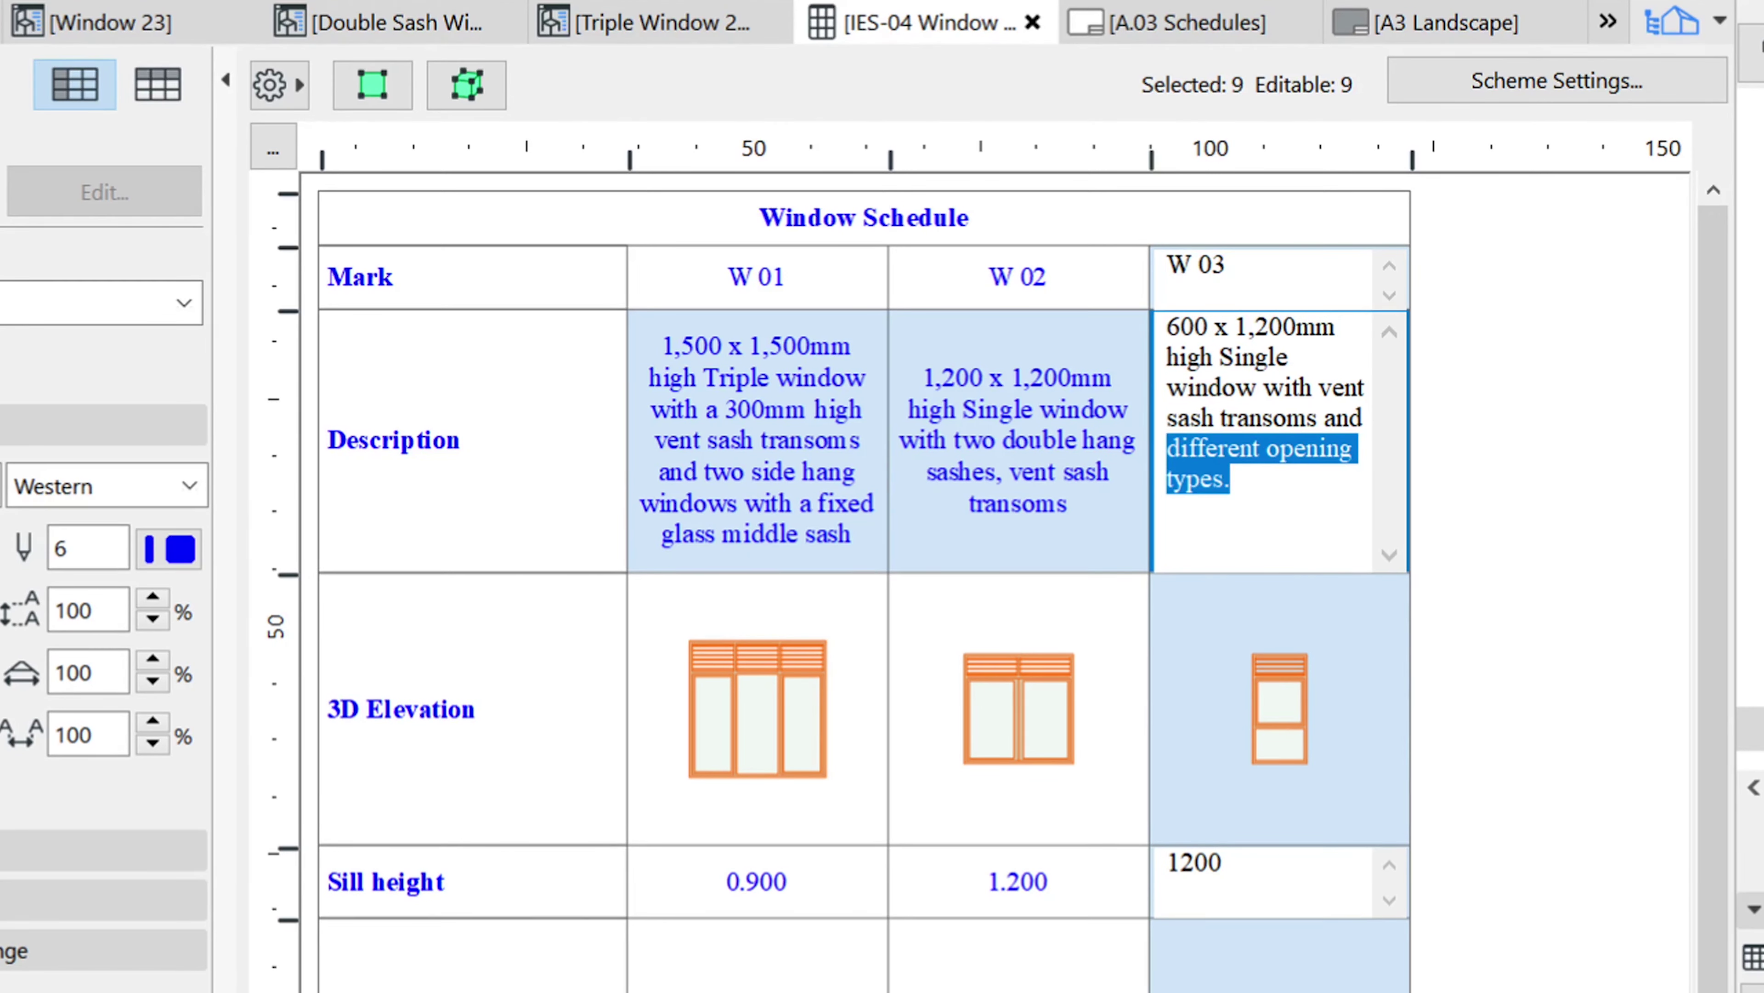
text(top)
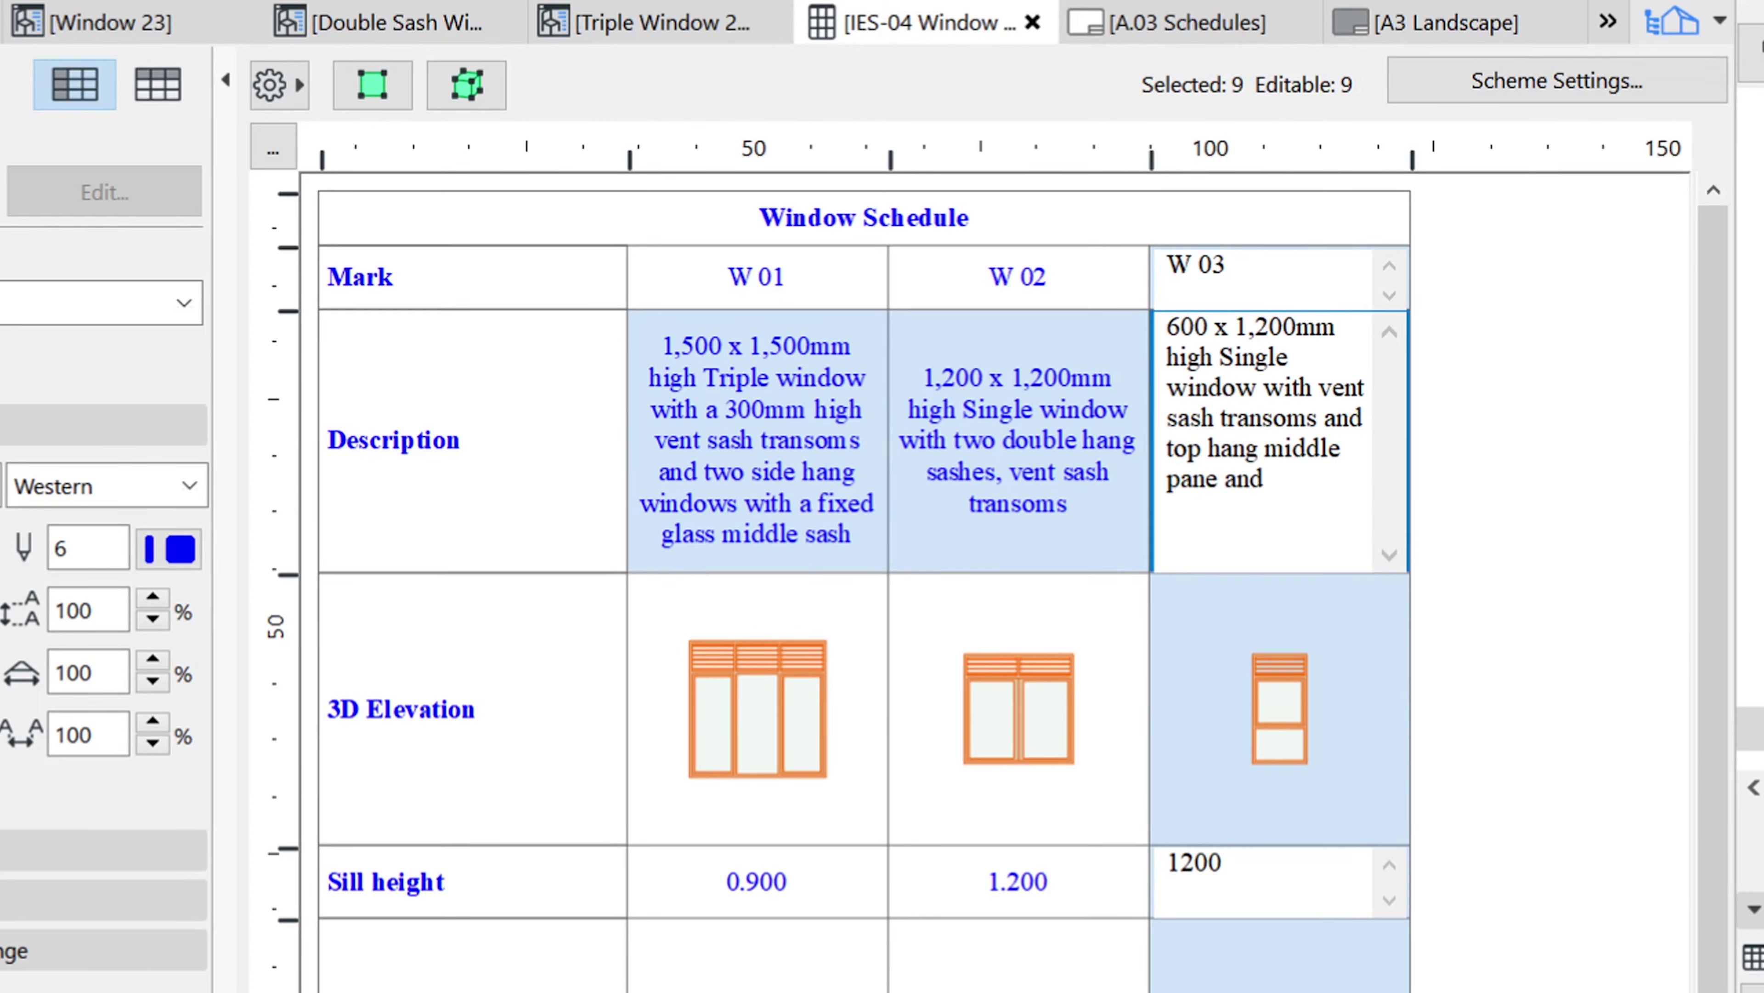
text(300mm high lower transo)
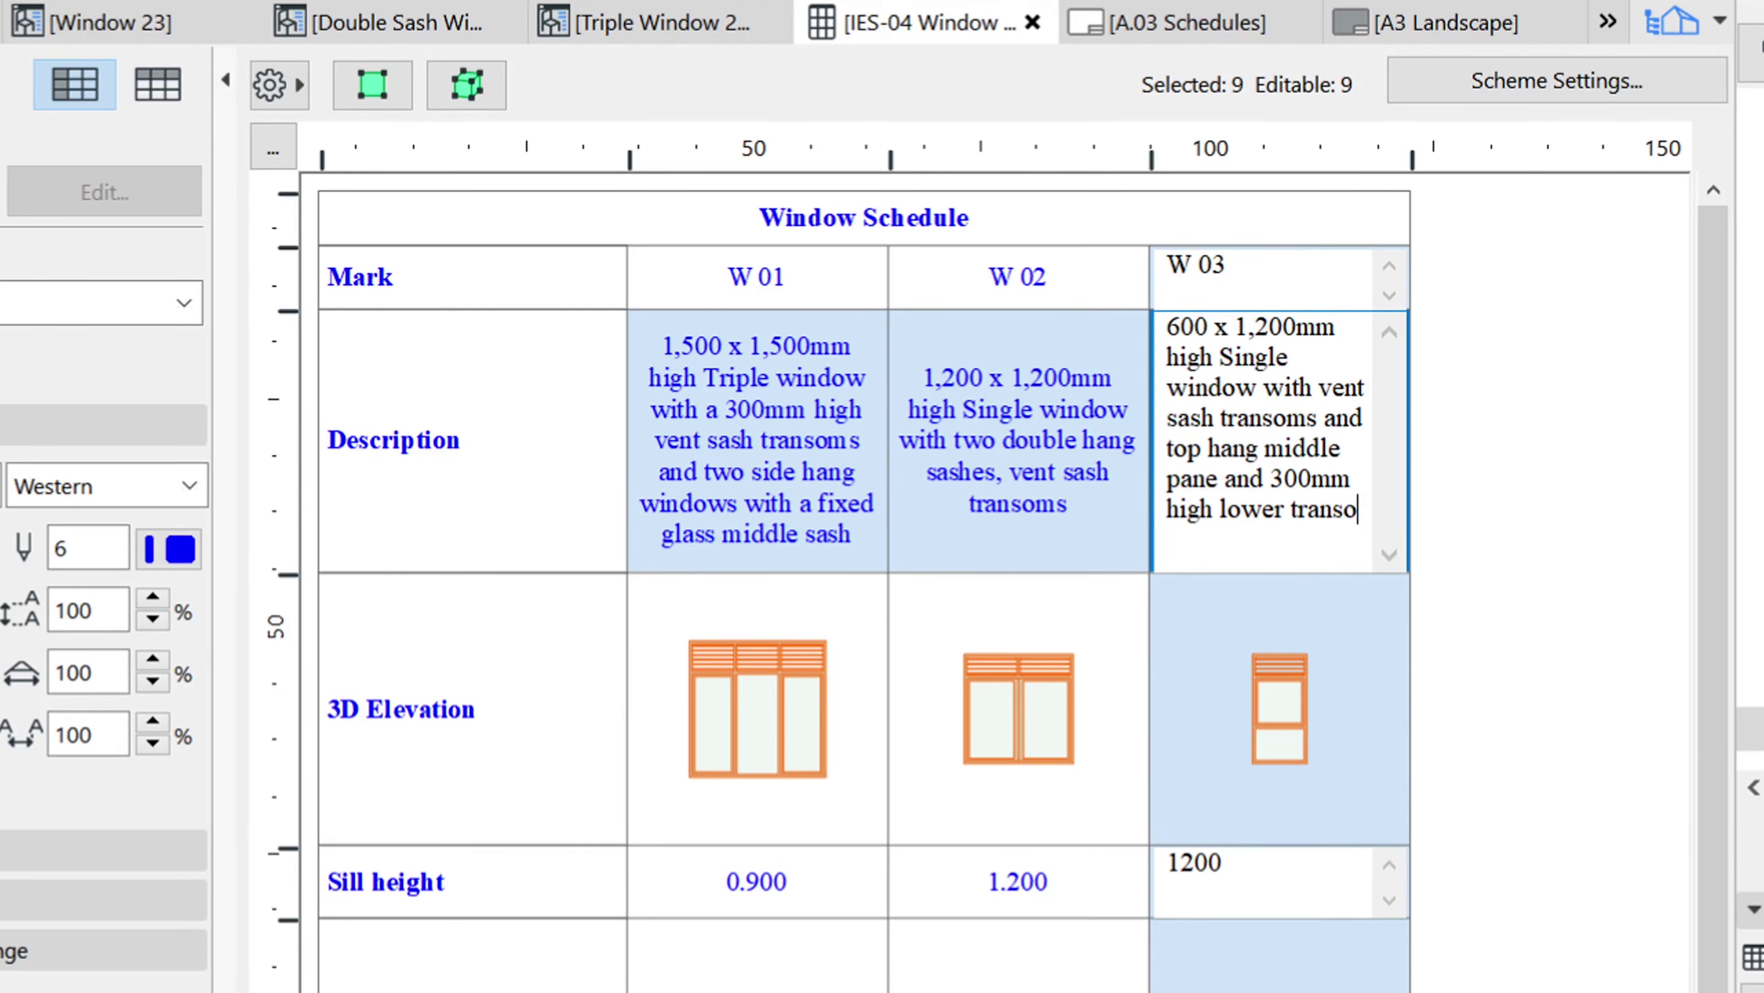
text(m)
- Insert "opaque clear glass" before "lower transom" in the W 03 description
click(1221, 508)
text(clear glass)
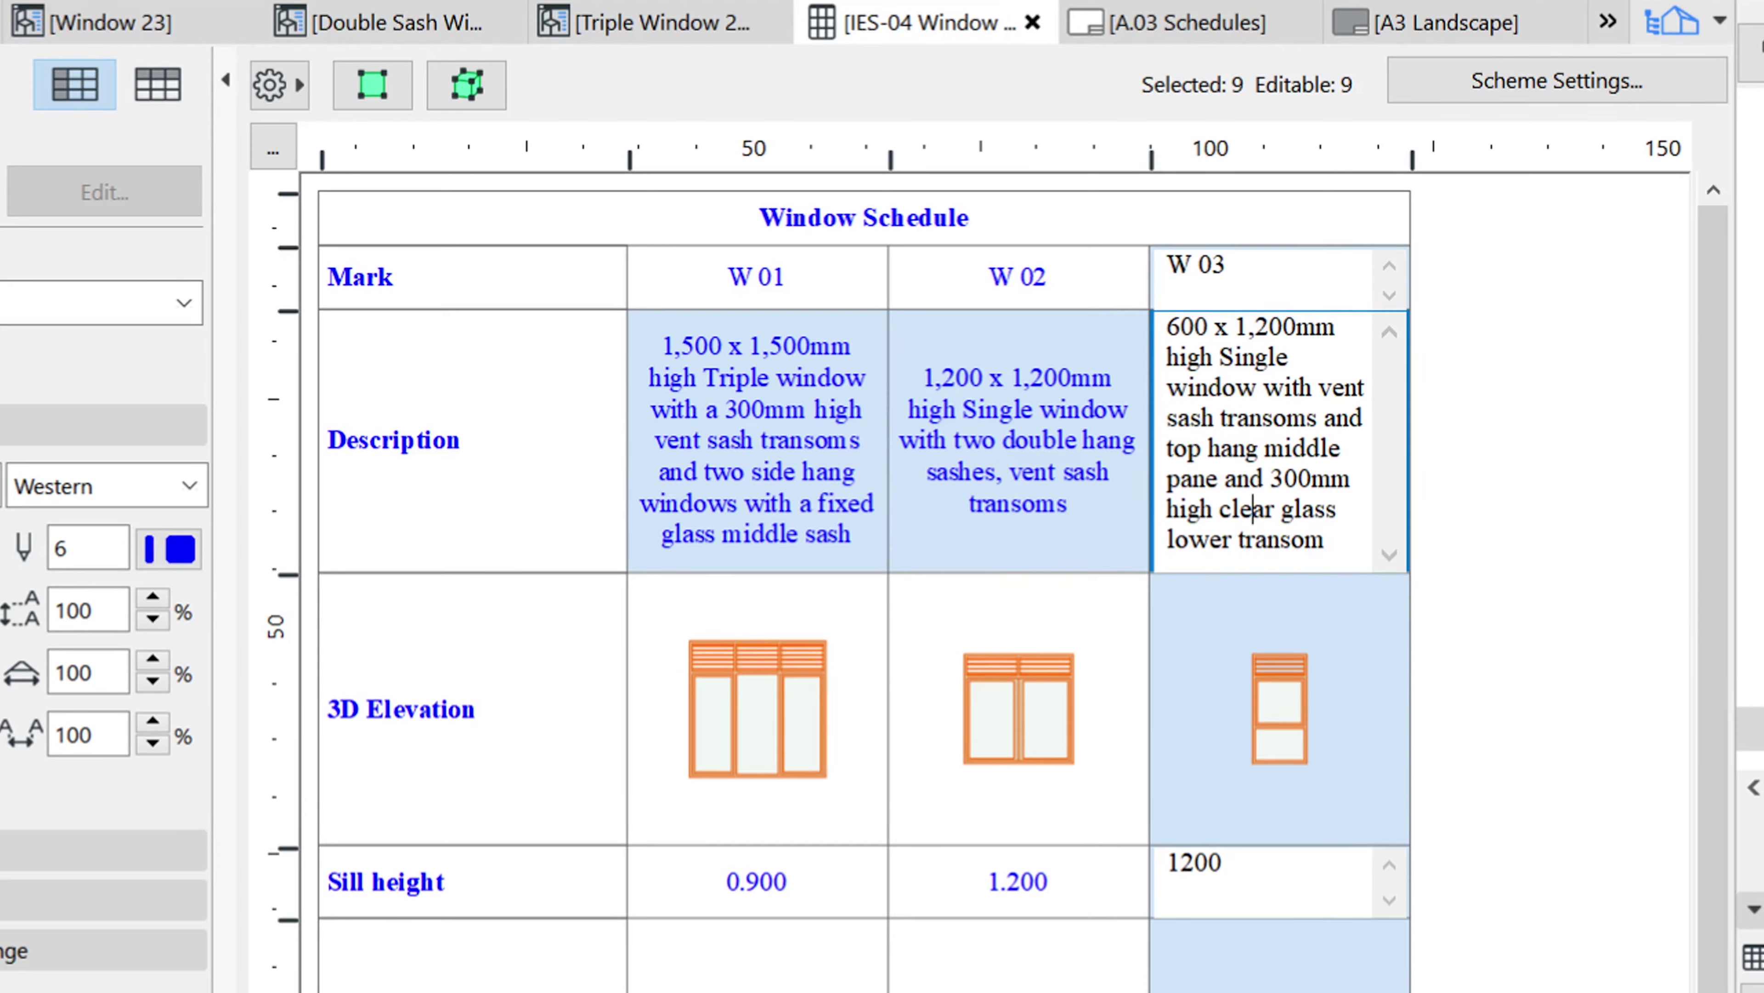
double_click(1252, 509)
click(1253, 508)
double_click(1253, 508)
key(Left)
text(opa)
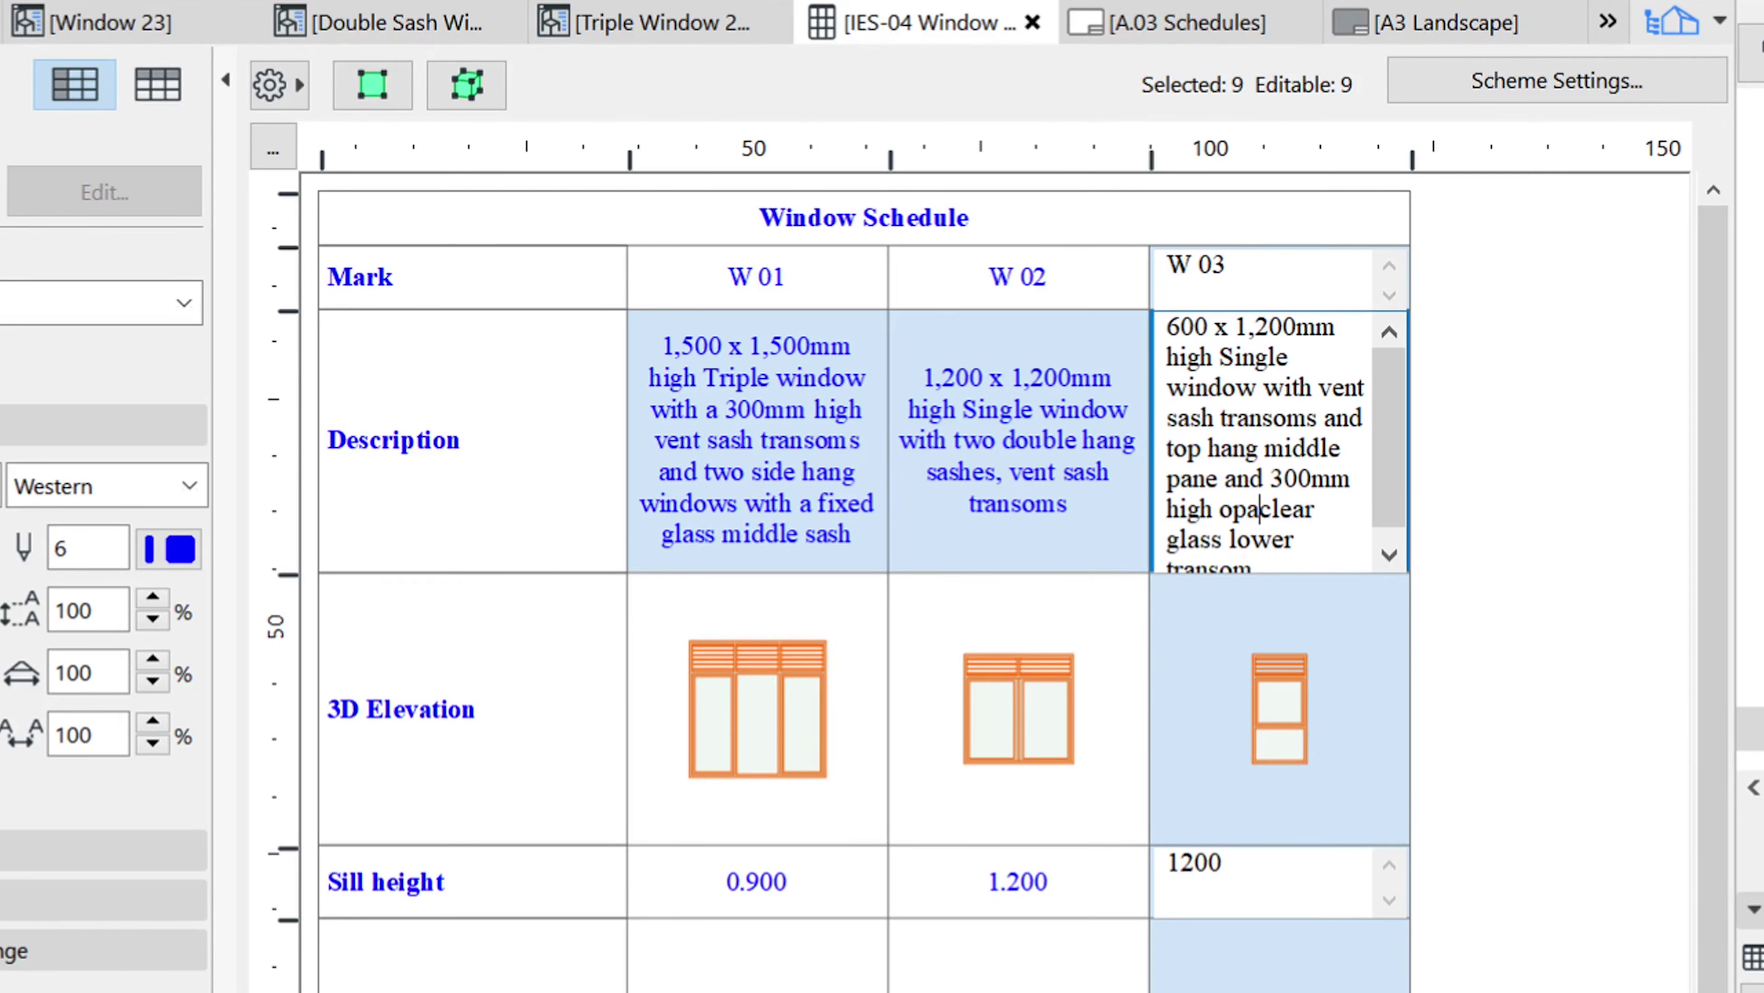
text(que)
click(1246, 448)
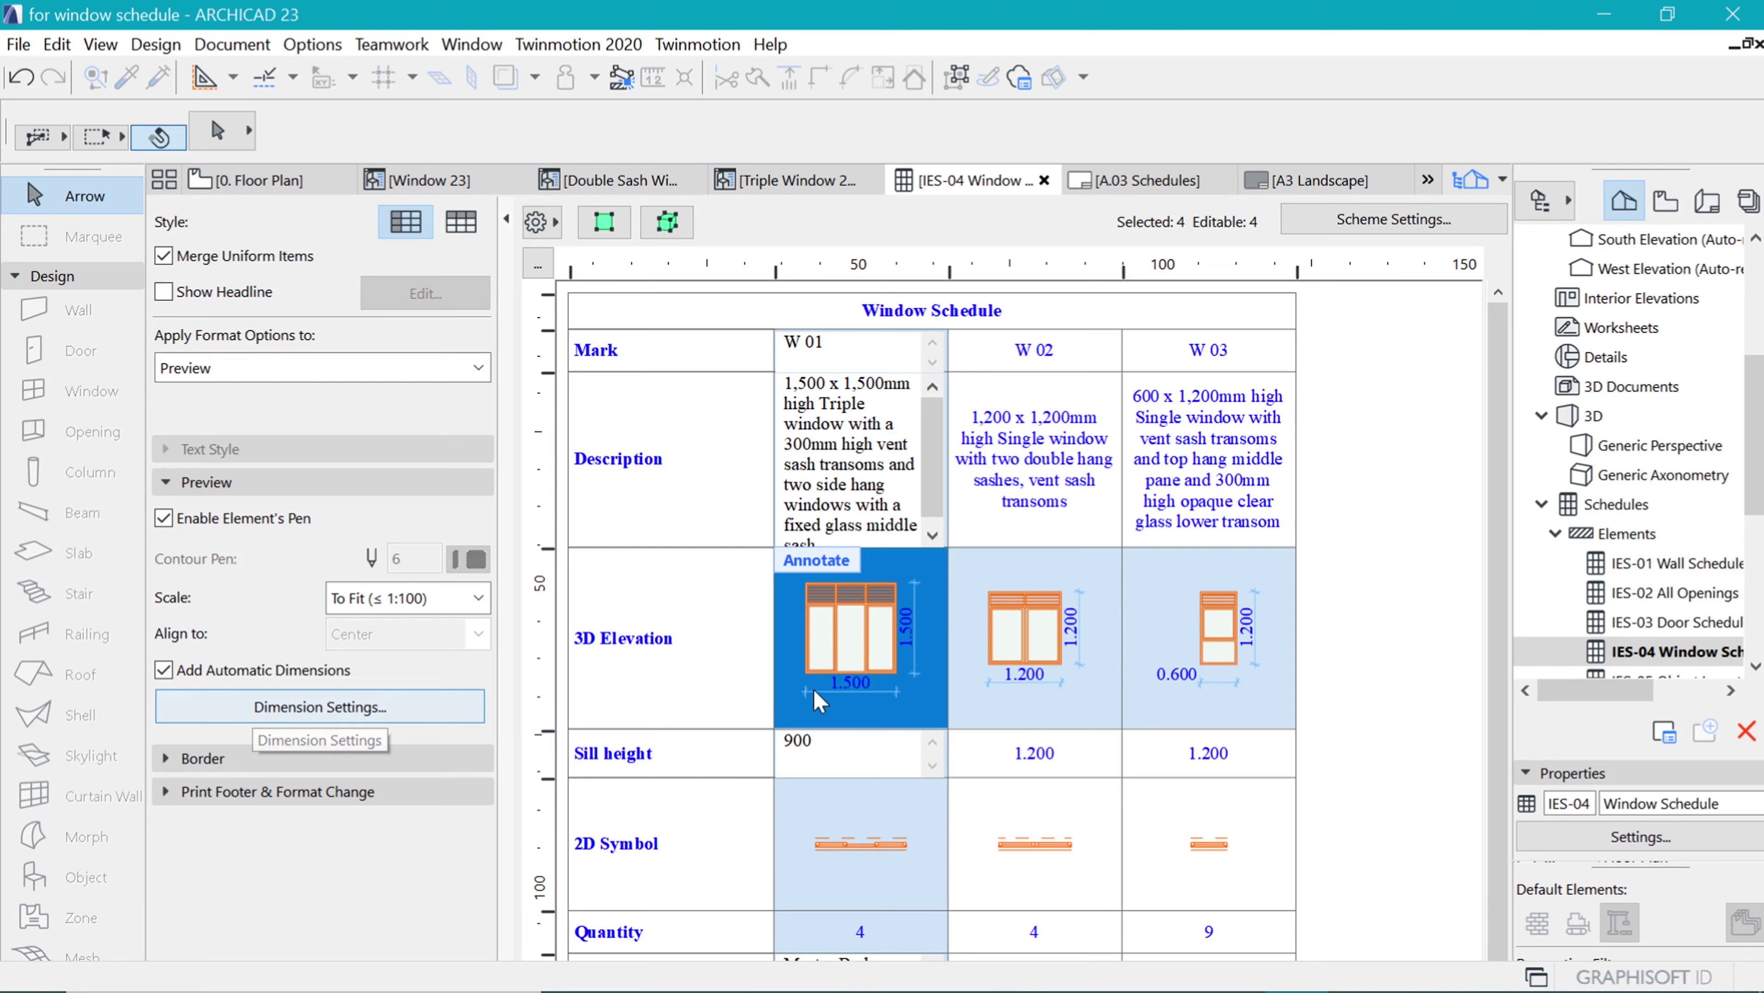
- Set the automatic dimension position of the 3D Elevation previews to Right side
click(363, 716)
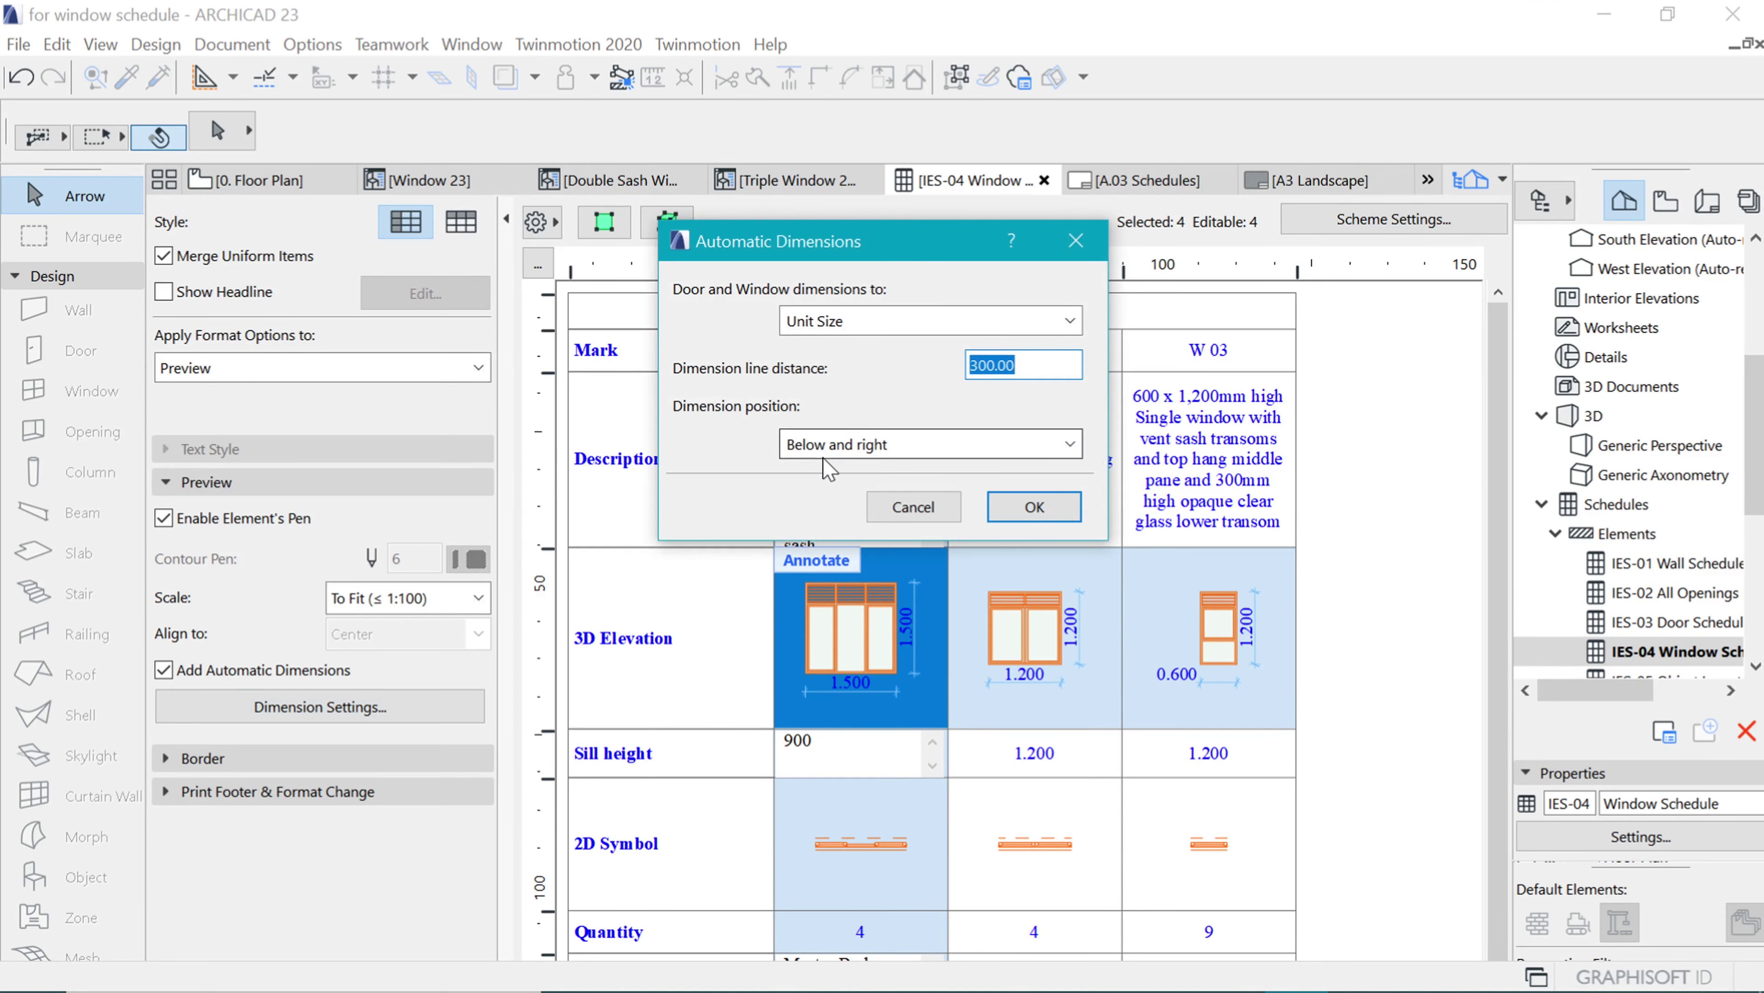
click(973, 443)
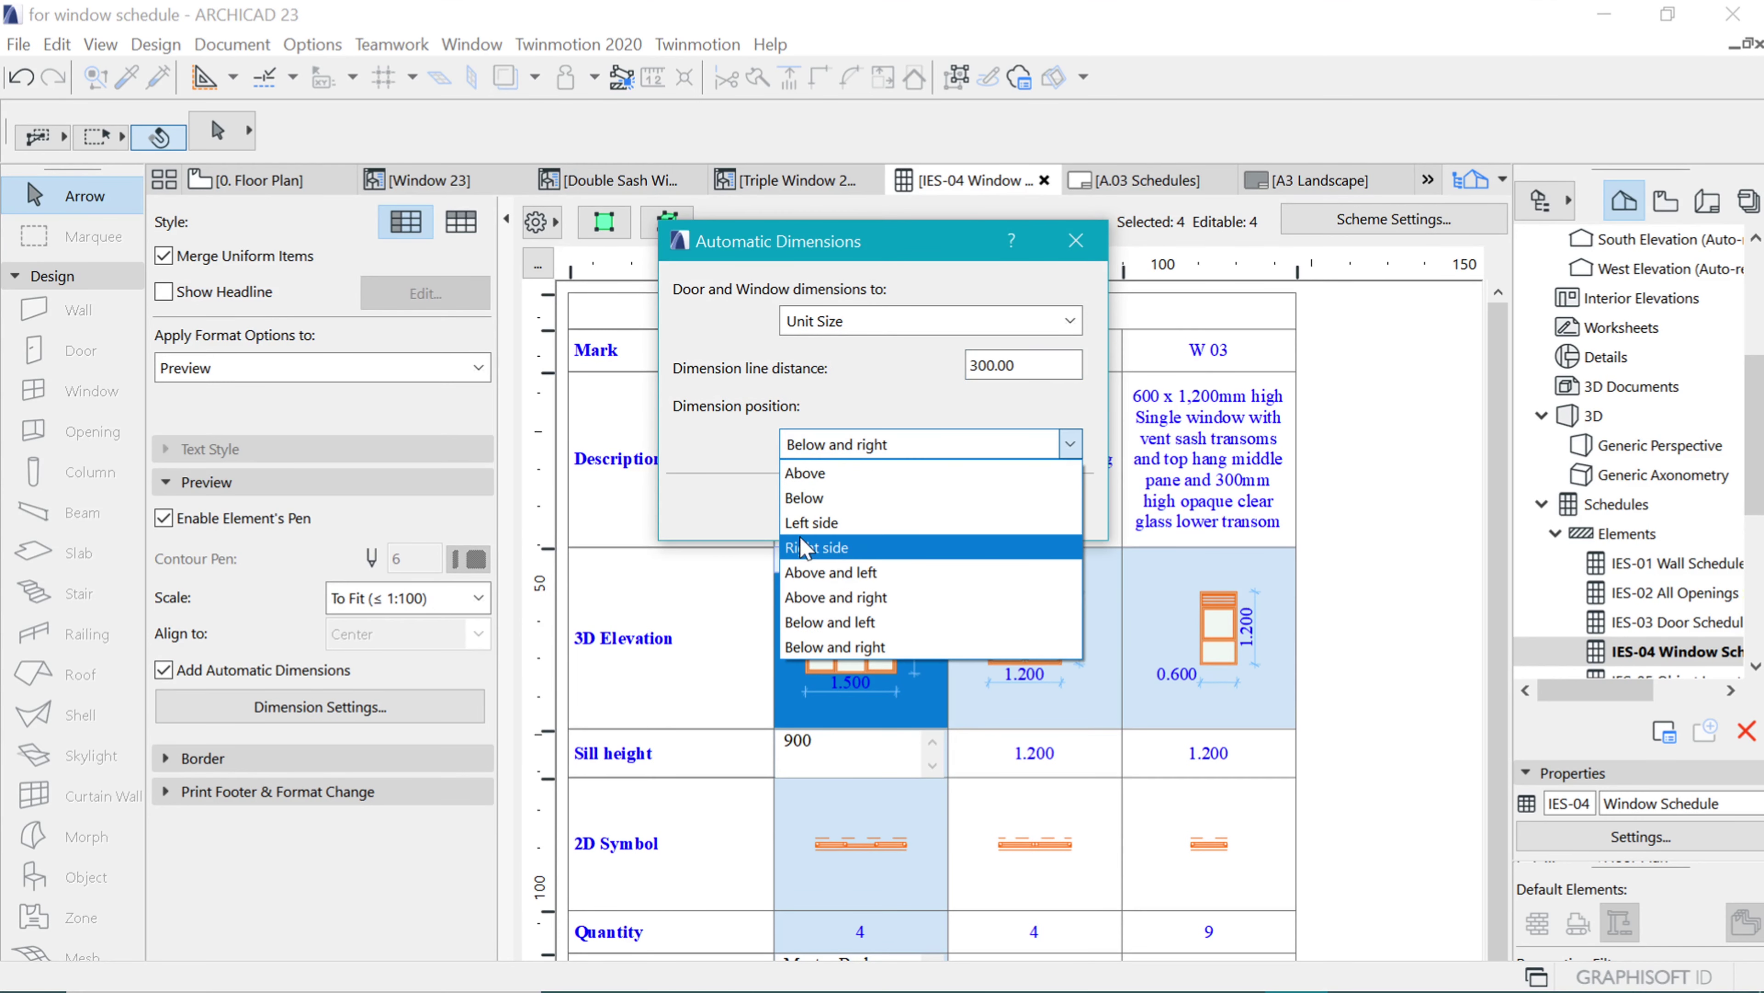
click(869, 547)
click(1032, 508)
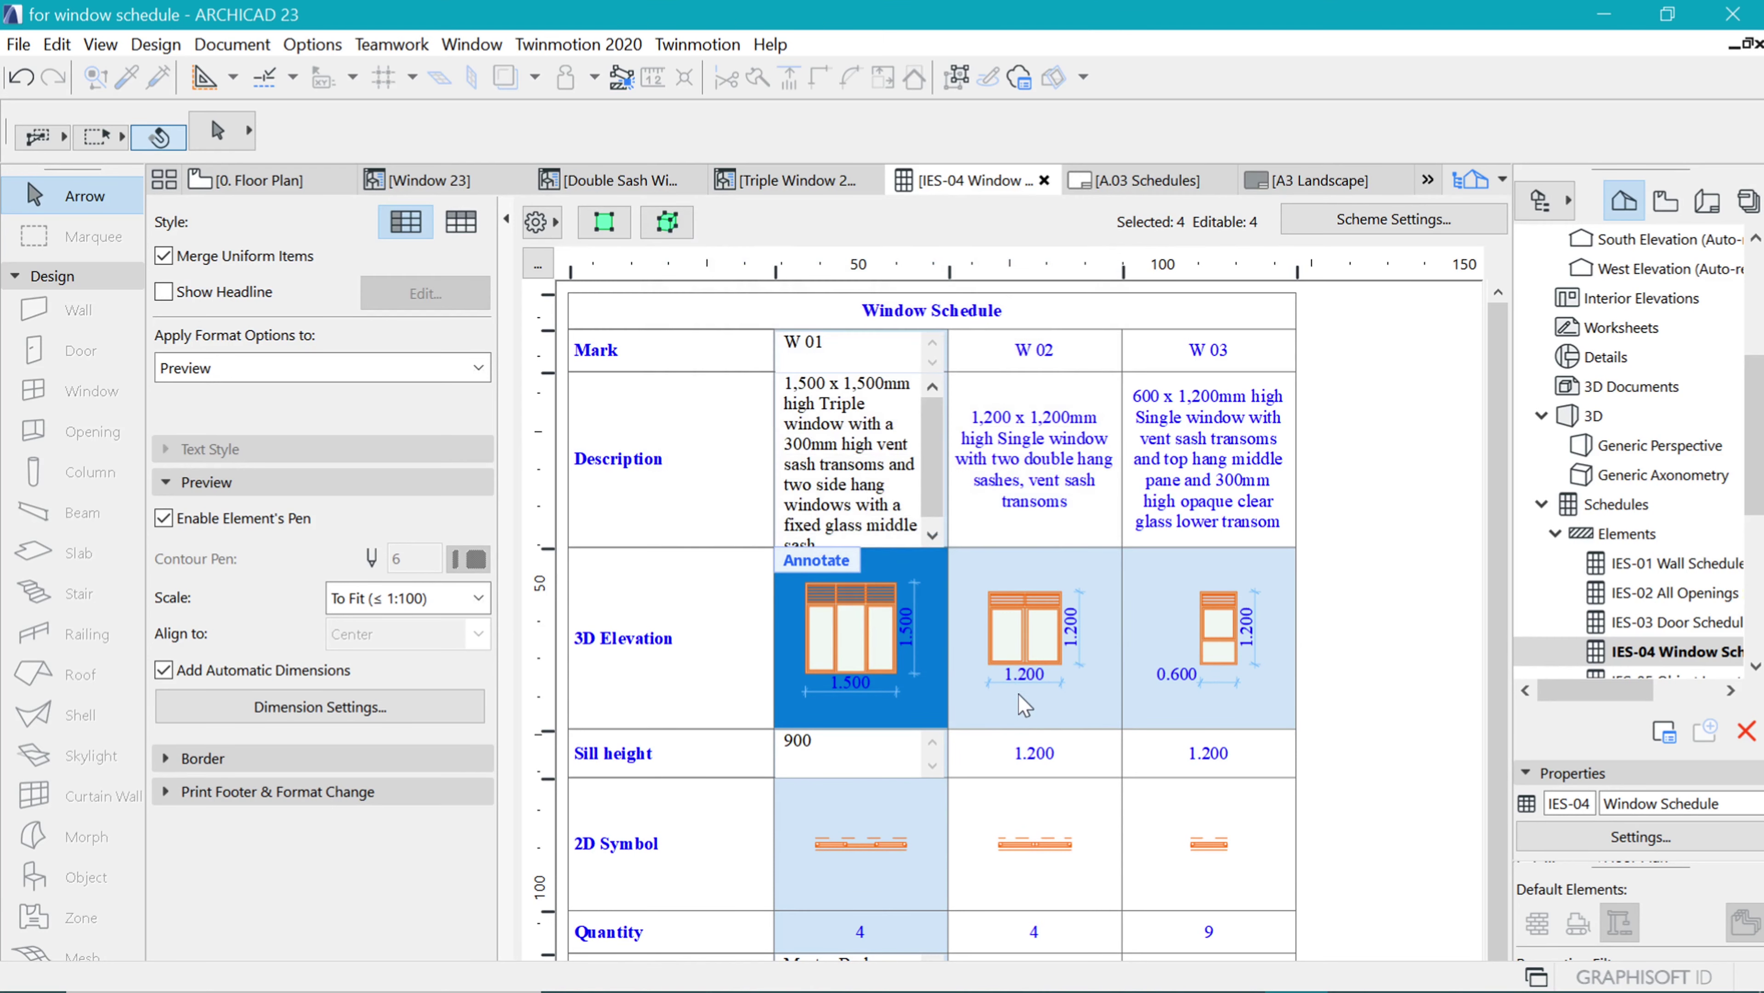
- Set the 2D Symbol previews' dimension position to Below and enable their automatic dimensions
click(855, 831)
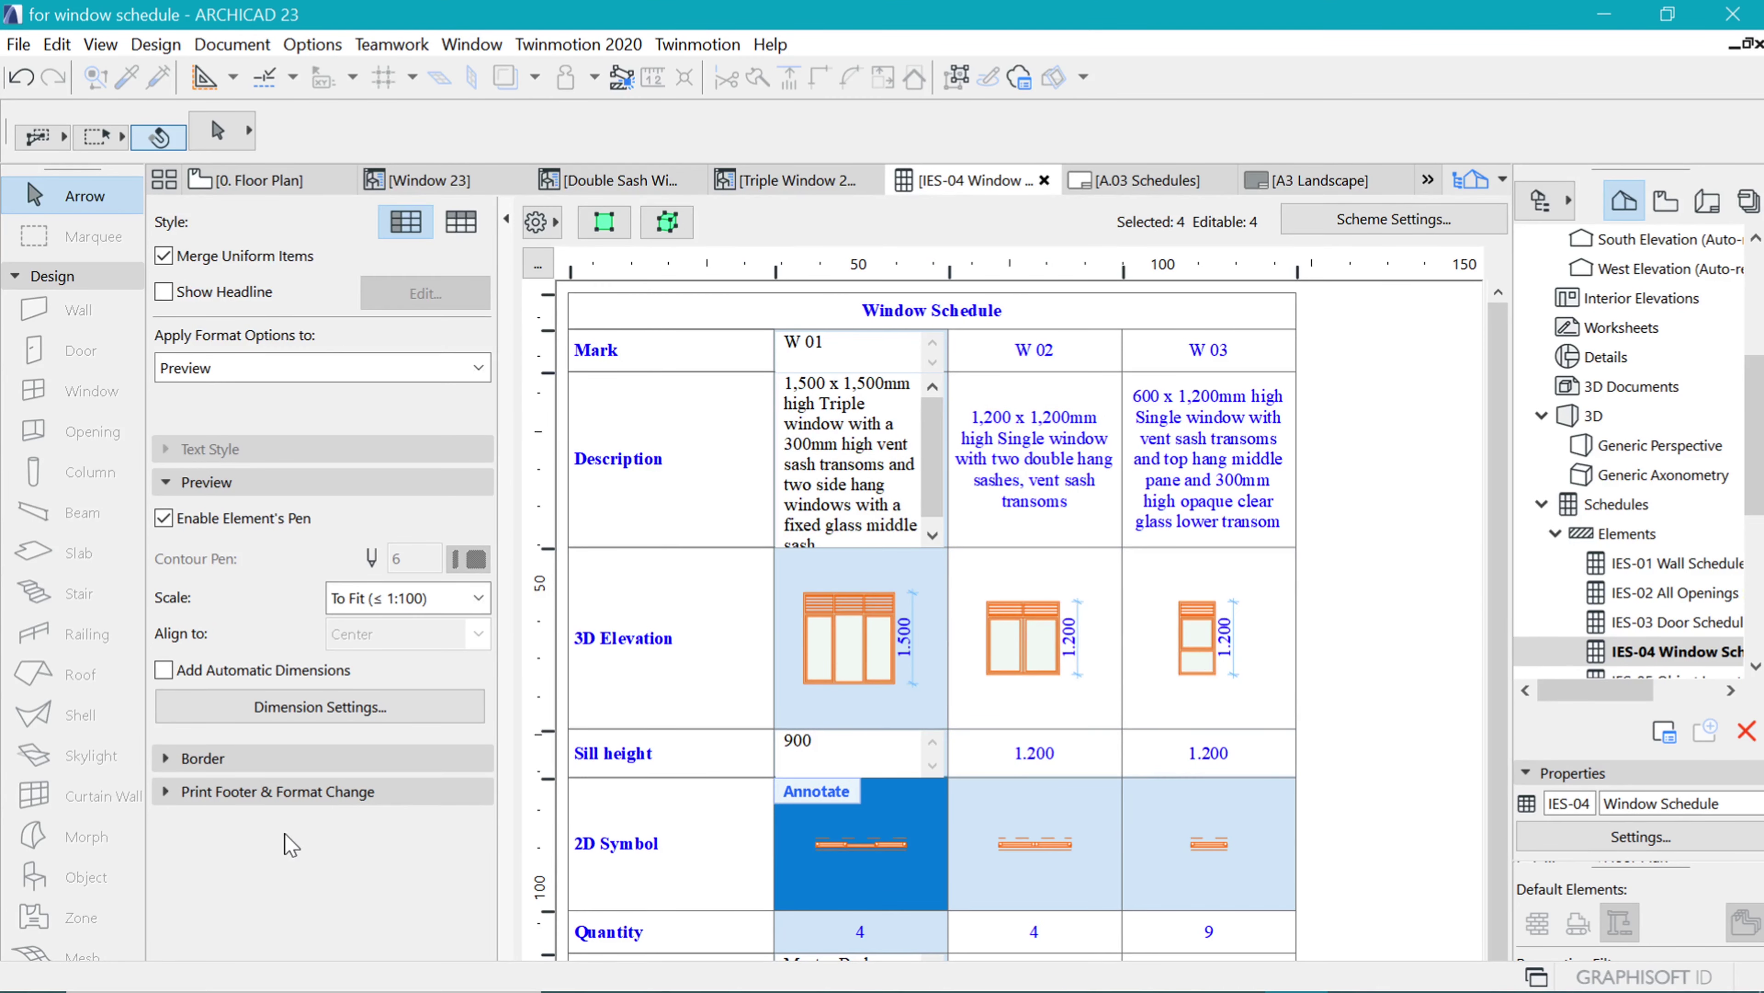
click(344, 708)
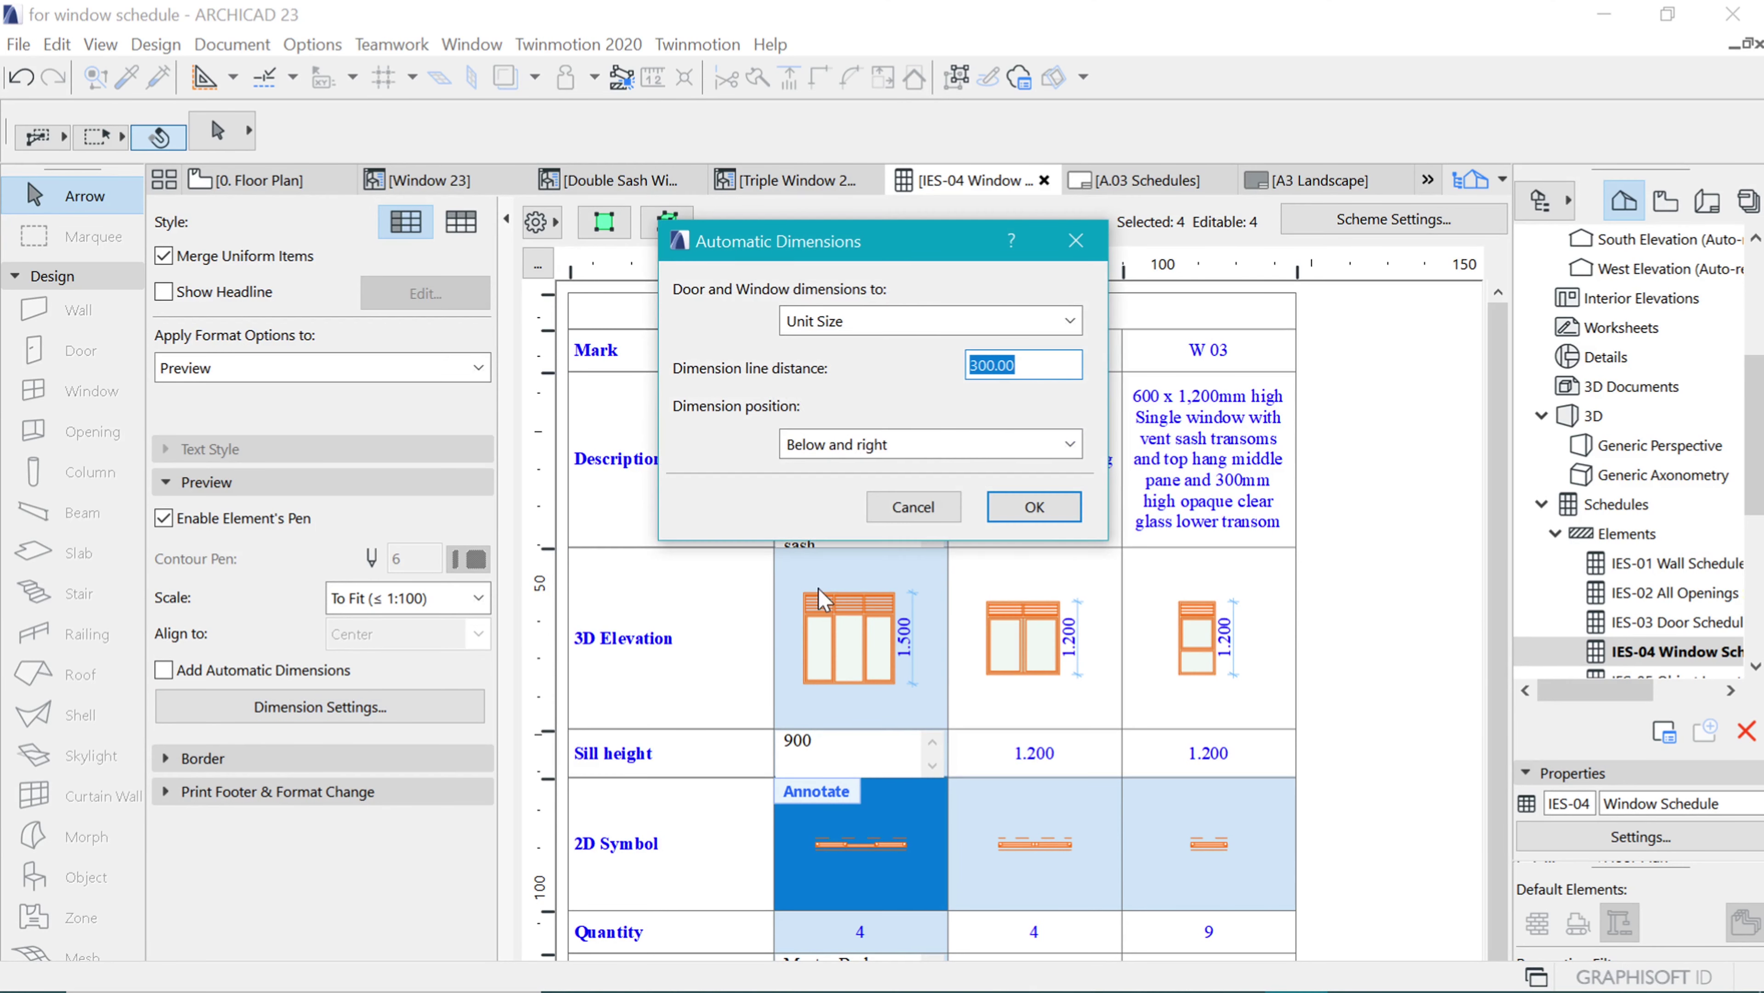
click(1042, 446)
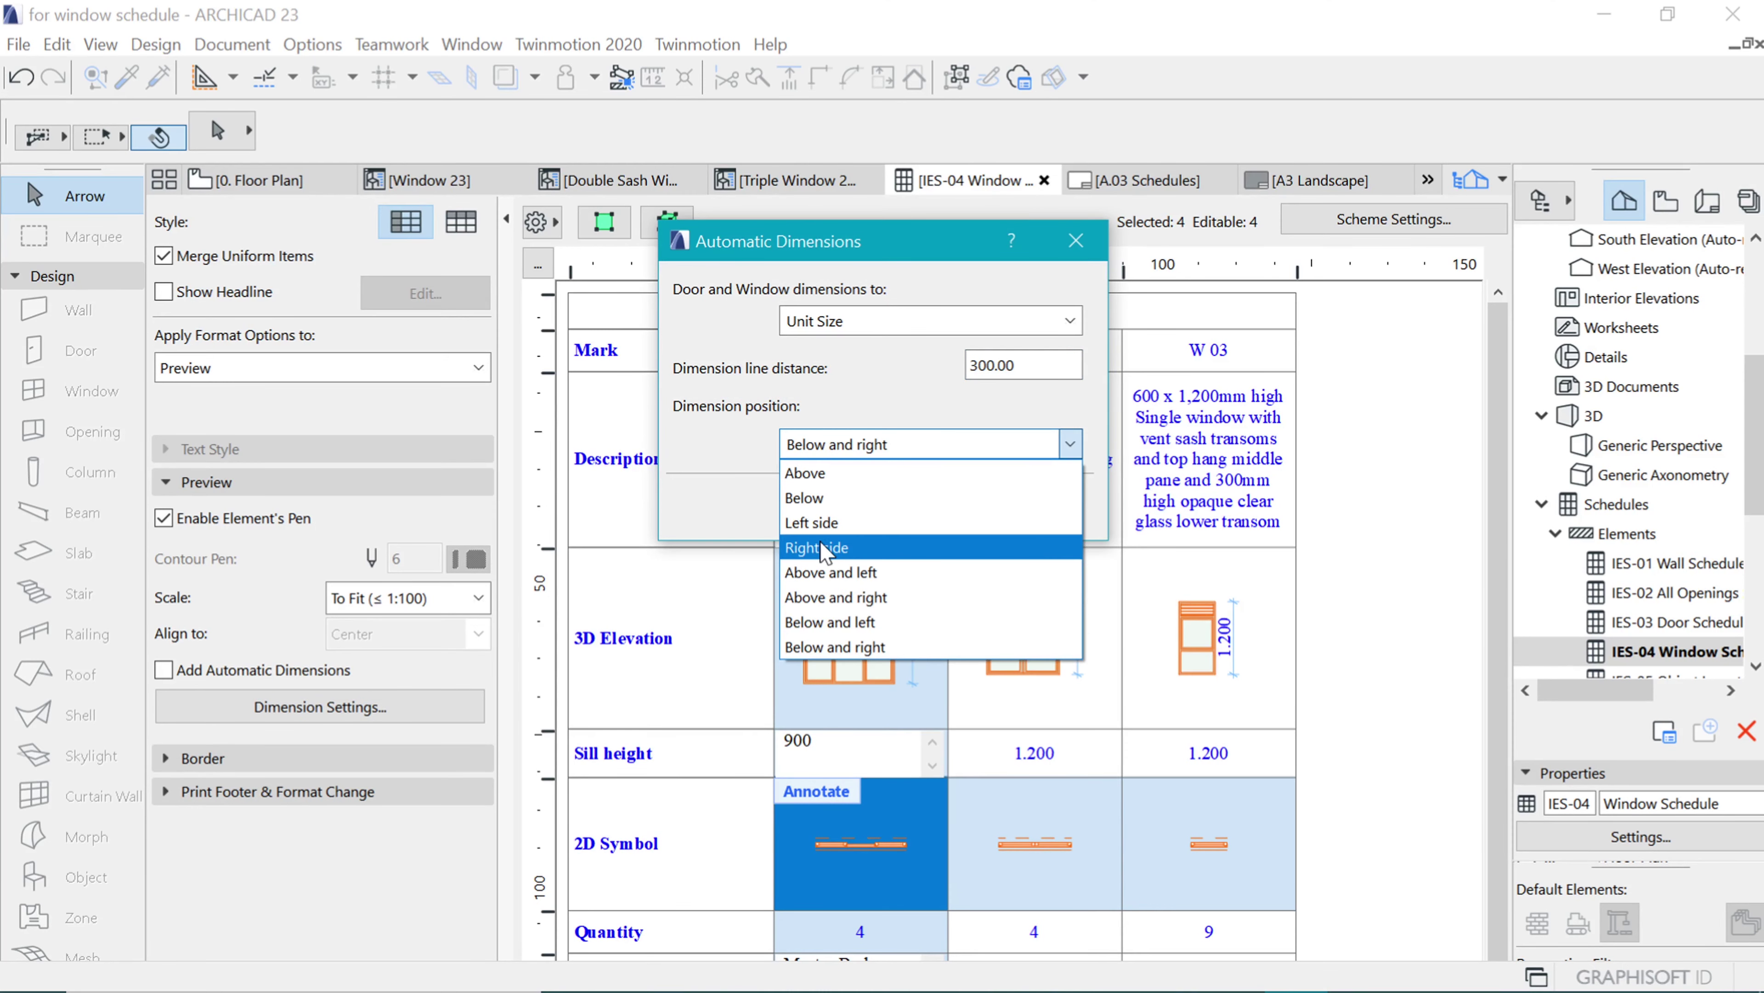
click(820, 498)
click(1031, 506)
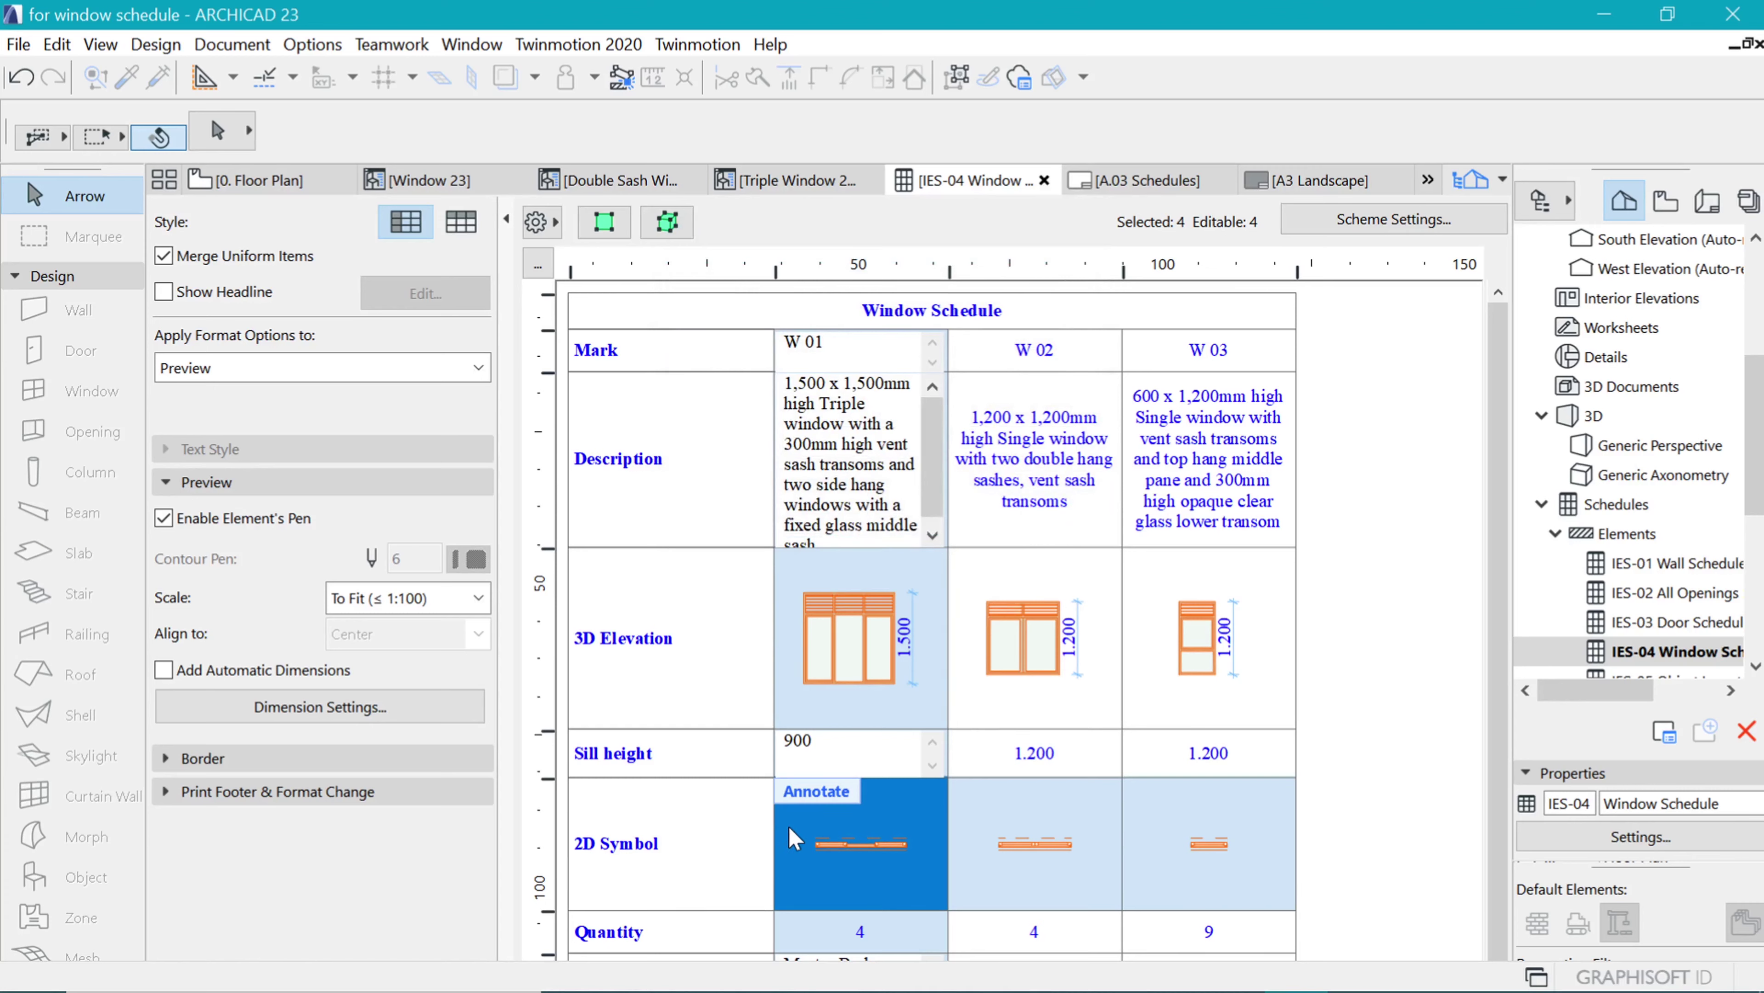
click(164, 669)
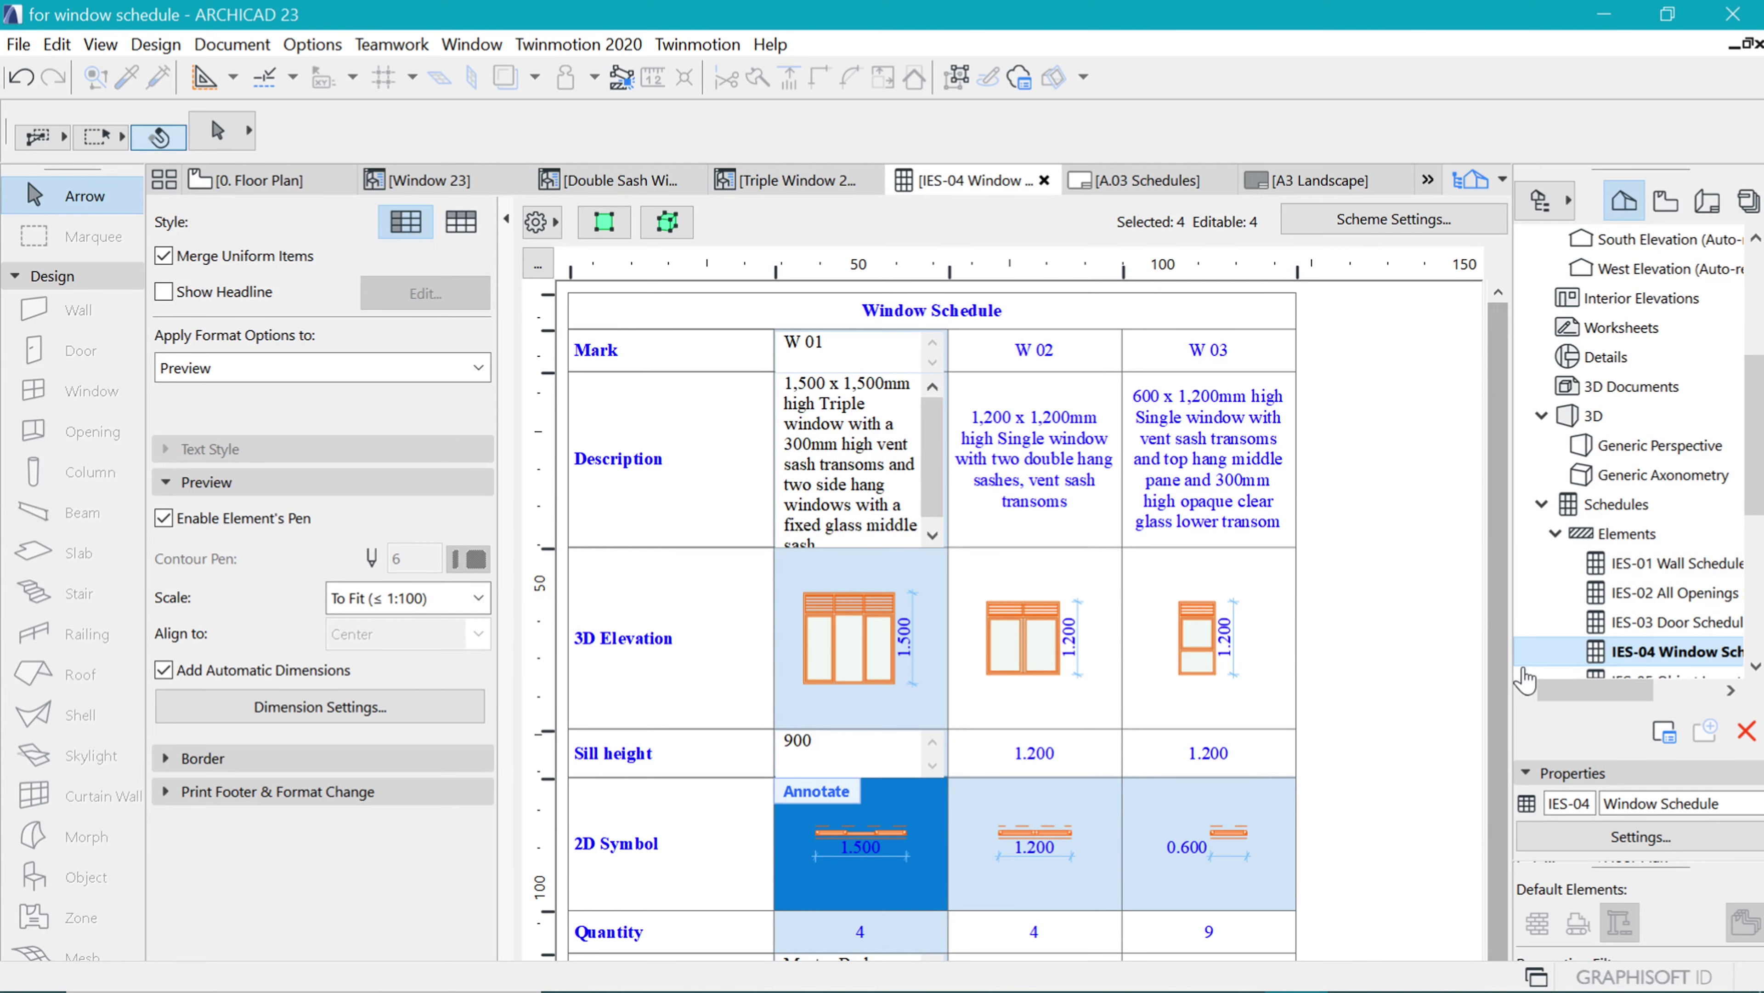
- Open the W 01 2D symbol for annotation and draw a rectangular fill against the left end of the window symbol, matching its full depth
double_click(828, 789)
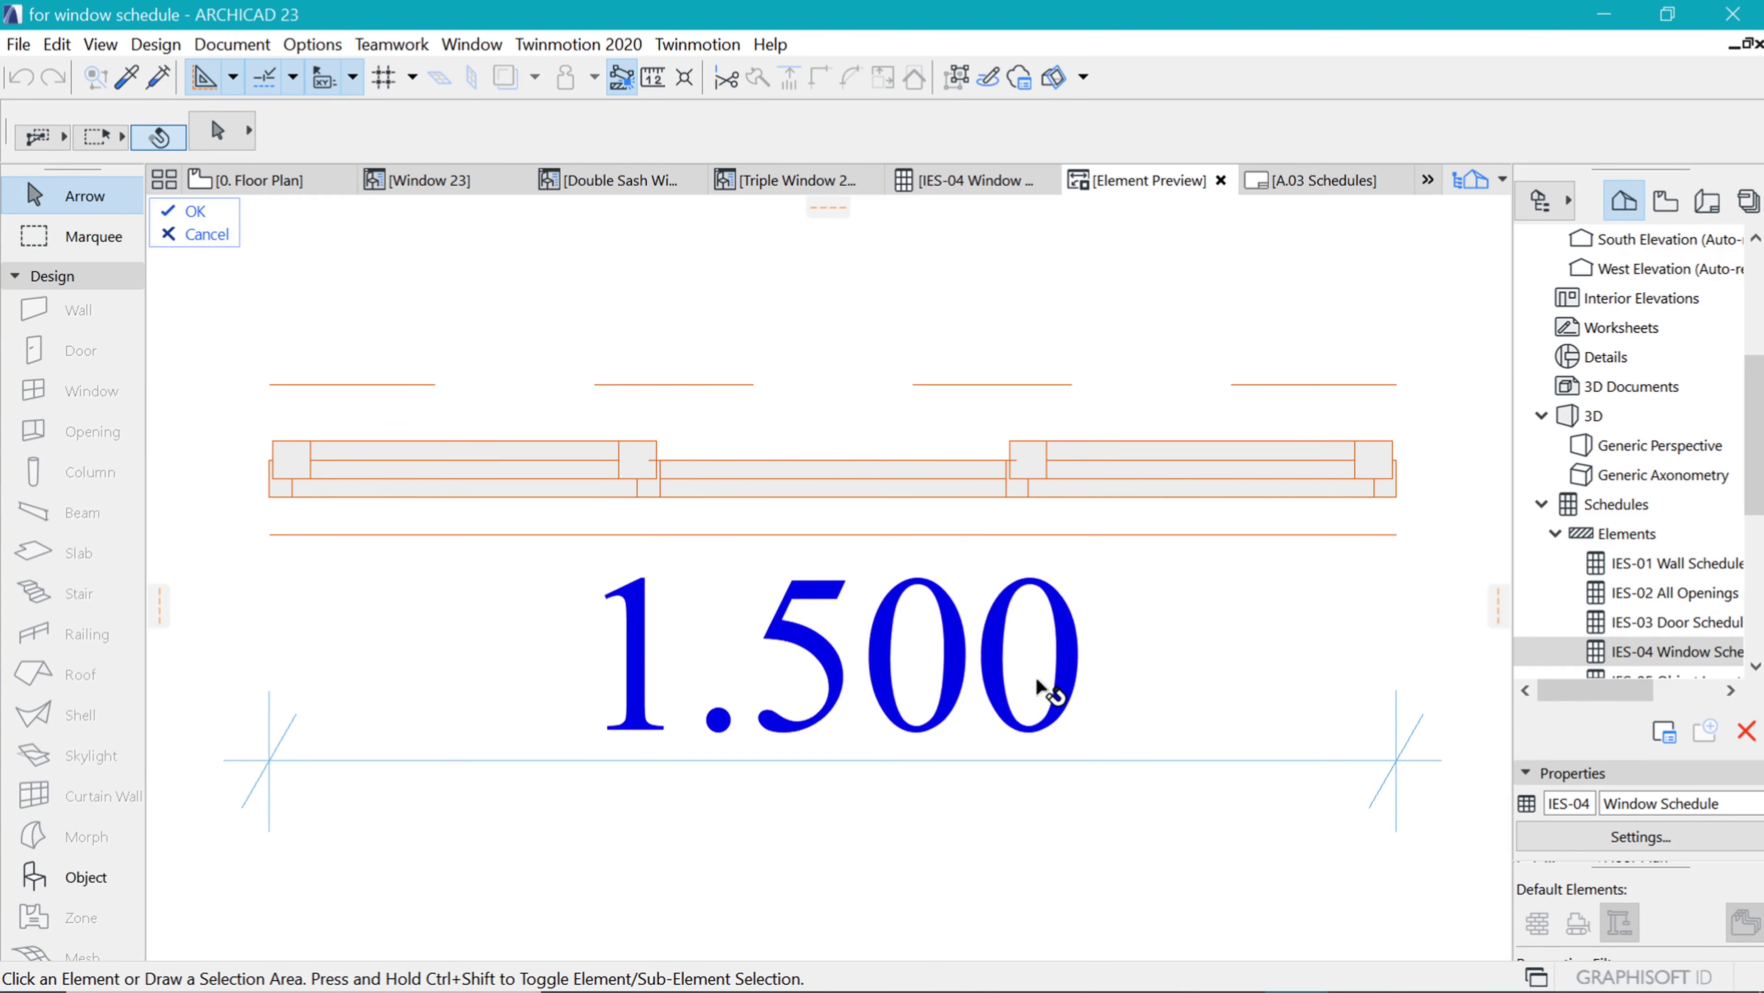
scroll(1008, 575, down, 3)
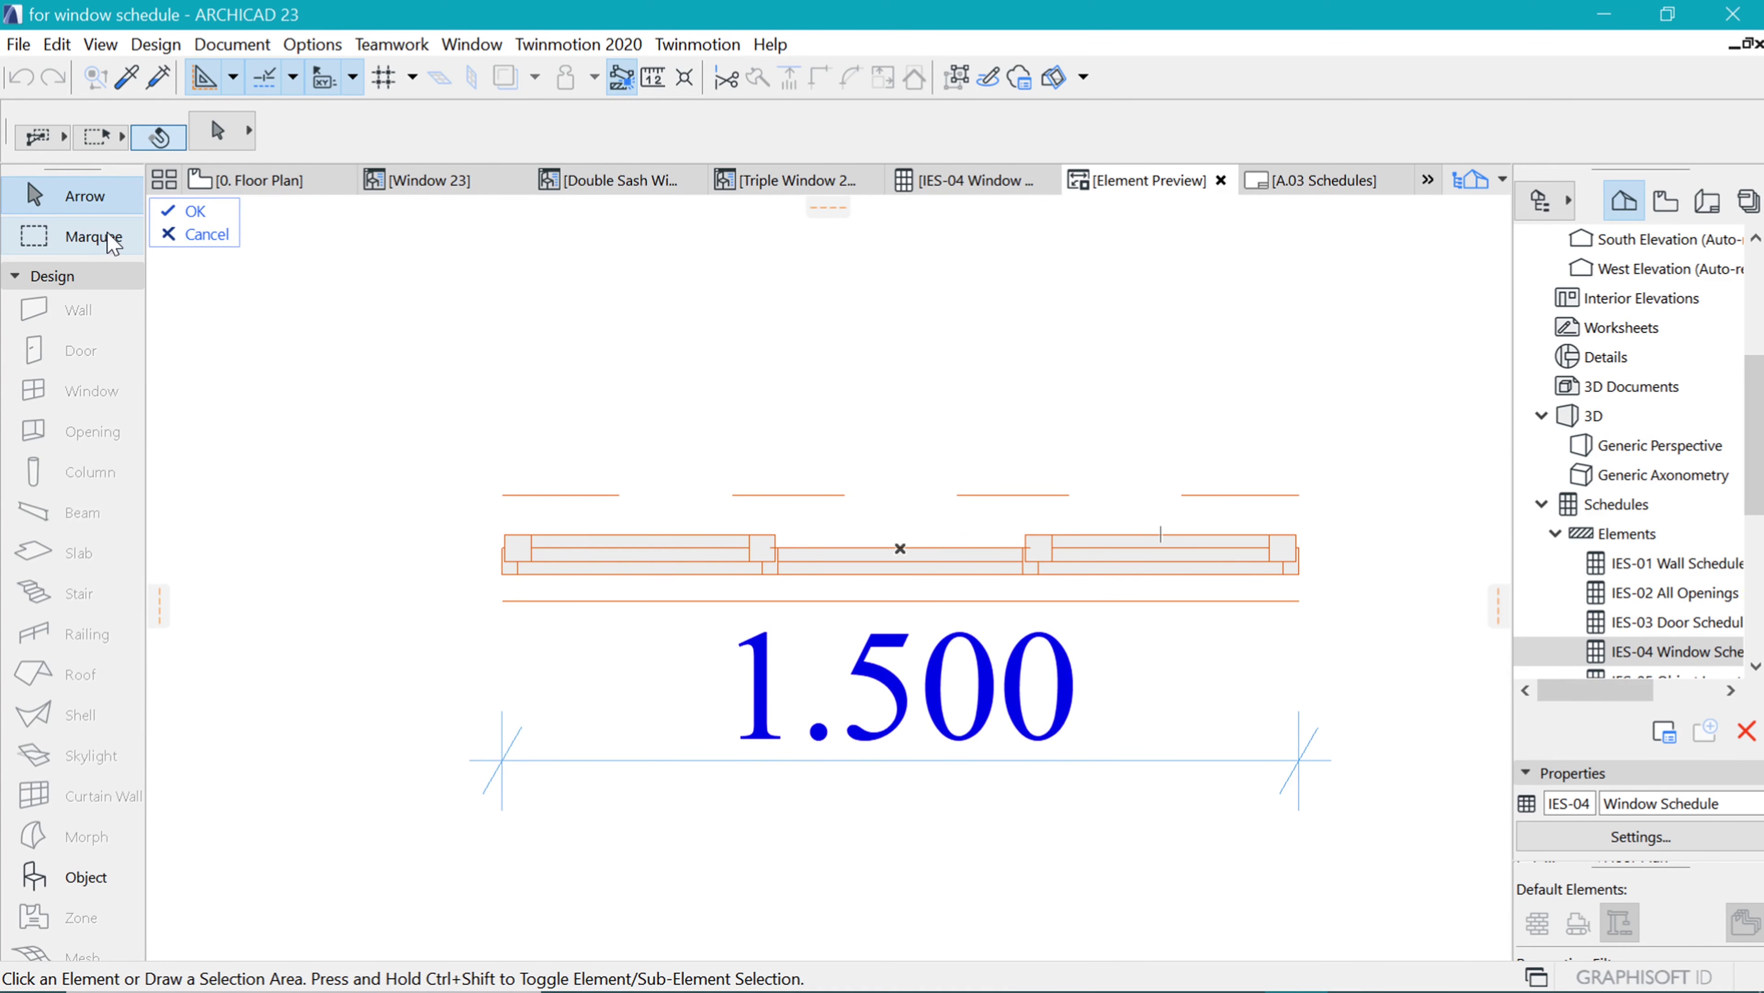
click(76, 236)
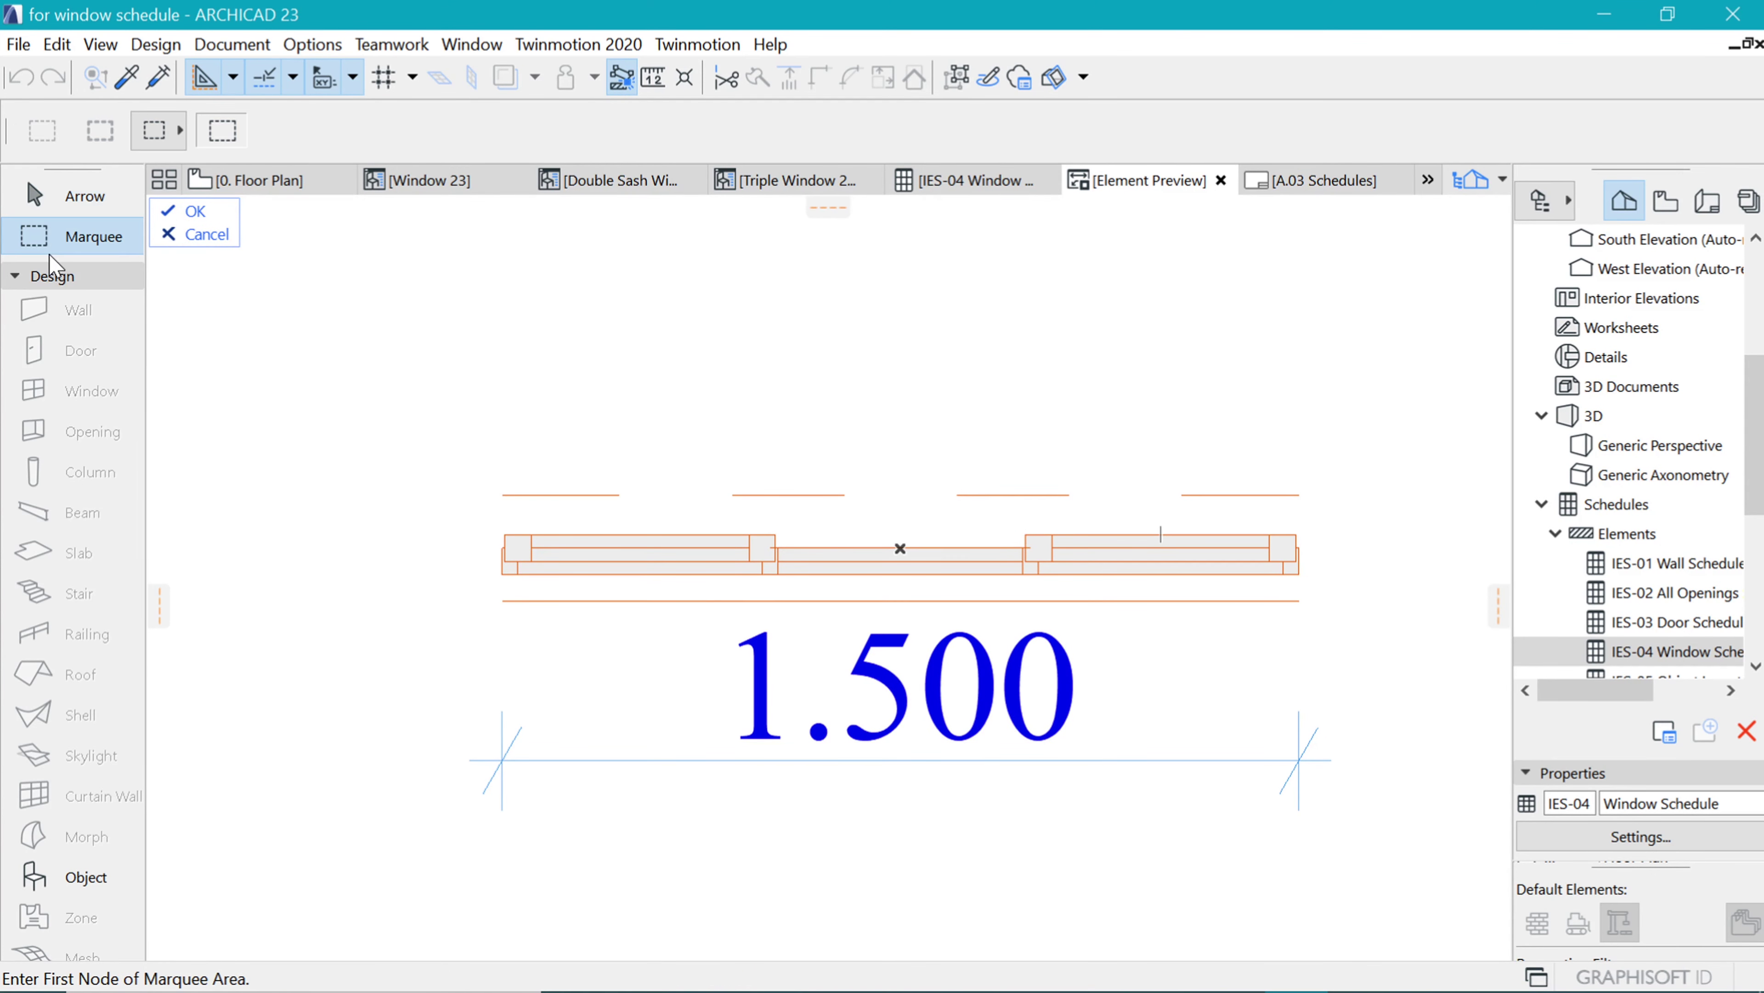
click(49, 276)
click(56, 303)
click(48, 504)
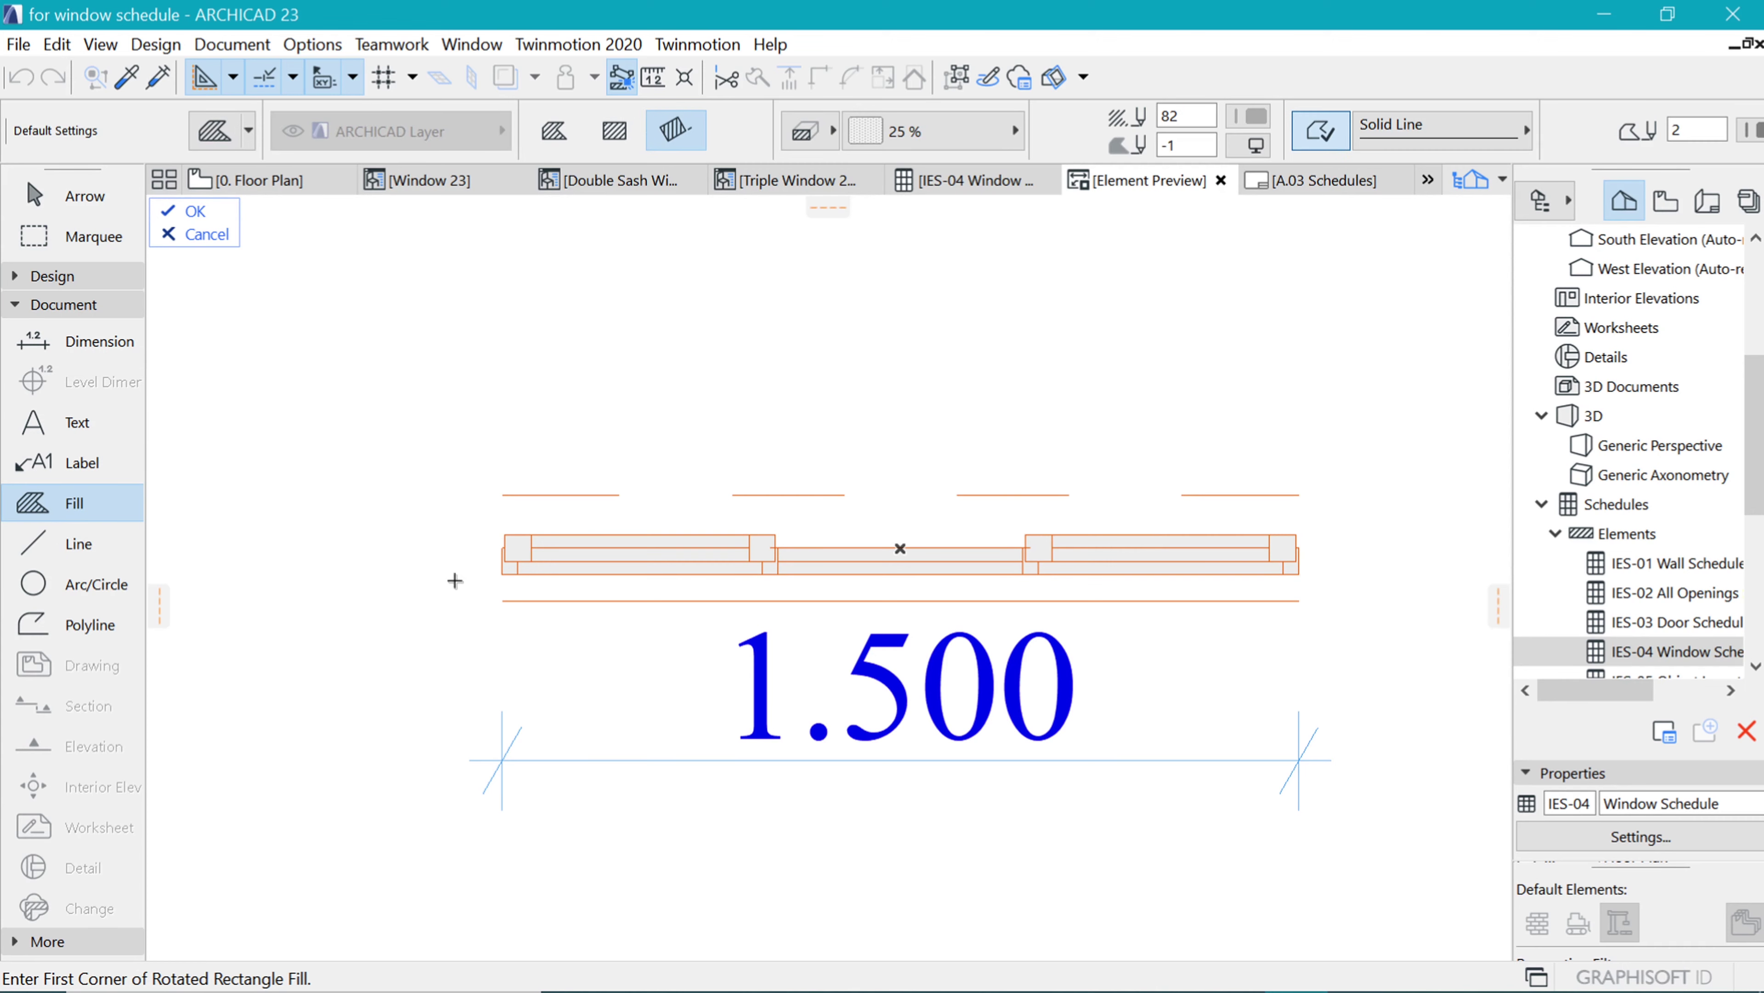
click(502, 598)
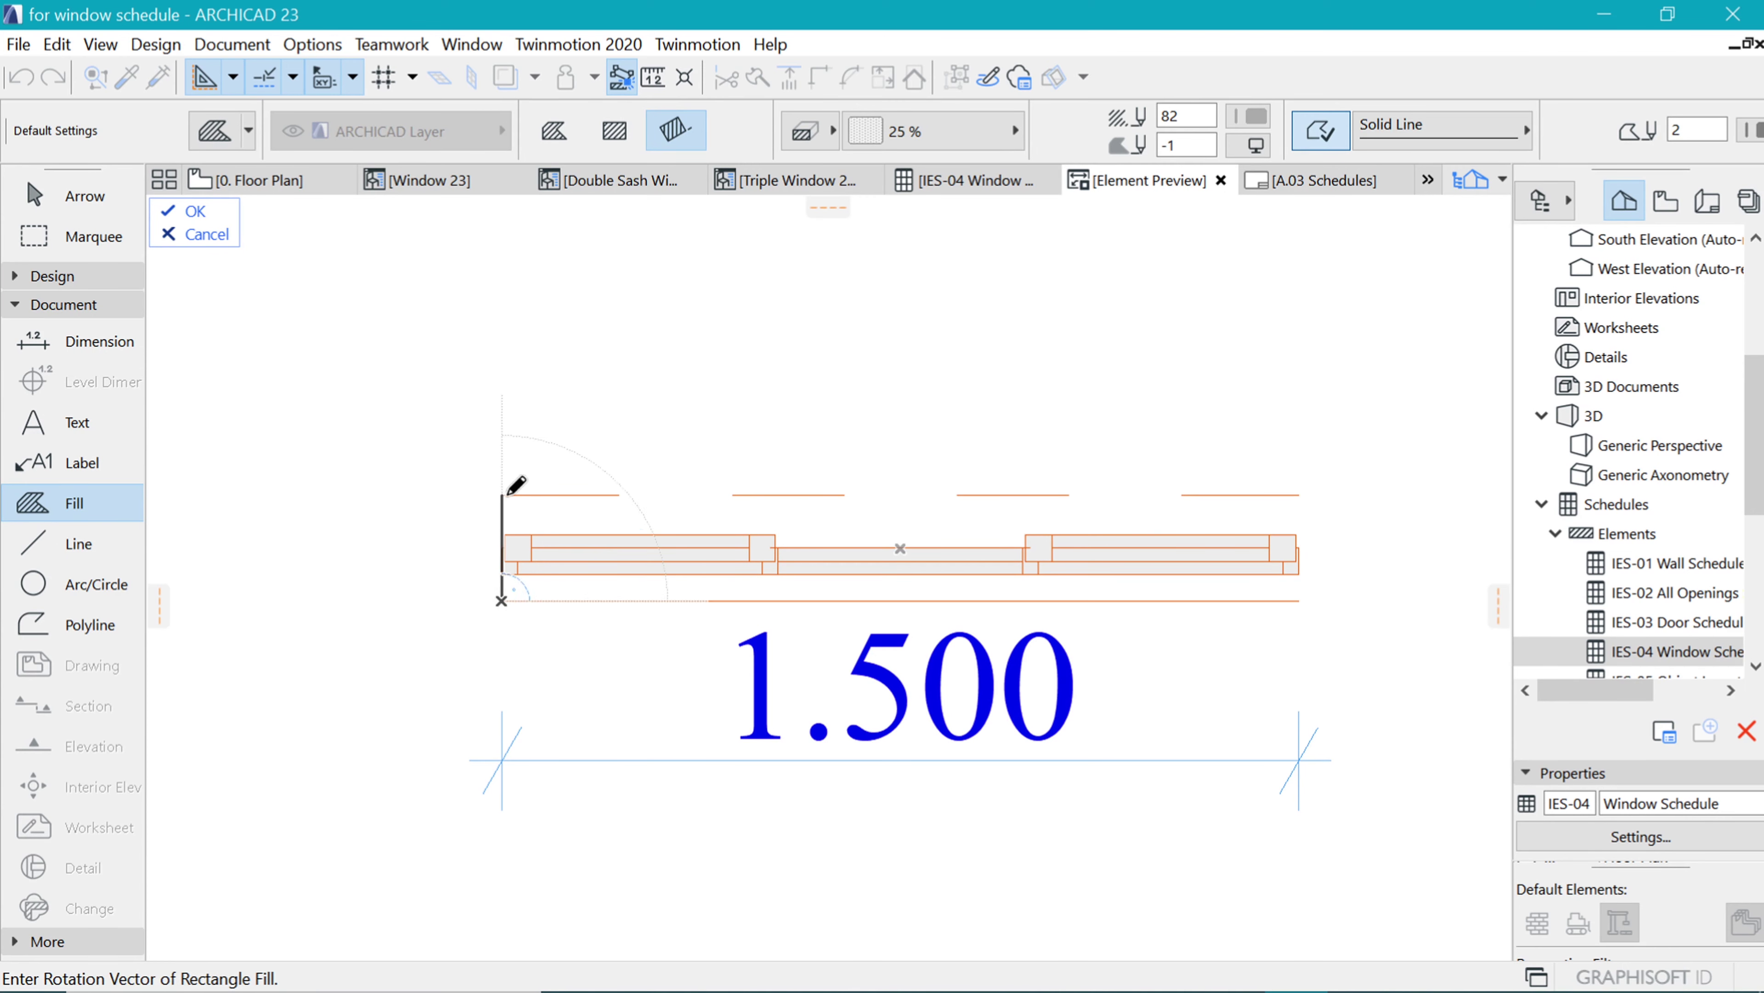
click(502, 494)
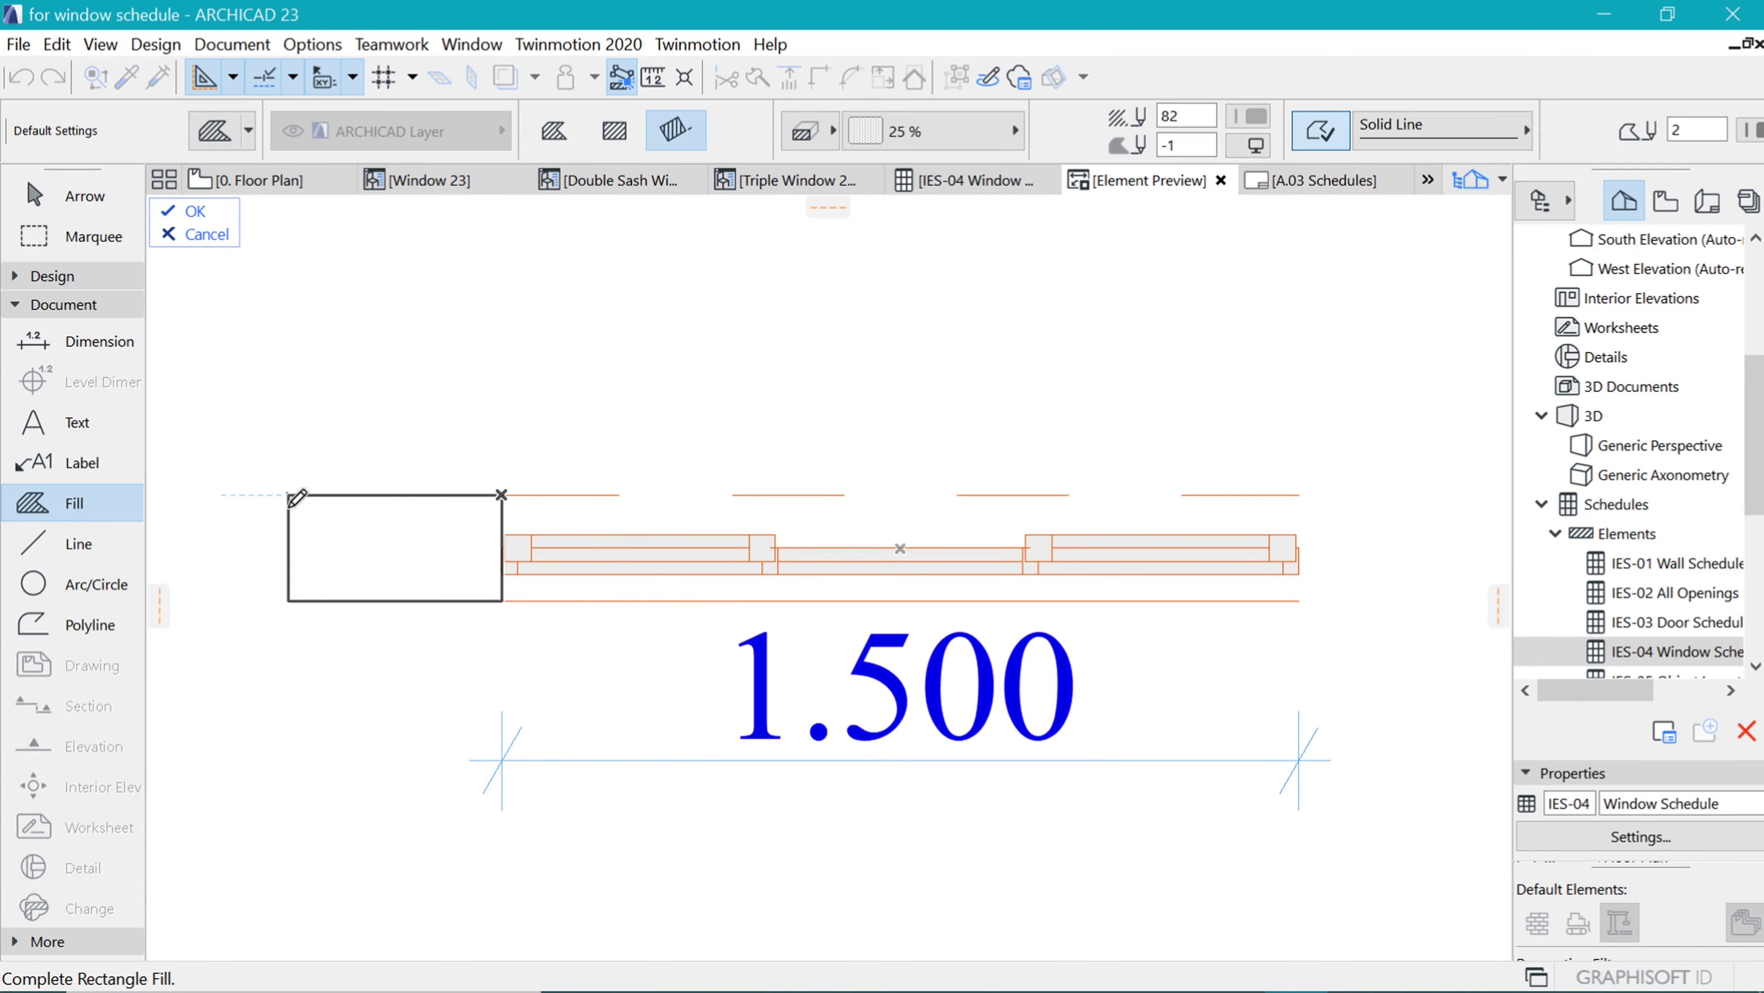
click(288, 494)
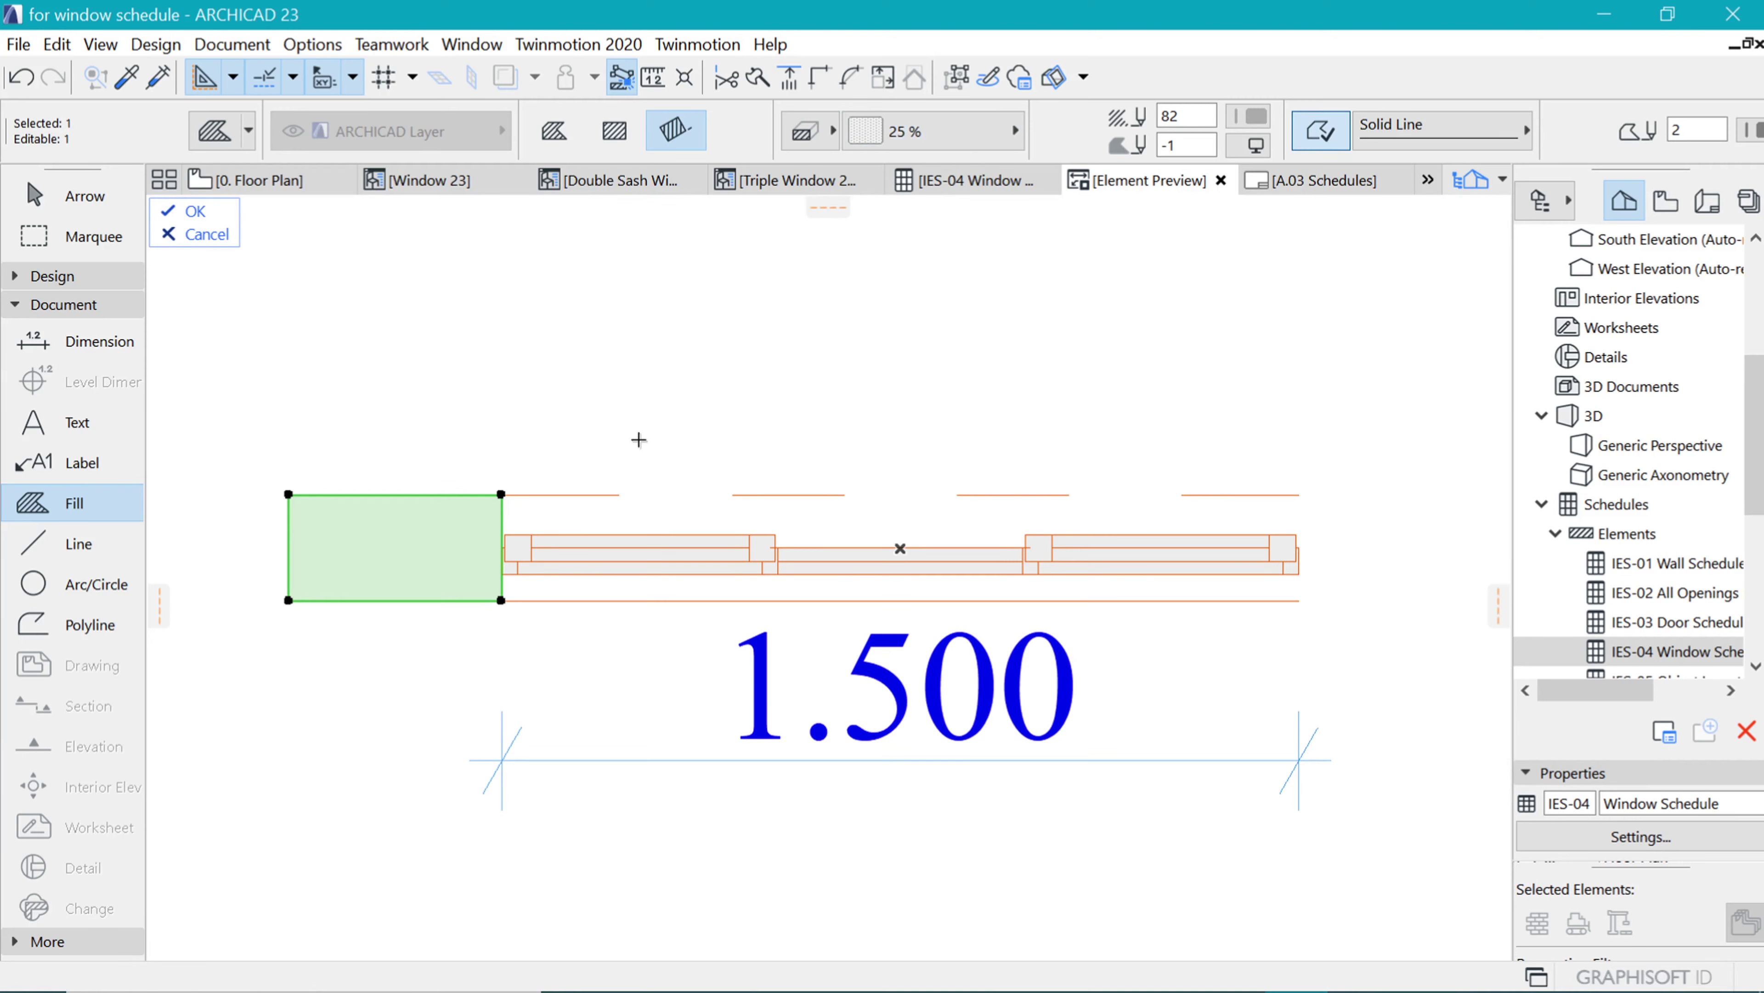
- Set the pattern of the fill at the window symbol's end to Common Brick
click(943, 139)
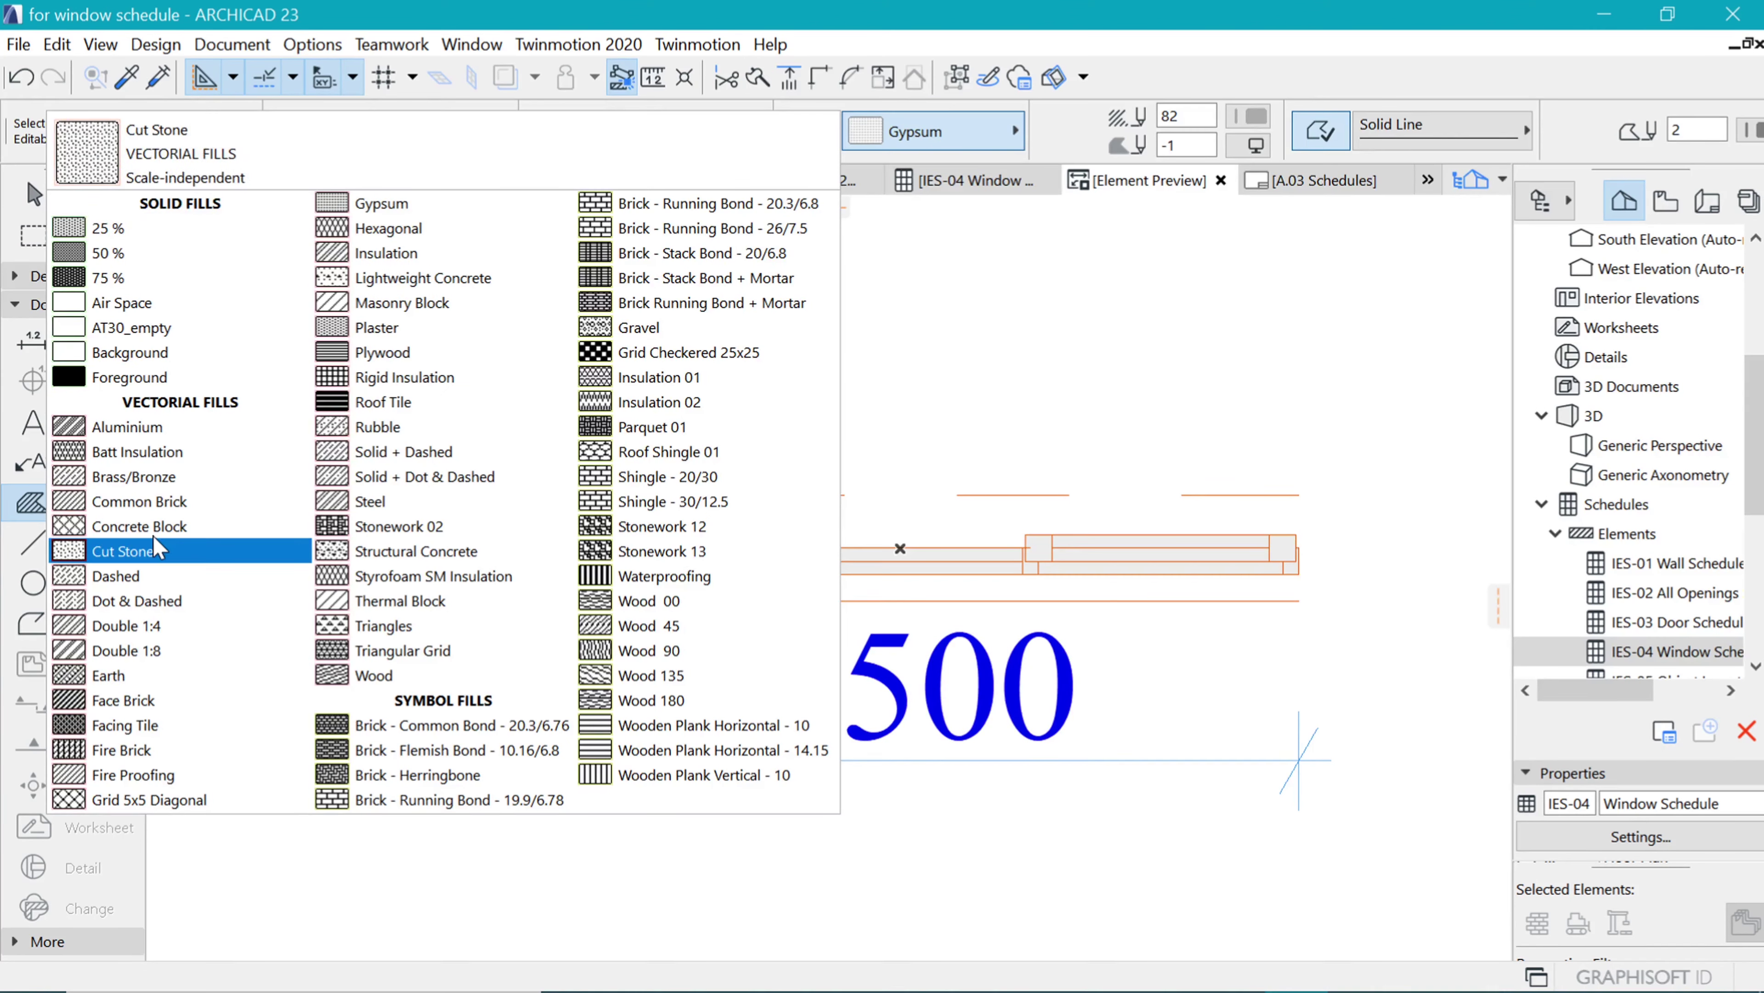
click(146, 502)
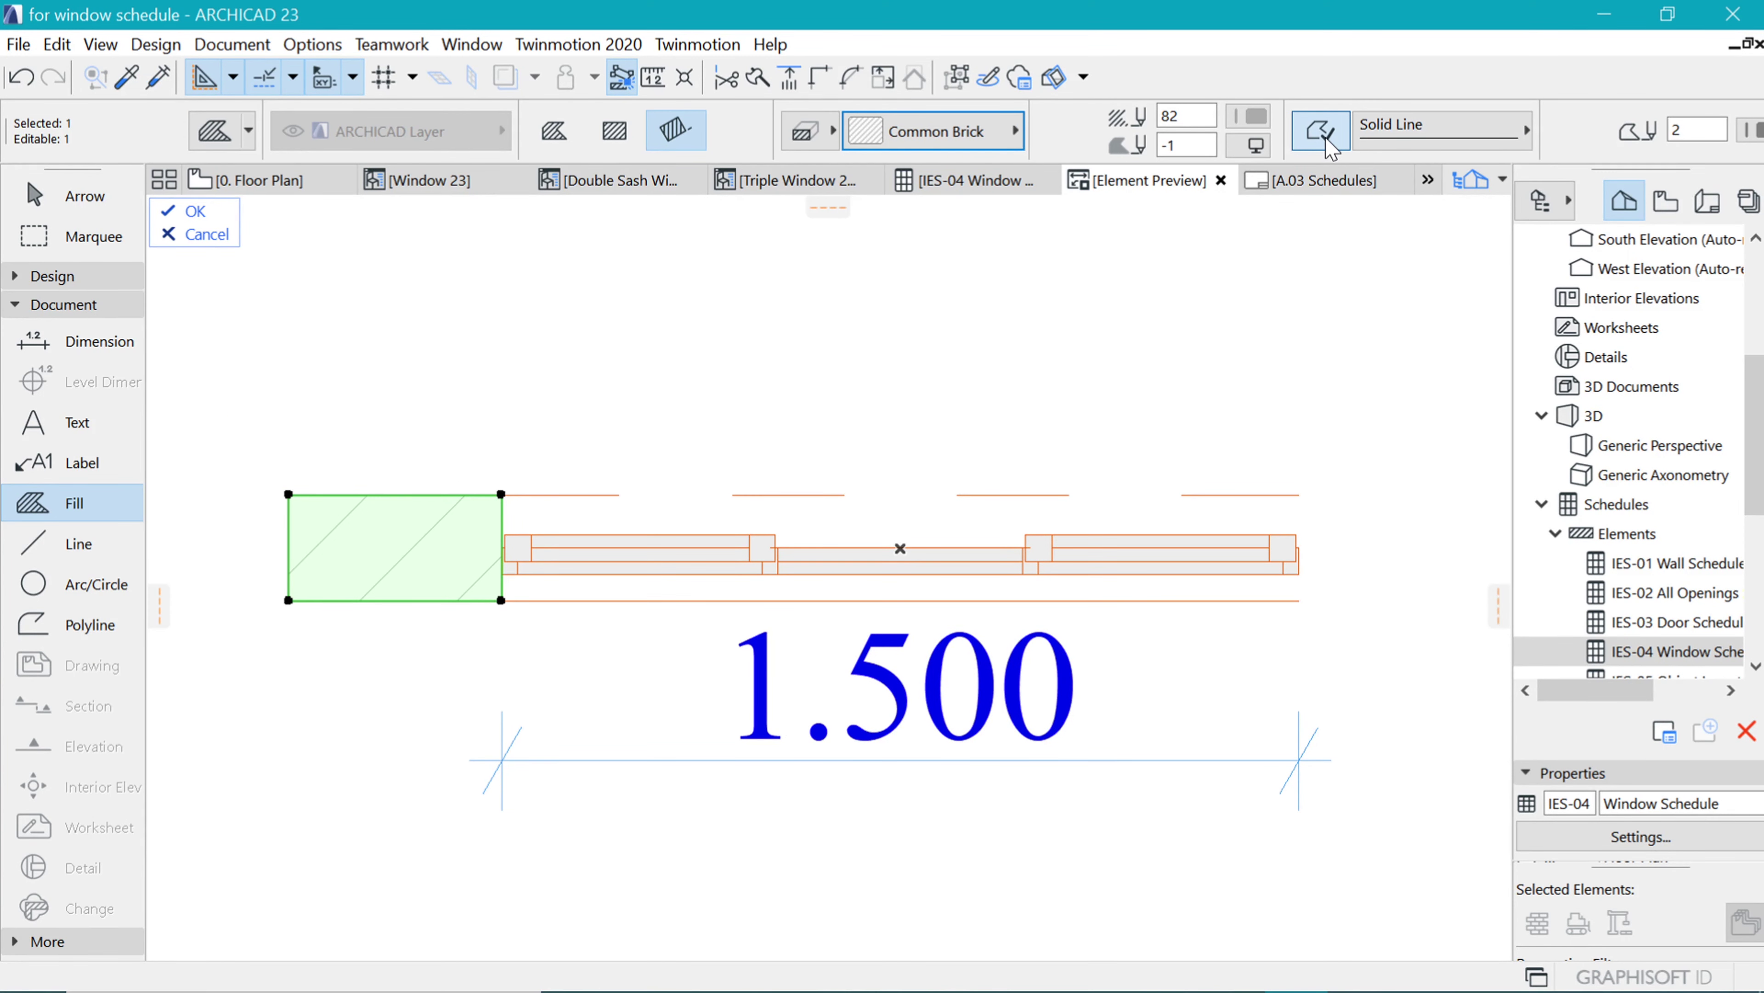
key(Escape)
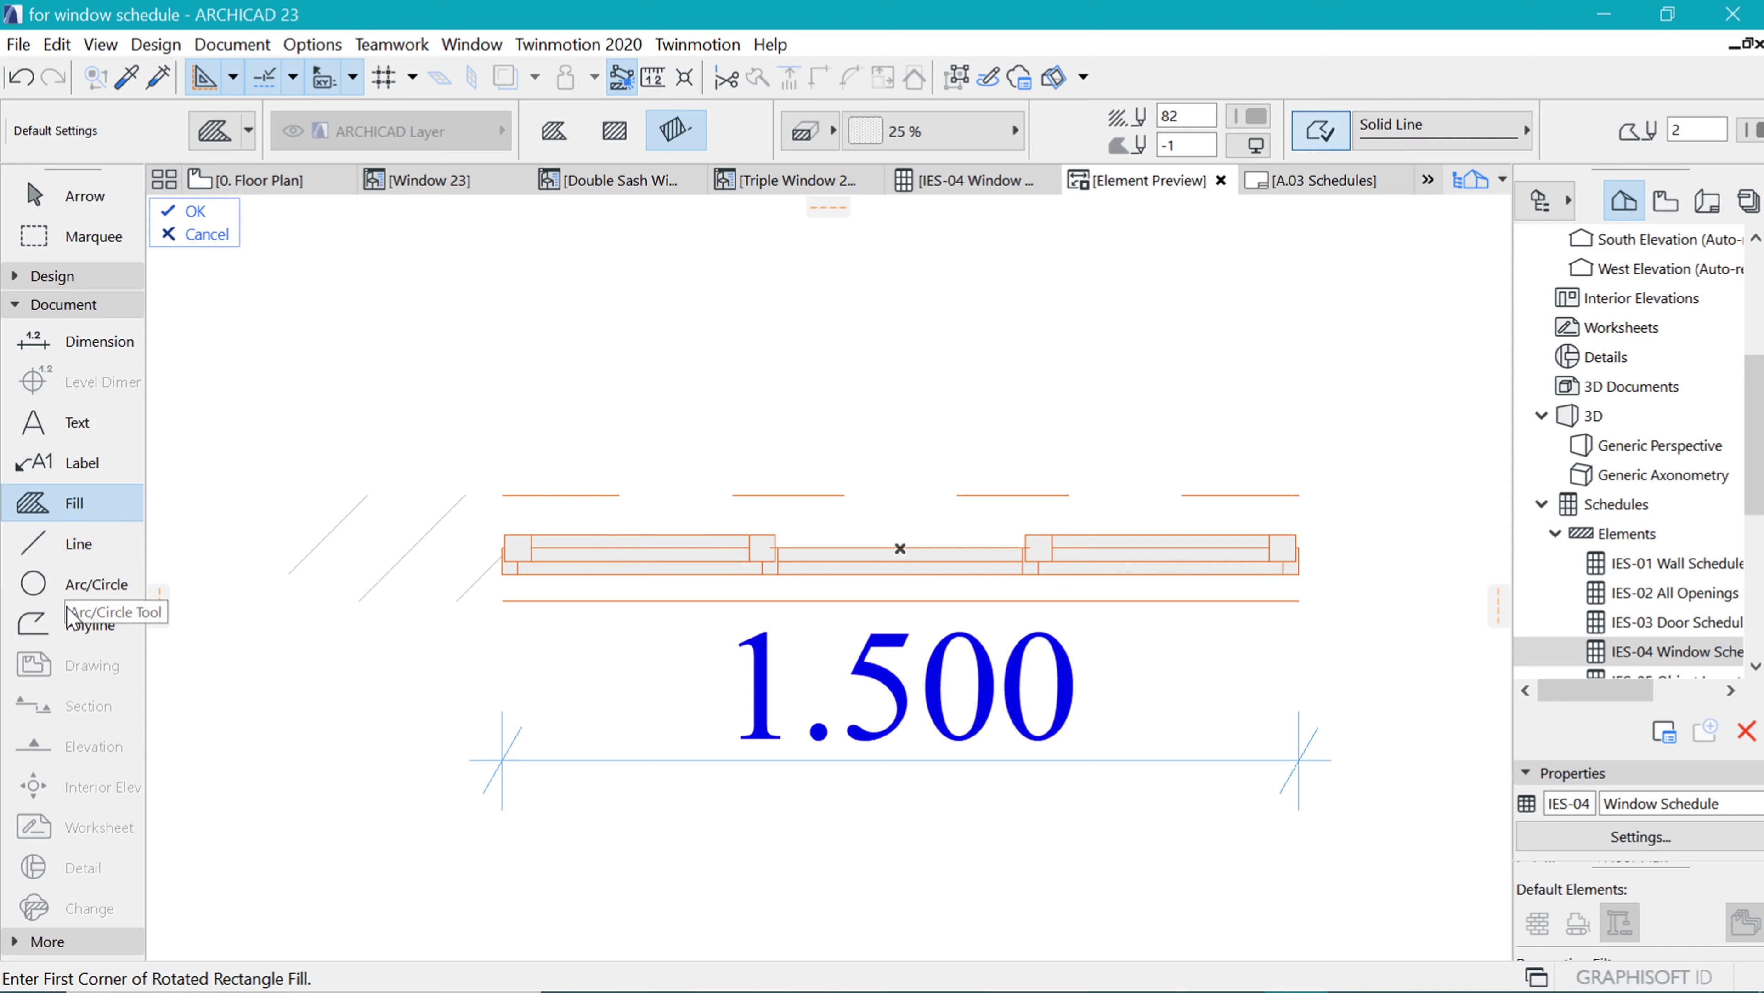
- Outline the brick-hatched fill with a solid rectangular polyline in pen 21, matching the fill's corners
click(85, 624)
click(970, 143)
click(1136, 29)
click(1249, 129)
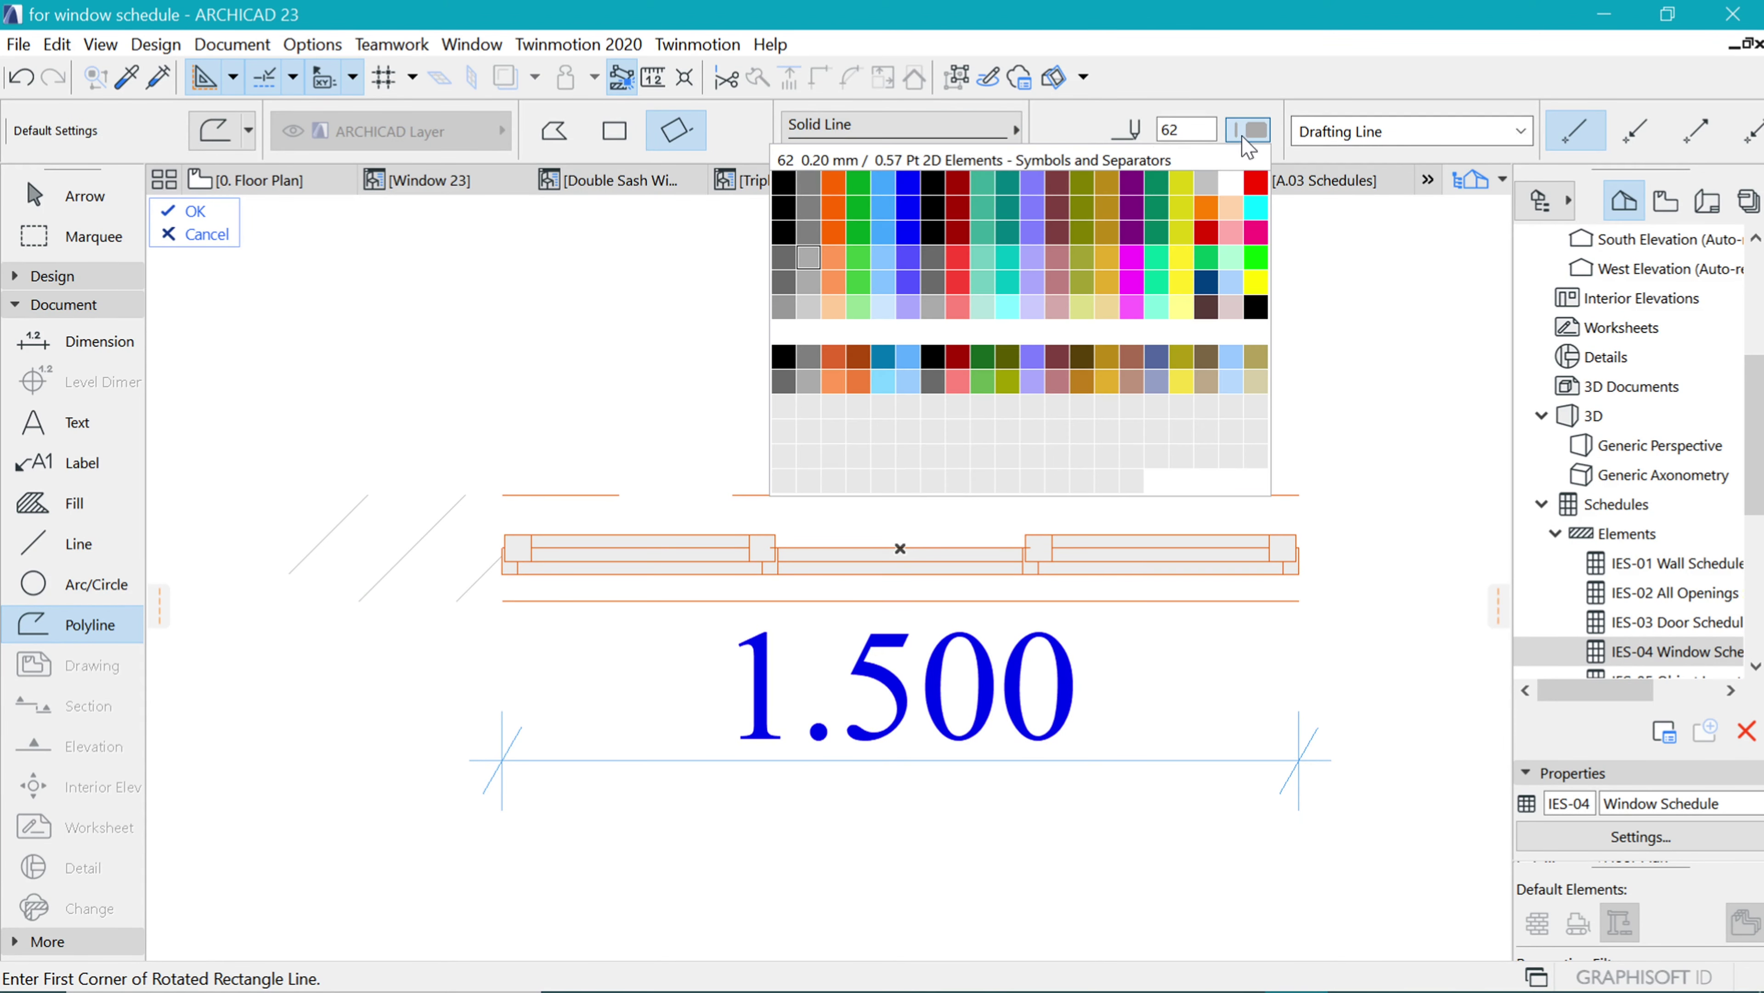
click(790, 208)
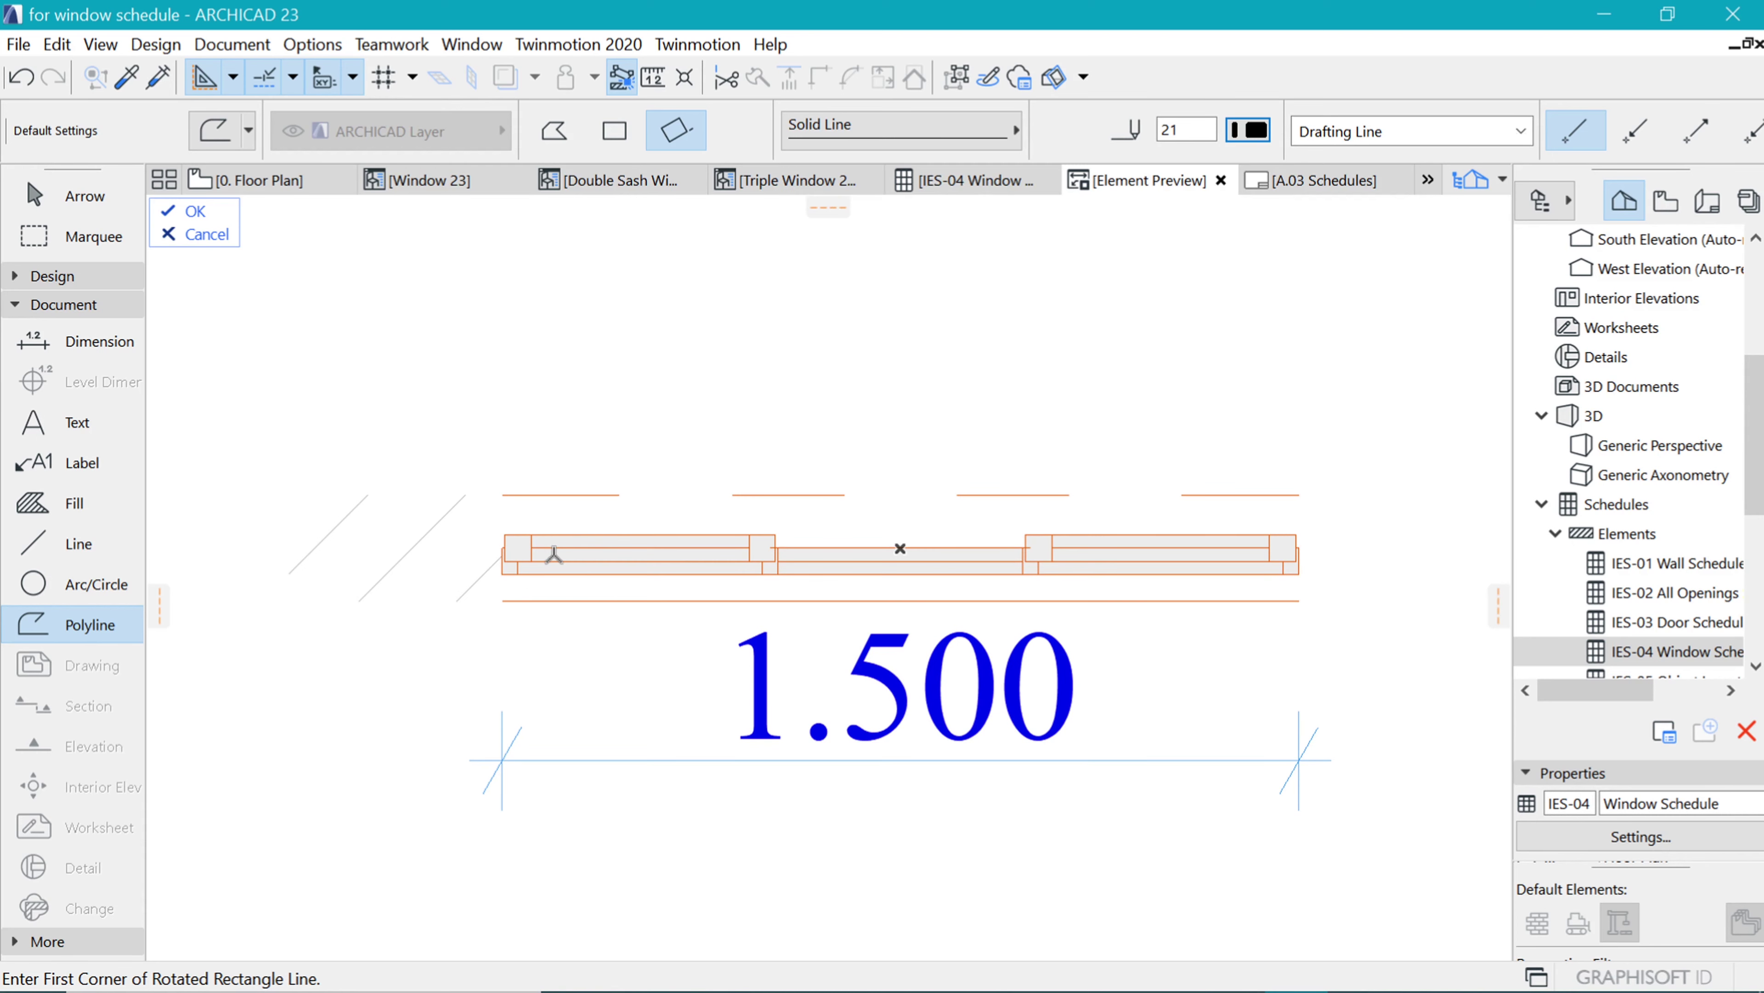
click(505, 602)
click(502, 494)
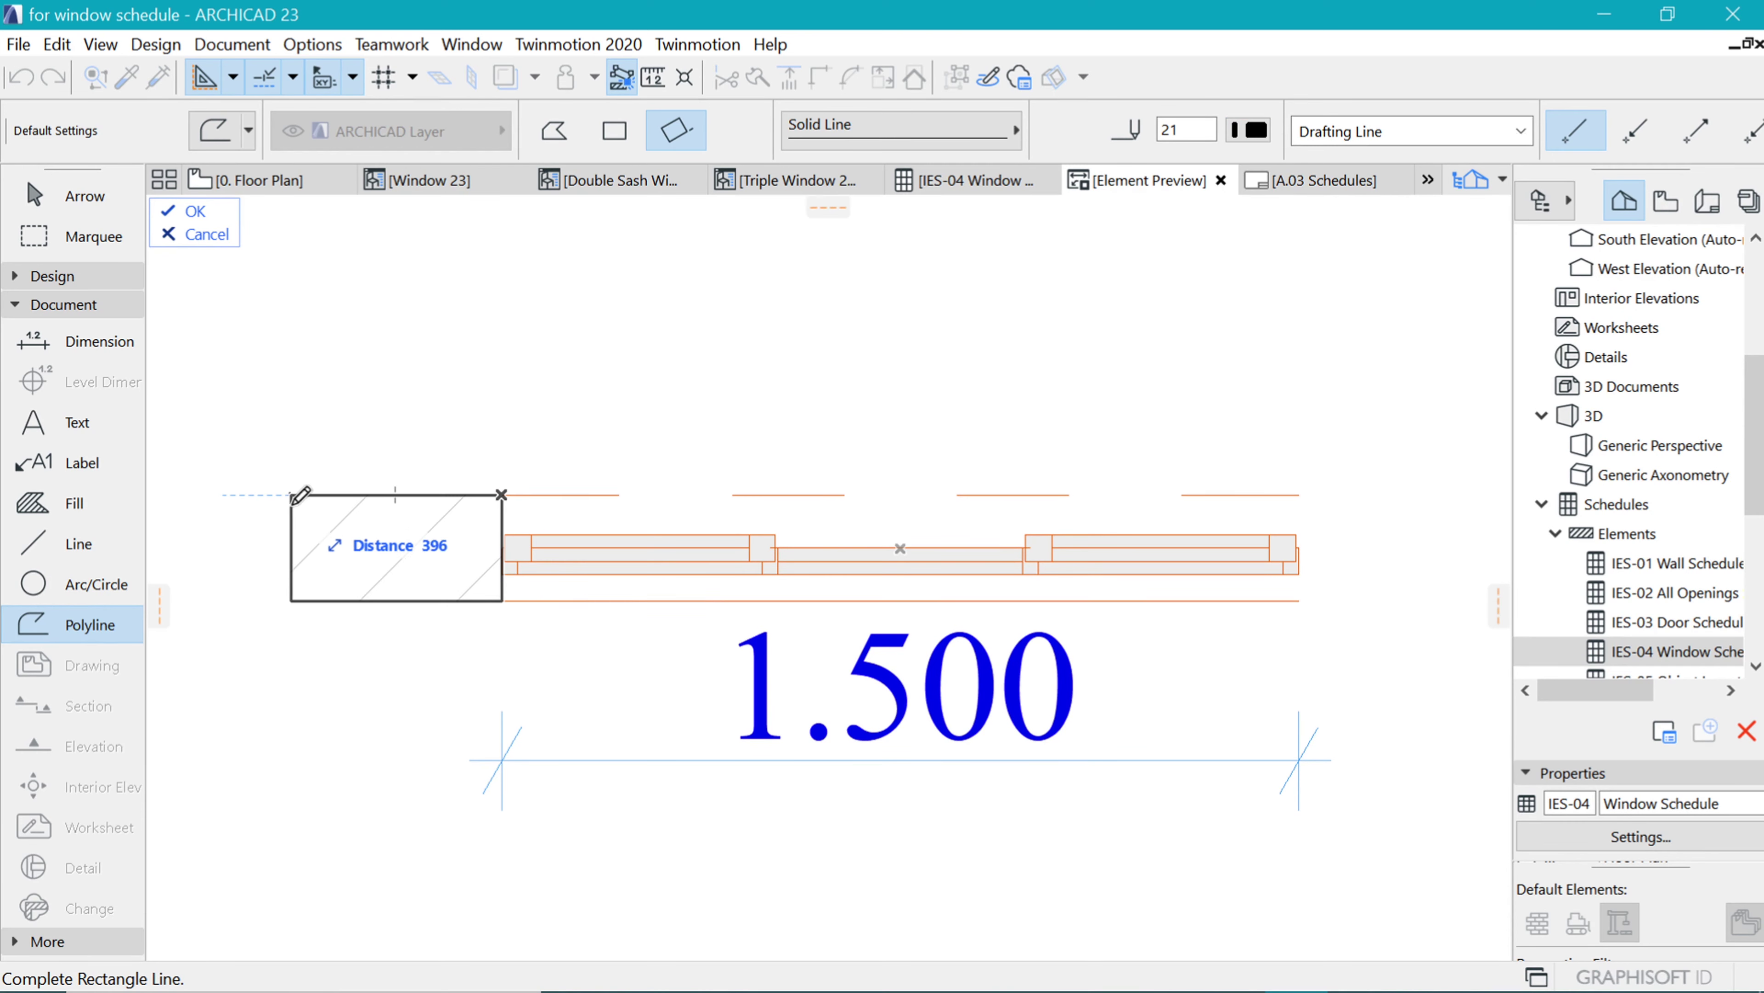
click(288, 494)
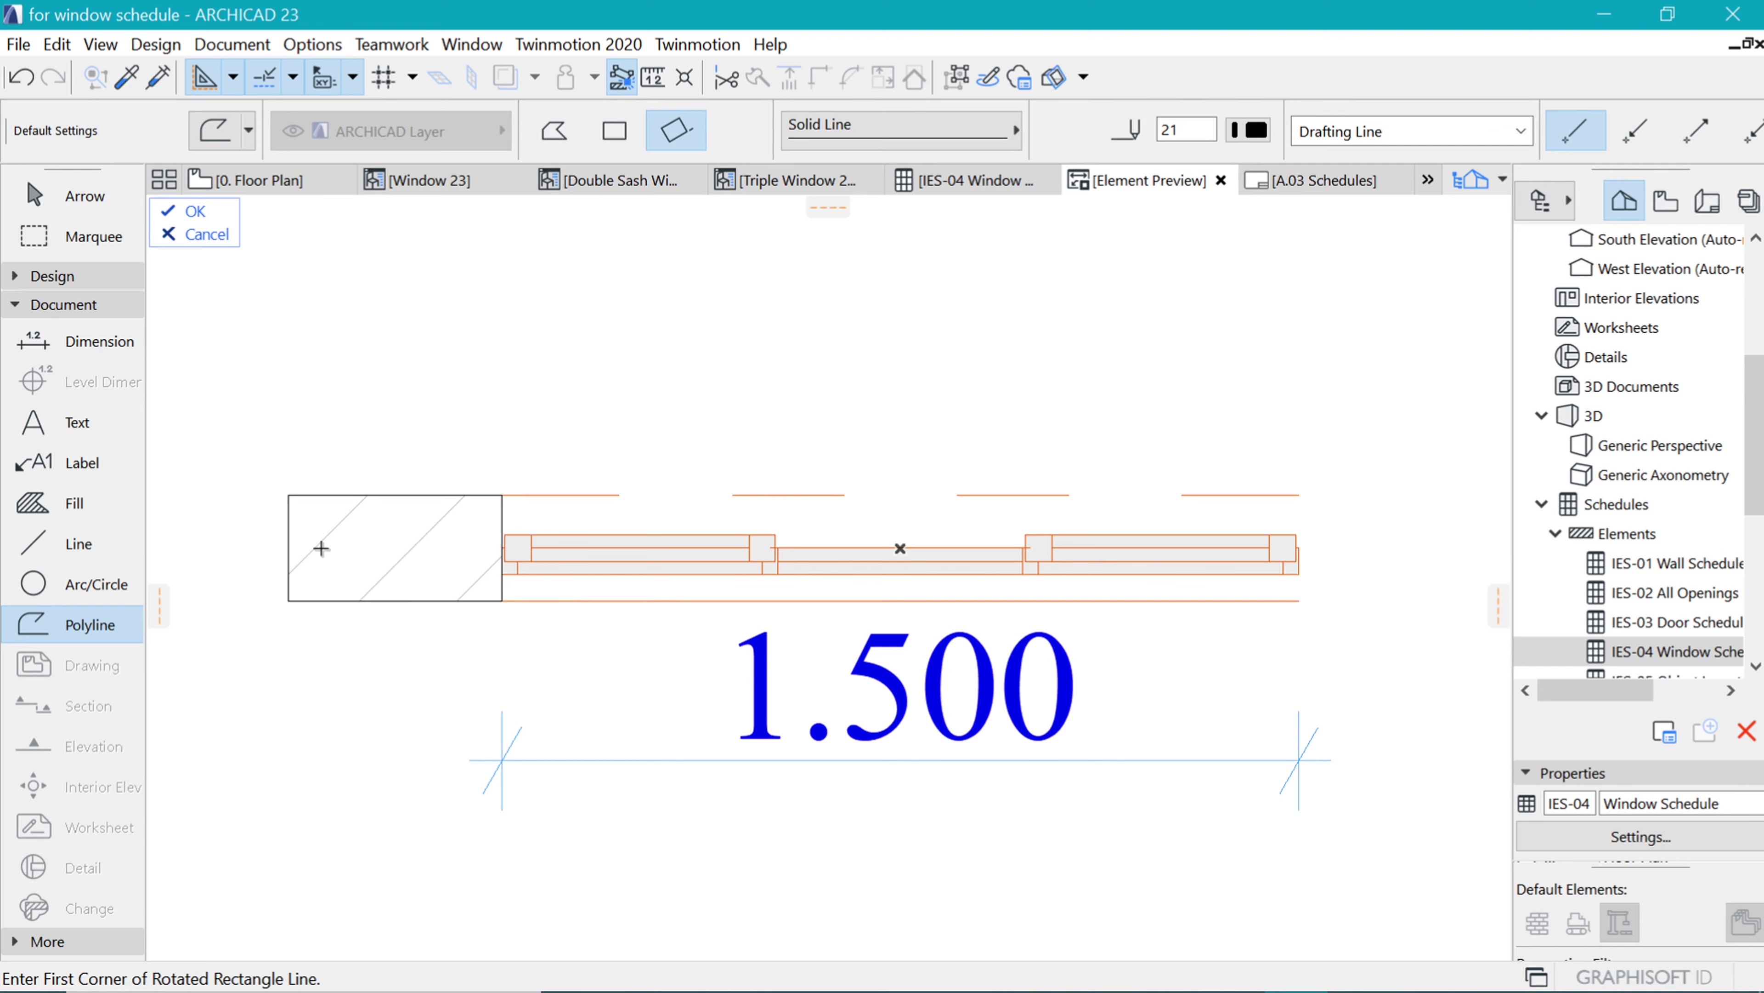
- Mirror a copy of the hatched fill and its outline about the window symbol's vertical centre axis
ctrl+click(291, 535)
key(Escape)
drag(286, 425, 434, 661)
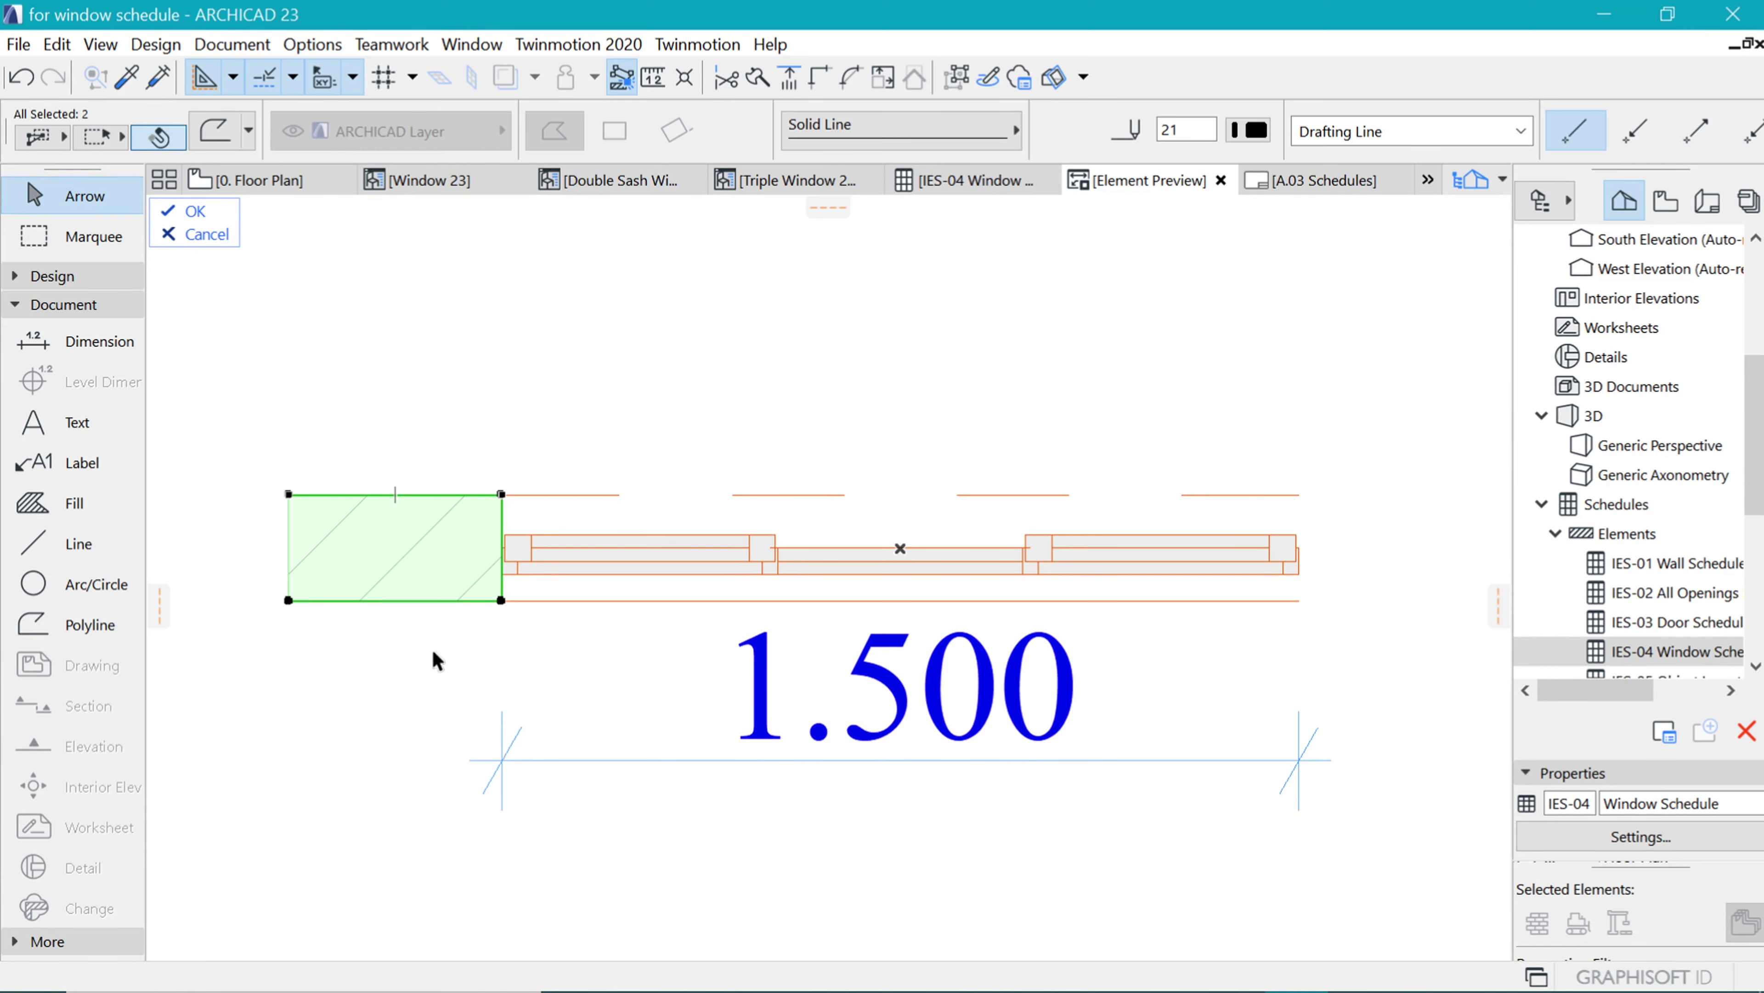
key(ctrl+alt+m)
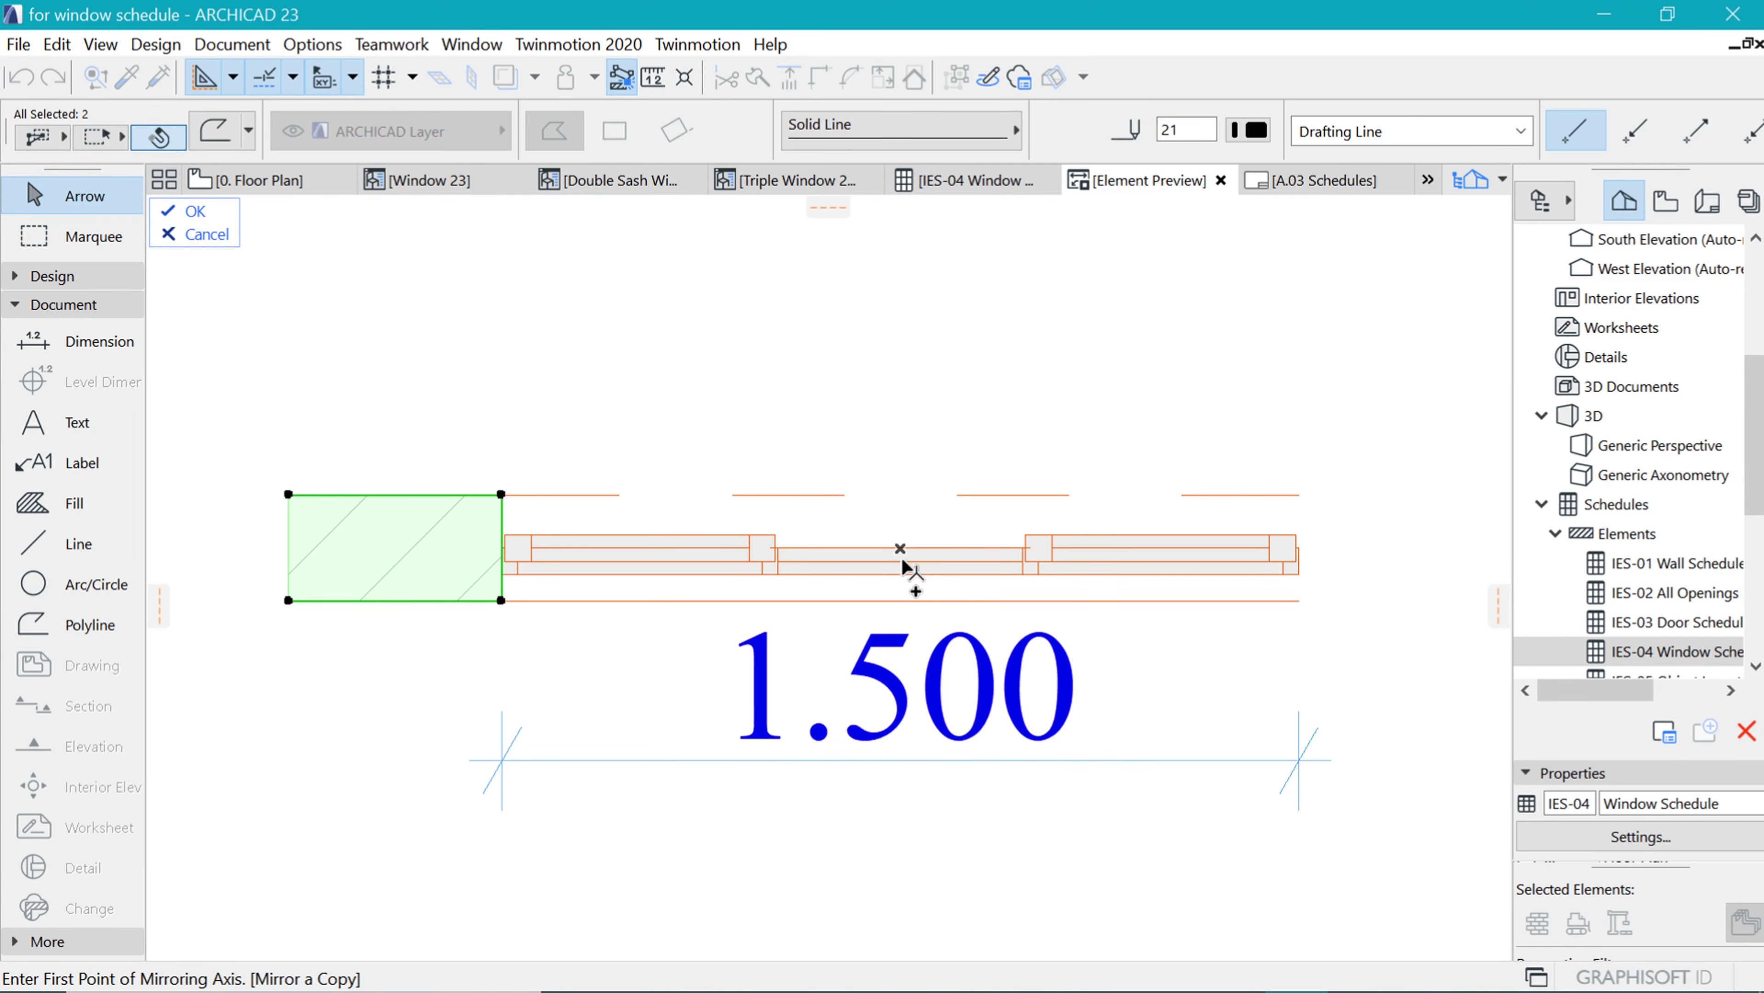
click(900, 548)
click(903, 490)
- Copy both hatched wall pieces with their outlines and accept the W 01 symbol annotation
click(330, 428)
shift+click(393, 676)
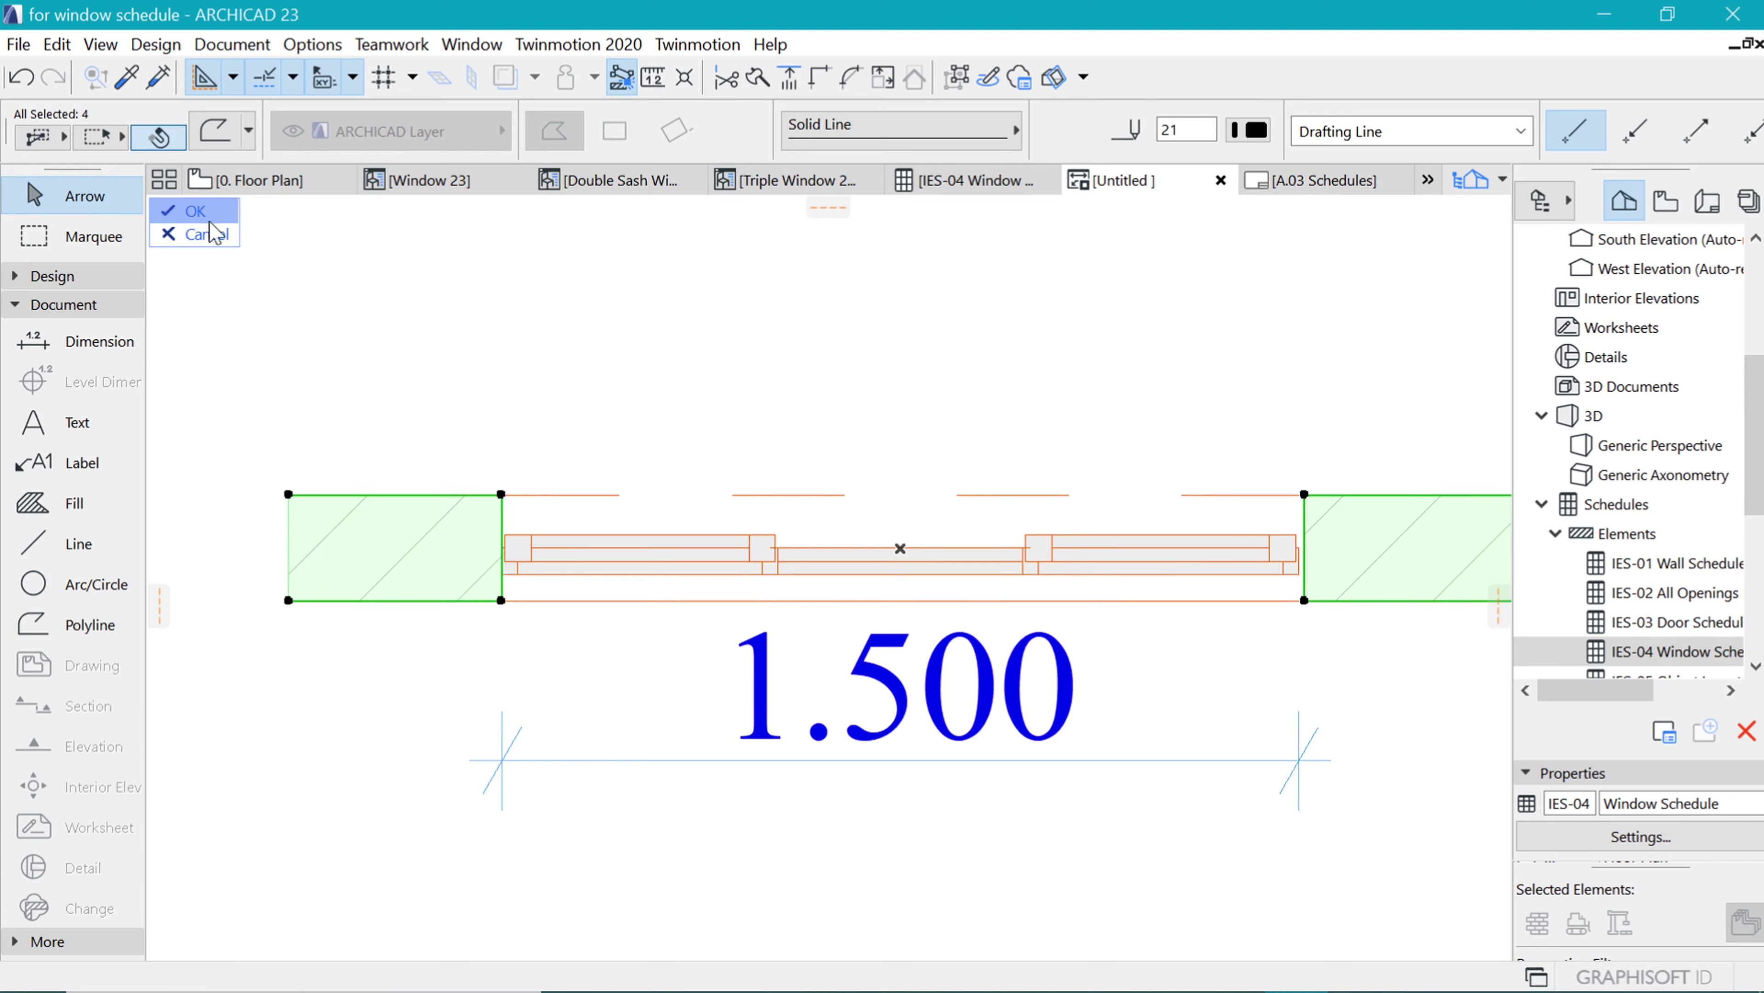
click(191, 211)
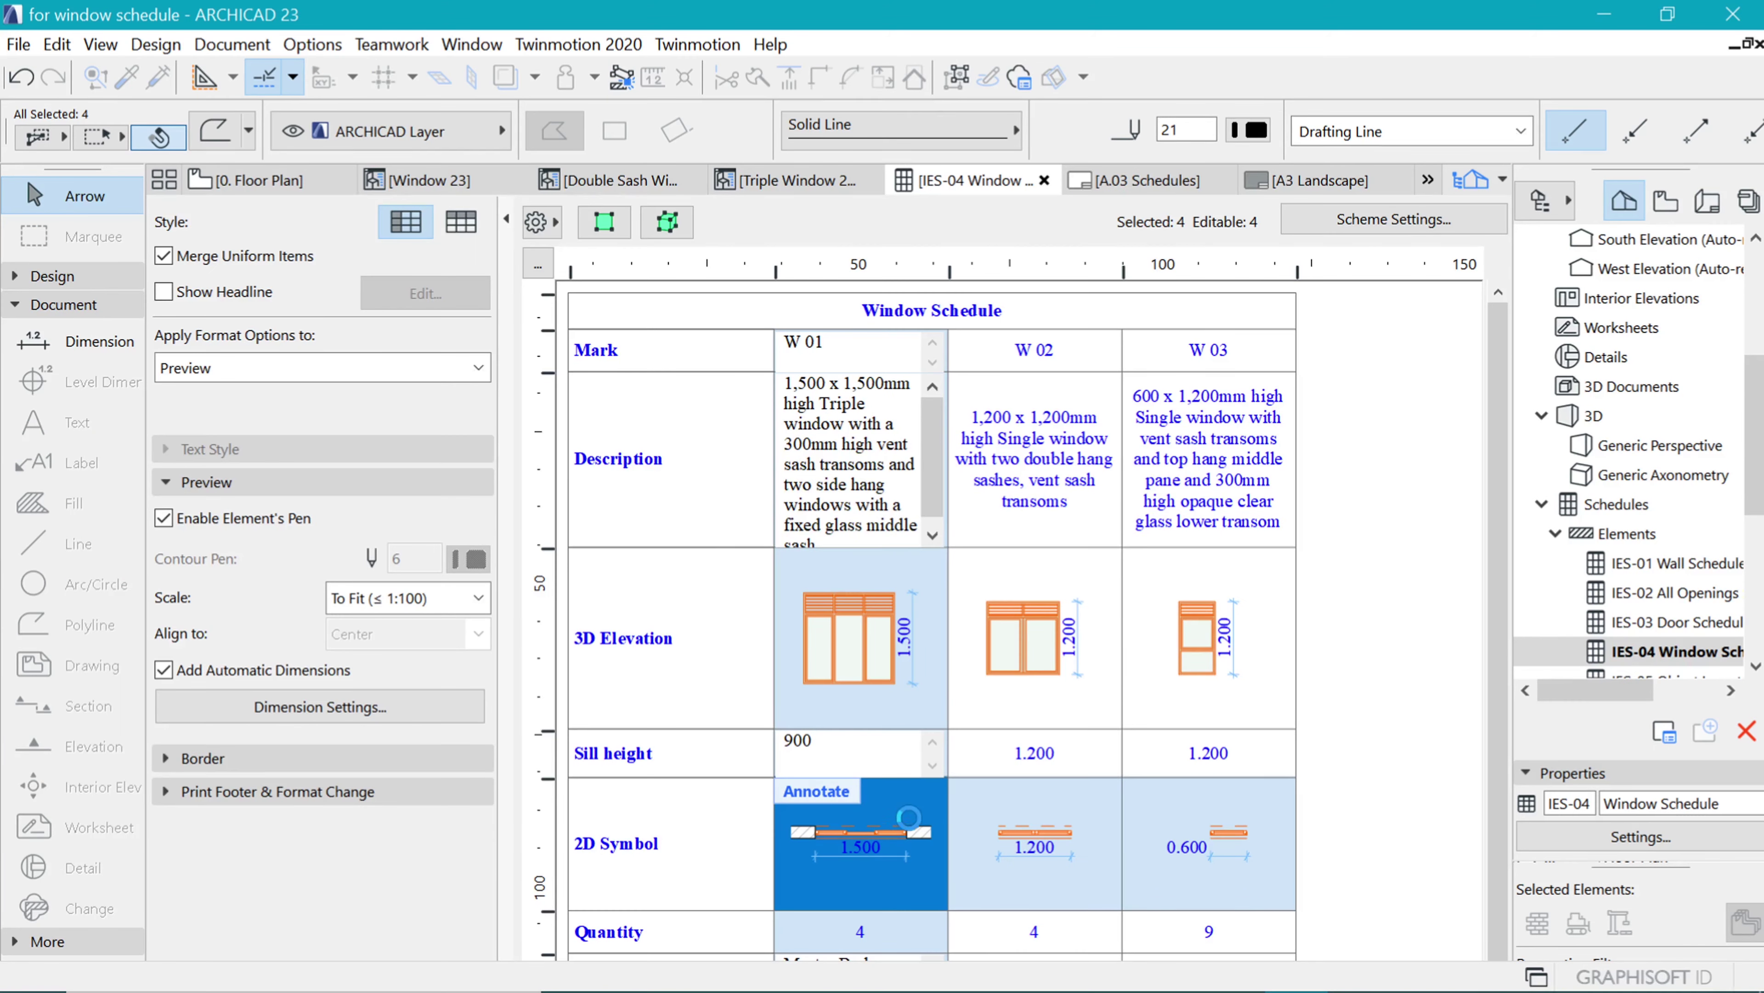
- Paste the hatched wall pieces into the W 02 2D symbol, fit them against both window ends, and accept the annotation
click(1038, 829)
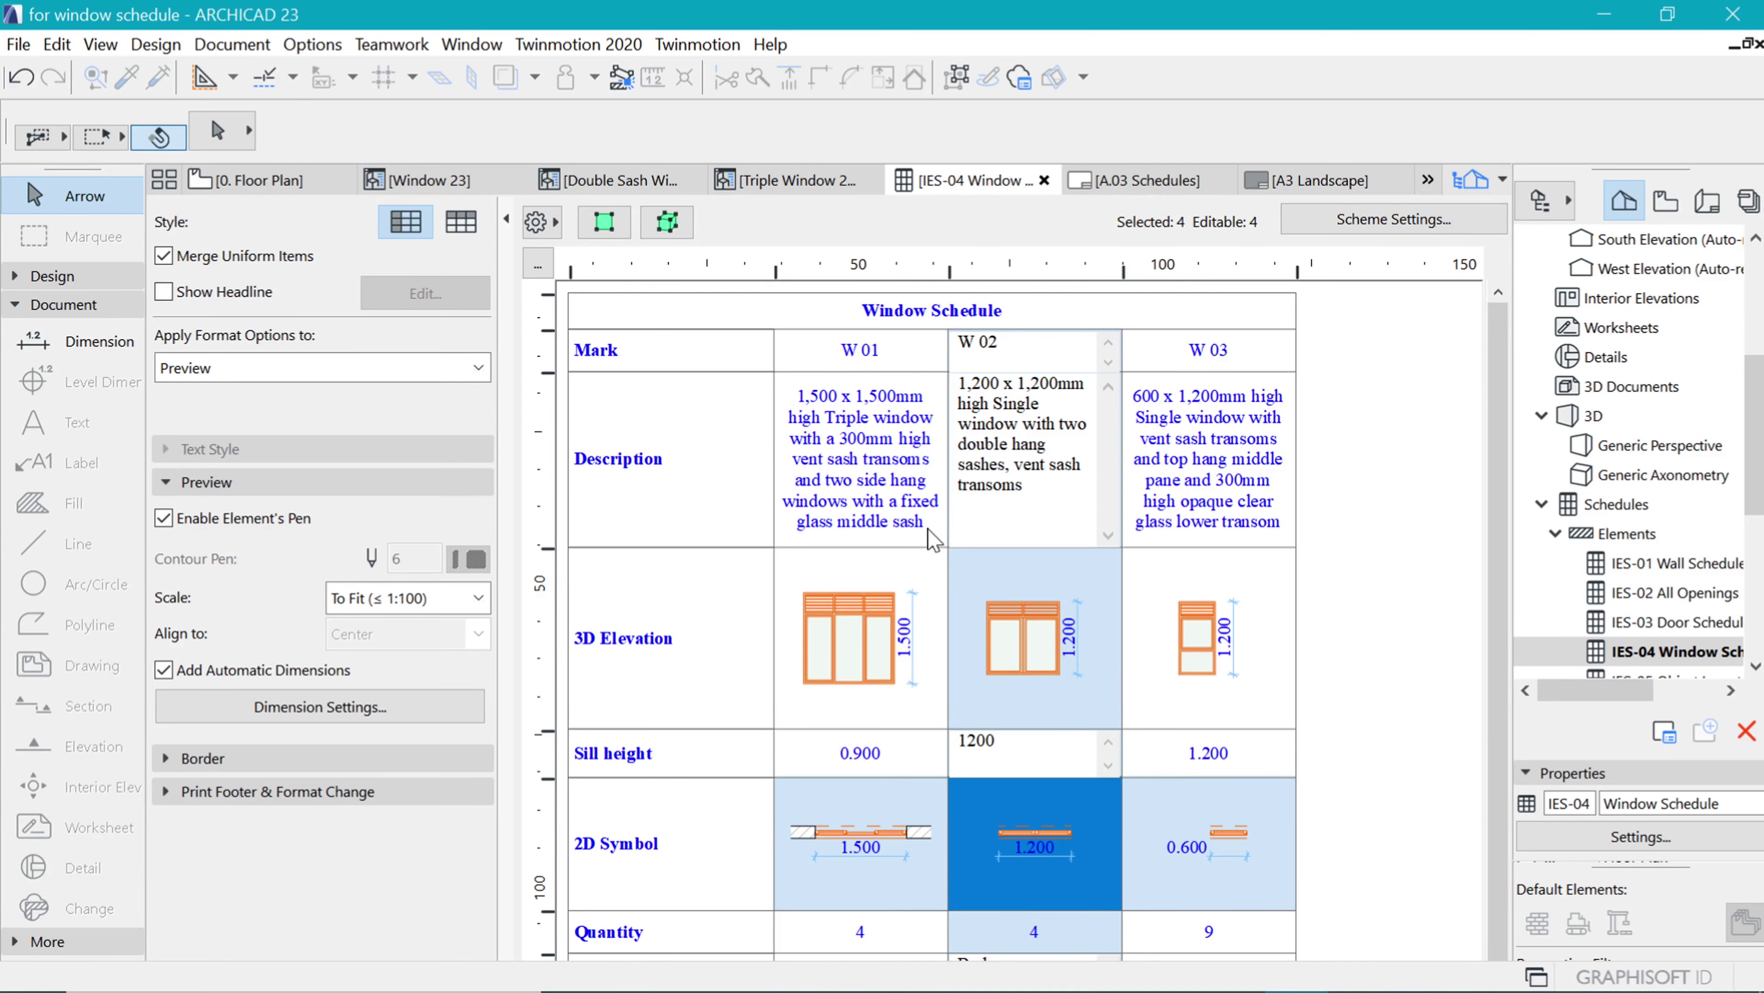
click(979, 787)
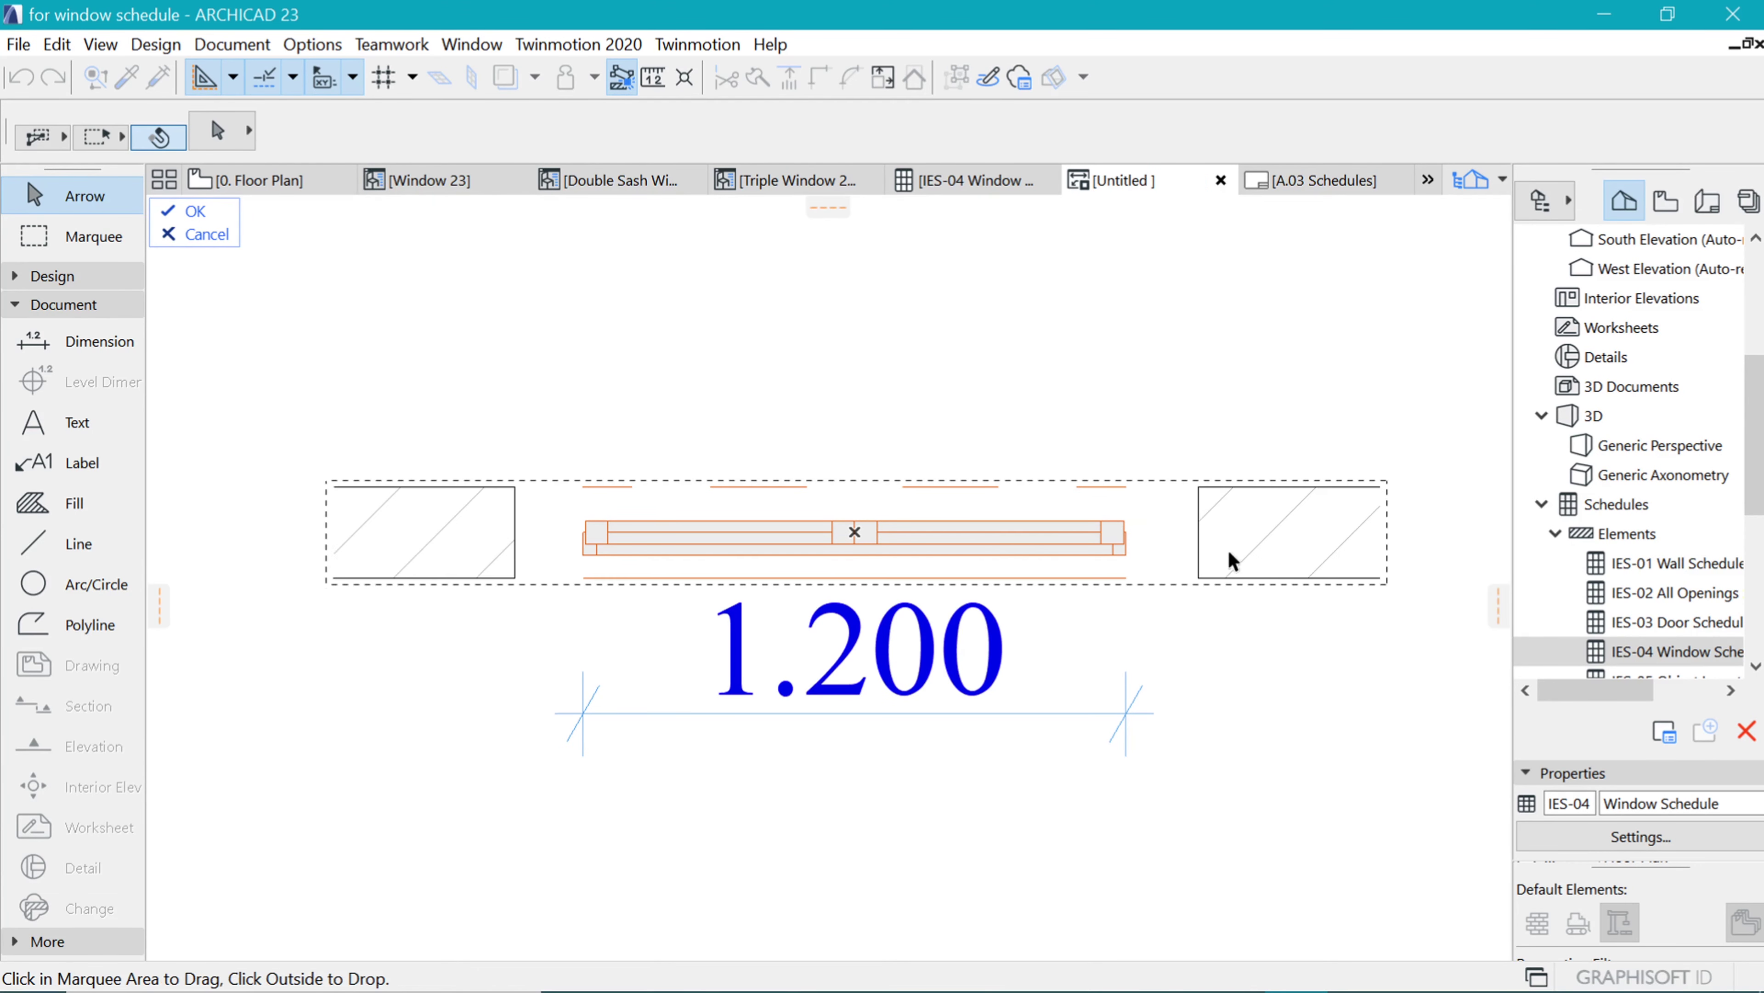
click(442, 496)
drag(442, 497, 583, 496)
shift+click(1129, 496)
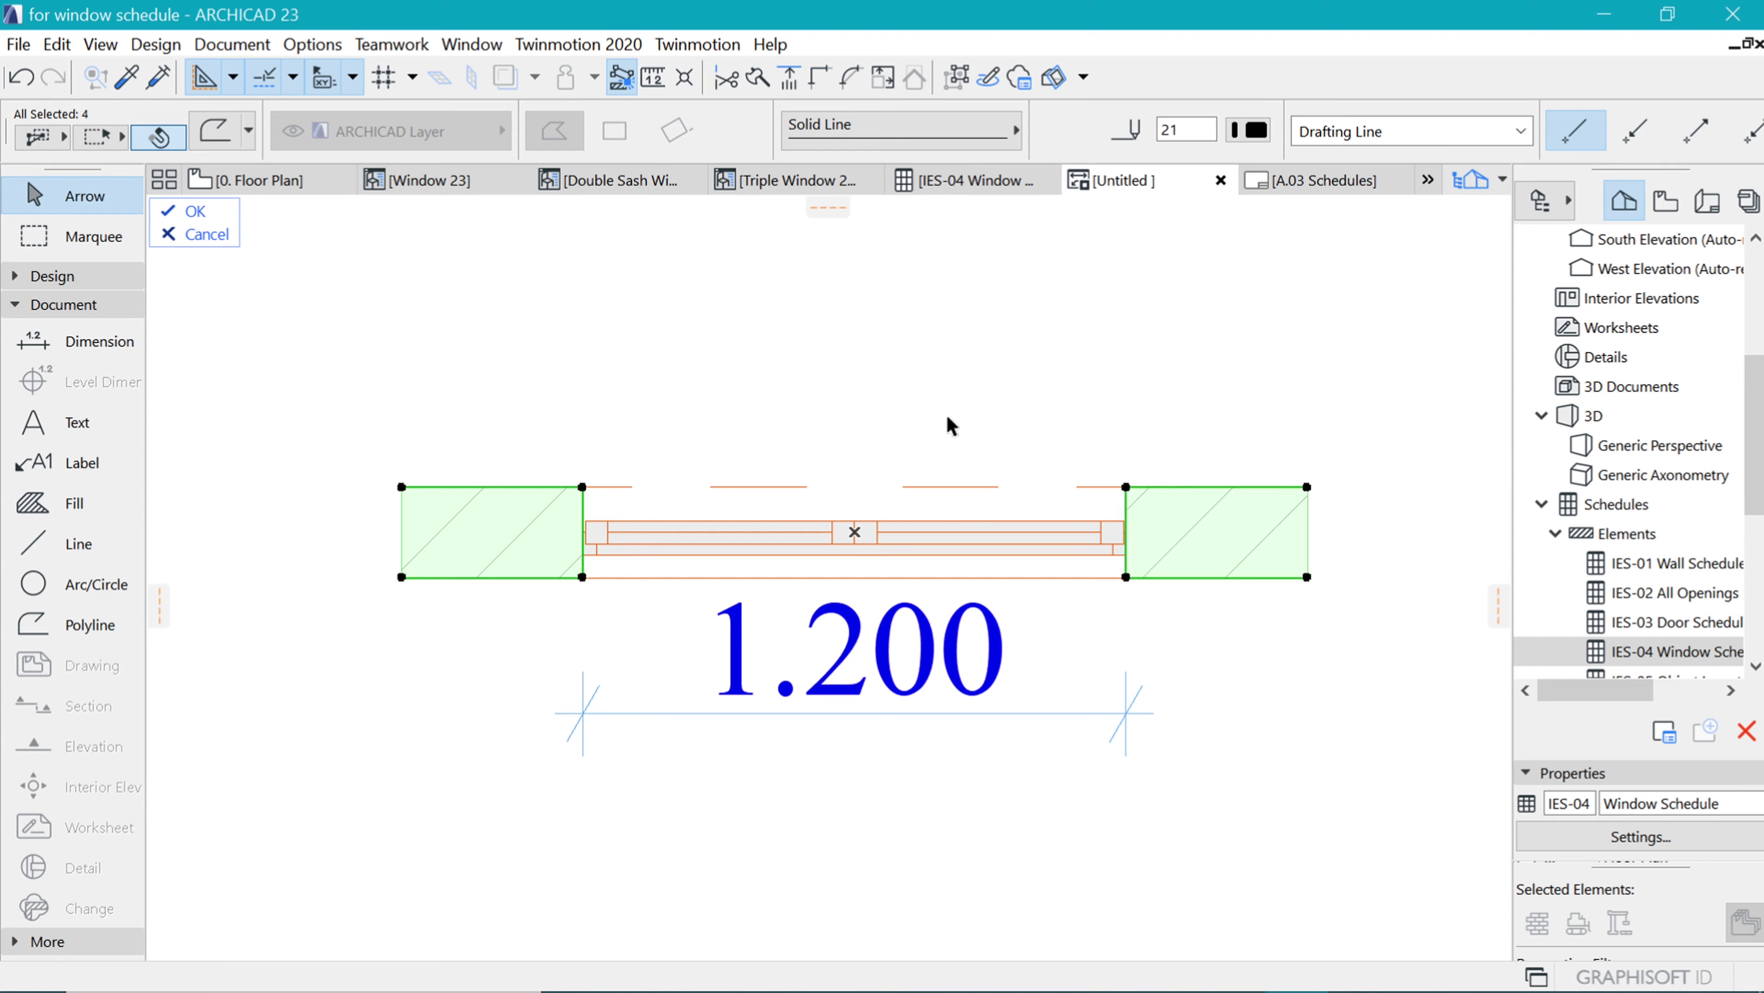
click(187, 212)
- Paste the hatched wall pieces into the W 03 2D symbol, fit them against both window ends, and accept the annotation
click(1183, 802)
key(ctrl+v)
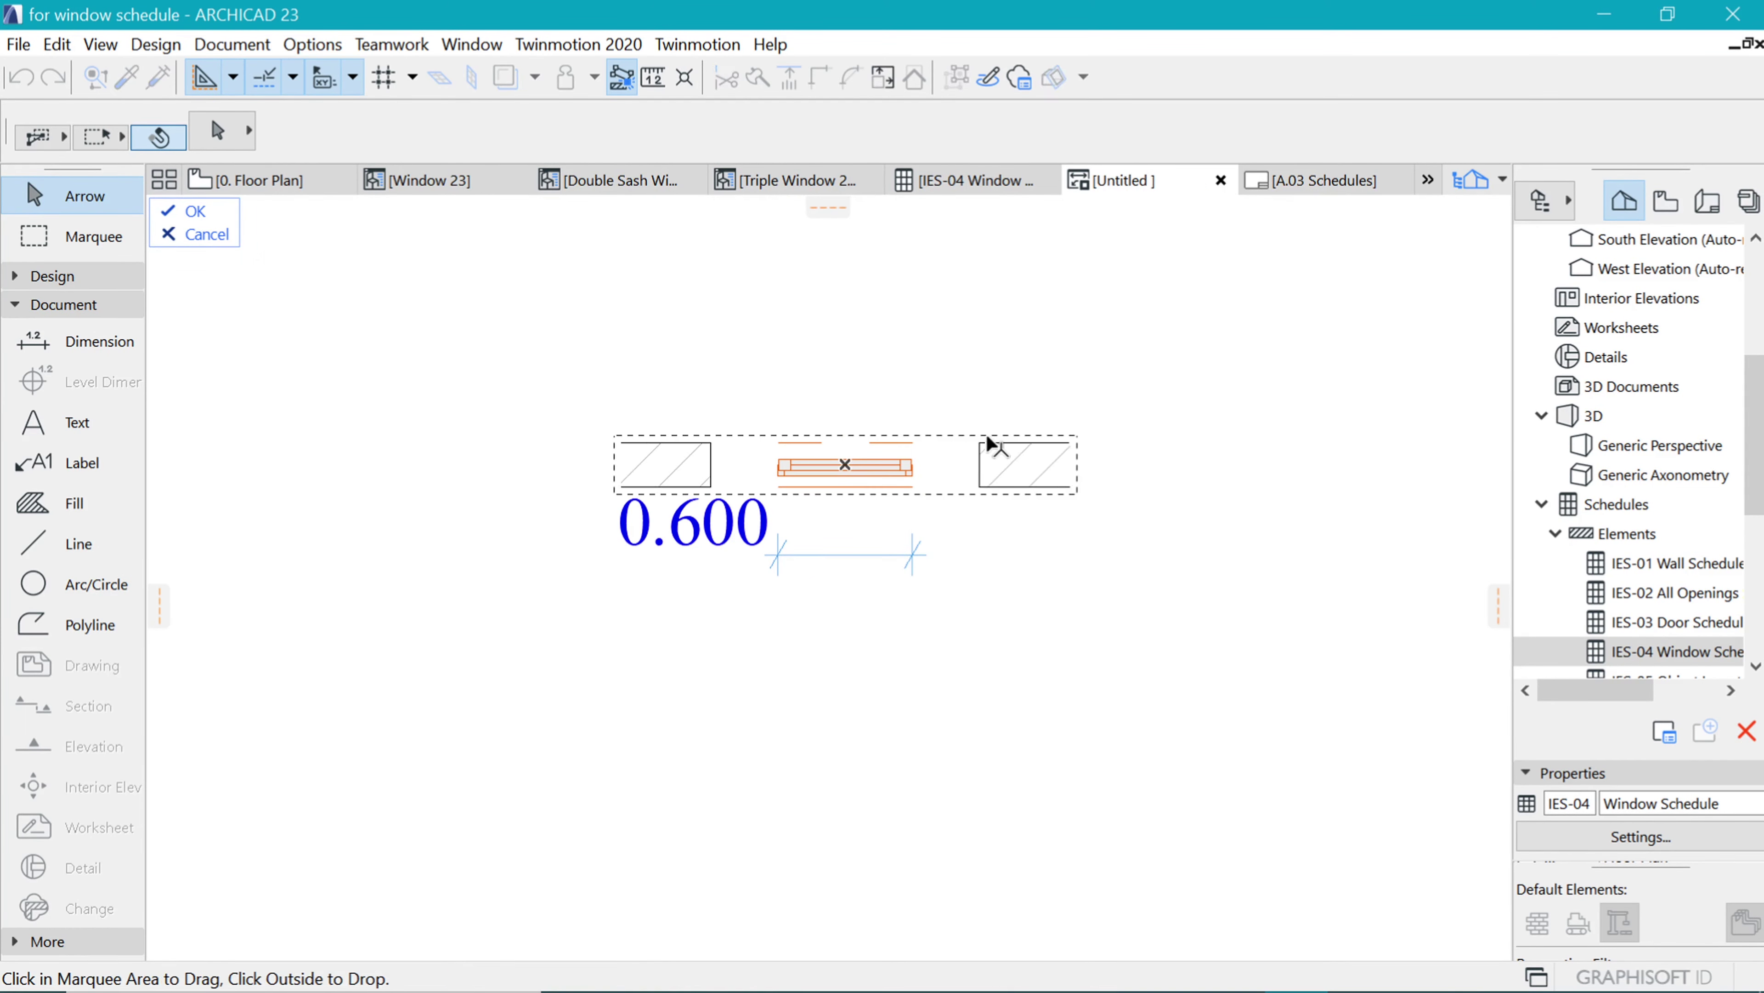
click(996, 445)
click(928, 445)
click(645, 445)
click(777, 445)
click(186, 212)
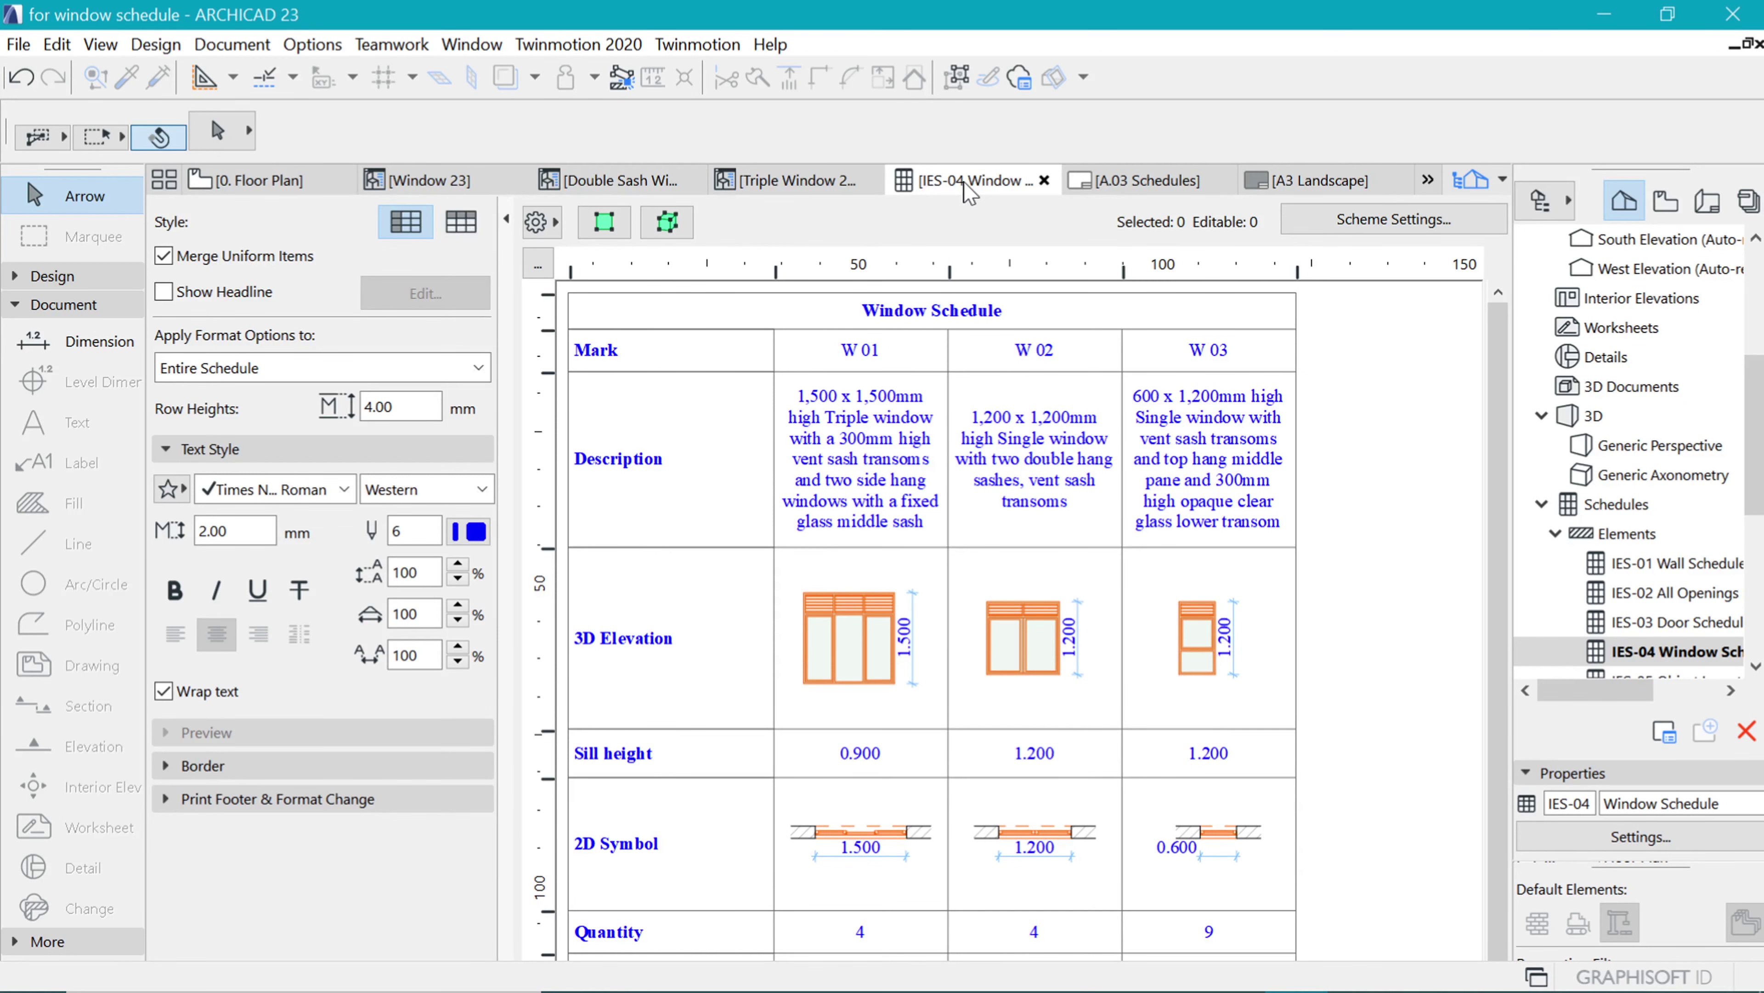
- Save the IES-04 Window Schedule as a view with Plain Millimeter dimensioning
right_click(971, 189)
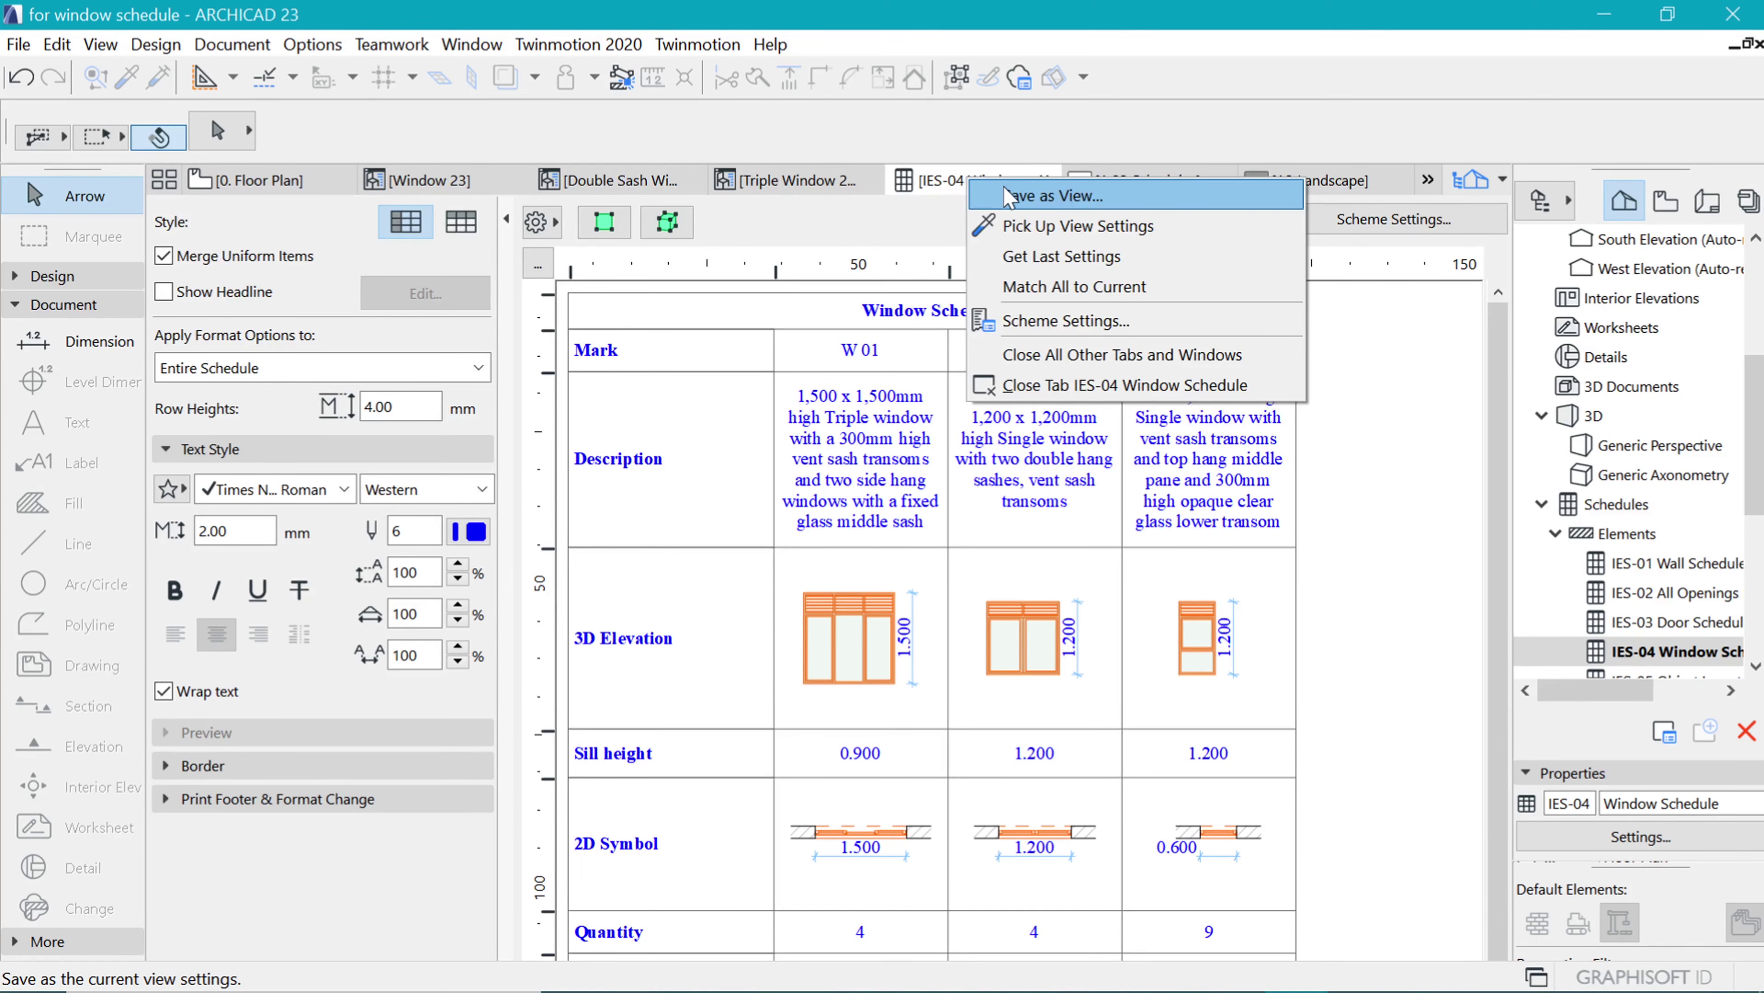
click(1019, 197)
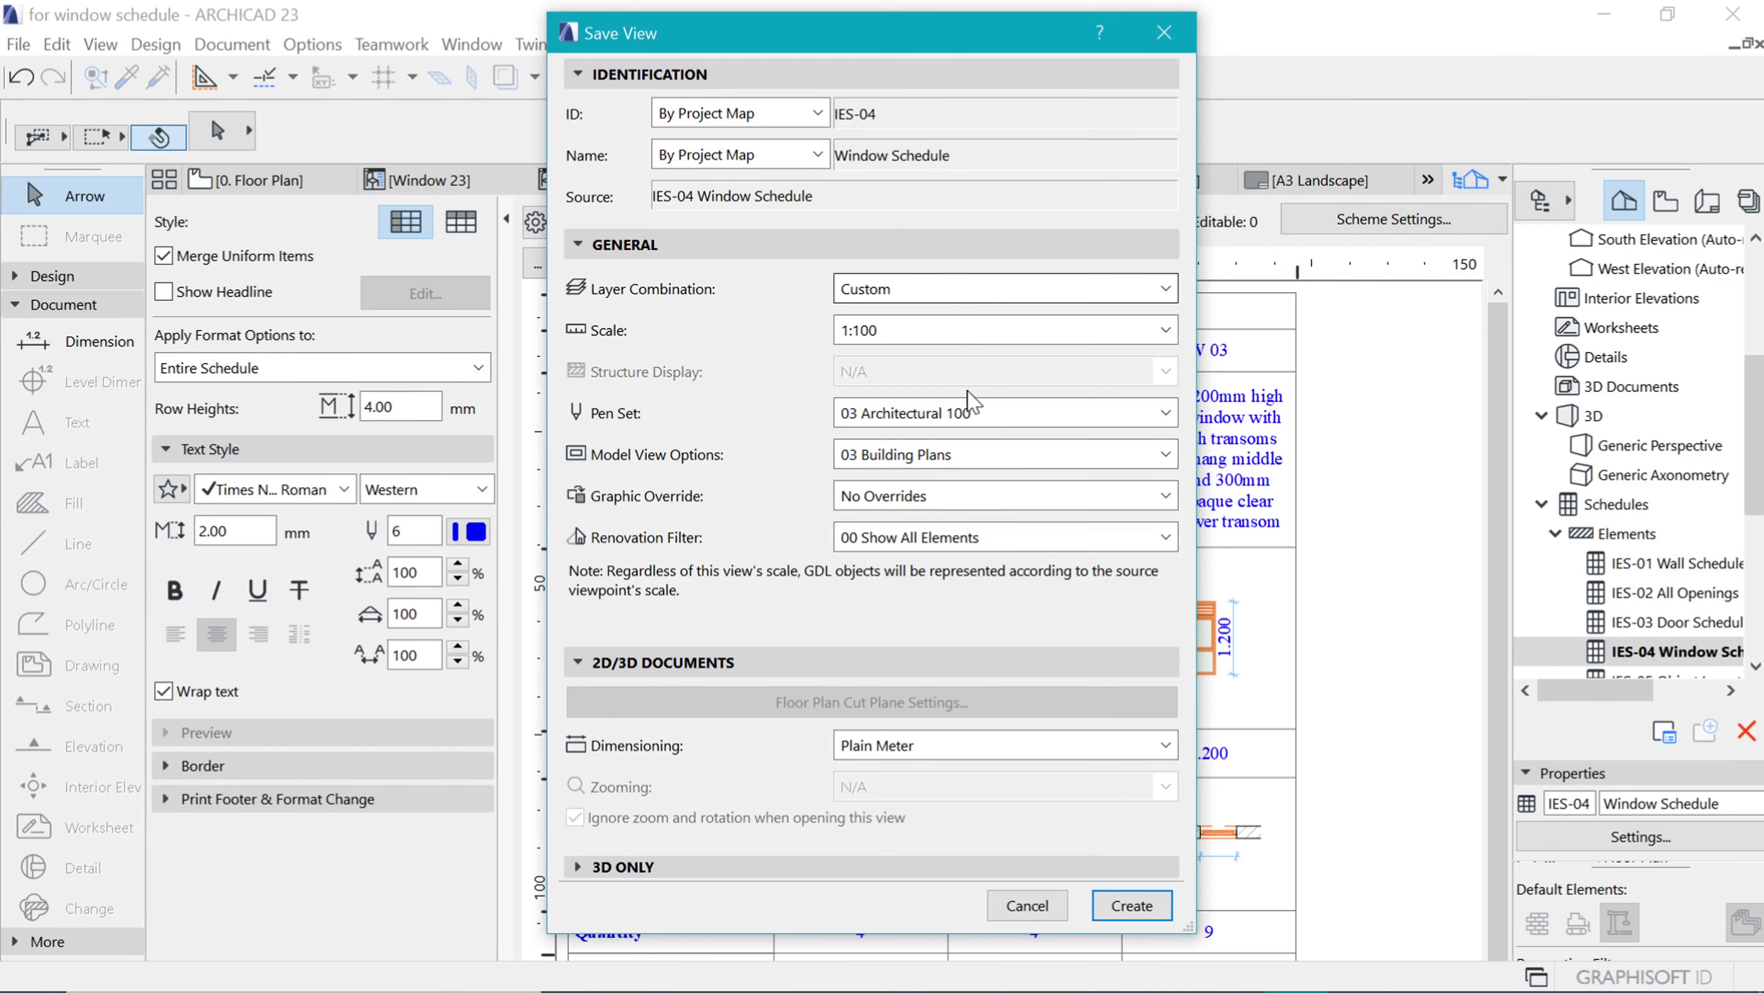
drag(970, 46, 785, 41)
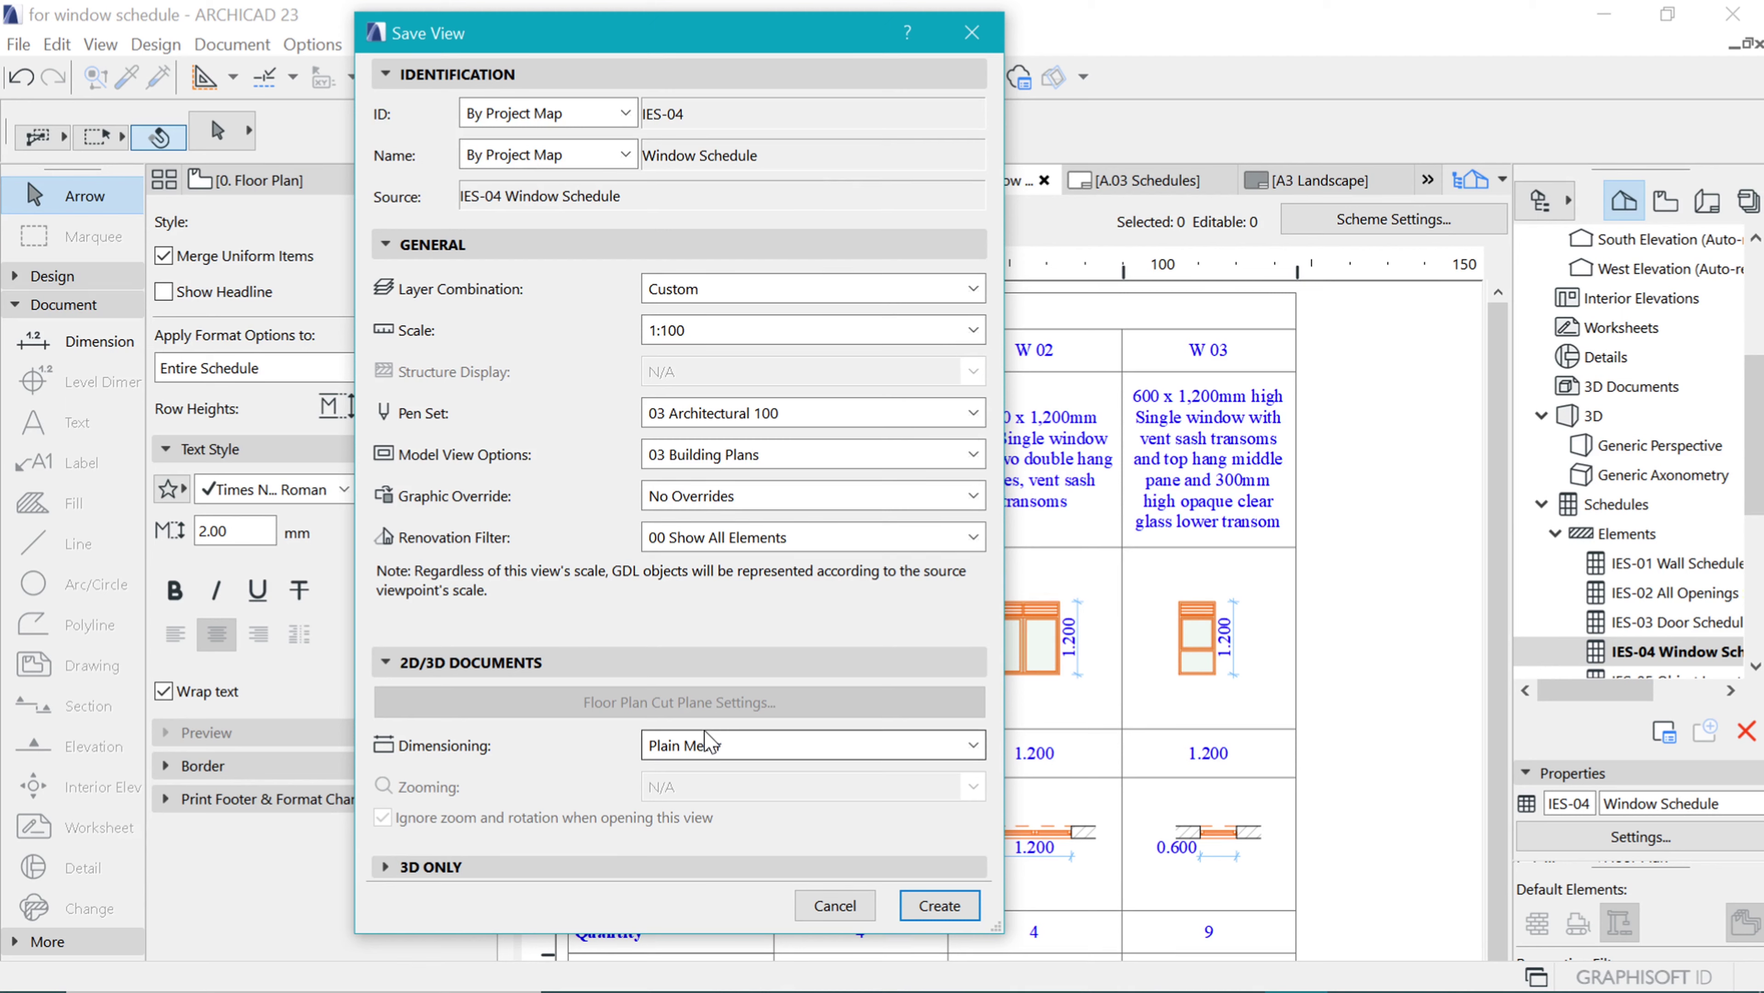
click(756, 743)
click(715, 824)
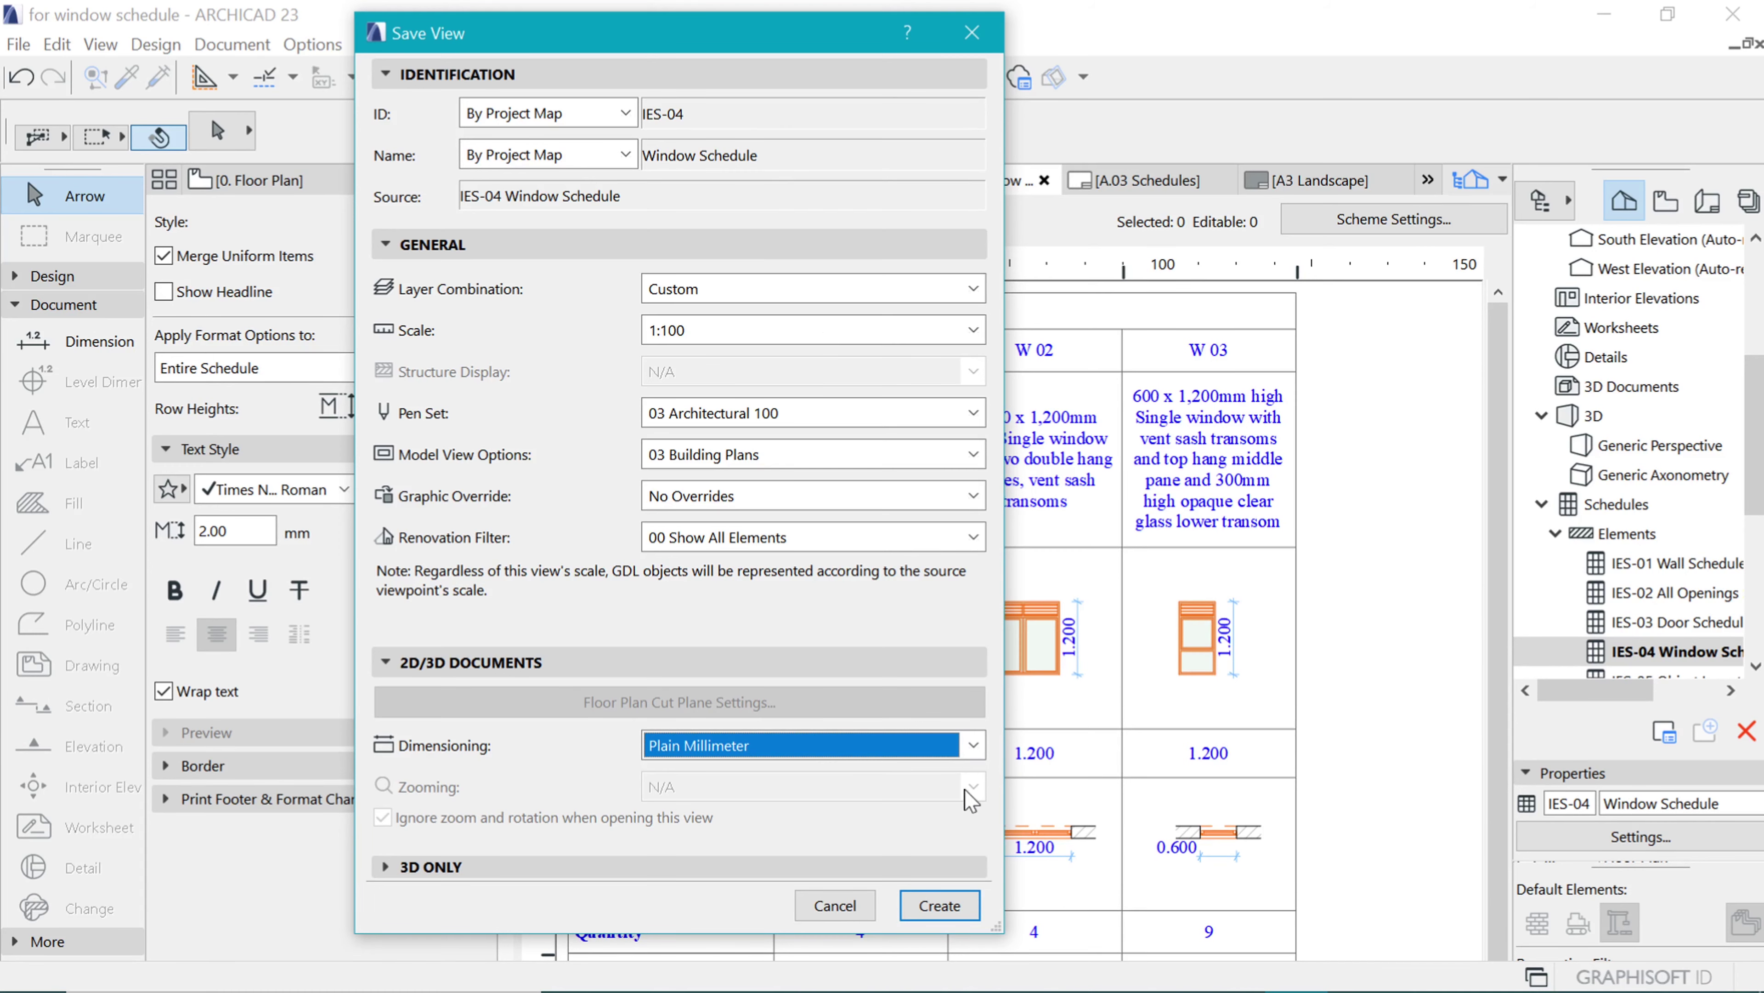
click(942, 903)
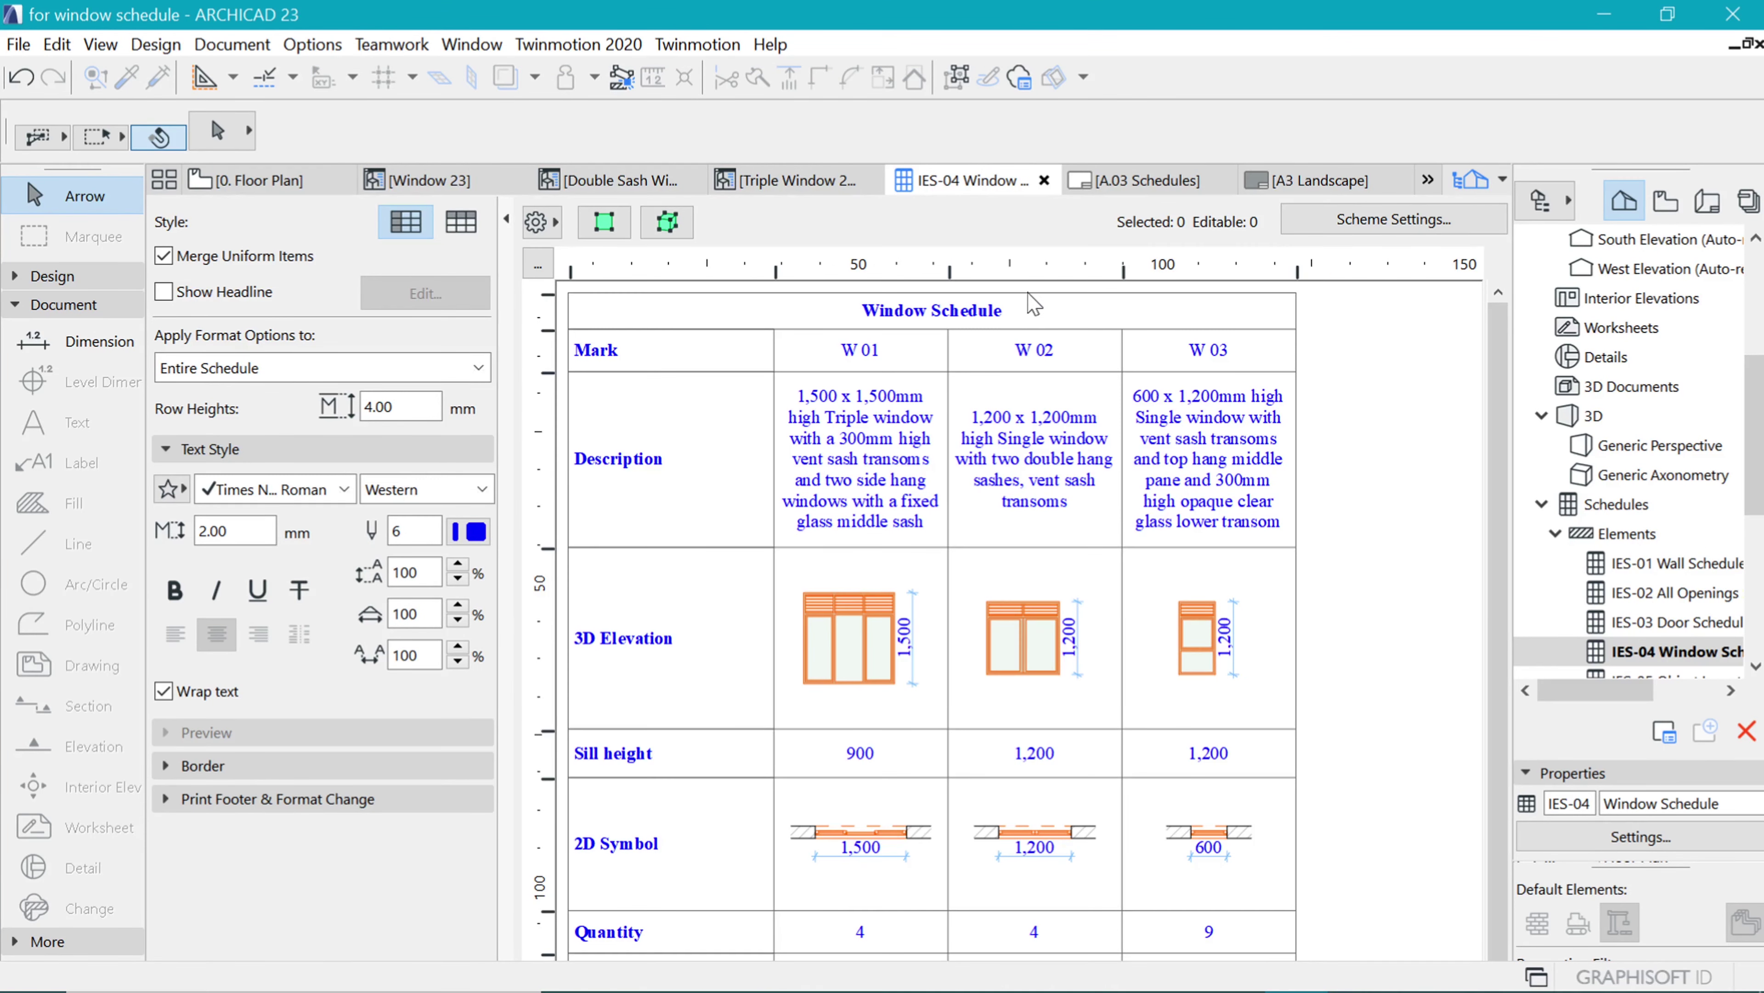
- Create a new layout named "Window schedule" based on the A3 Landscape master layout
click(1708, 204)
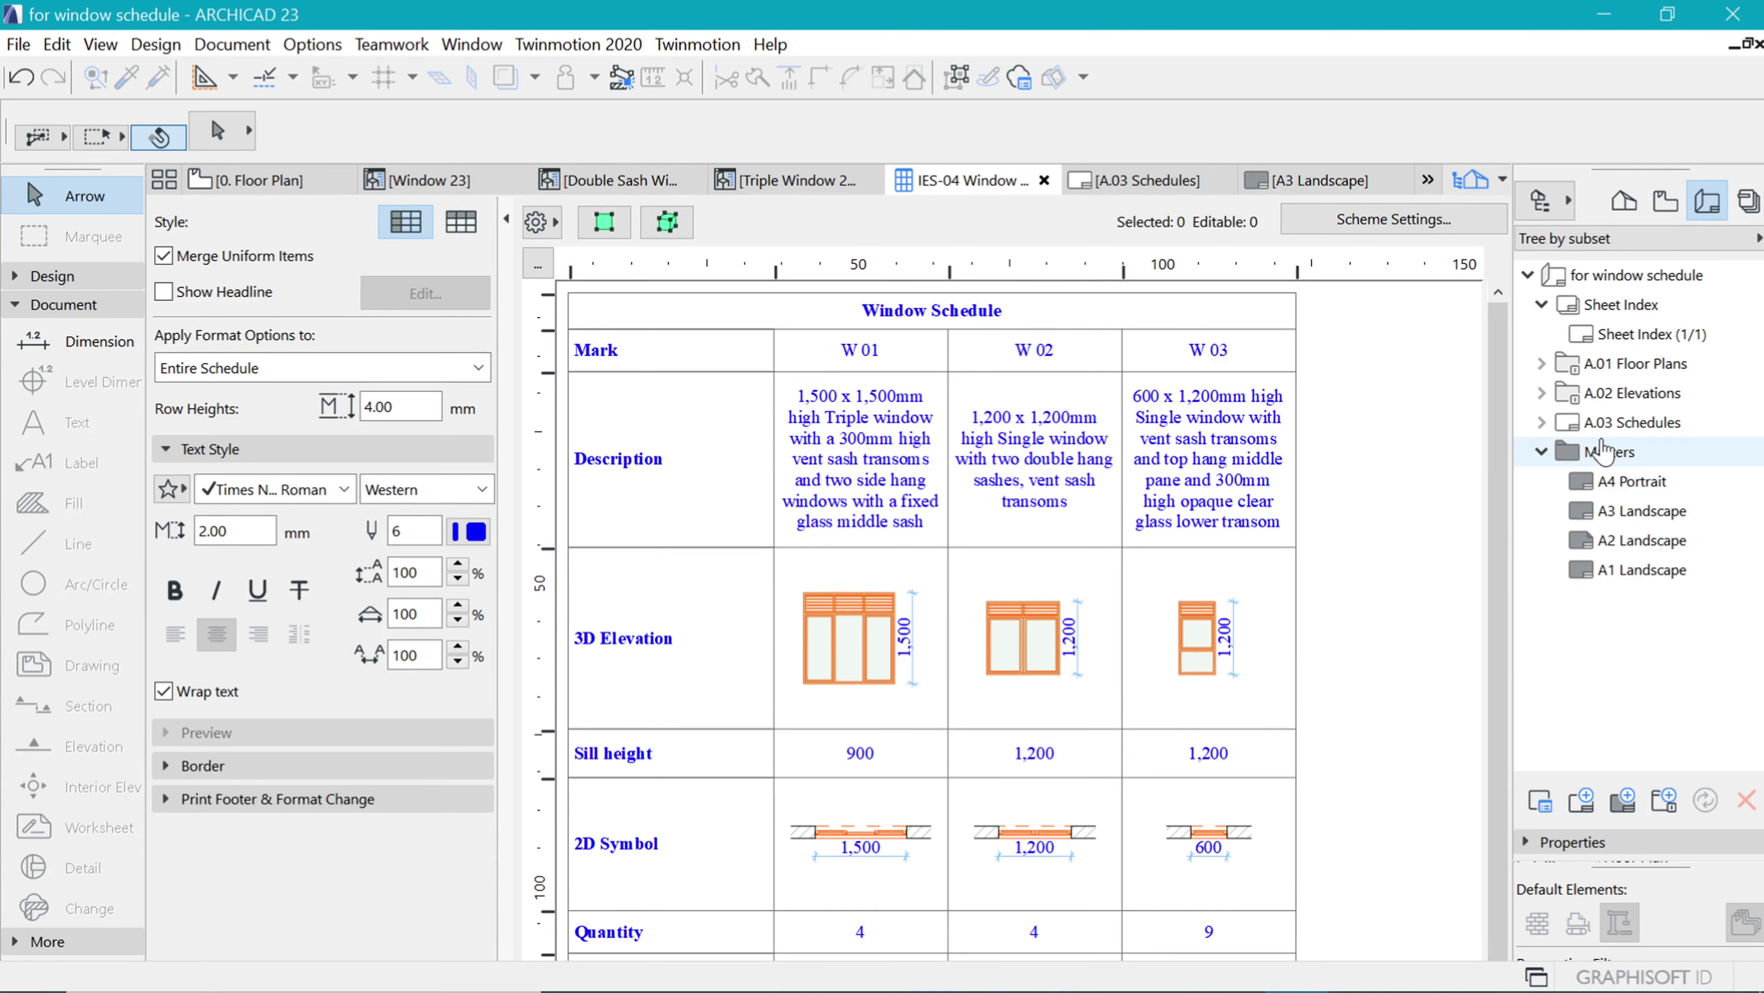
click(1574, 810)
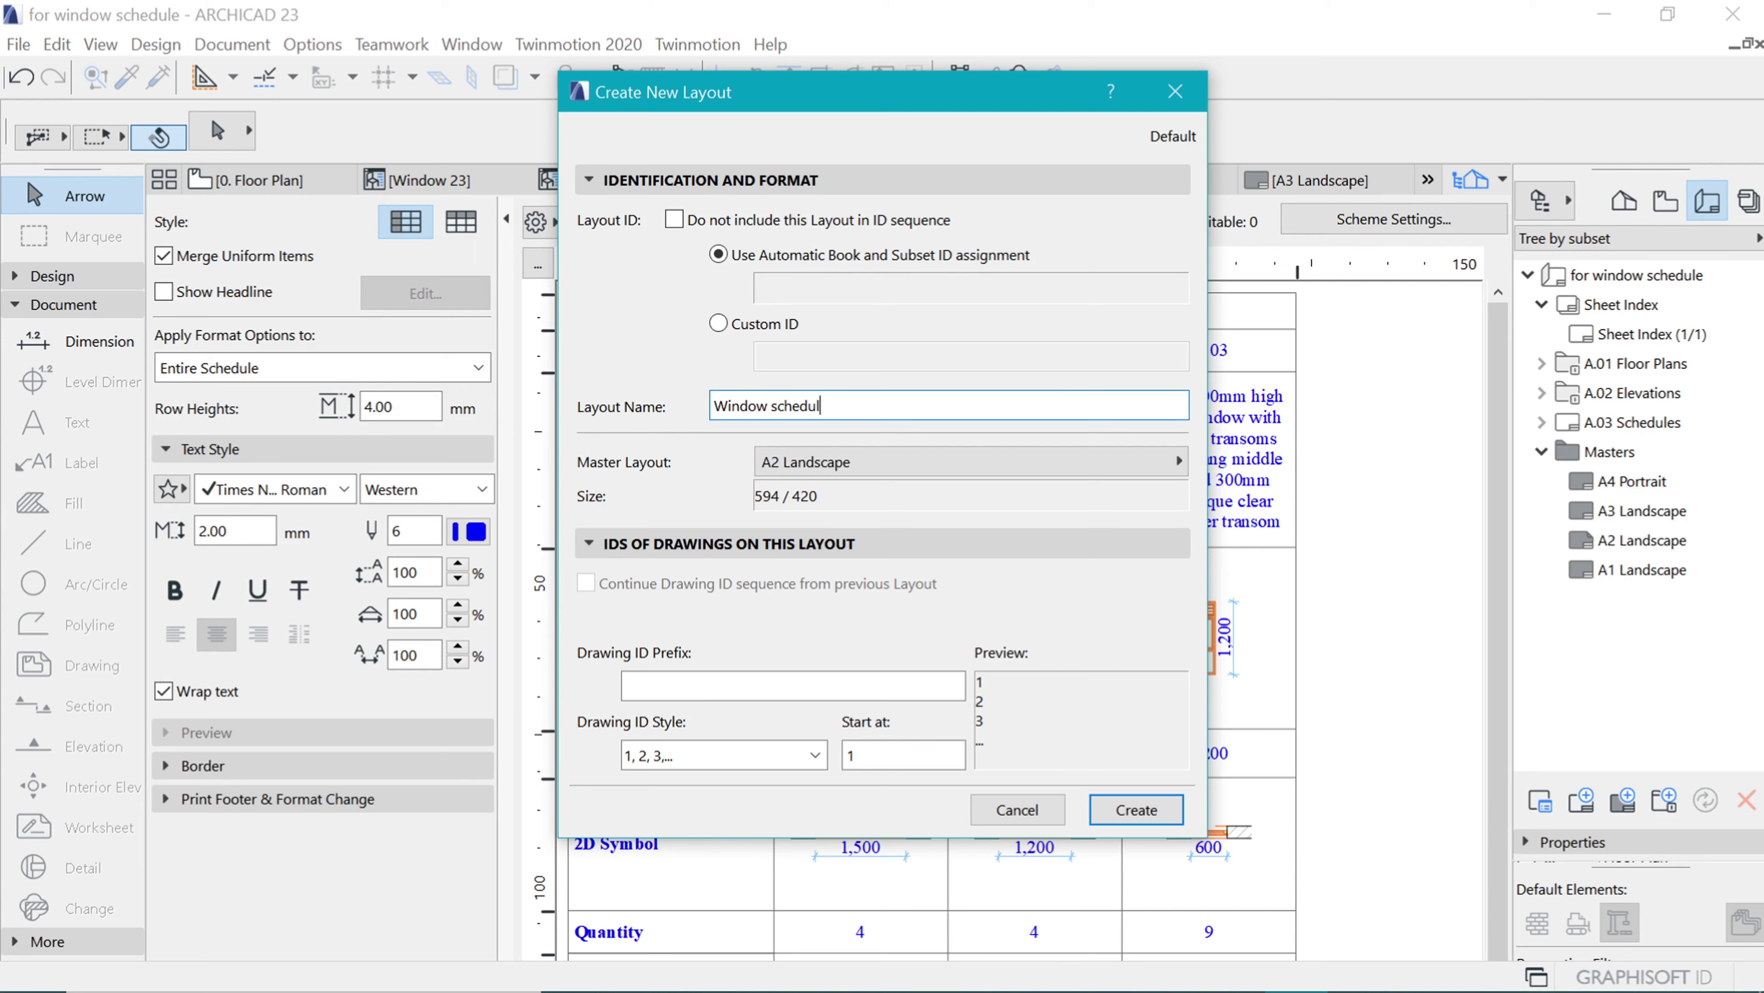
click(1179, 460)
click(1196, 495)
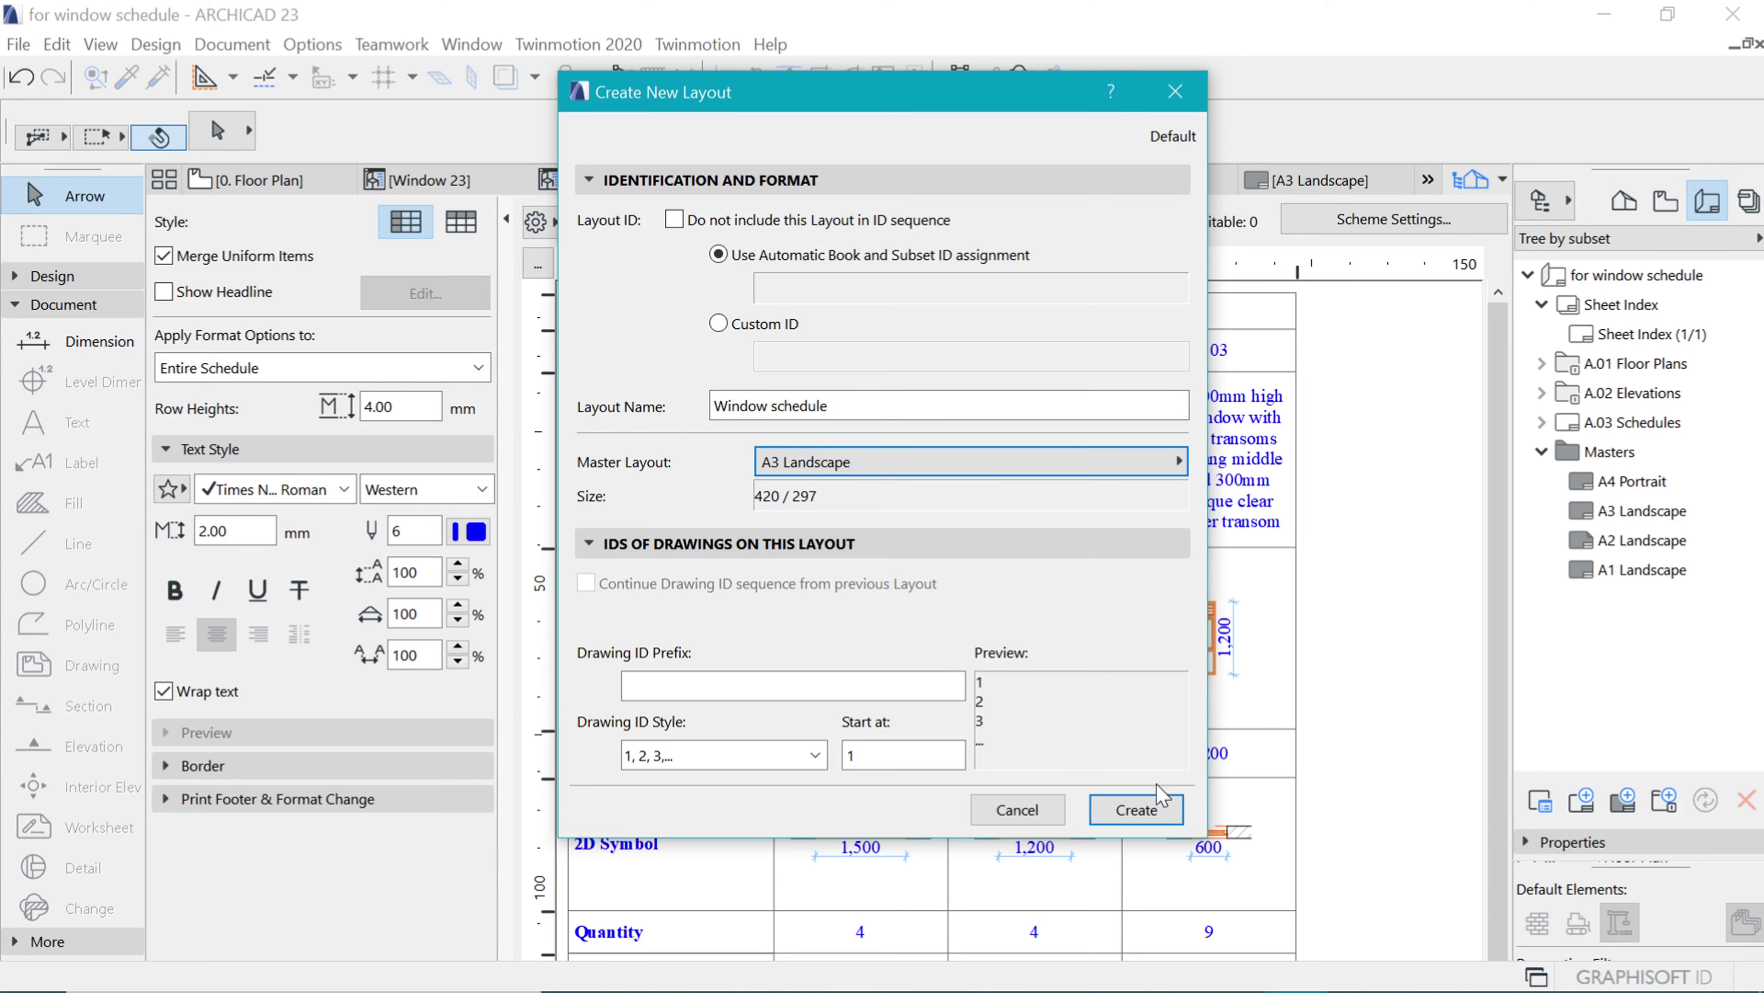
click(1156, 808)
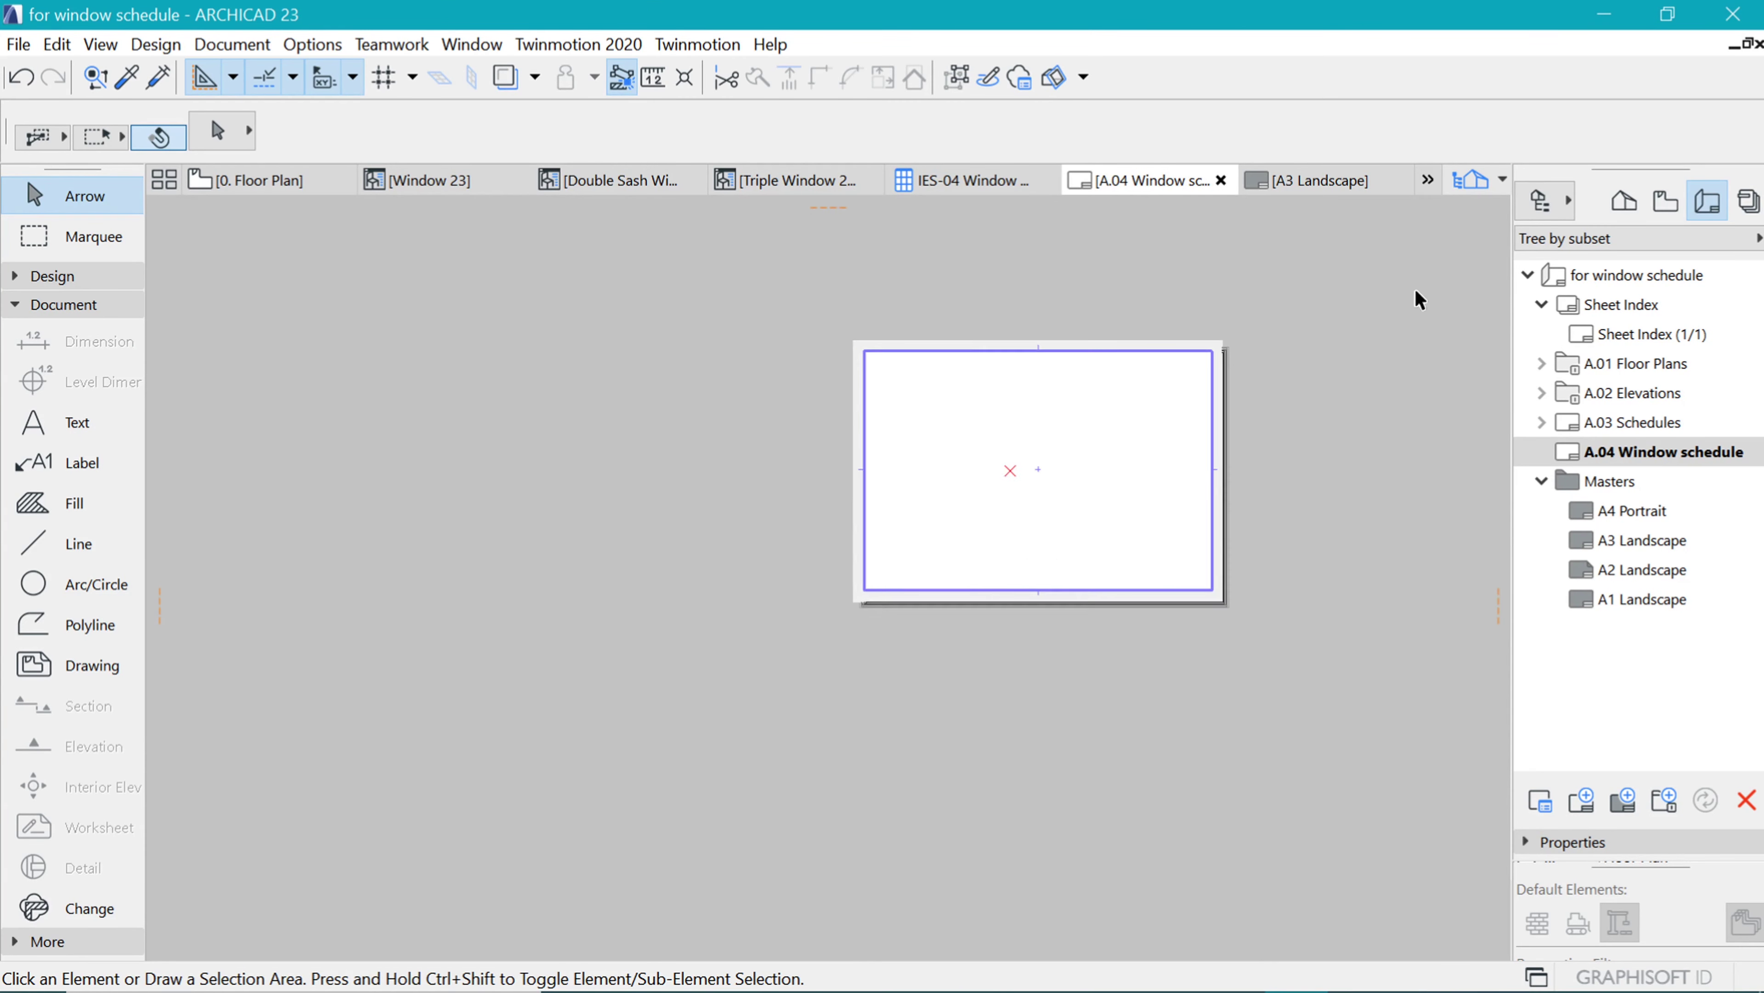
- Place the saved IES-04 Window Schedule view on the new layout and set its drawing title to No Title
click(1666, 201)
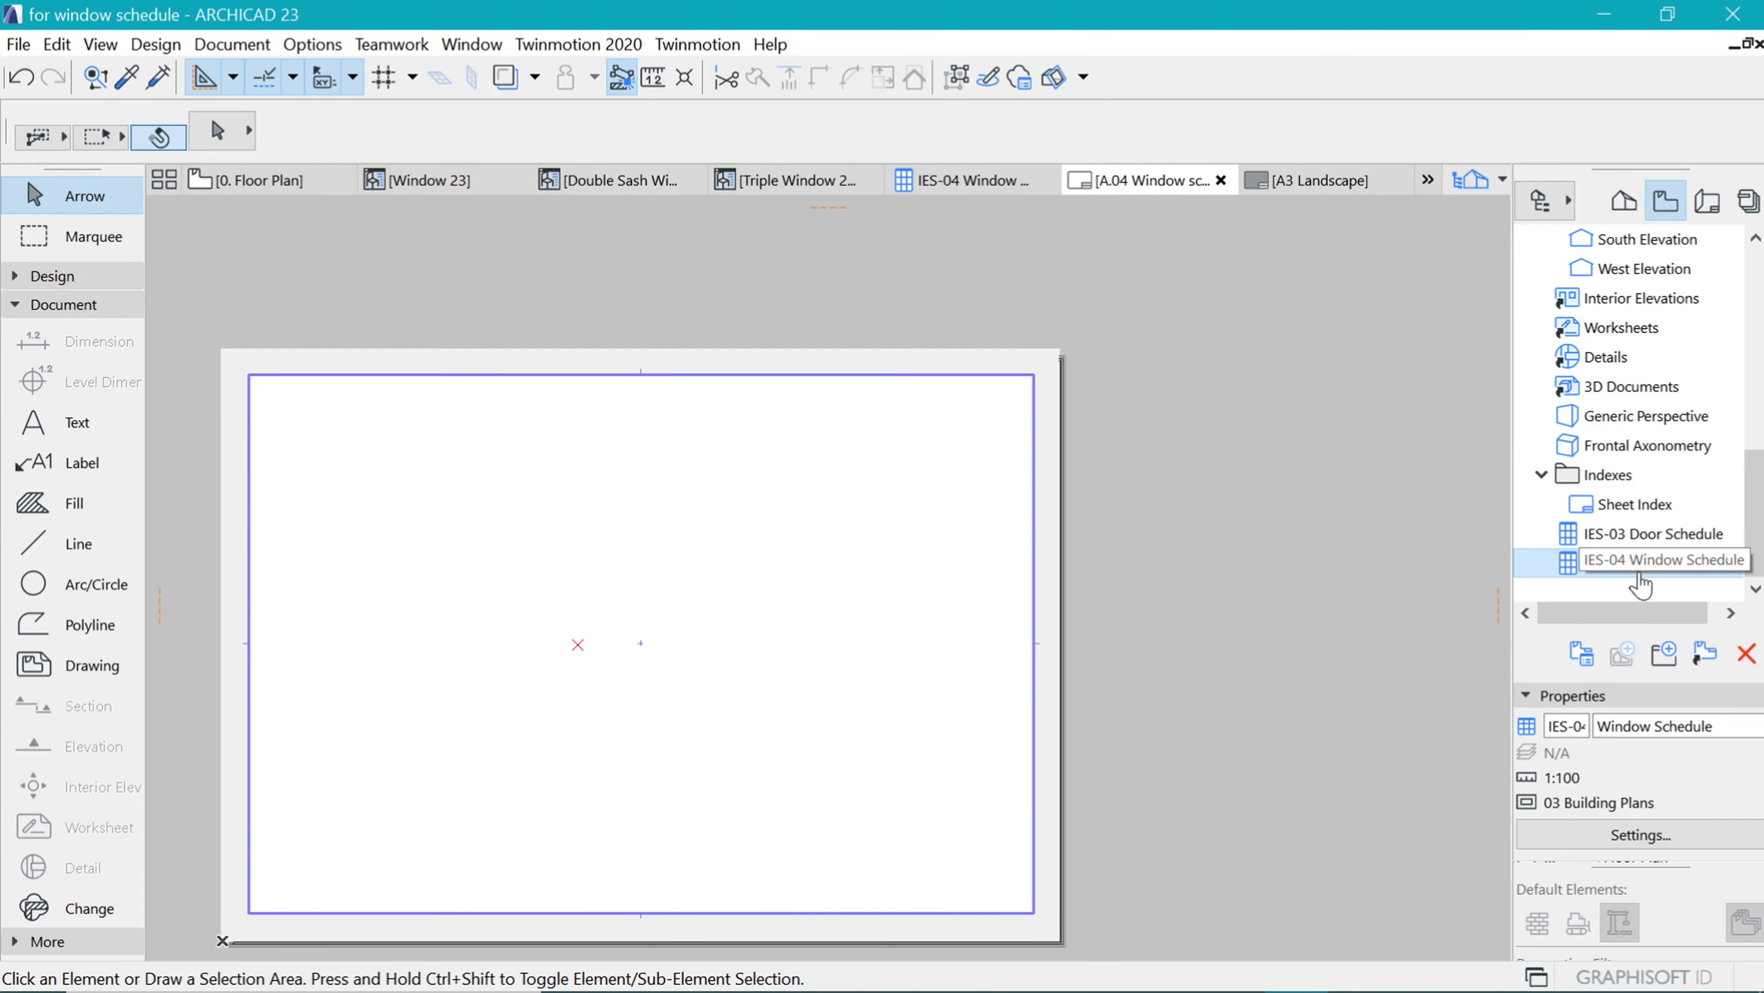
drag(1606, 558, 661, 622)
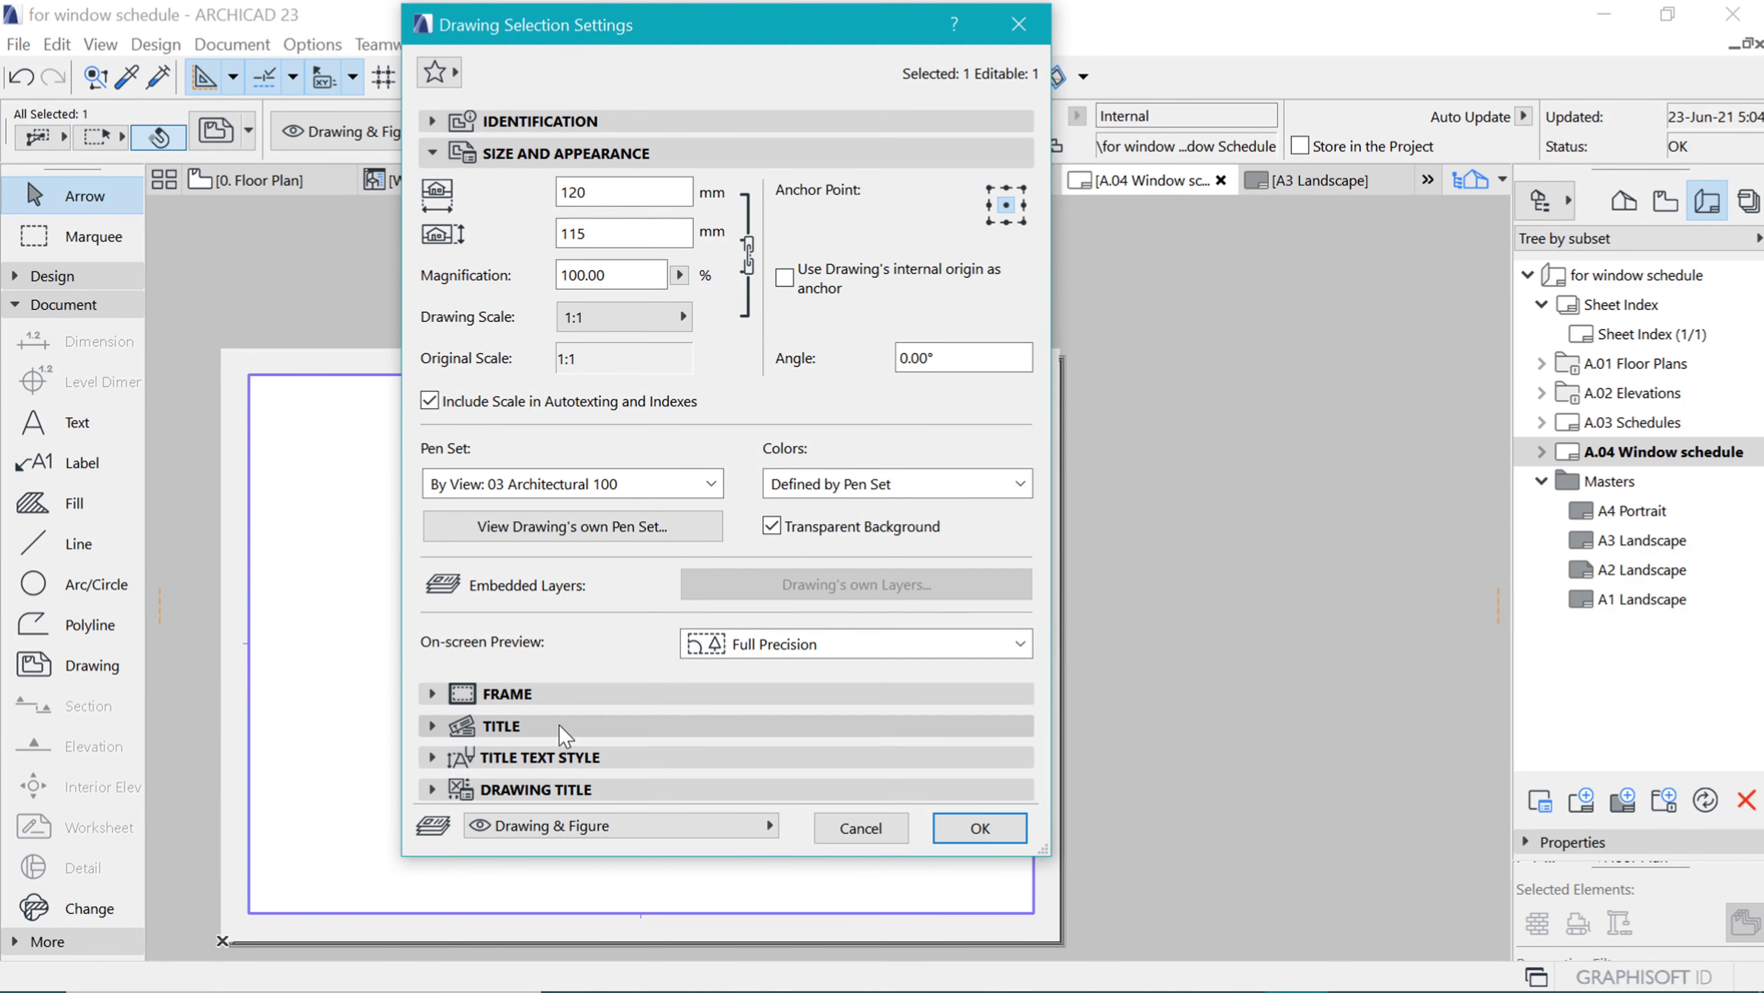
click(501, 725)
click(785, 257)
click(865, 252)
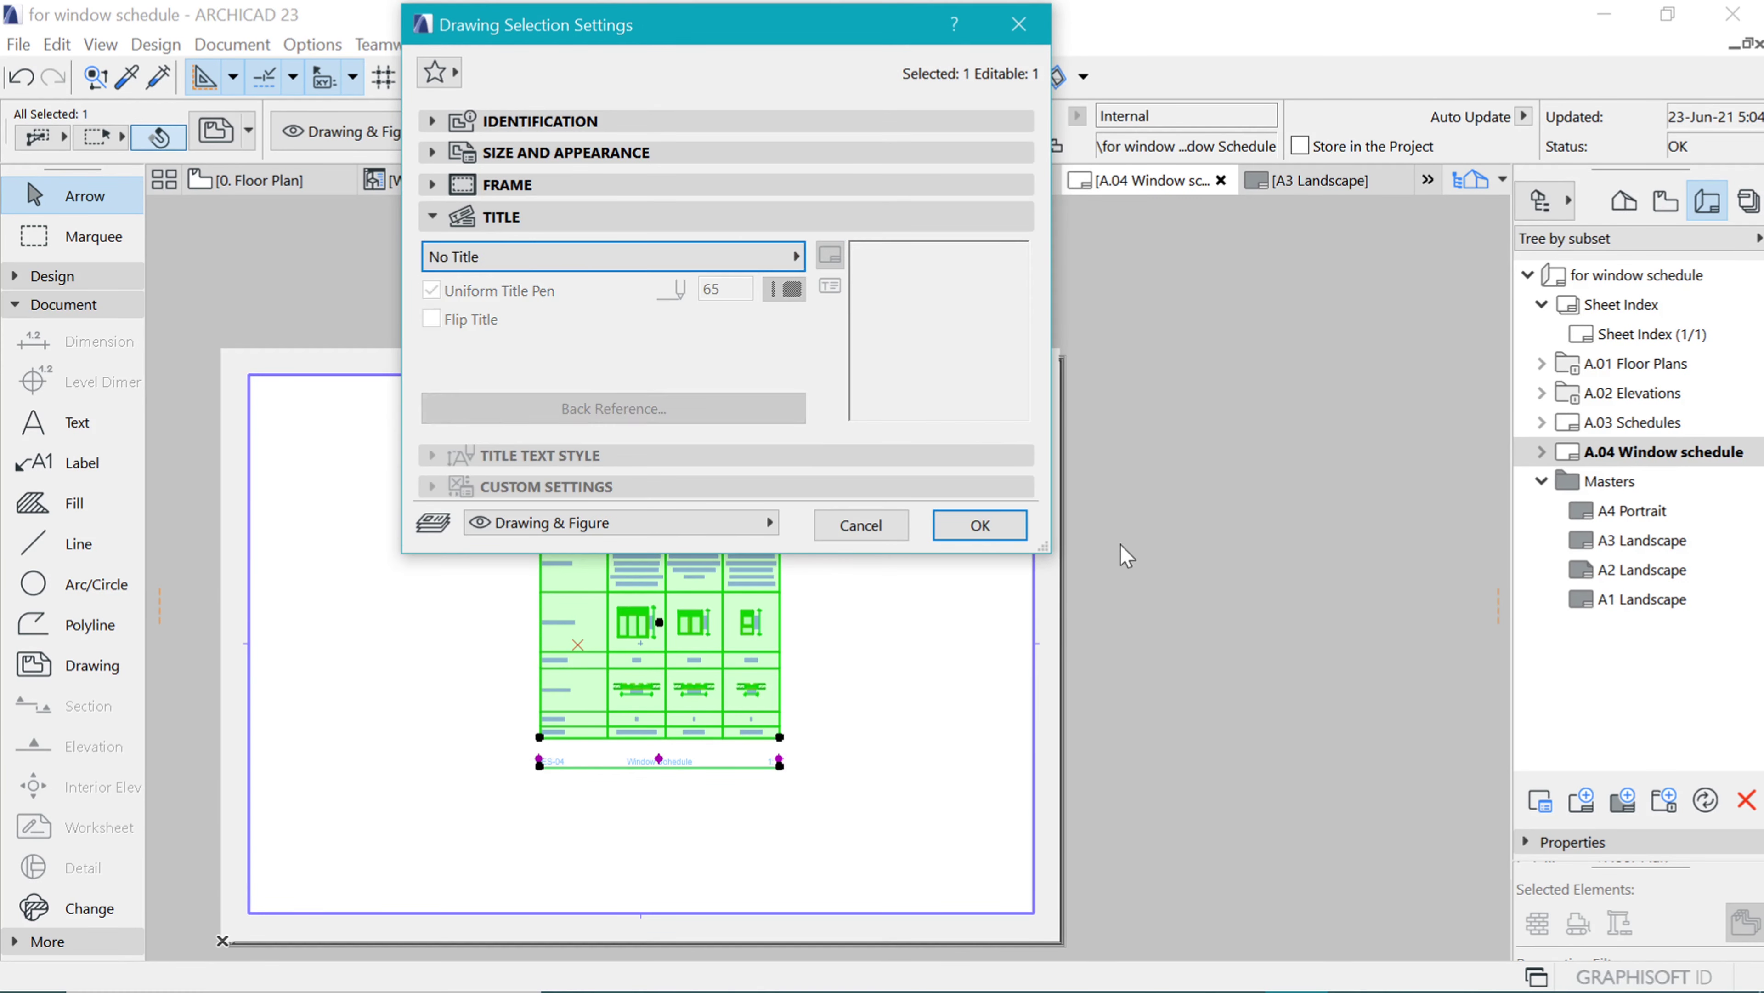
click(987, 527)
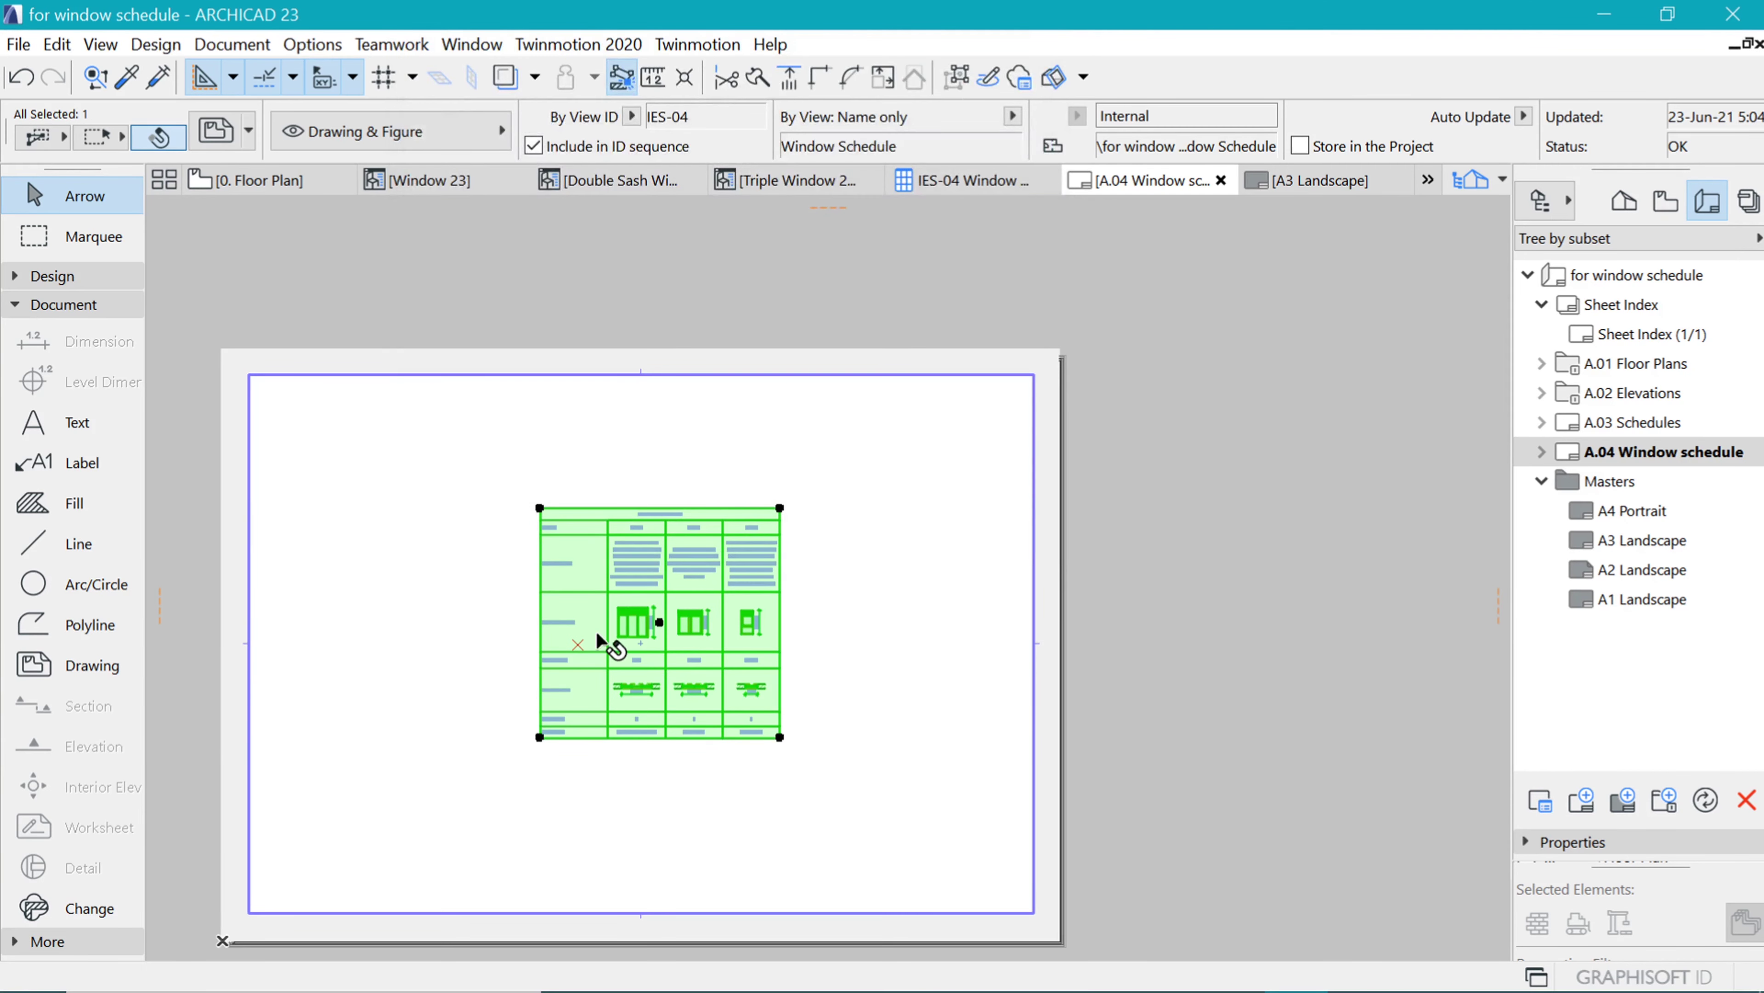
- Set the placed schedule drawing's scale to 2:1 and clear the selection
scroll(601, 643, up, 2)
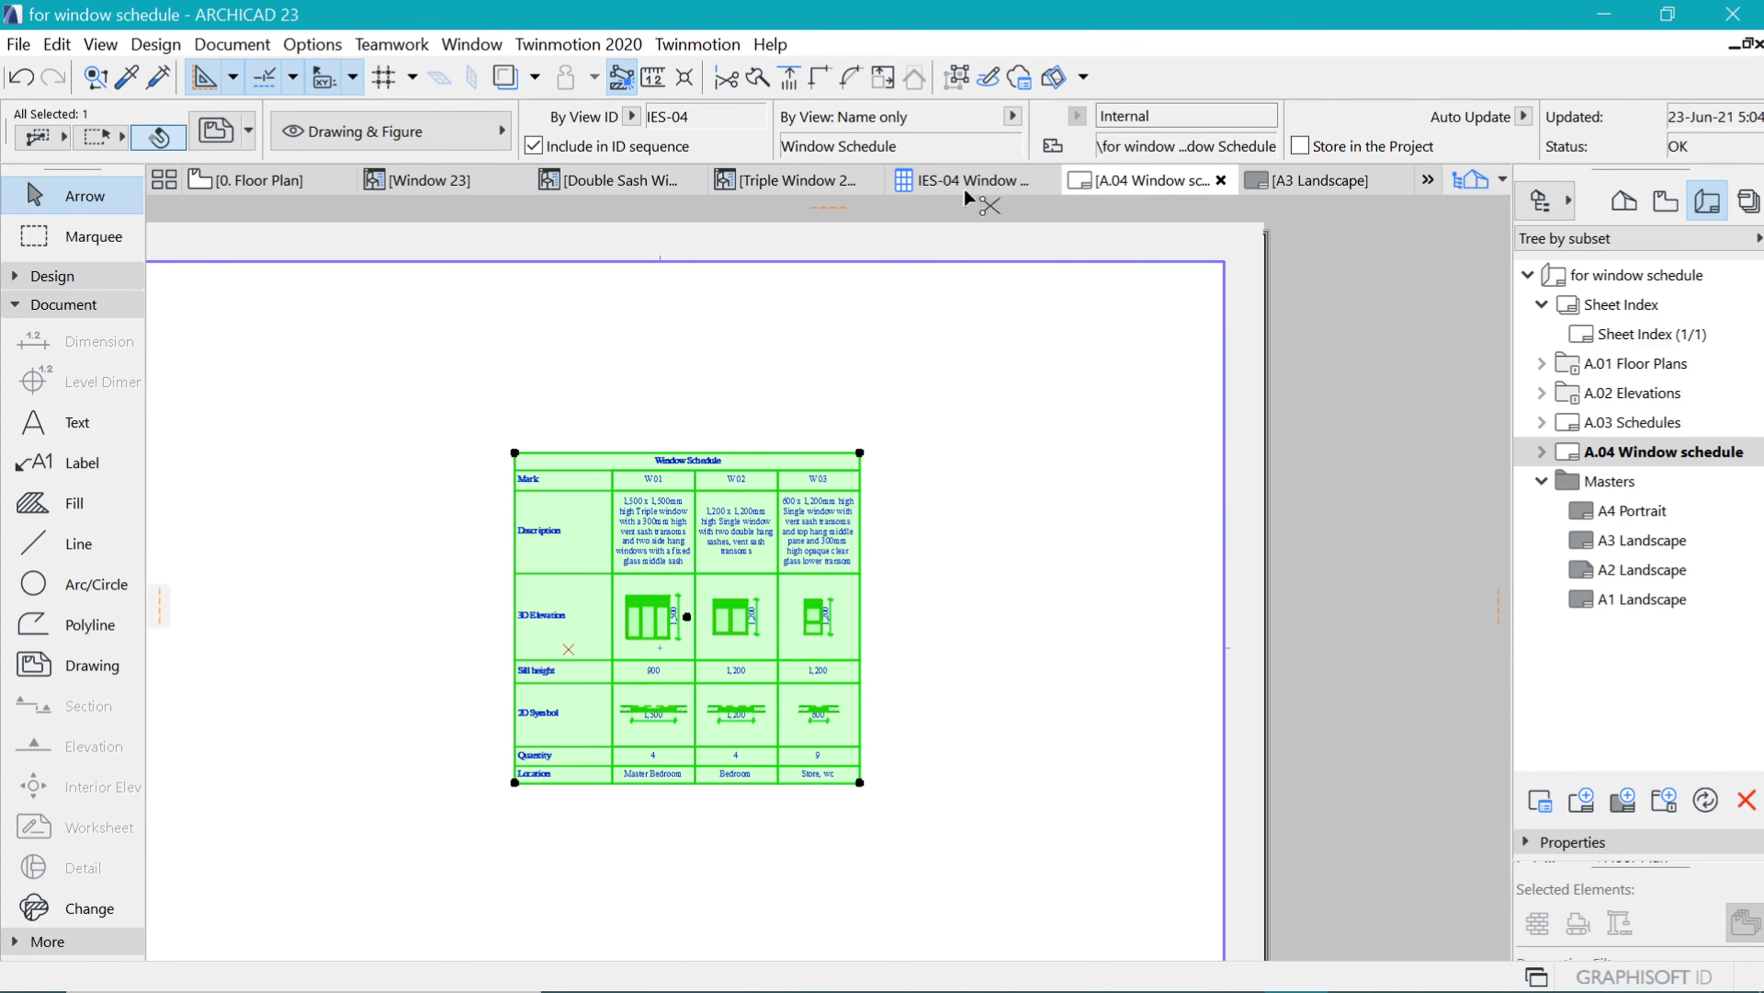
double_click(865, 457)
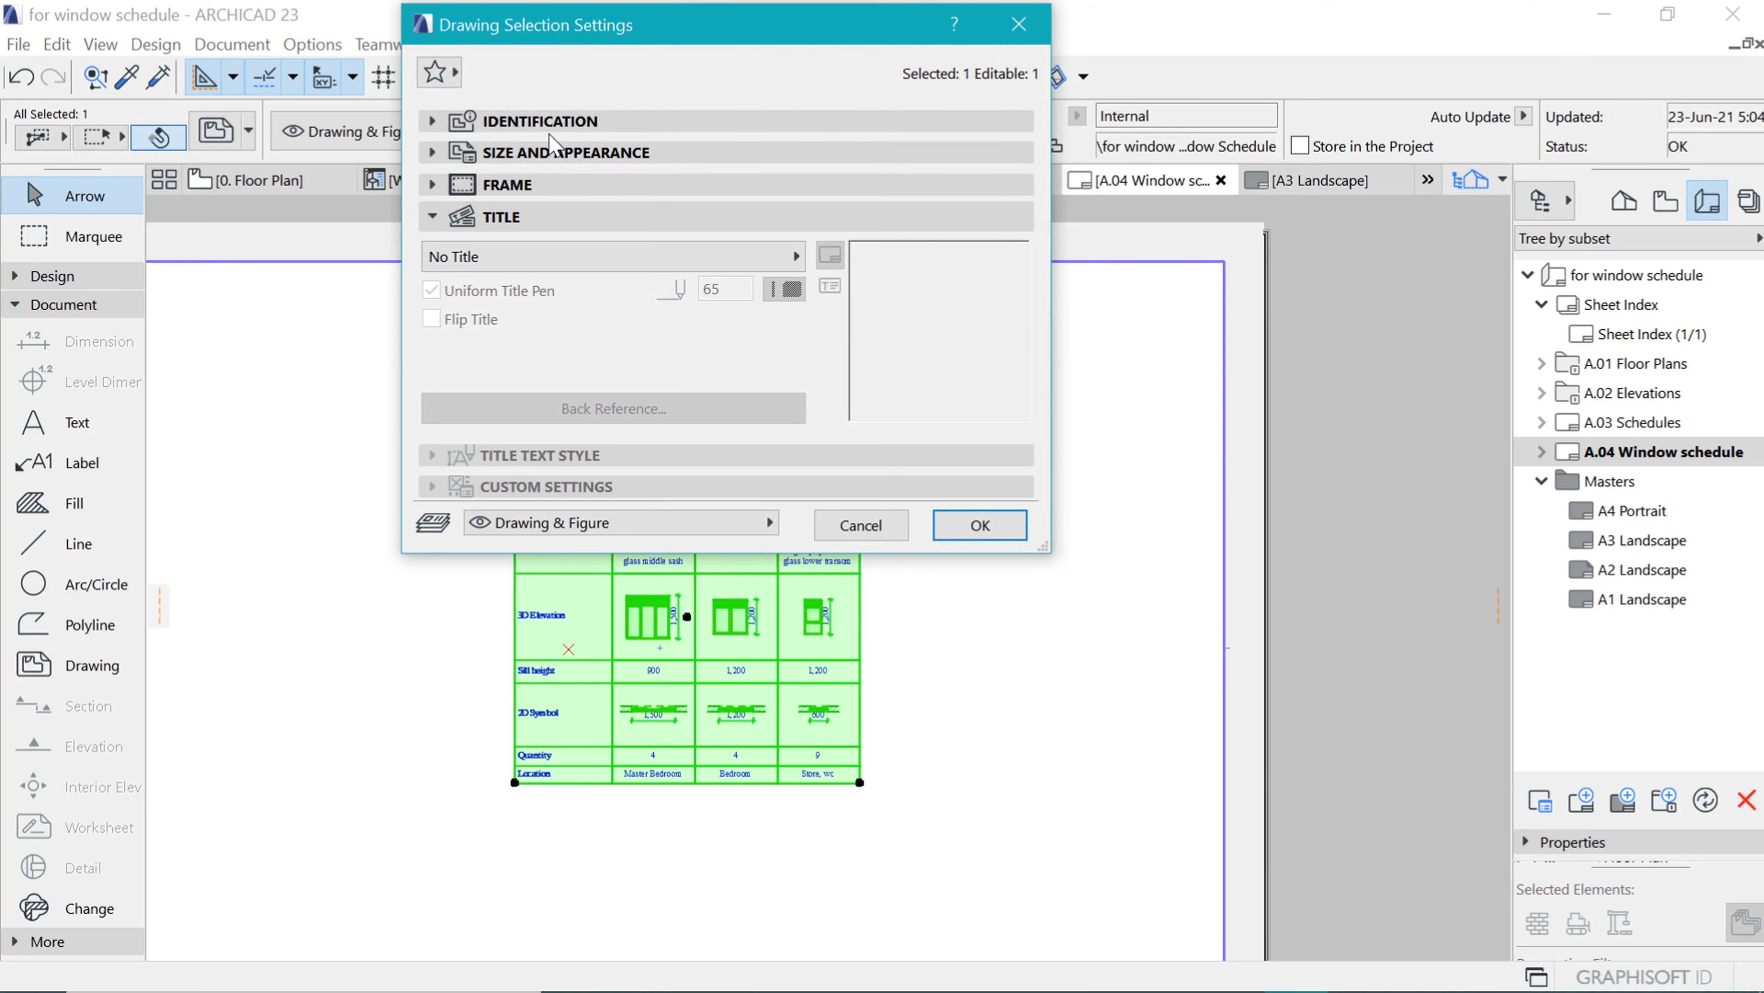
click(550, 152)
click(677, 317)
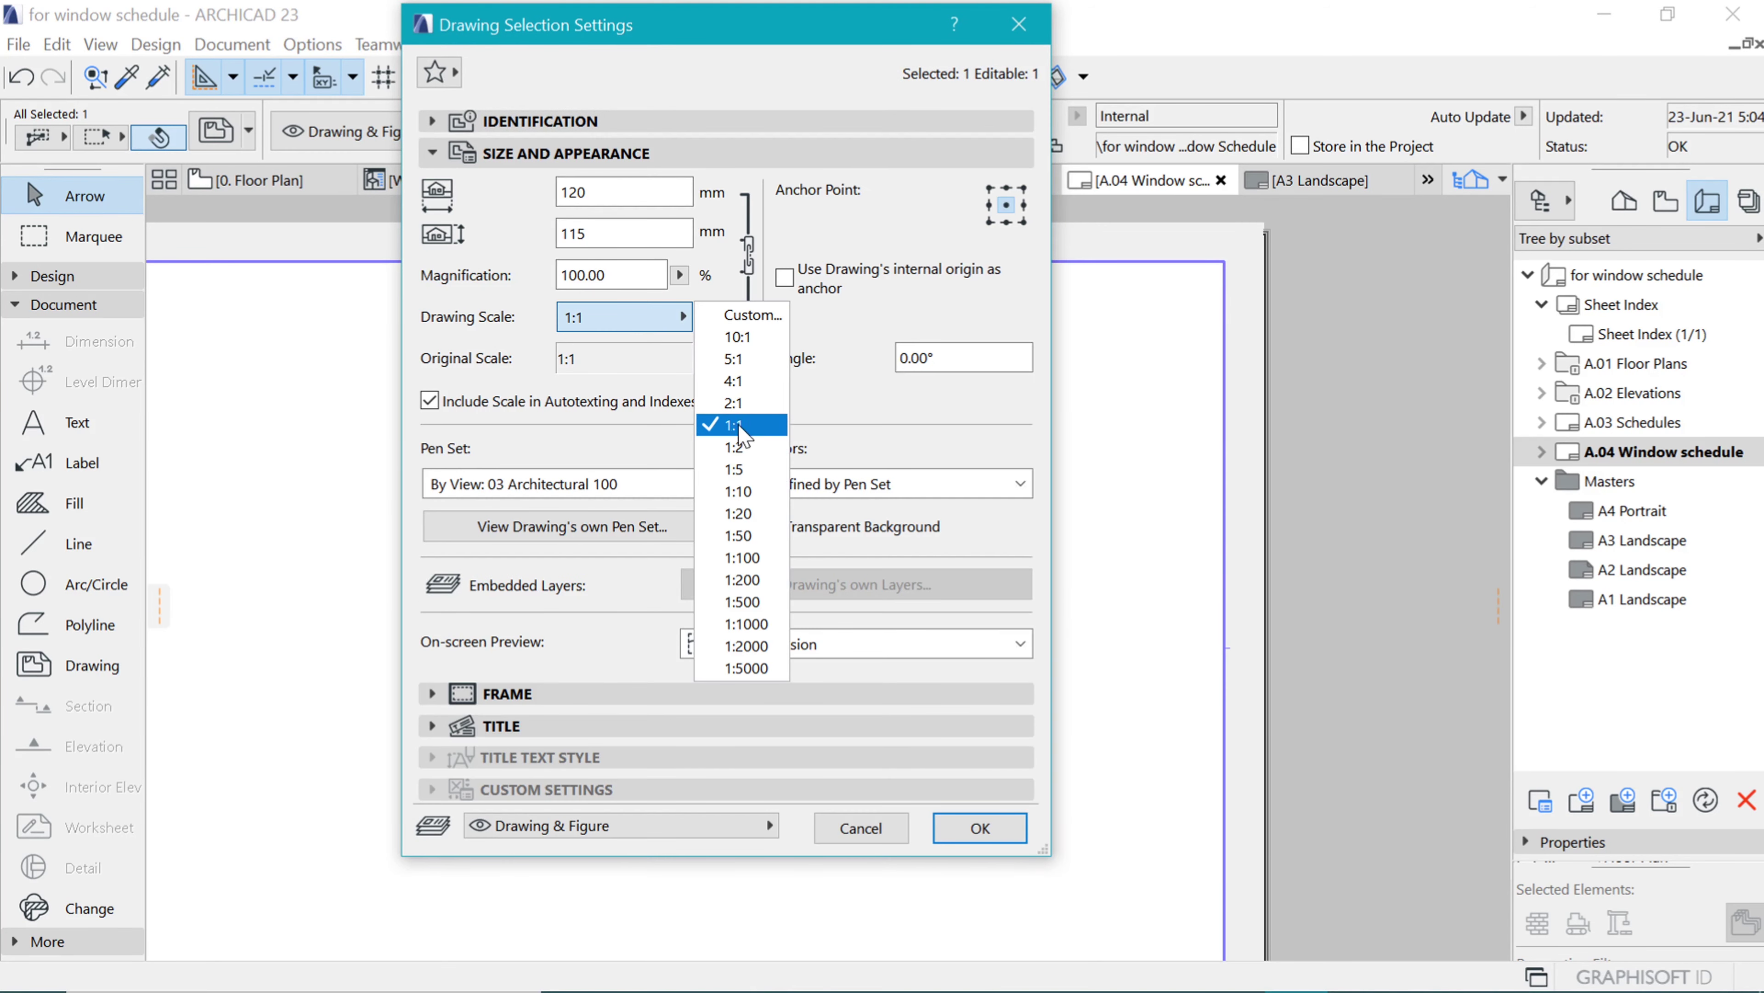
click(735, 403)
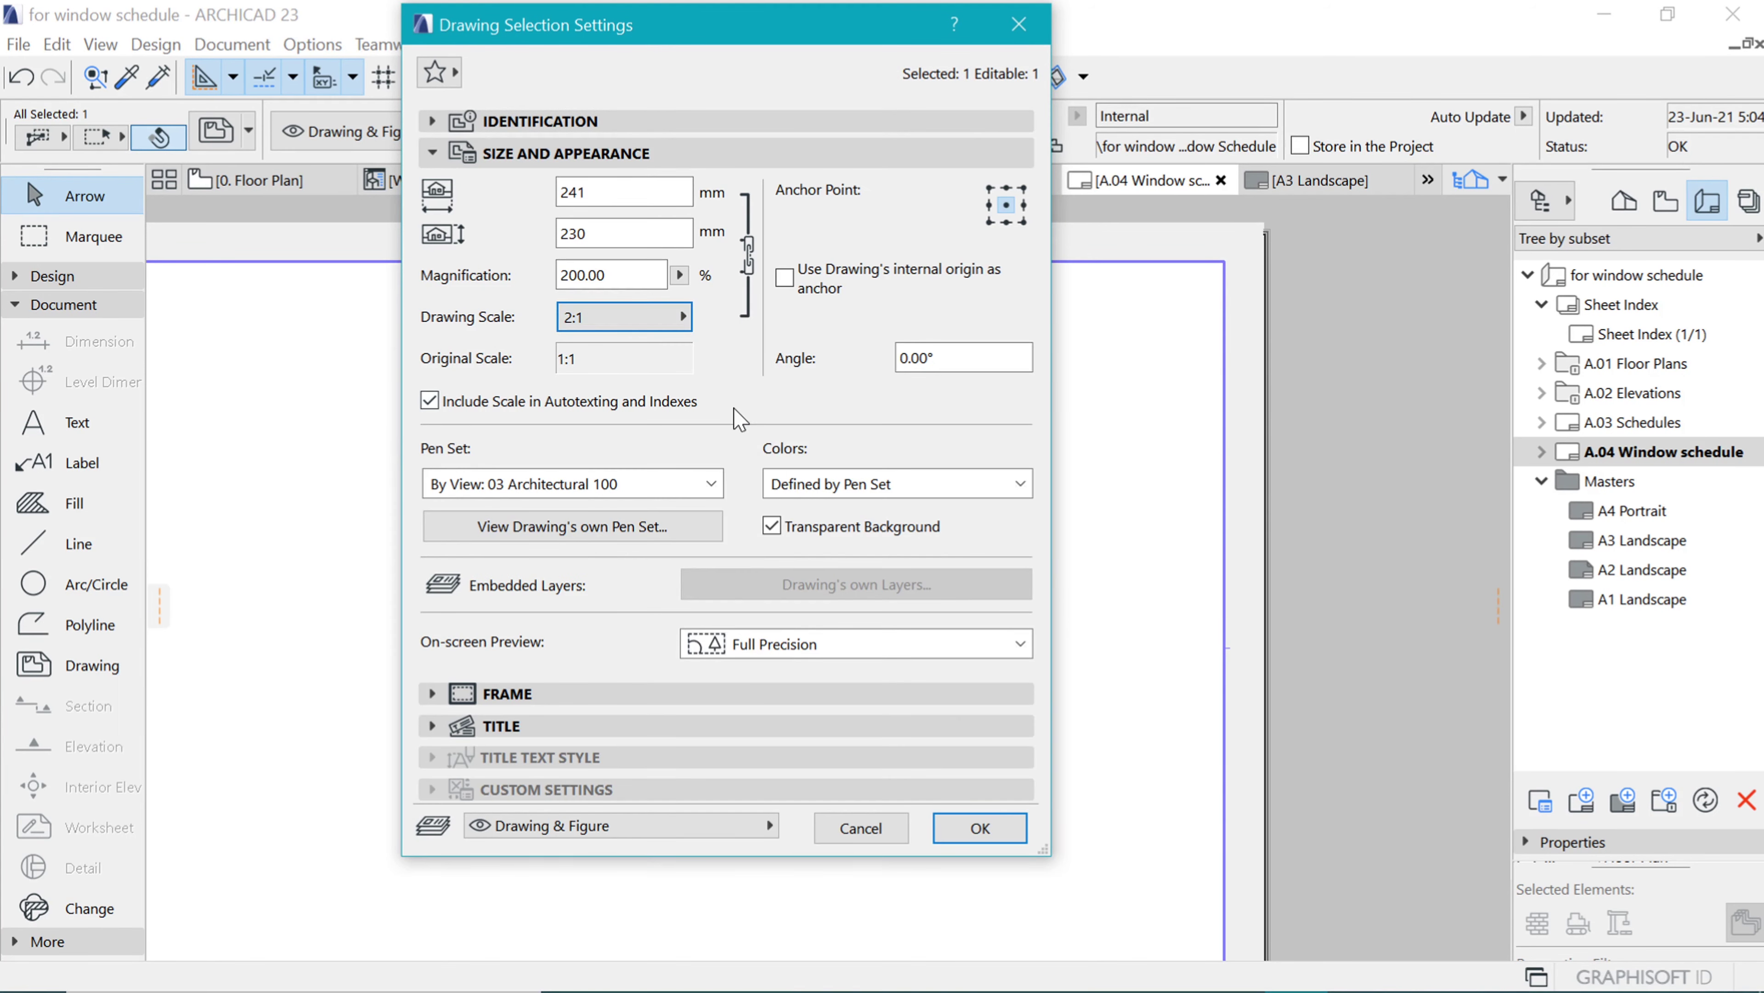
click(980, 827)
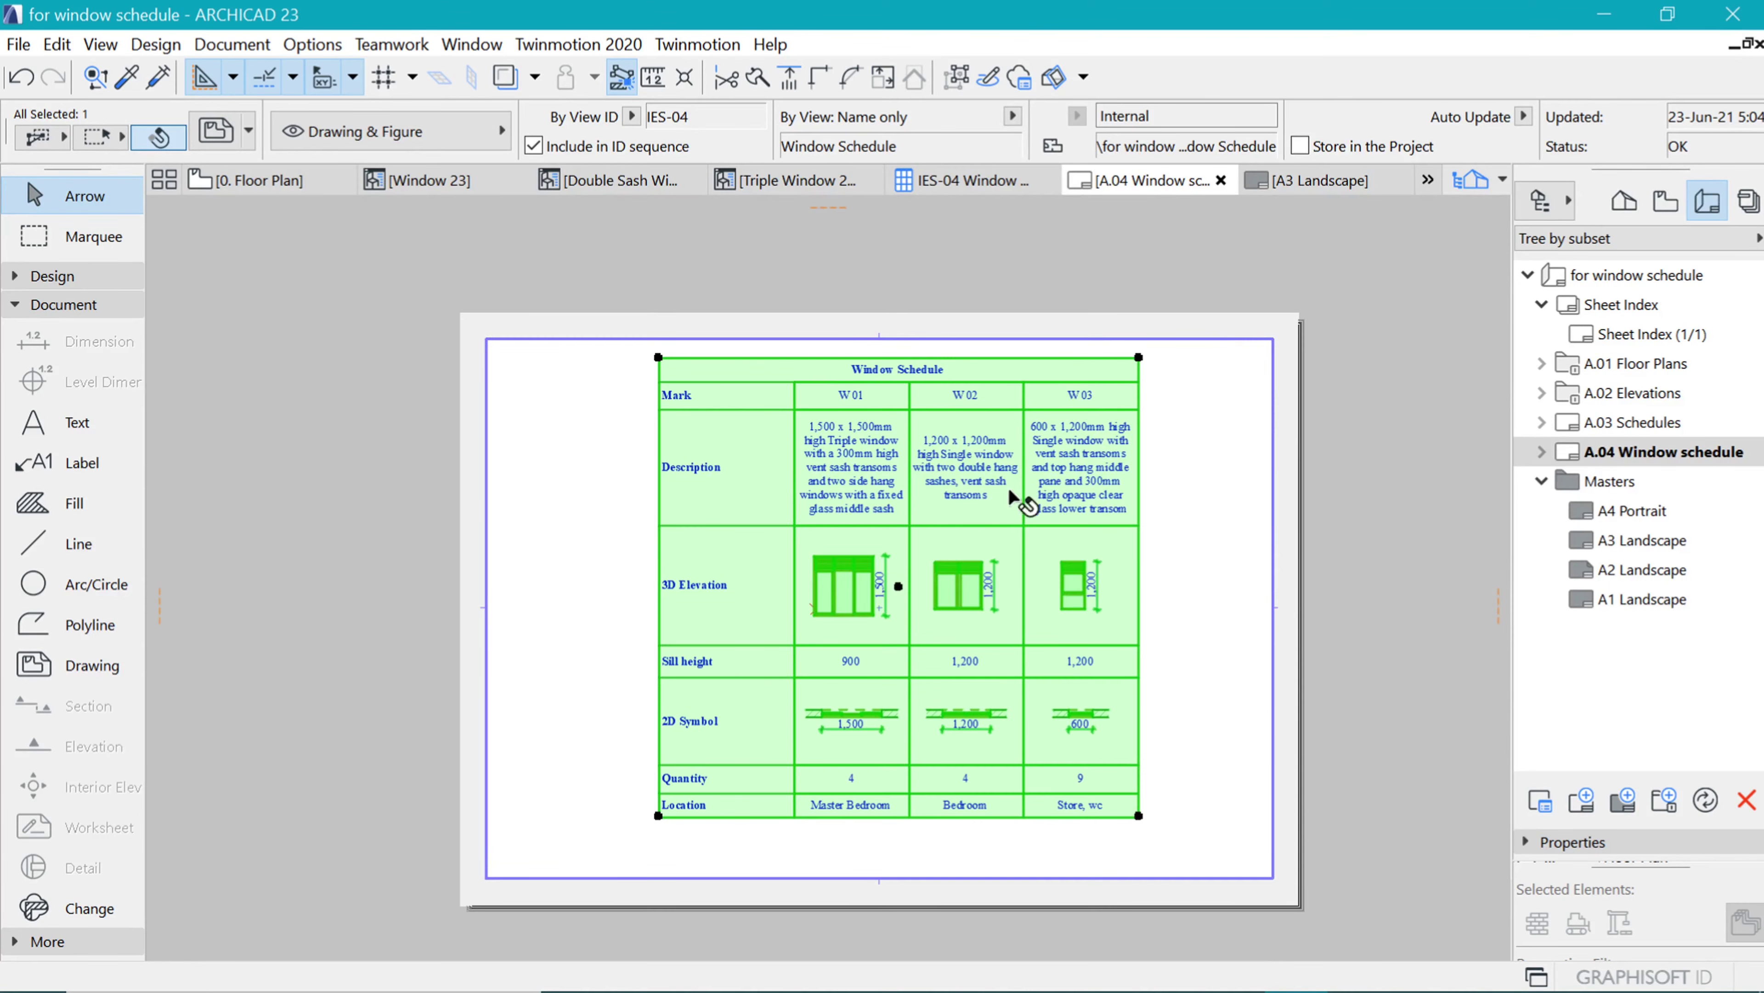
drag(1021, 480, 921, 640)
scroll(1067, 678, up, 2)
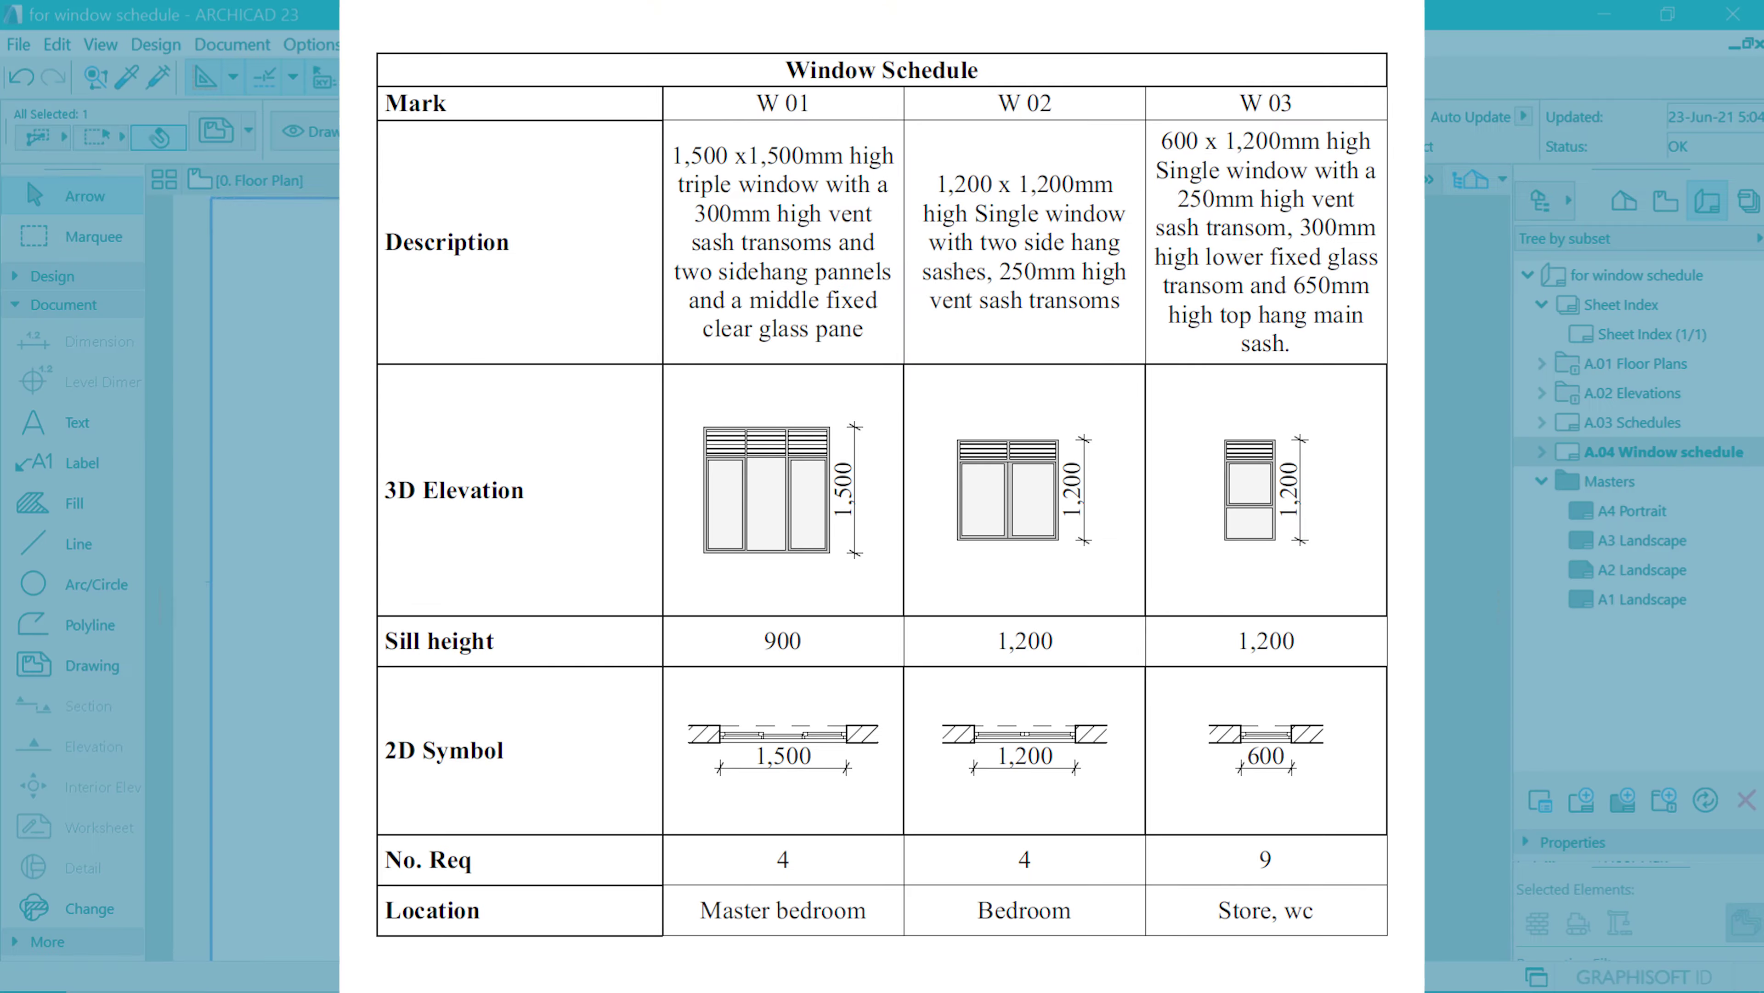
key(Escape)
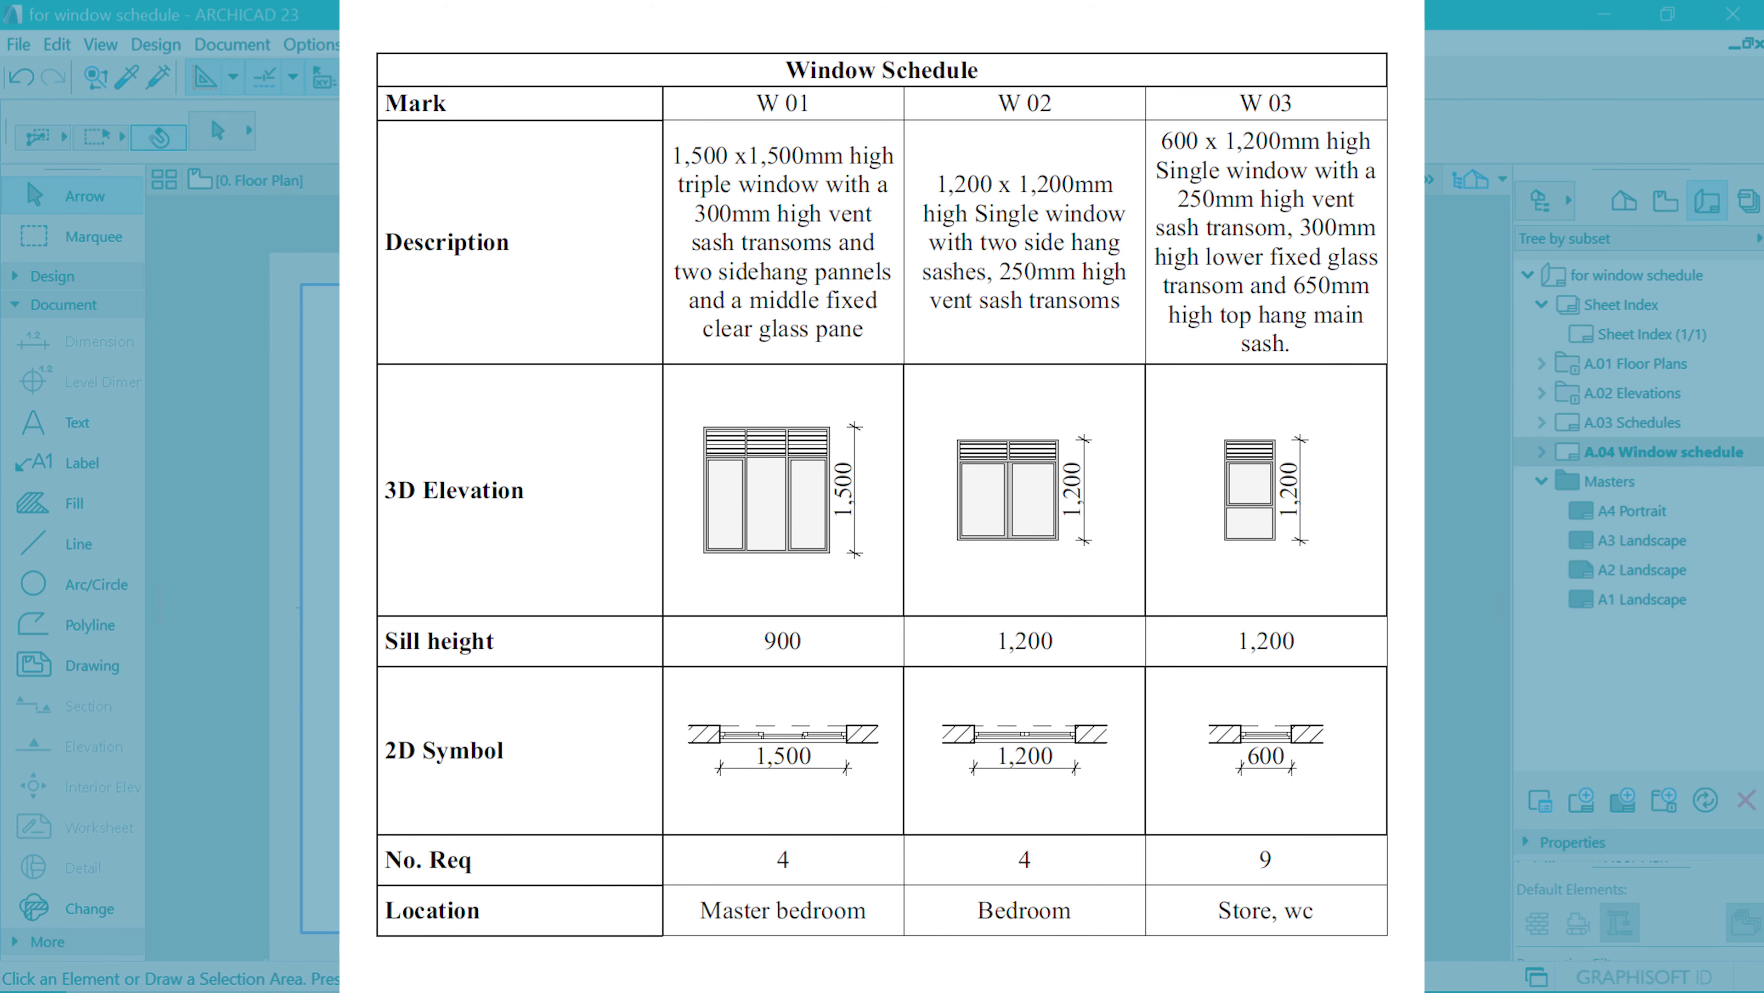